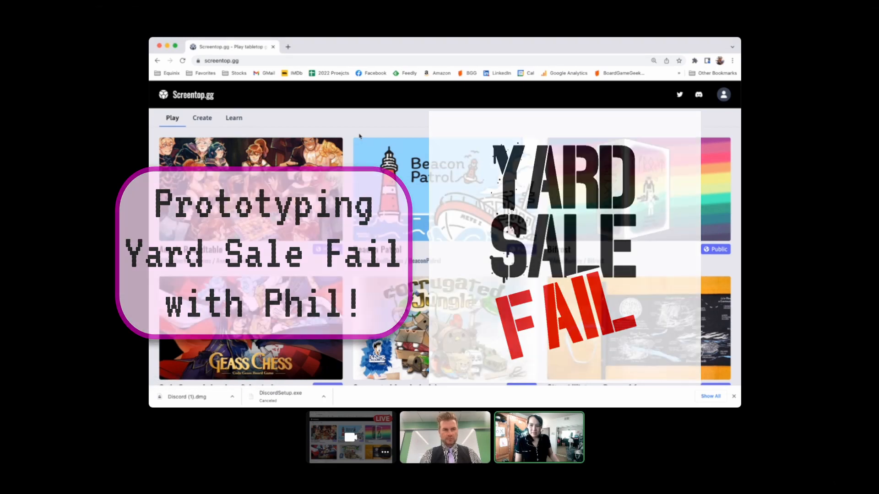
pyautogui.click(200, 120)
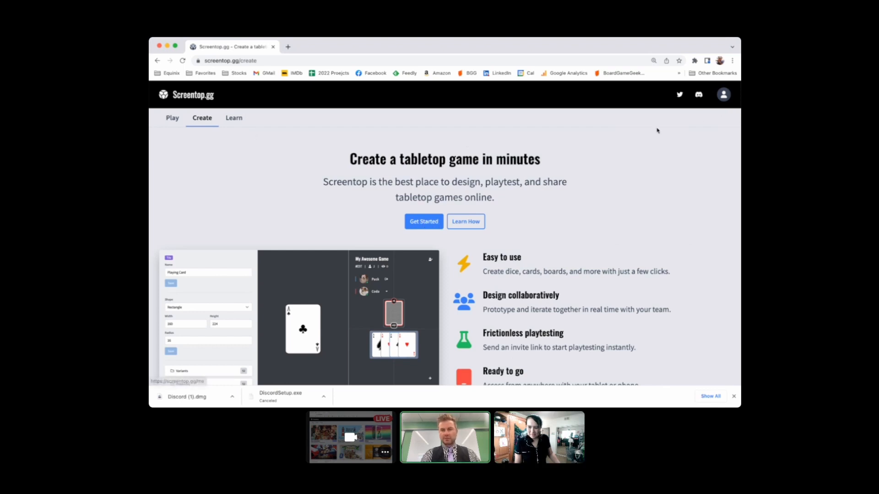
pyautogui.click(723, 95)
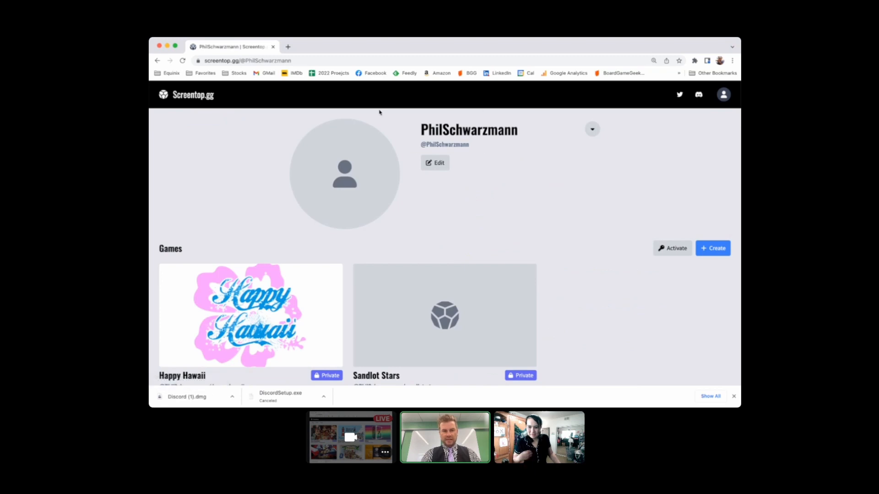
pyautogui.click(199, 95)
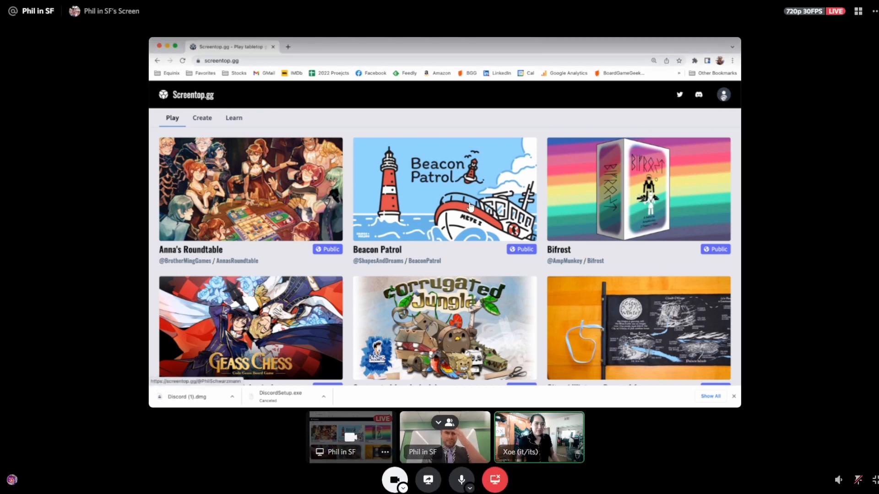
# Create a new game from the profile page and open the untitled game.
pyautogui.click(723, 95)
pyautogui.scroll(-1, 563, 210)
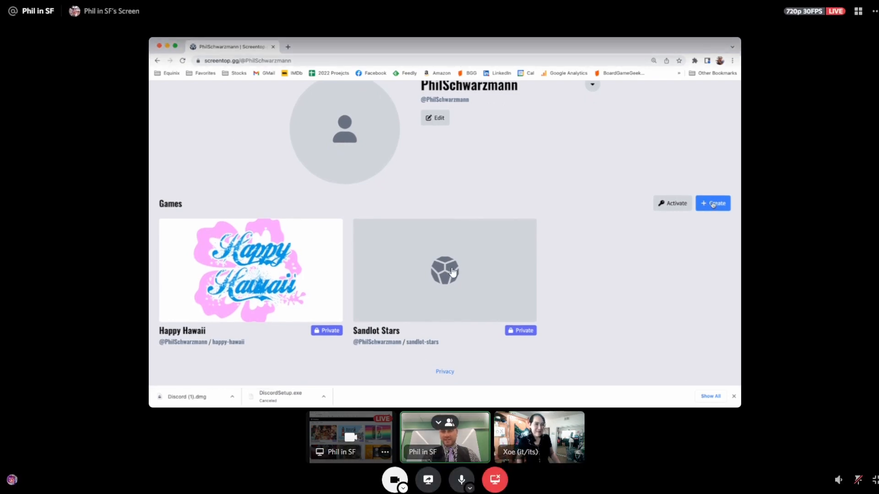
pyautogui.scroll(1, 699, 272)
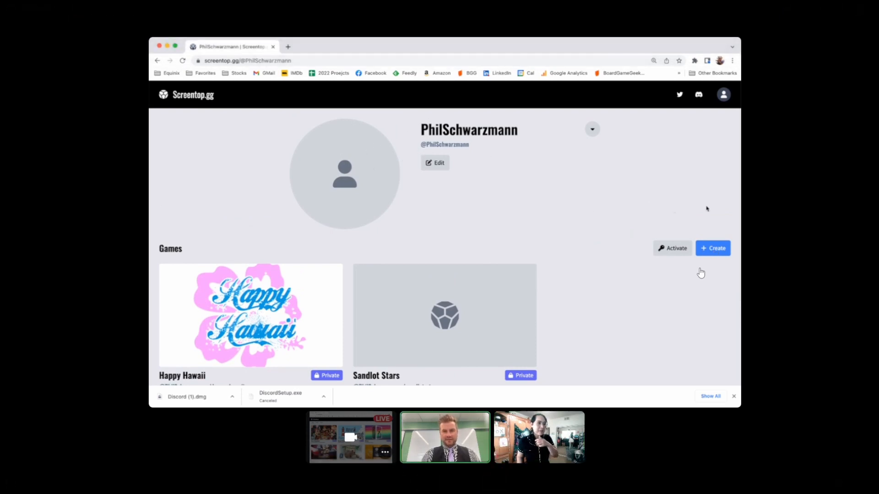
pyautogui.click(713, 250)
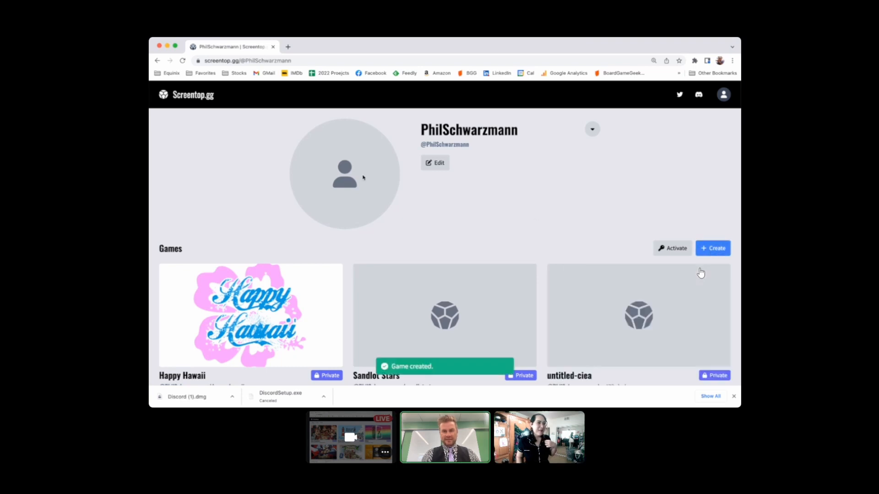
pyautogui.scroll(-2, 700, 273)
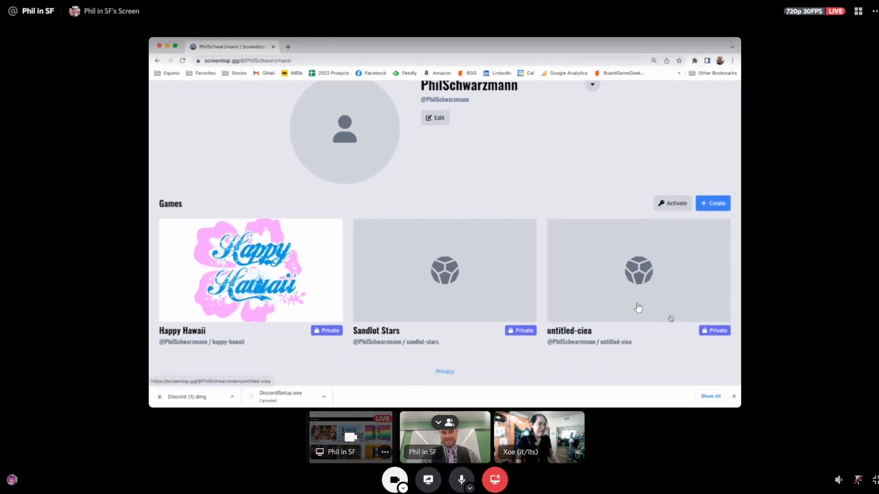
pyautogui.click(578, 333)
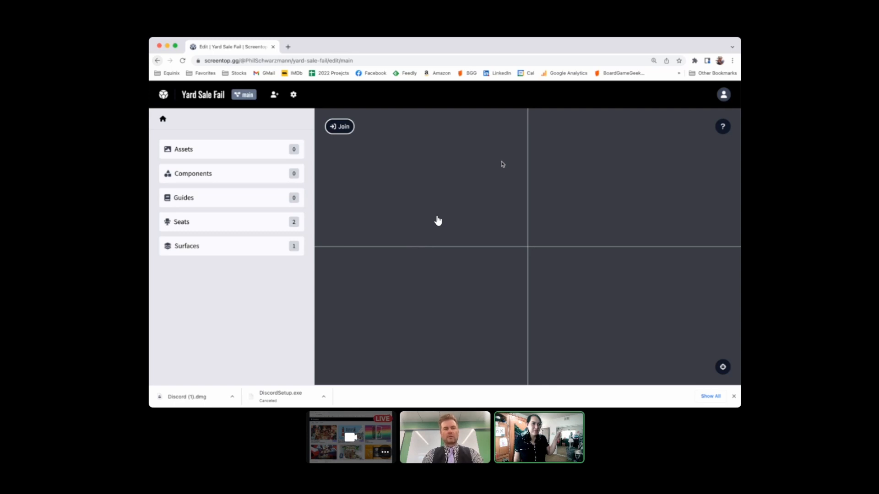
# Add a new asset to the Yard Sale Fail game and open its settings.
pyautogui.click(240, 150)
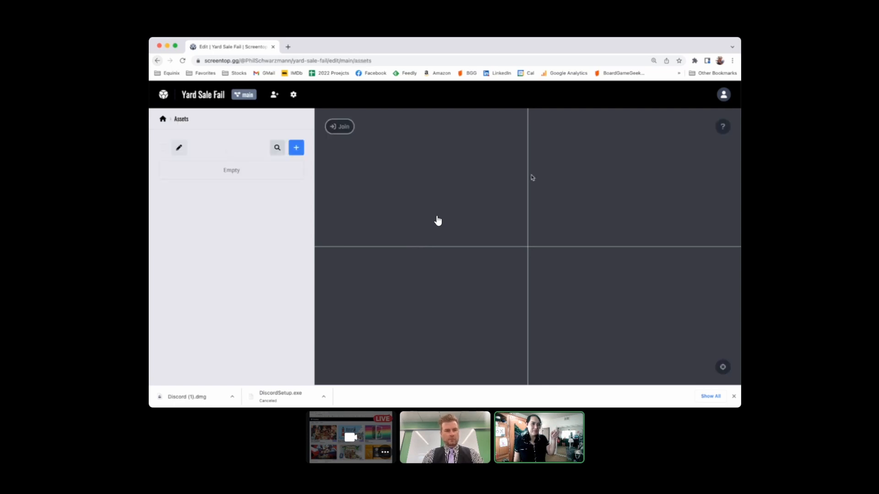
pyautogui.click(297, 148)
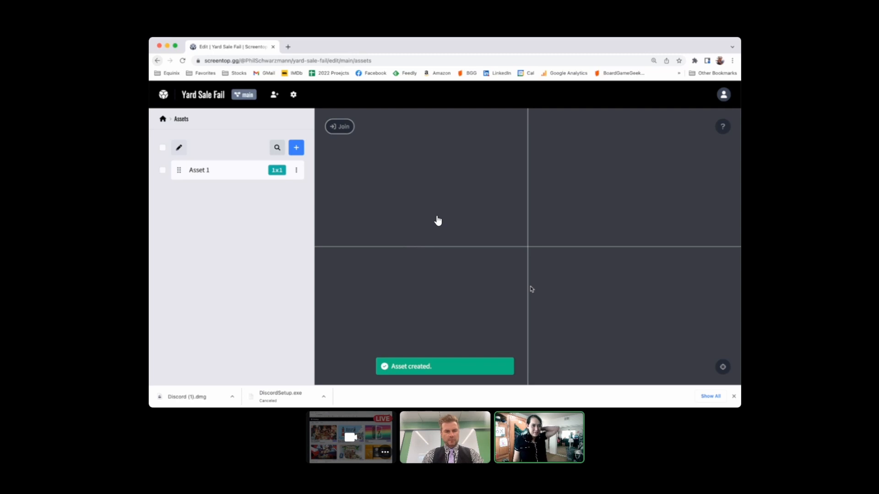
pyautogui.click(296, 170)
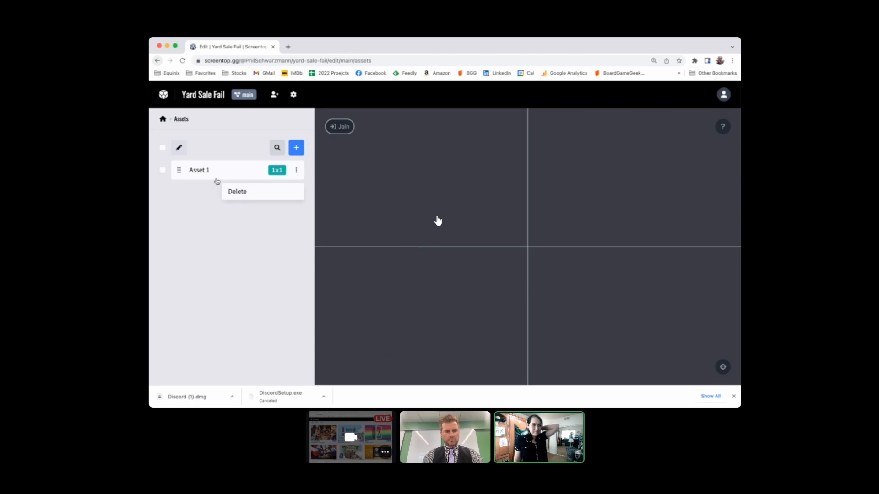
pyautogui.click(202, 231)
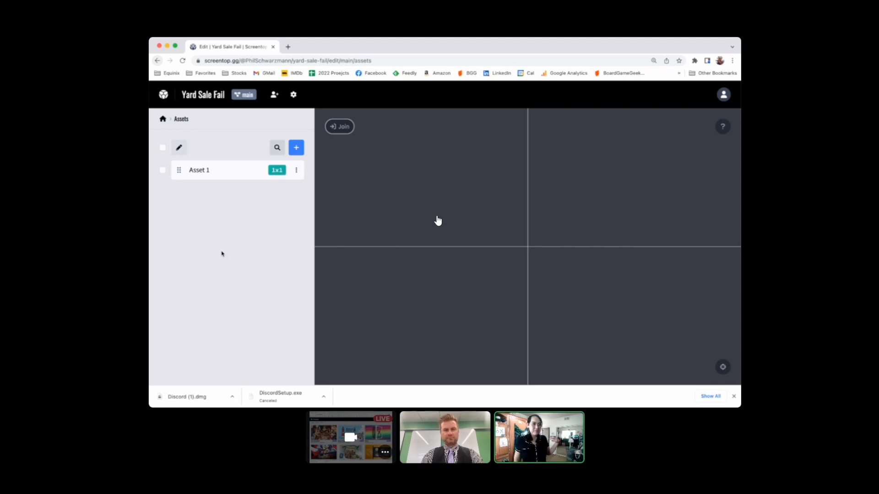
pyautogui.click(204, 173)
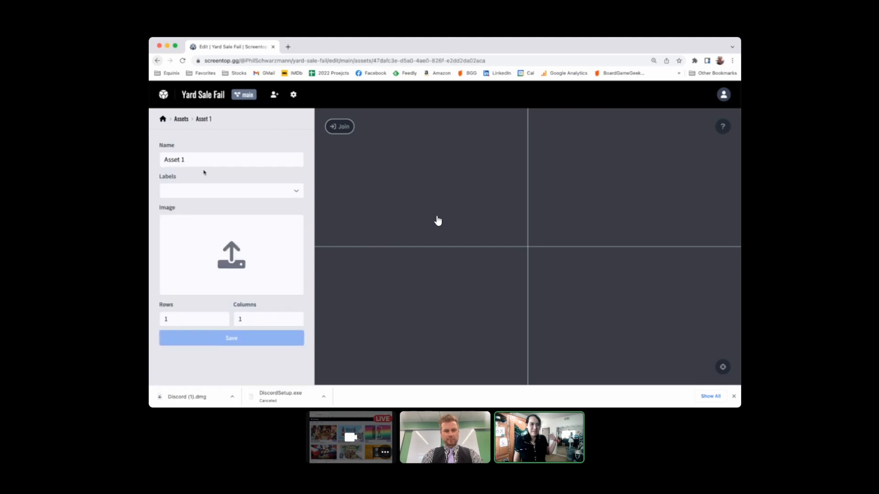
# Upload the junk tile sheet as the asset's image and split it into 7 rows and 10 columns.
pyautogui.click(234, 255)
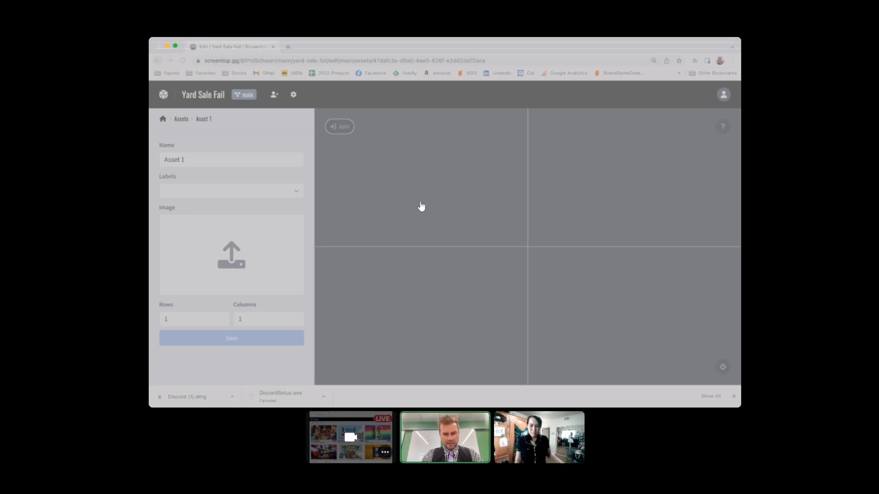
pyautogui.click(588, 244)
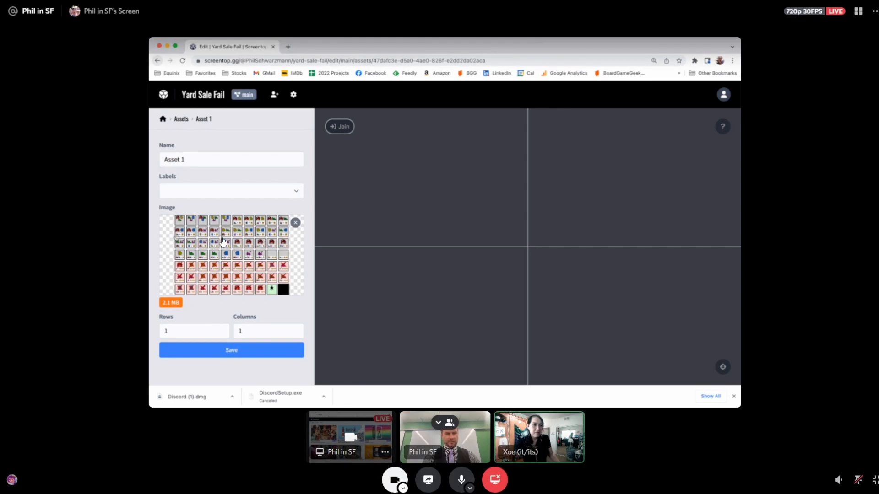
pyautogui.doubleClick(264, 333)
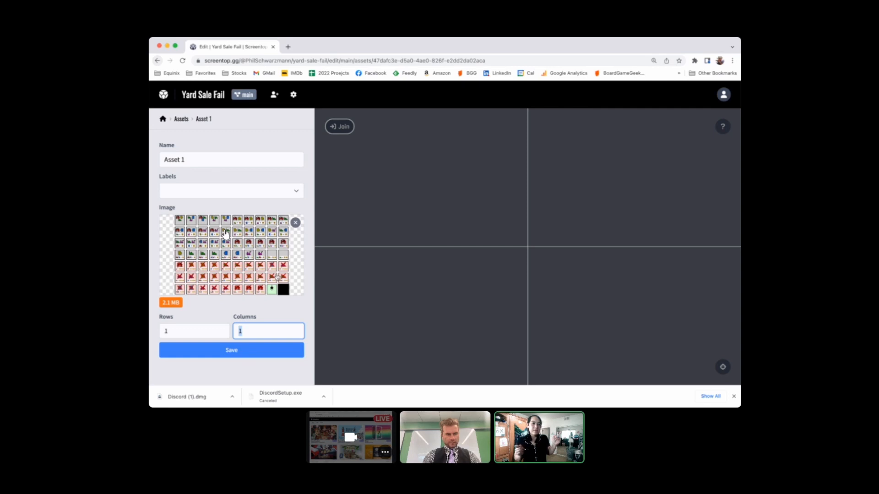
pyautogui.write('10')
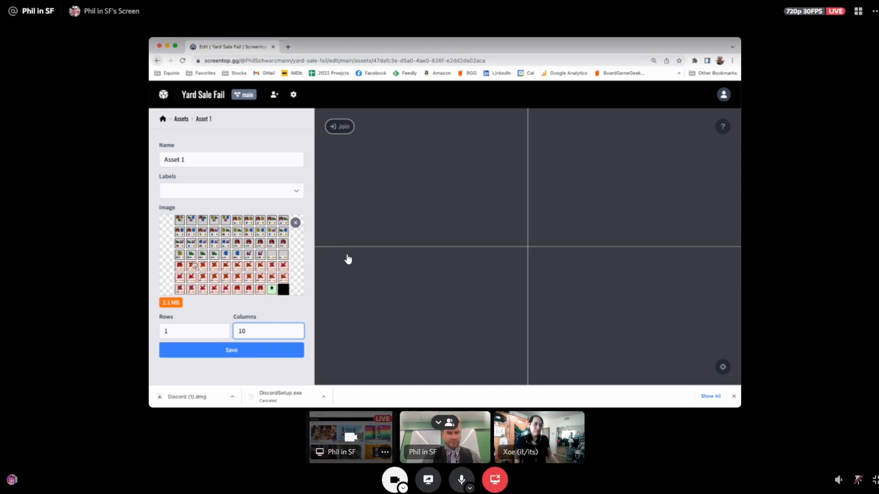
pyautogui.doubleClick(197, 324)
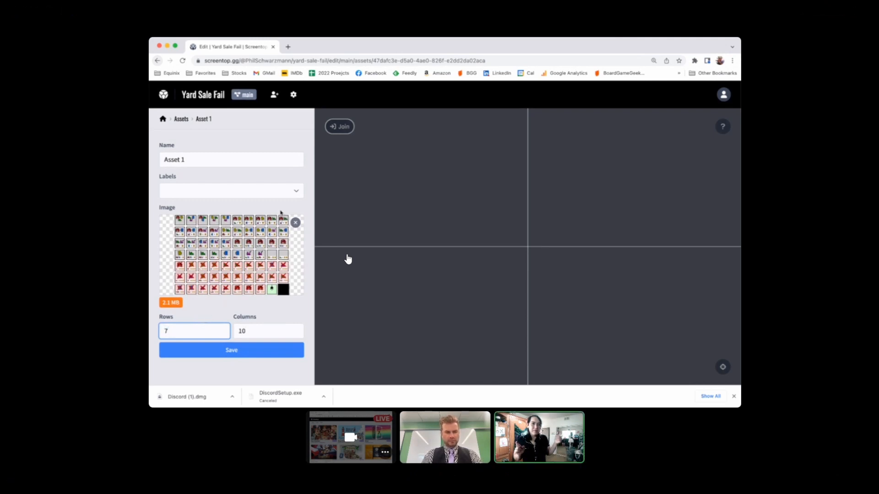
# Enter Junk Tiles as the asset's name.
pyautogui.tripleClick(238, 160)
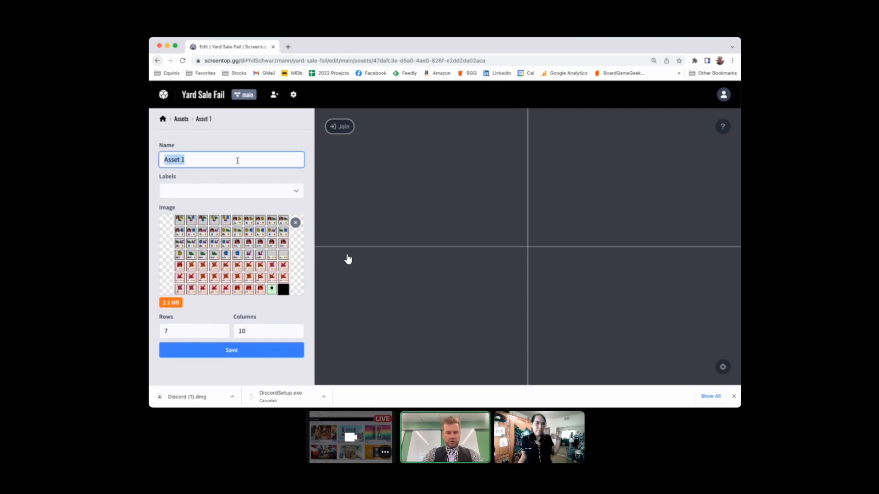
pyautogui.write('Jun')
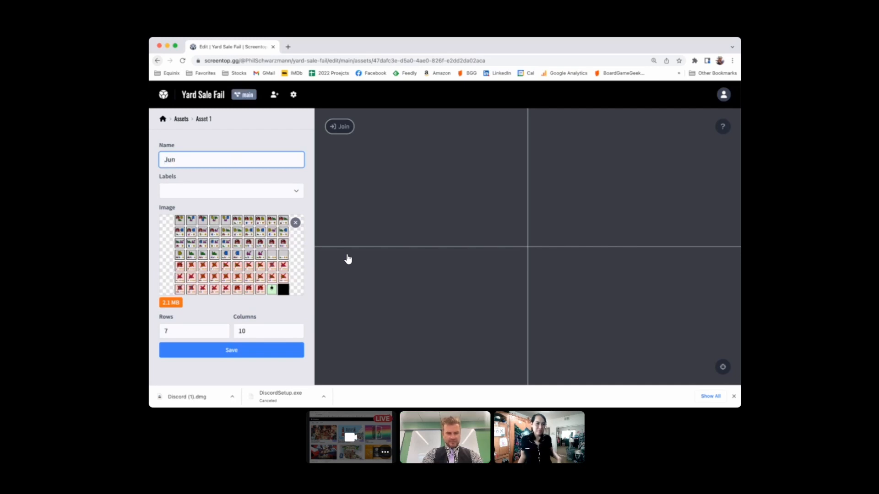
pyautogui.write('k Tiles')
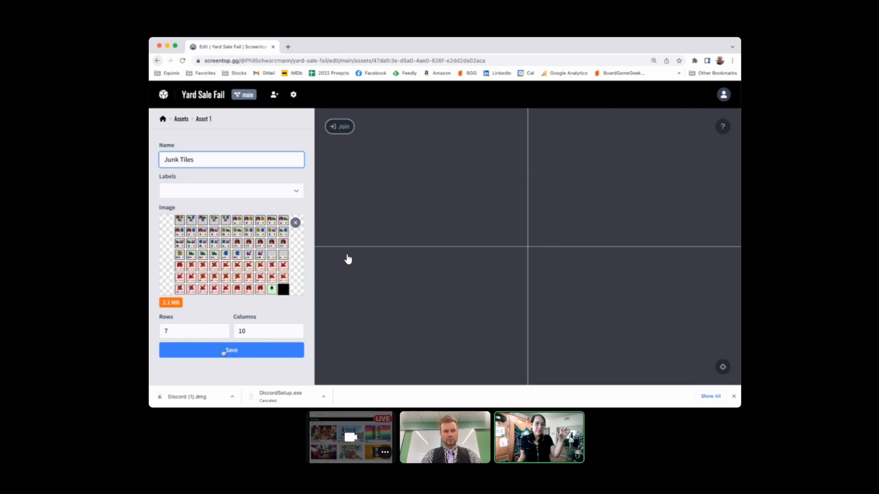
# Switch to Discord.
pyautogui.moveTo(281, 393)
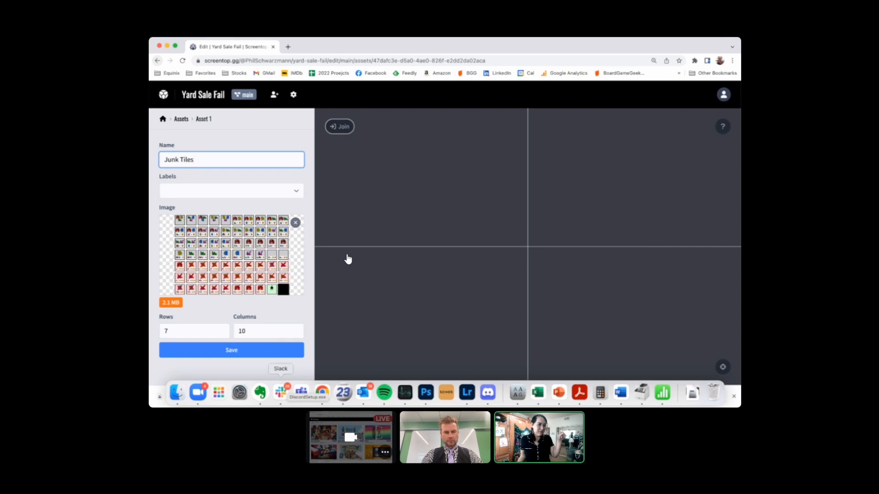
pyautogui.click(487, 392)
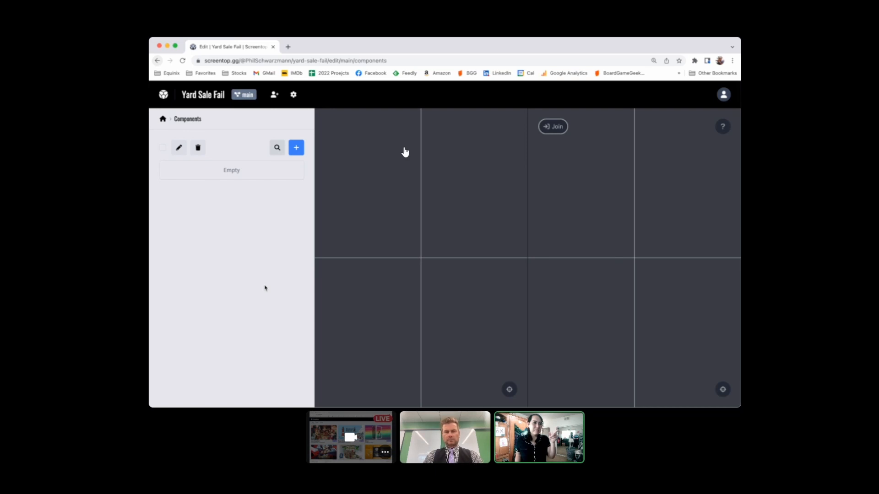
# Create a new component in the game from the Meeple tile template.
pyautogui.click(295, 147)
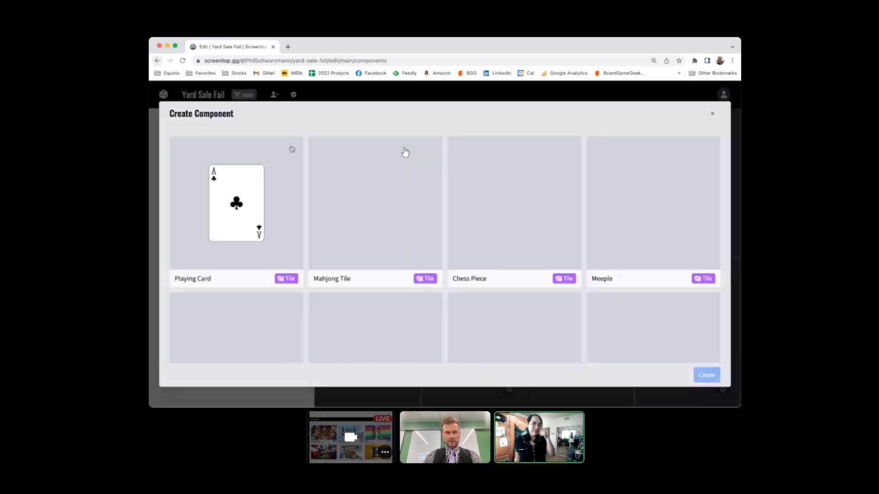
pyautogui.scroll(-3, 405, 152)
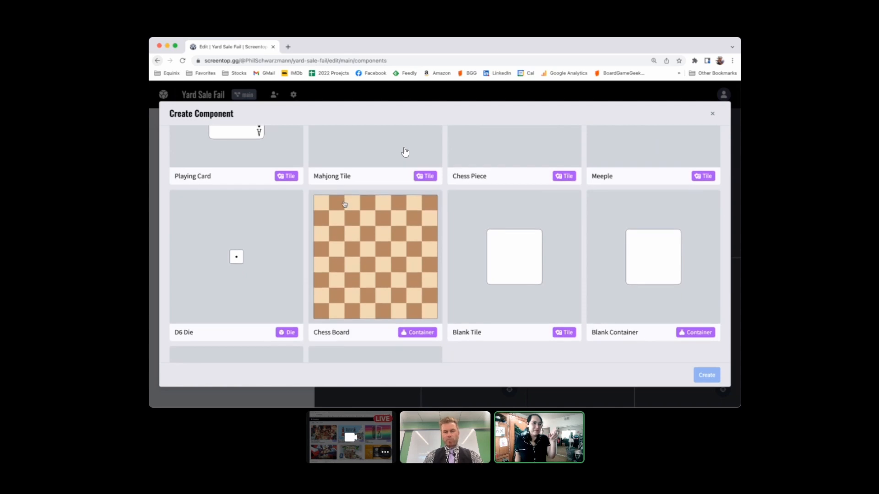
pyautogui.scroll(1, 405, 152)
pyautogui.scroll(1, 405, 152)
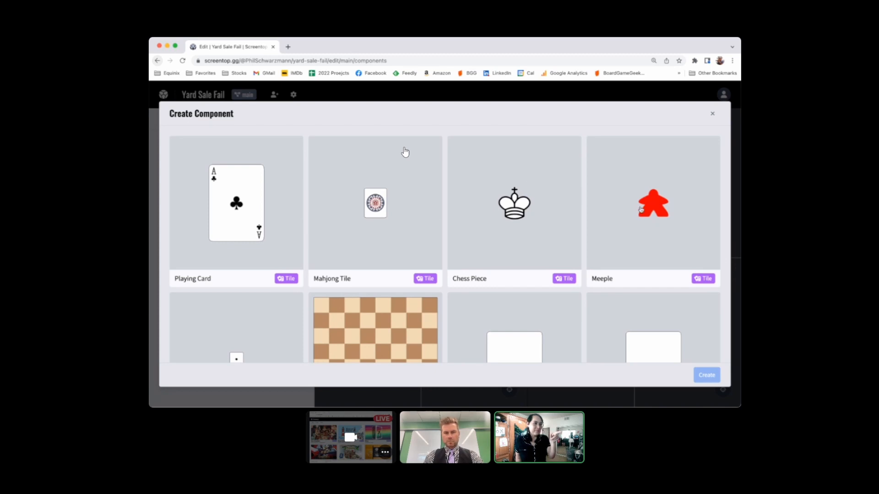
pyautogui.click(646, 202)
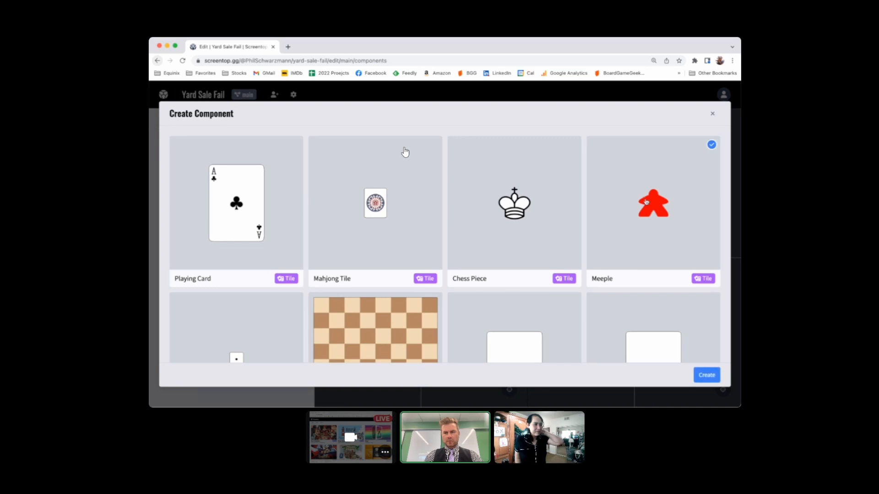
pyautogui.click(714, 377)
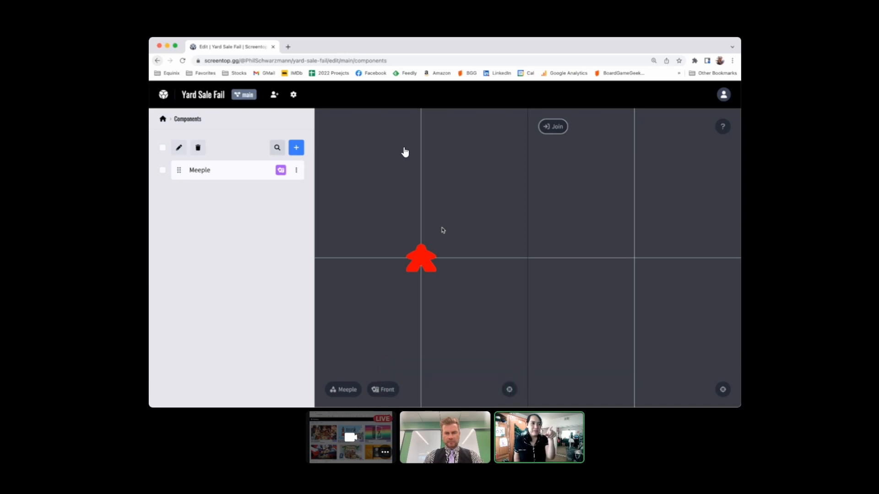
# Open the Meeple component and examine its tile settings and the path definition of its shape.
pyautogui.click(204, 168)
pyautogui.scroll(-2, 270, 202)
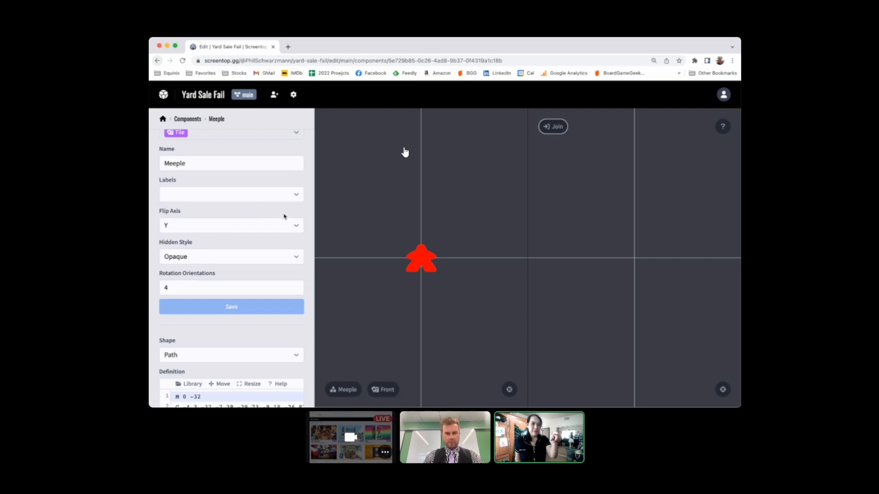
pyautogui.scroll(-1, 224, 340)
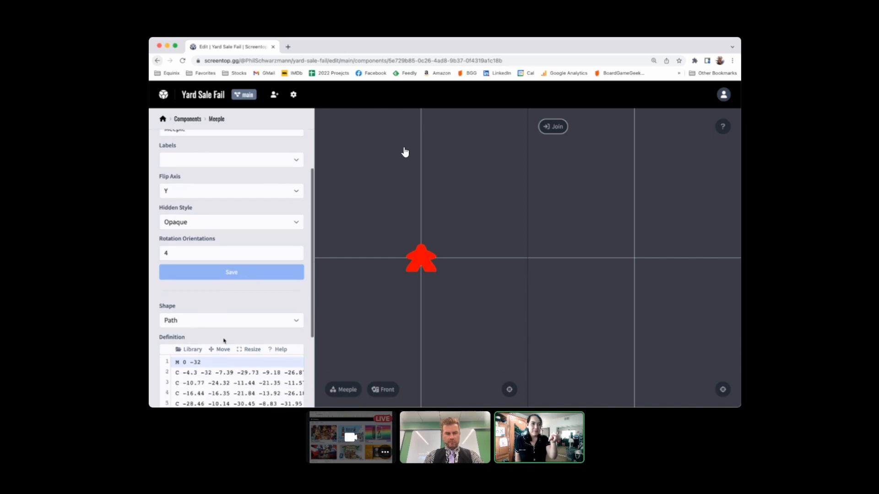
pyautogui.scroll(-3, 224, 341)
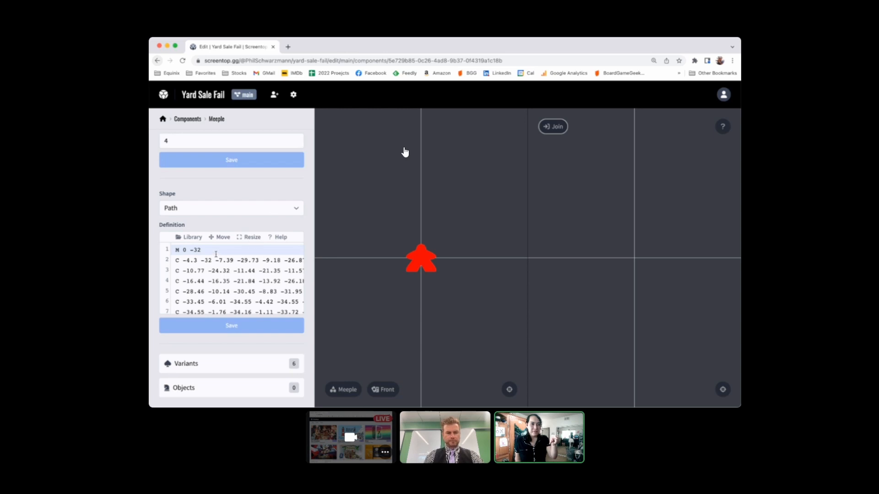
pyautogui.scroll(-6, 215, 254)
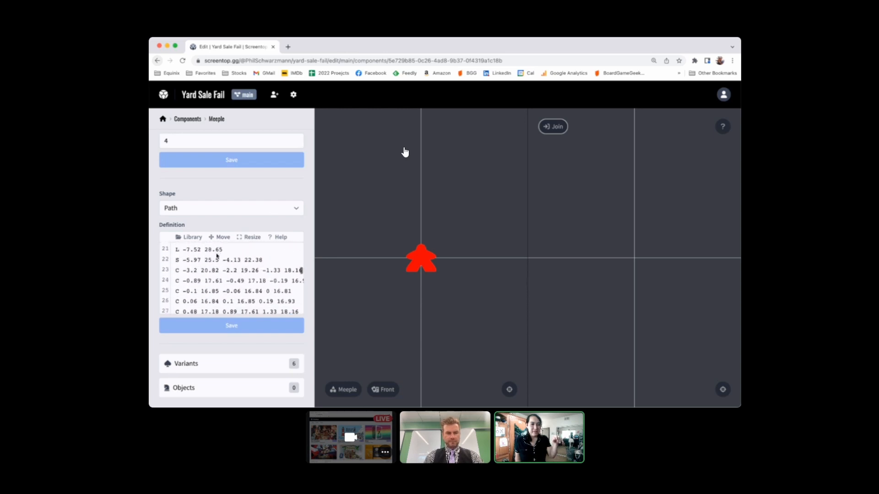
pyautogui.scroll(-6, 219, 259)
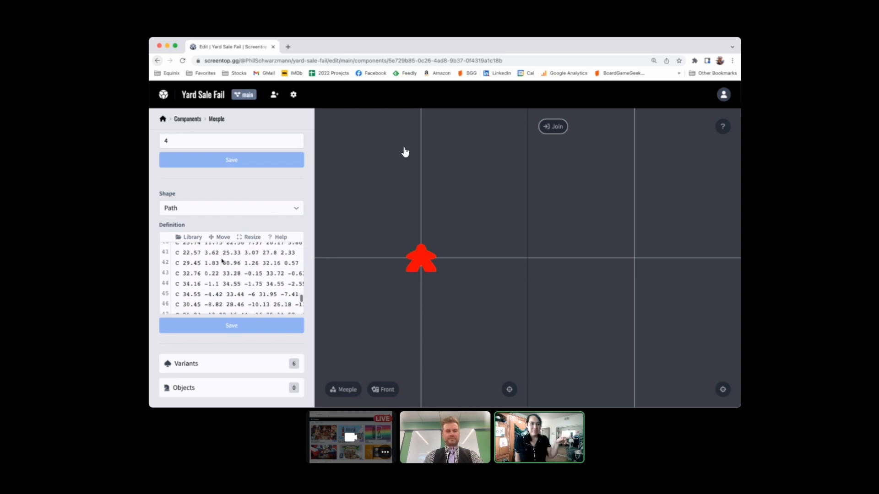
pyautogui.scroll(7, 221, 263)
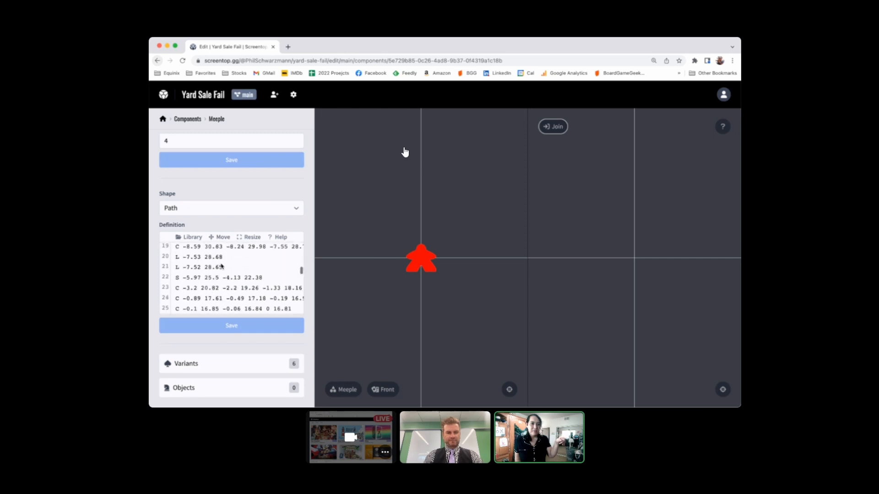
pyautogui.scroll(6, 222, 266)
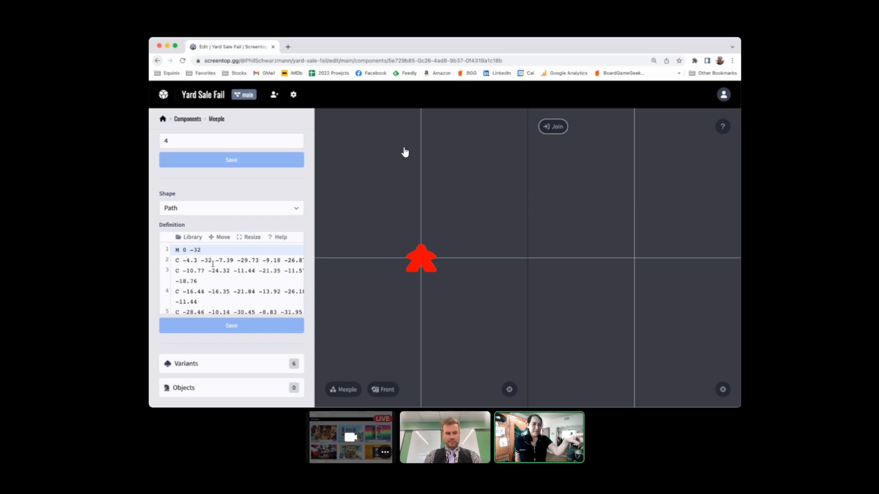
# Review the Meeple component's tile settings and the rest of its path definition, and open its variants.
pyautogui.scroll(1, 215, 264)
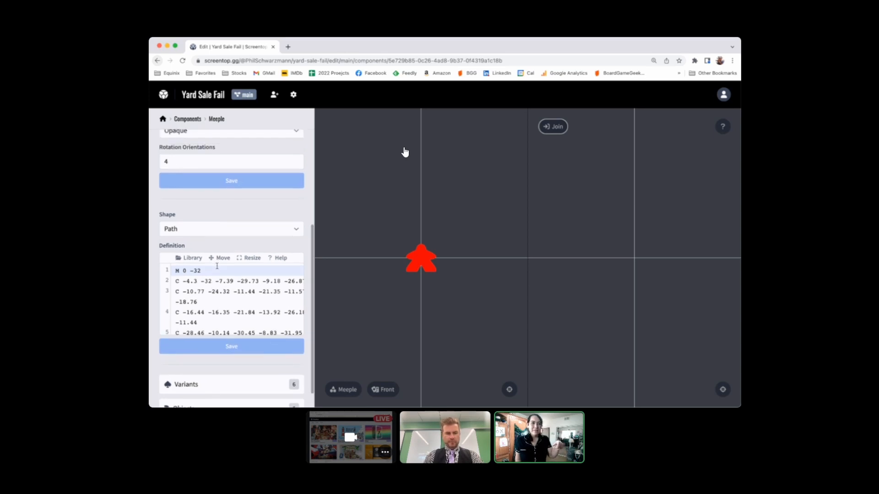
pyautogui.scroll(-2, 216, 270)
pyautogui.scroll(-1, 288, 247)
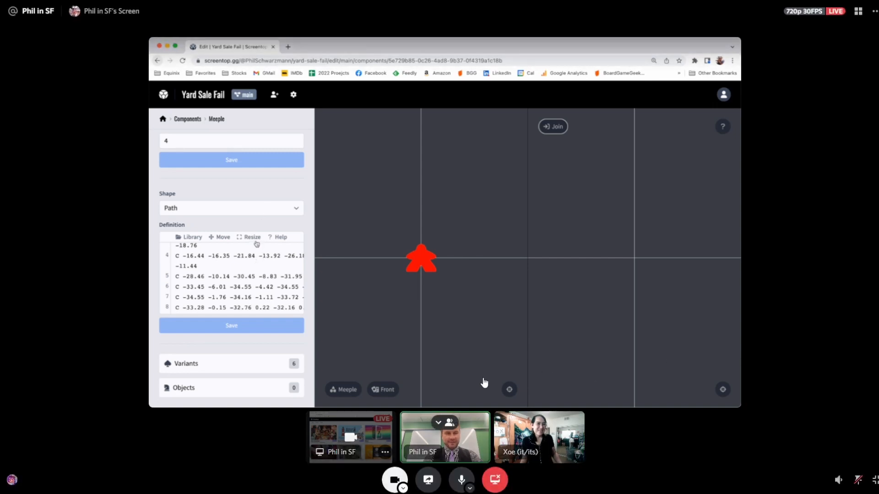
pyautogui.scroll(-3, 256, 275)
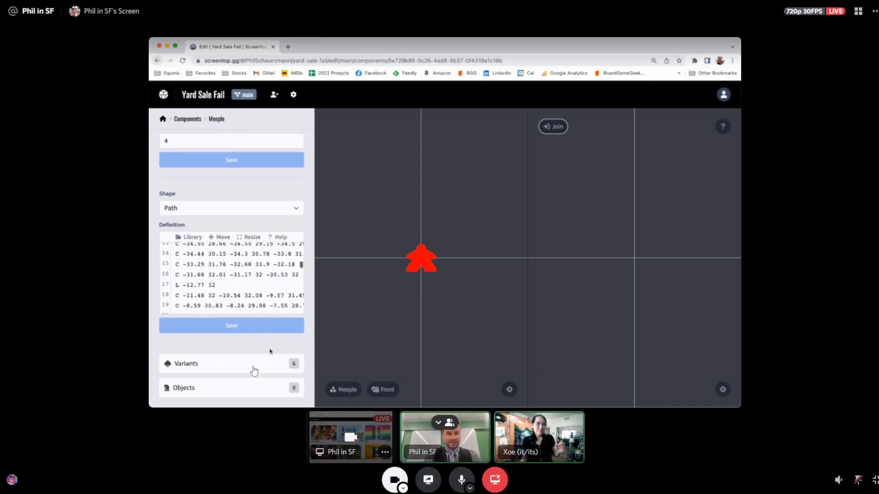
pyautogui.scroll(5, 271, 321)
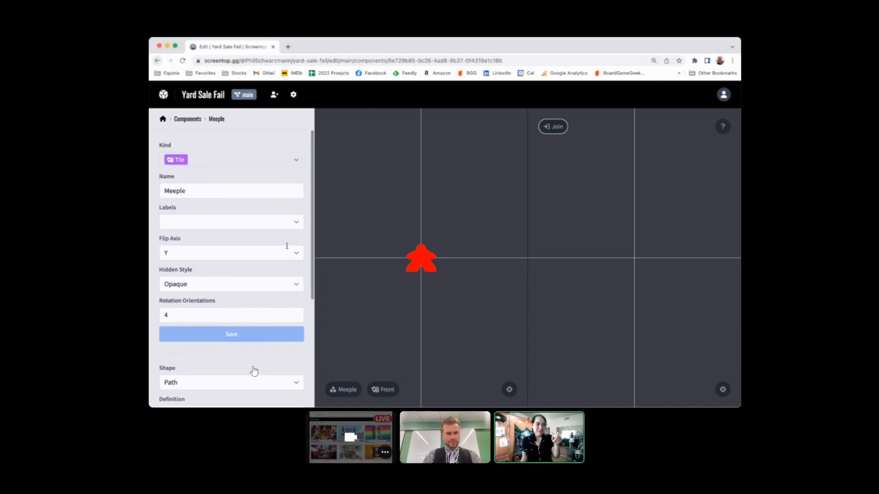
pyautogui.scroll(-4, 255, 371)
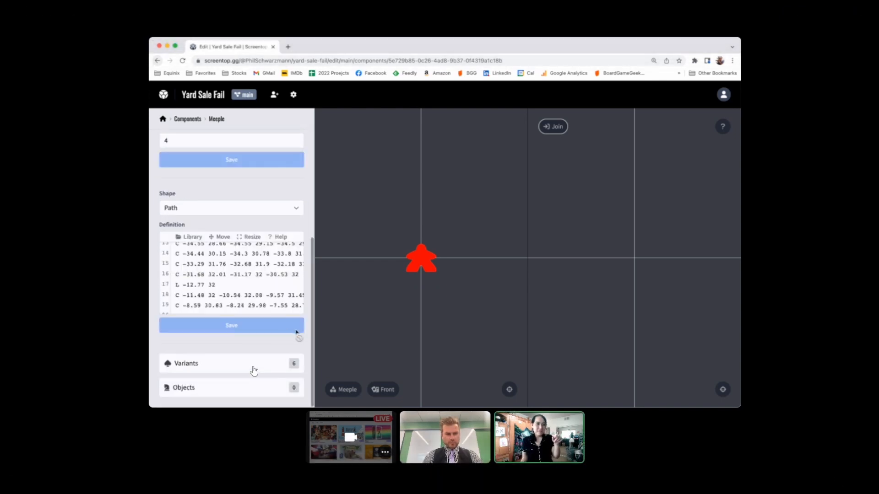
pyautogui.click(254, 369)
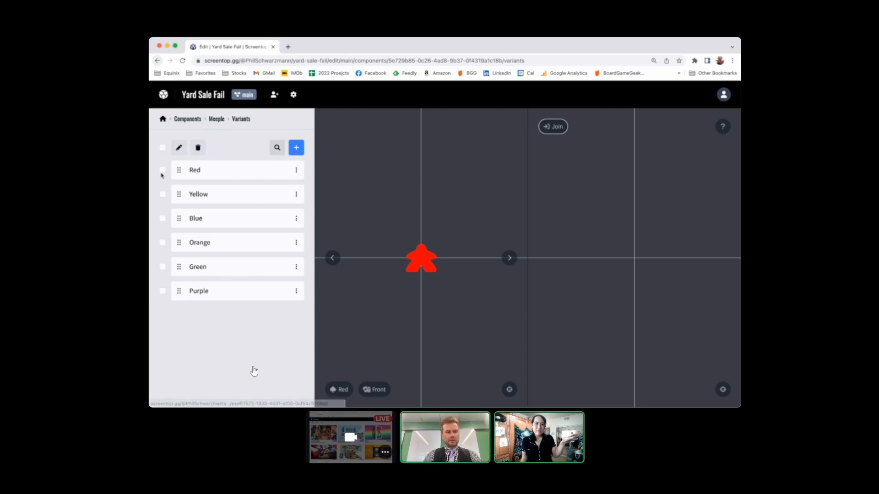
pyautogui.click(163, 171)
pyautogui.click(162, 172)
pyautogui.click(162, 195)
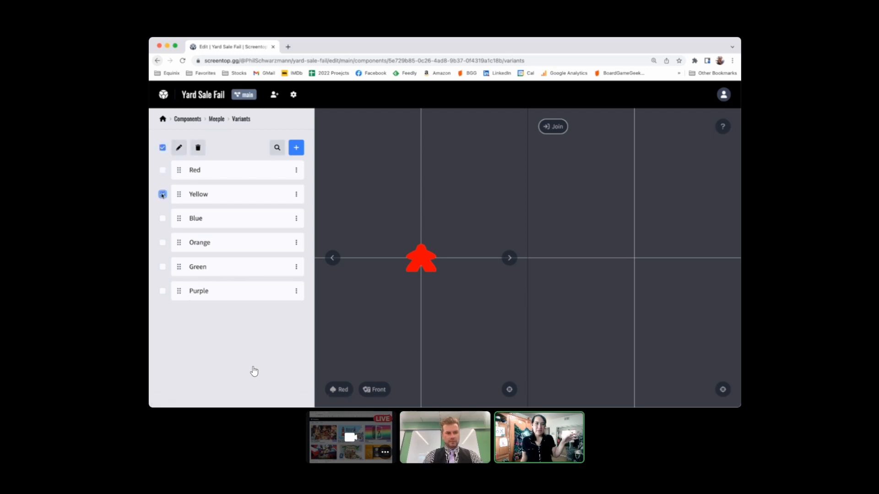
pyautogui.click(162, 195)
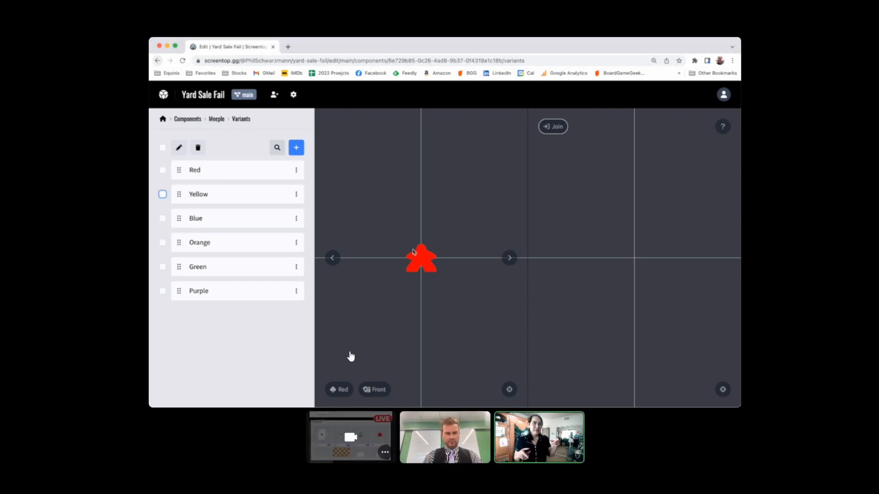
pyautogui.click(163, 171)
pyautogui.click(163, 171)
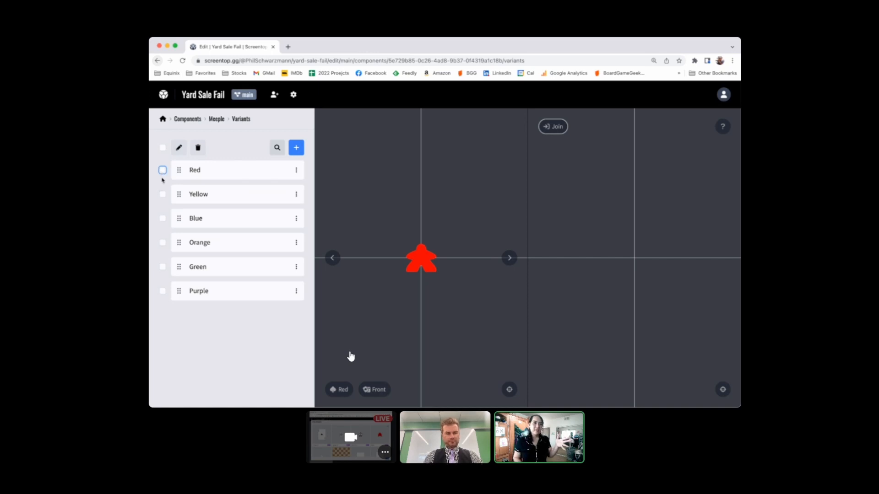
# Delete the Orange variant of the Meeple and select the Red, Yellow, Blue, Green and Purple variants.
pyautogui.click(163, 171)
pyautogui.click(163, 219)
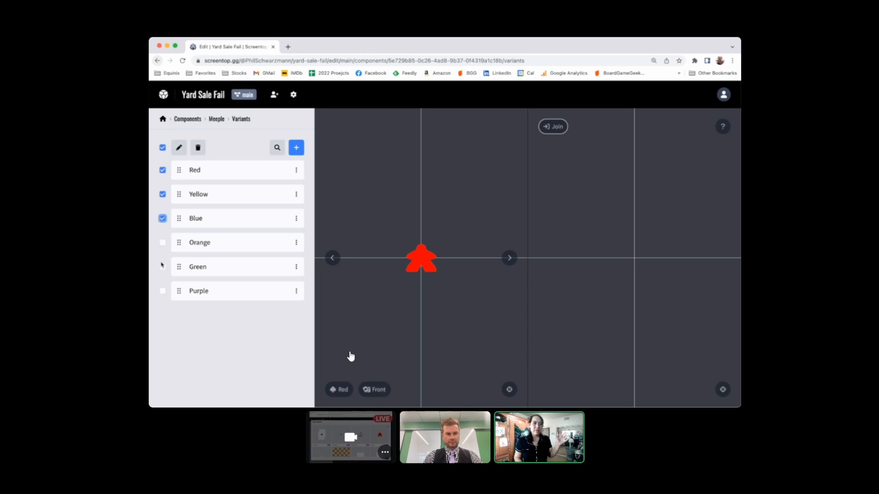
pyautogui.click(162, 267)
pyautogui.click(296, 243)
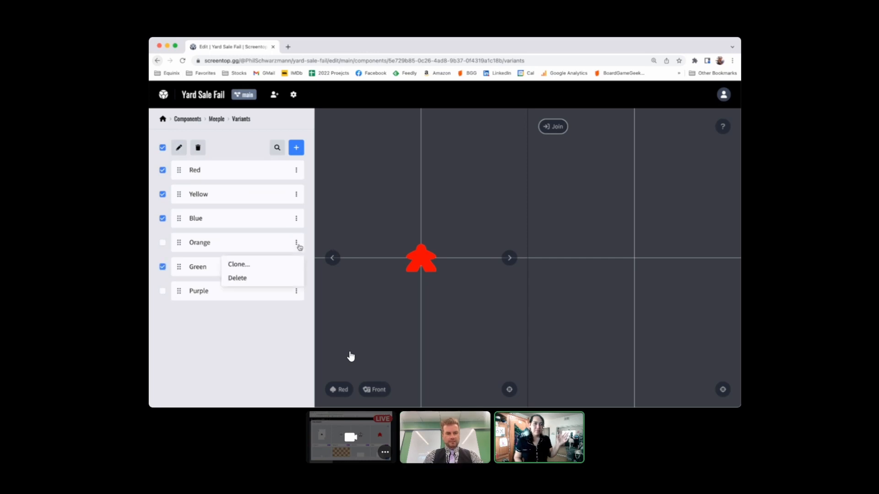
pyautogui.click(243, 279)
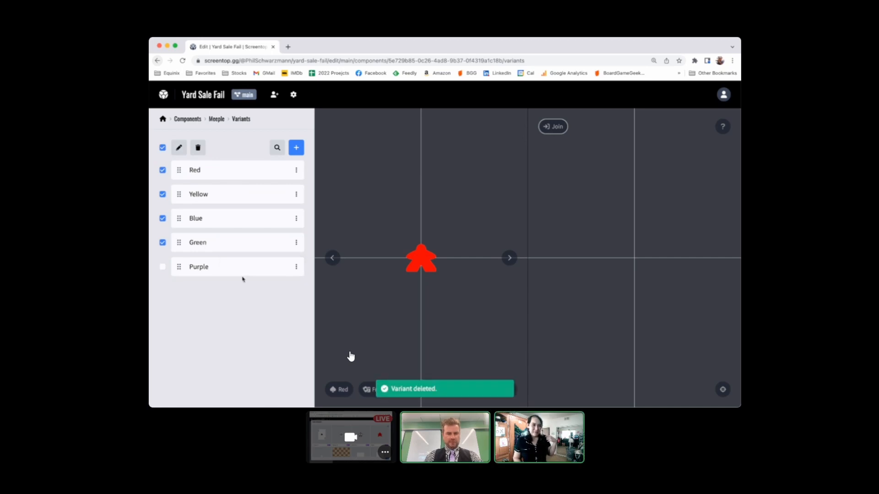
pyautogui.click(163, 267)
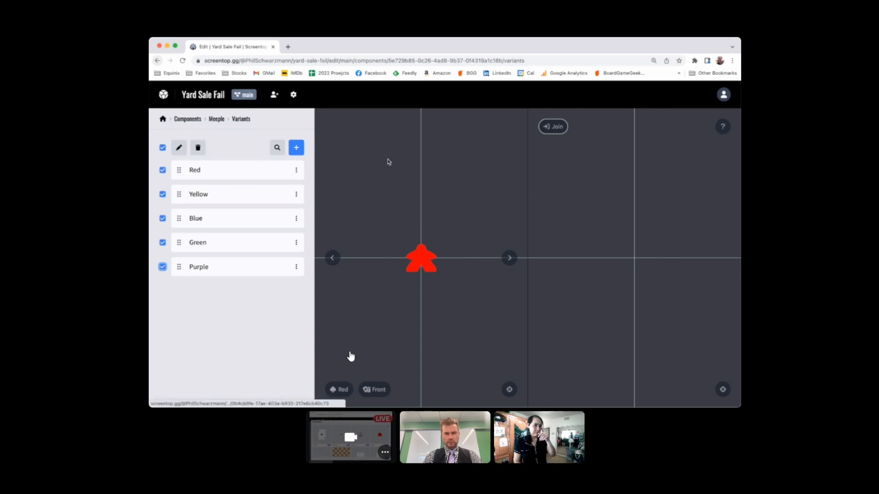
# Join the game table in Seat 1.
pyautogui.click(555, 129)
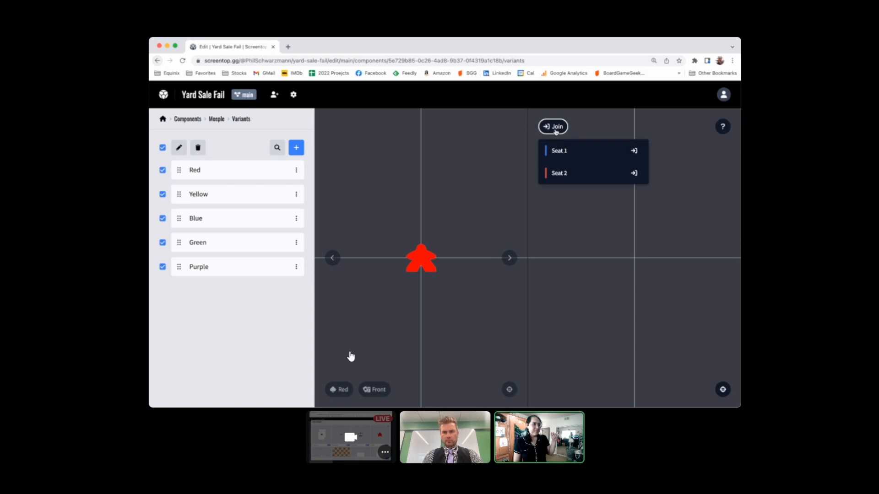
pyautogui.click(635, 152)
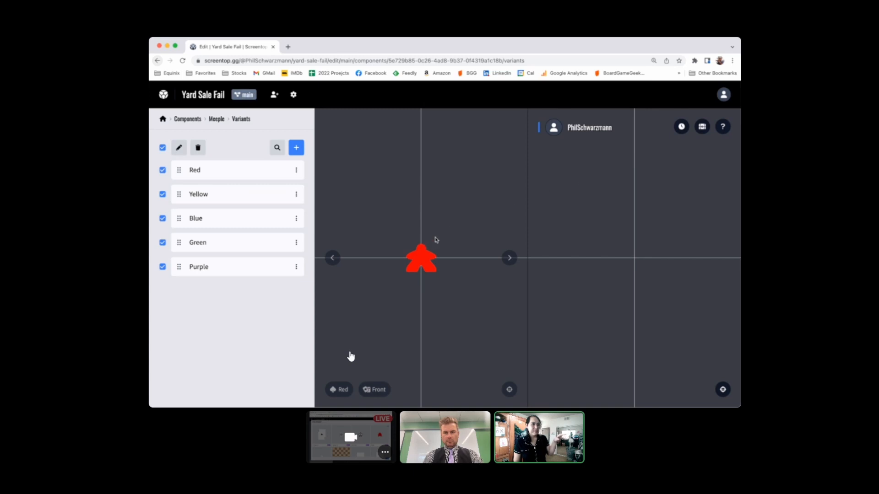
# Pan around the component preview and the game table to examine both views.
pyautogui.hscroll(-2, 452, 240)
pyautogui.hscroll(3, 453, 240)
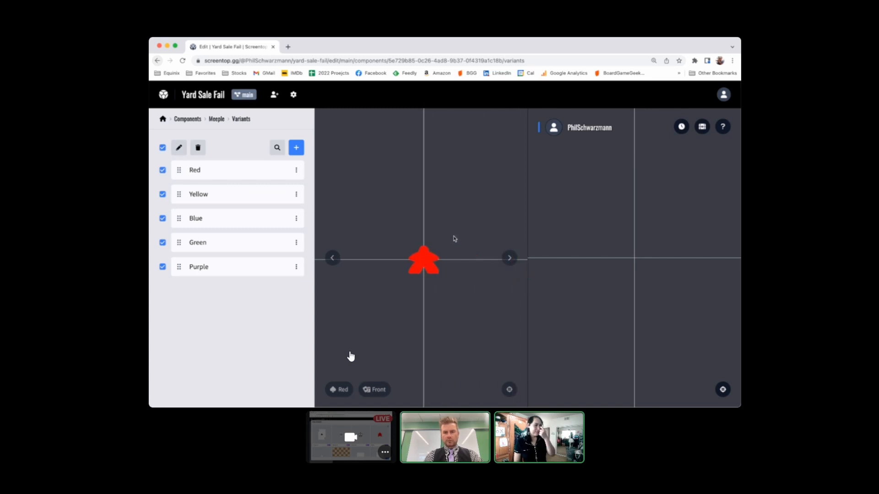
pyautogui.hscroll(-2, 650, 236)
pyautogui.hscroll(3, 650, 236)
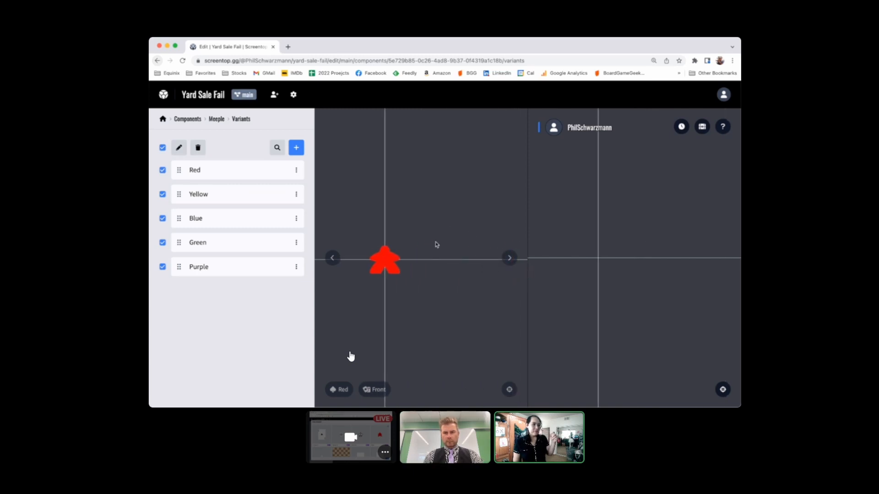
pyautogui.hscroll(-3, 437, 246)
pyautogui.hscroll(2, 439, 243)
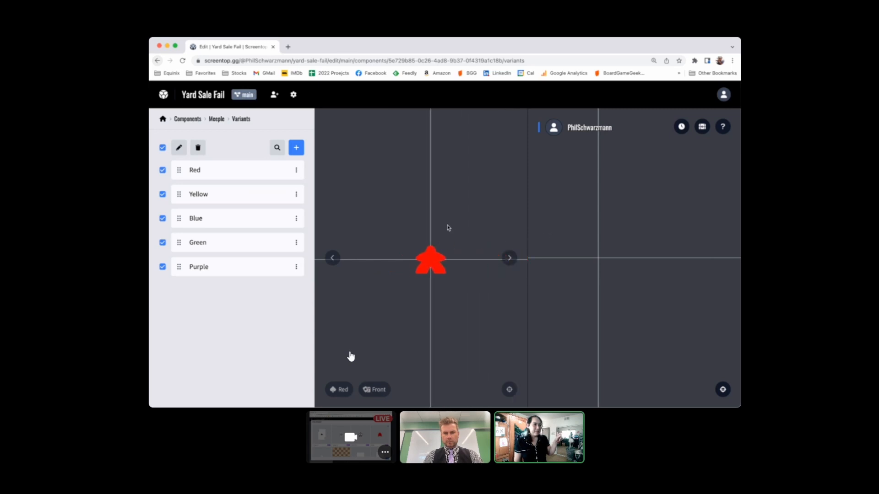
pyautogui.hscroll(2, 448, 227)
pyautogui.hscroll(-2, 448, 227)
pyautogui.scroll(1, 449, 227)
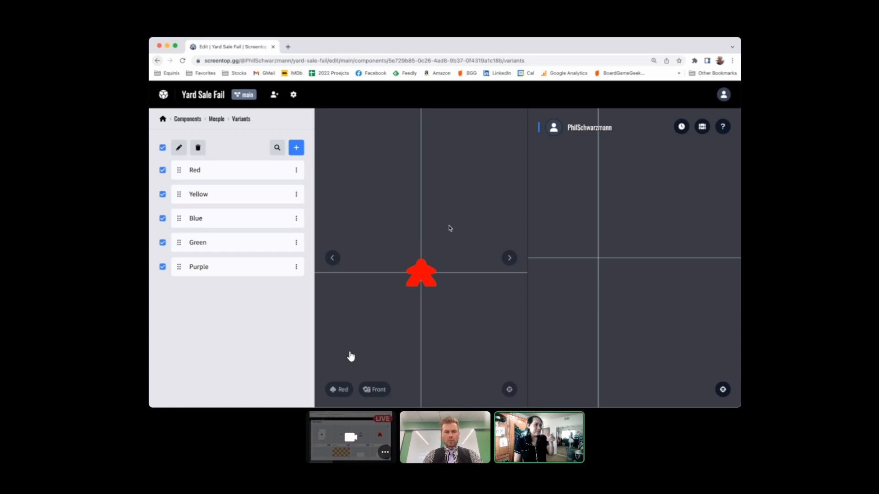
pyautogui.hscroll(-1, 618, 193)
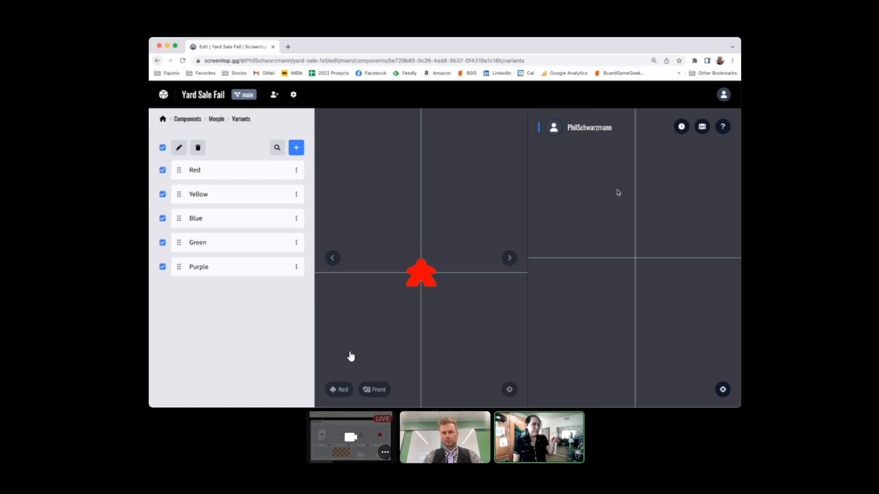
pyautogui.hscroll(2, 618, 192)
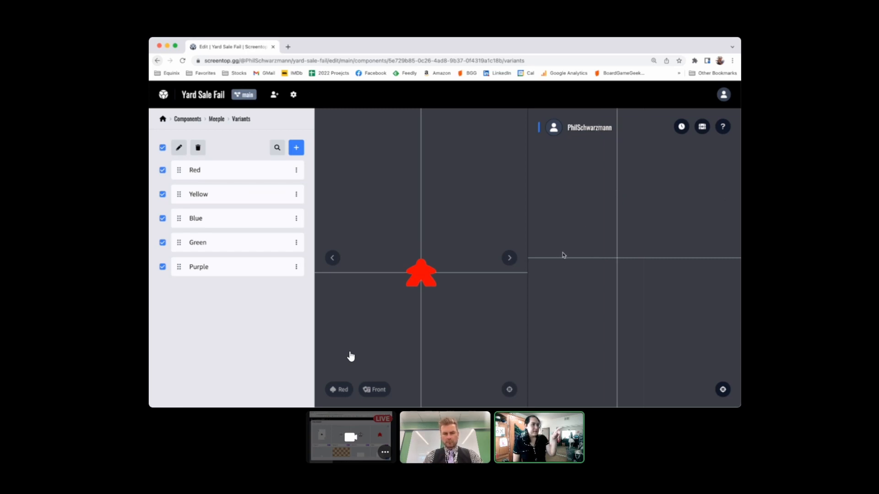
pyautogui.hscroll(3, 563, 255)
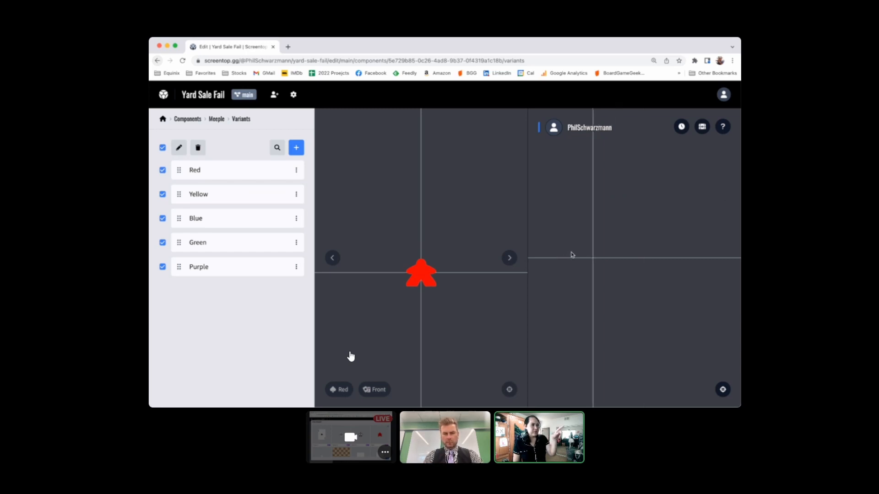
# Look through the Meeple variants in the chest and create a Red meeple on the table.
pyautogui.click(702, 126)
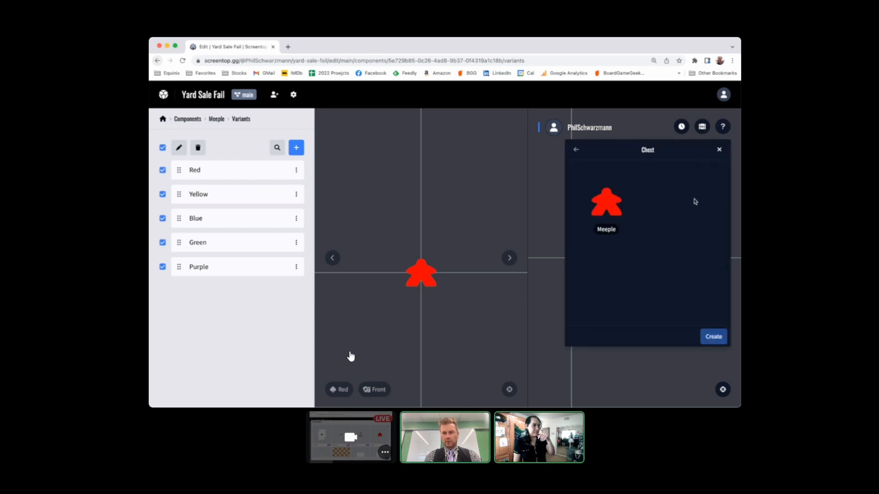
pyautogui.click(608, 202)
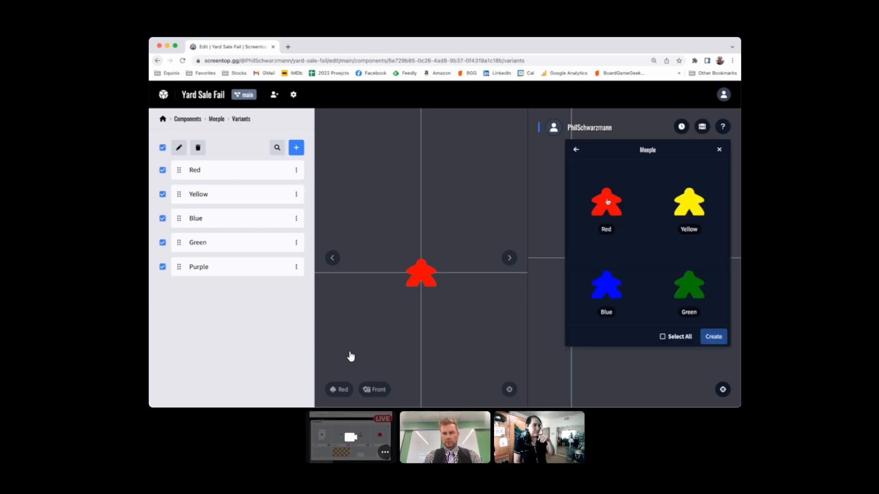
pyautogui.scroll(-3, 628, 216)
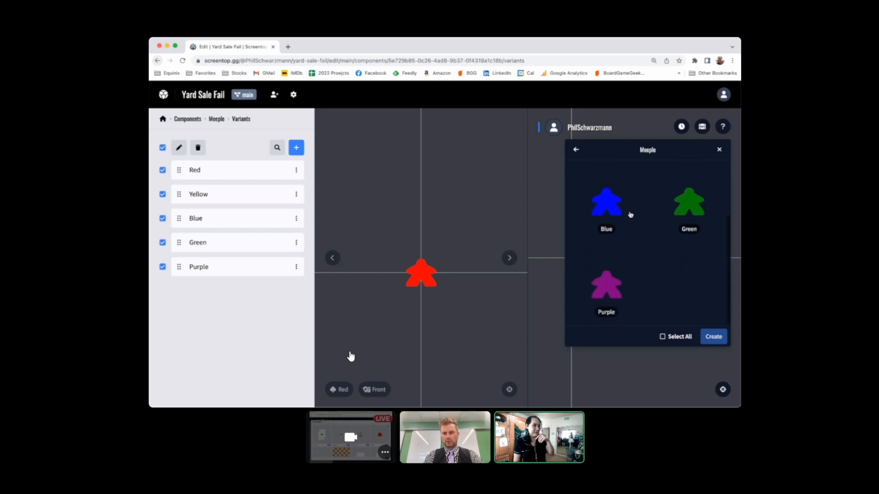
pyautogui.scroll(3, 632, 215)
pyautogui.scroll(-3, 630, 213)
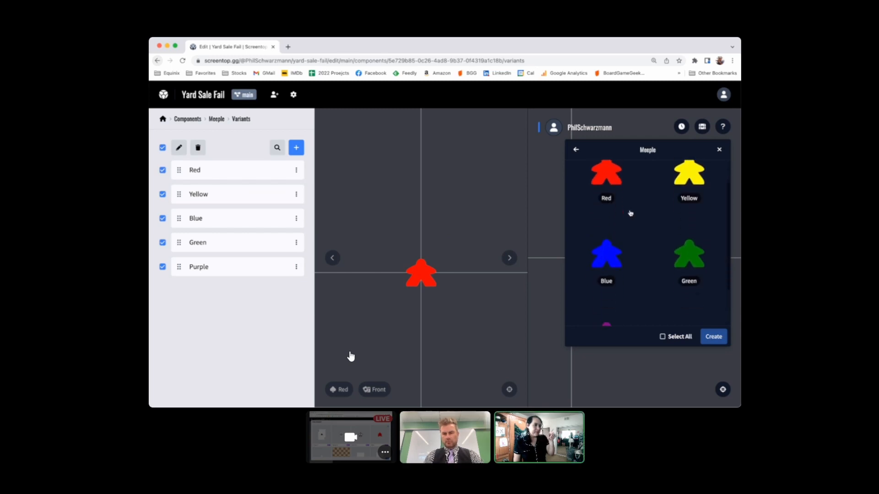
pyautogui.scroll(3, 630, 212)
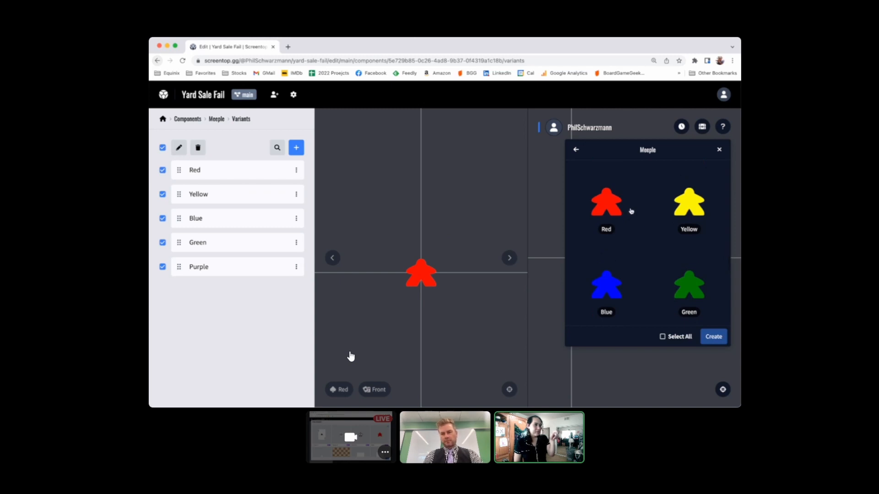
pyautogui.click(621, 207)
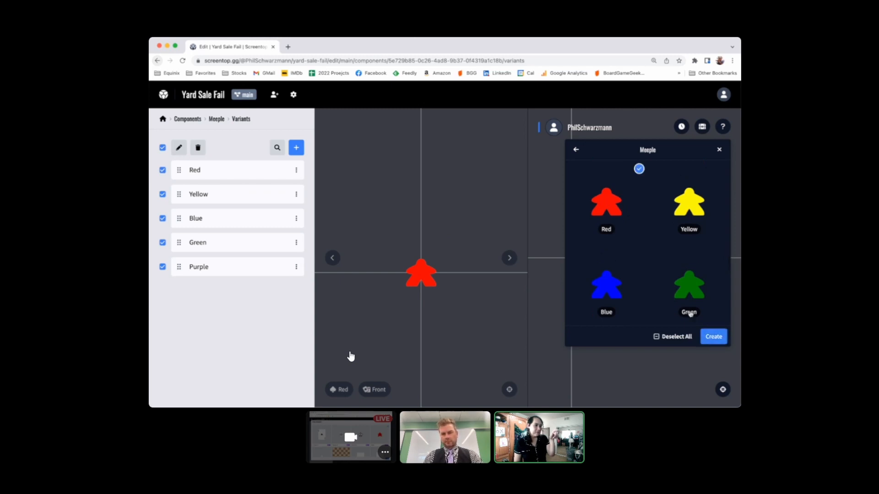
pyautogui.click(717, 342)
# Create one meeple of every colour variant on the table at once and close the chest.
pyautogui.click(691, 213)
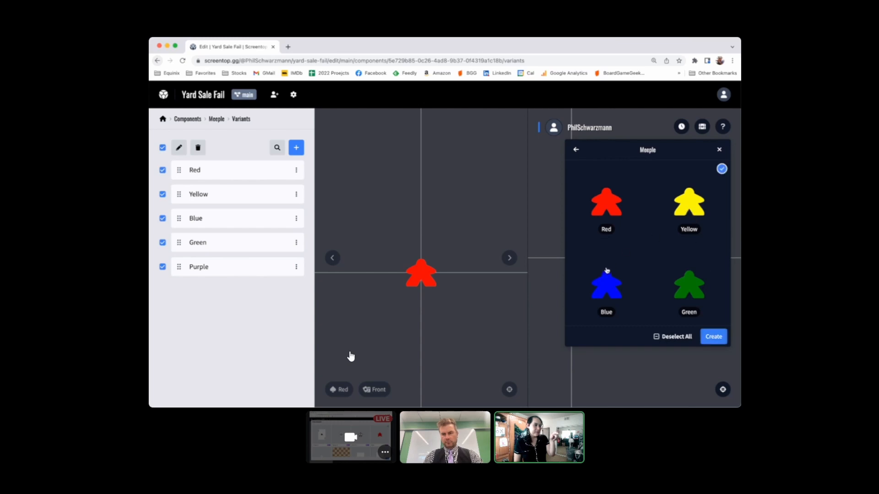
pyautogui.click(677, 339)
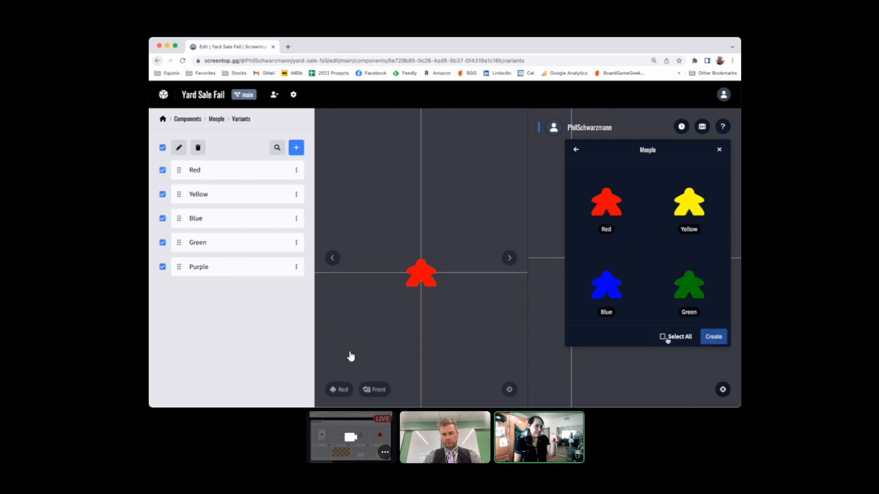
pyautogui.click(678, 340)
pyautogui.click(711, 338)
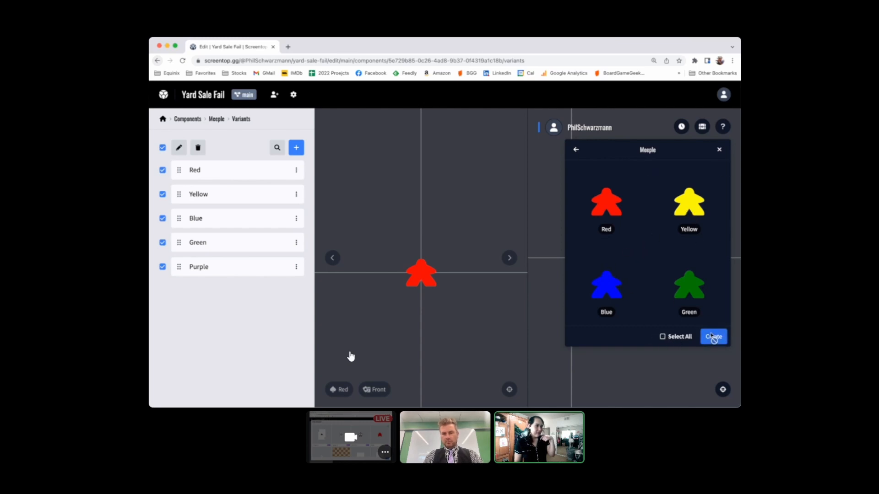
pyautogui.click(720, 151)
# Place the yellow meeple between the top purple meeple and the blue one, and duplicate it by copying and pasting.
pyautogui.moveTo(634, 257); pyautogui.dragTo(646, 223)
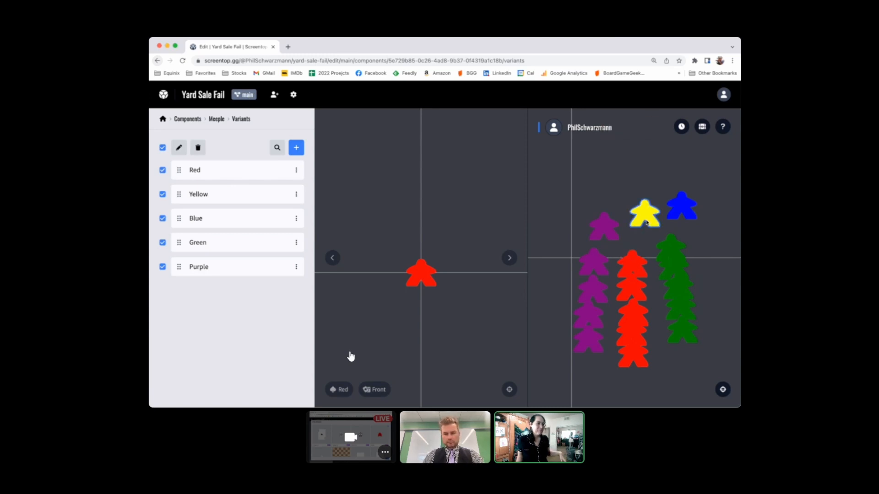
pyautogui.press('super+c')
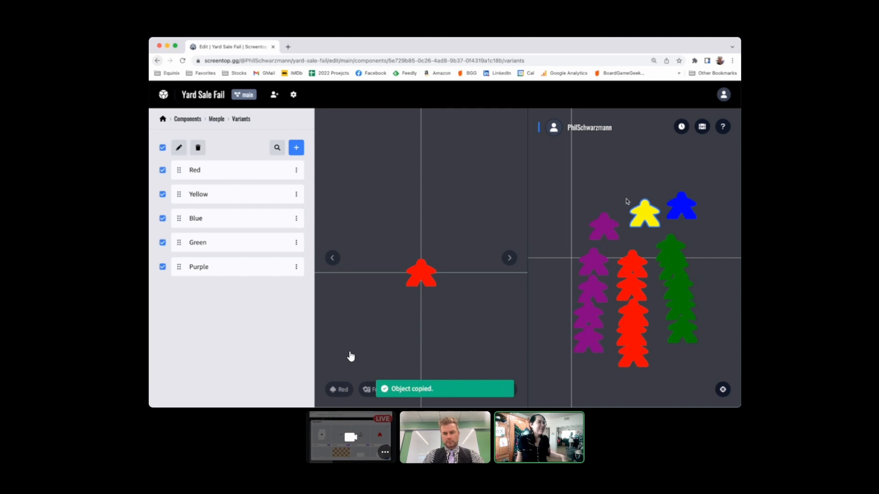
pyautogui.press('super+v')
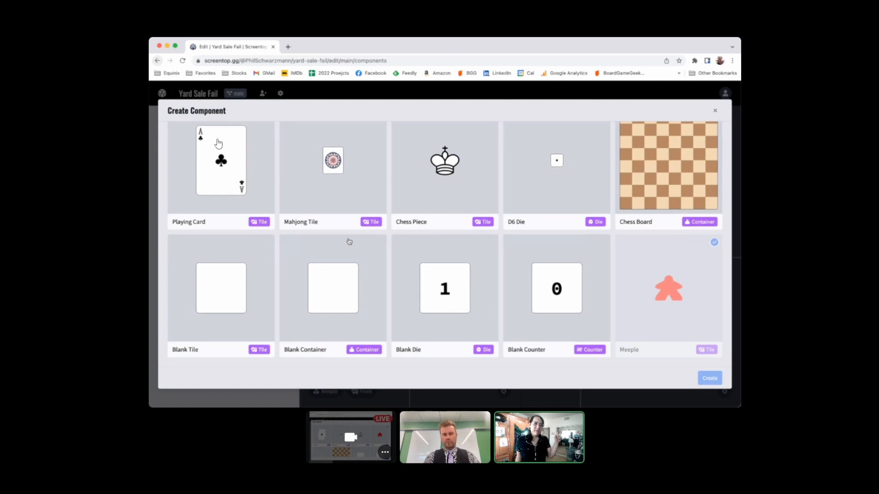
# Create a new component in the game from the Blank Tile template.
pyautogui.click(209, 291)
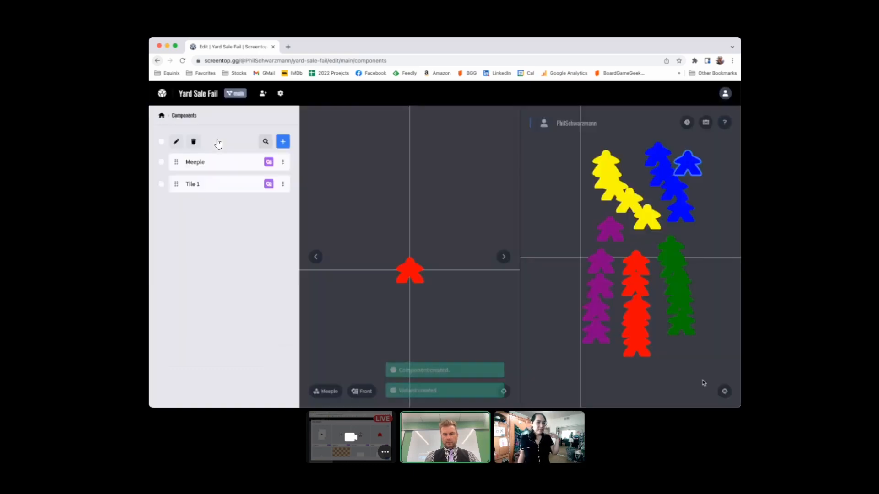
# Open the newly created tile component and enter Junk Tiles as its name.
pyautogui.click(707, 381)
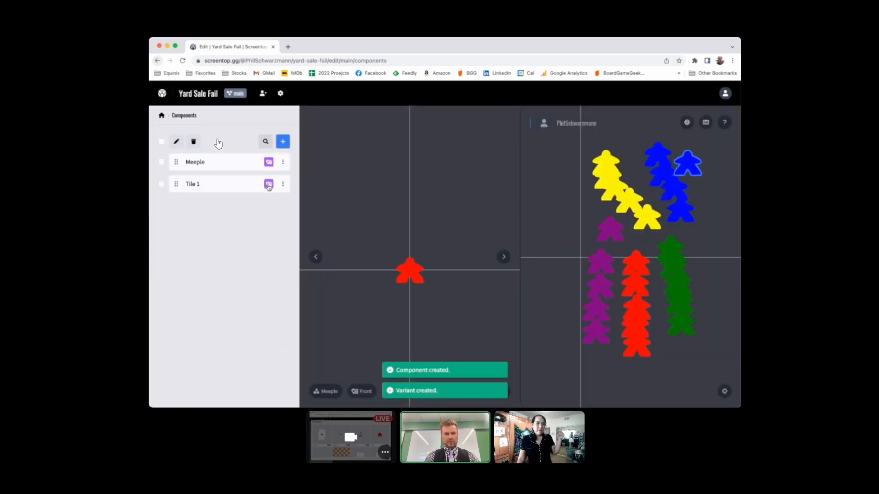
pyautogui.click(247, 184)
pyautogui.tripleClick(204, 180)
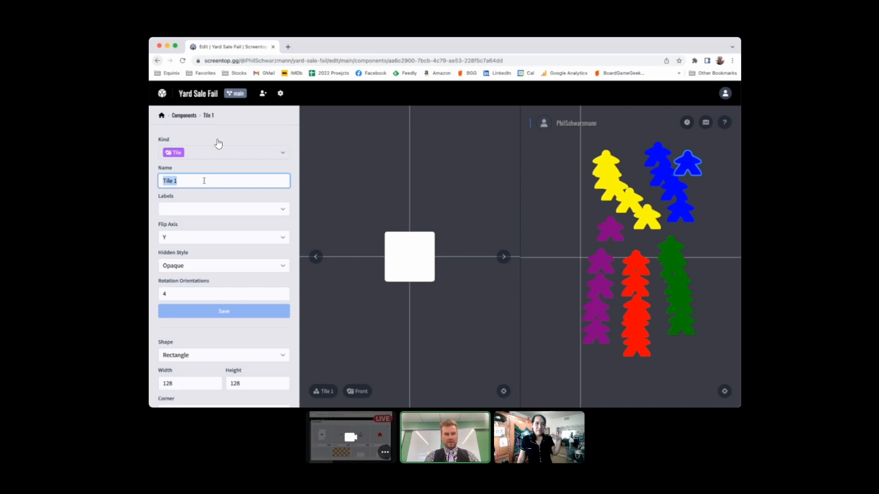
pyautogui.write('Junk Tiles')
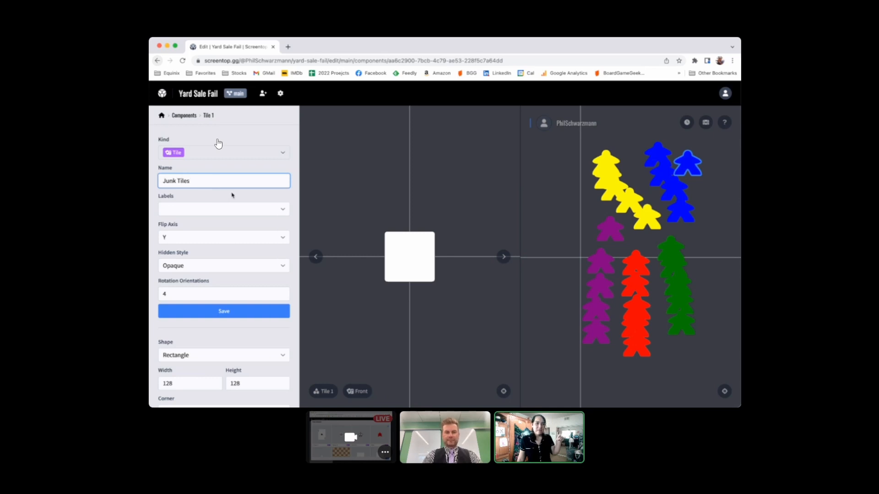
pyautogui.scroll(-1, 231, 261)
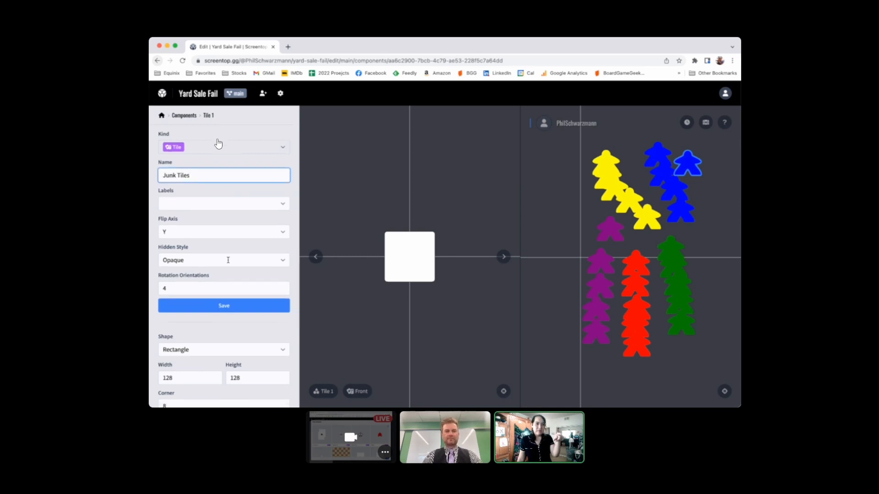
pyautogui.scroll(-3, 241, 259)
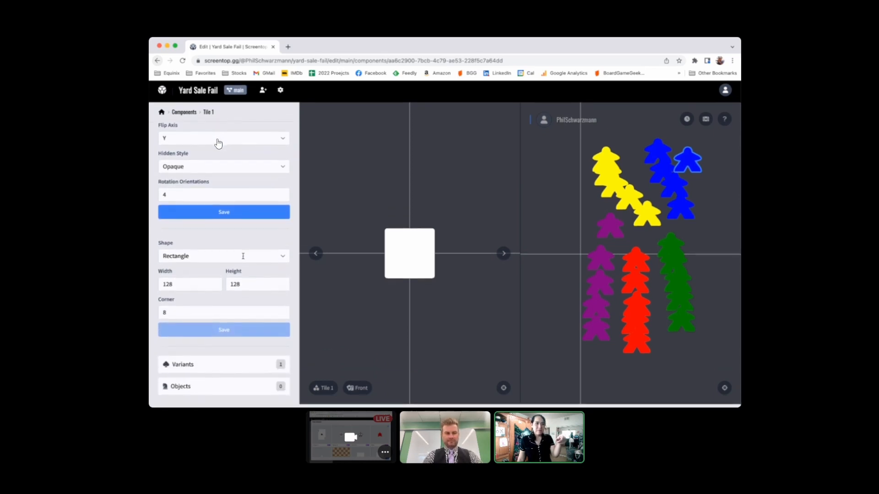
pyautogui.scroll(3, 243, 256)
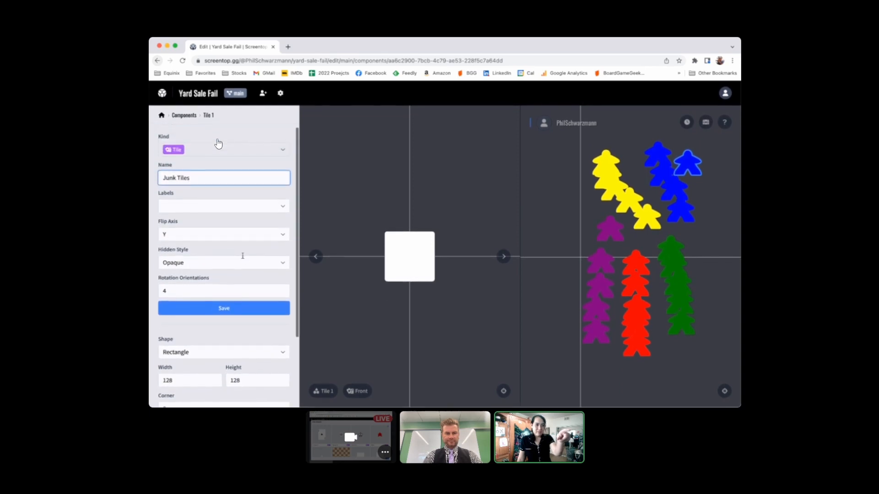
# Check the label, flip axis and hidden style options of the tile component and save its renamed properties.
pyautogui.click(221, 204)
pyautogui.click(231, 194)
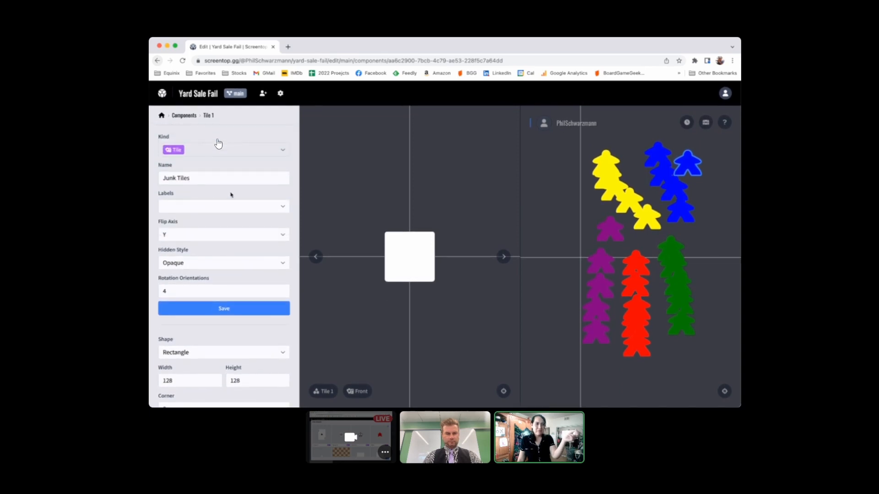
pyautogui.click(256, 234)
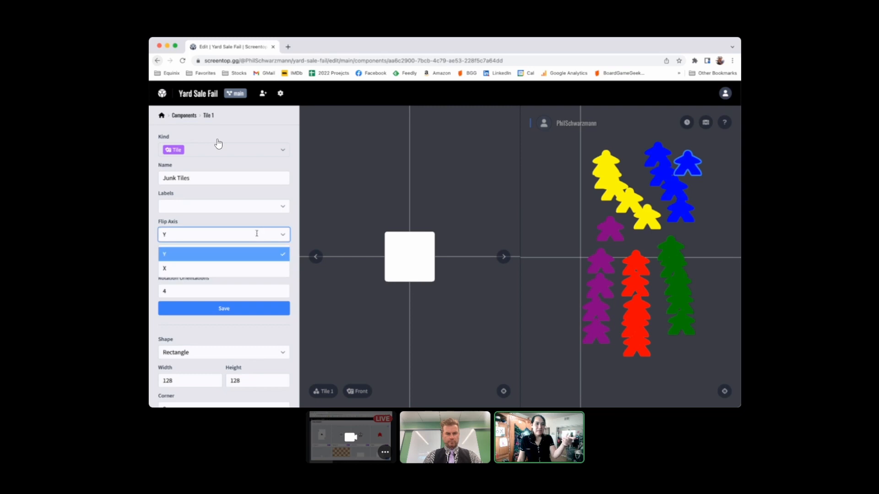
pyautogui.click(259, 221)
pyautogui.scroll(-2, 243, 226)
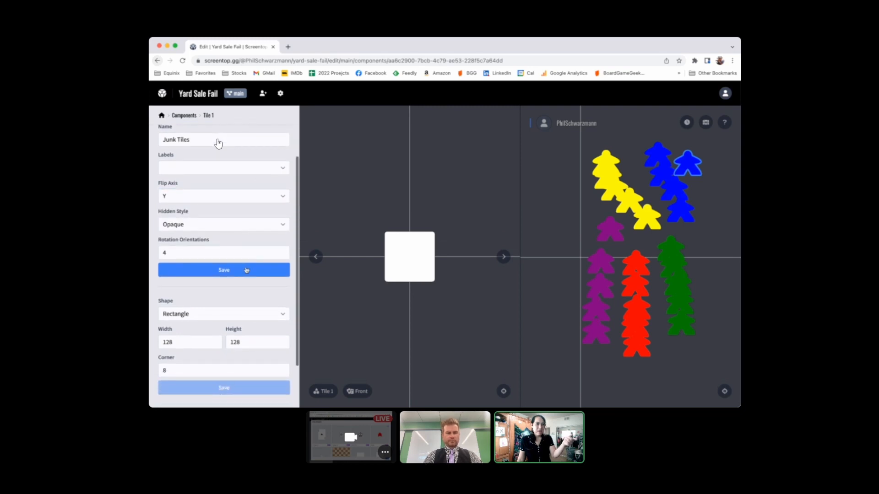
pyautogui.click(243, 226)
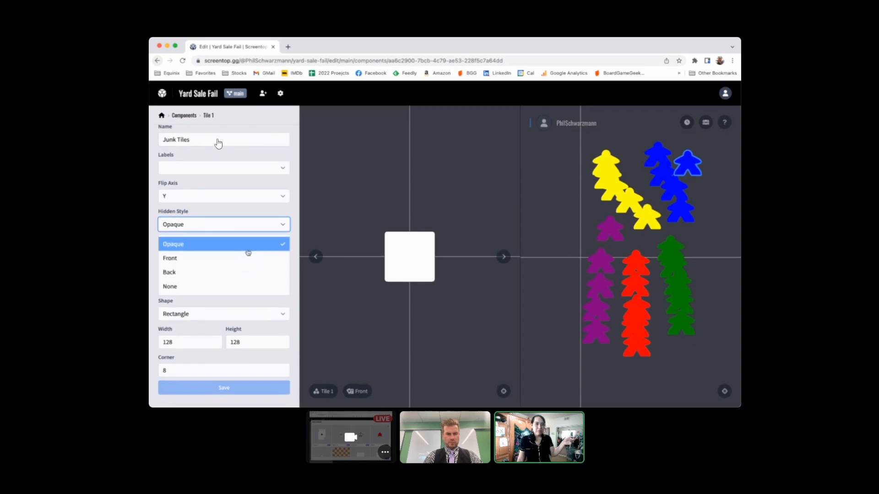
pyautogui.click(245, 213)
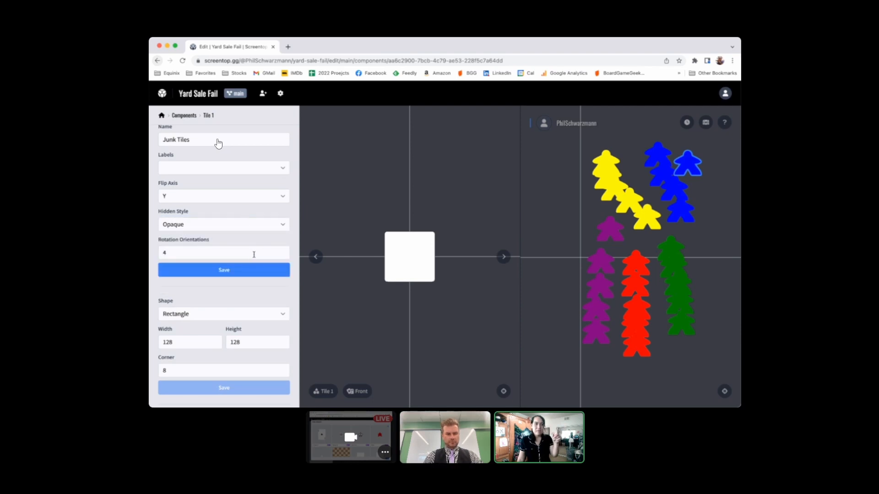
pyautogui.click(238, 271)
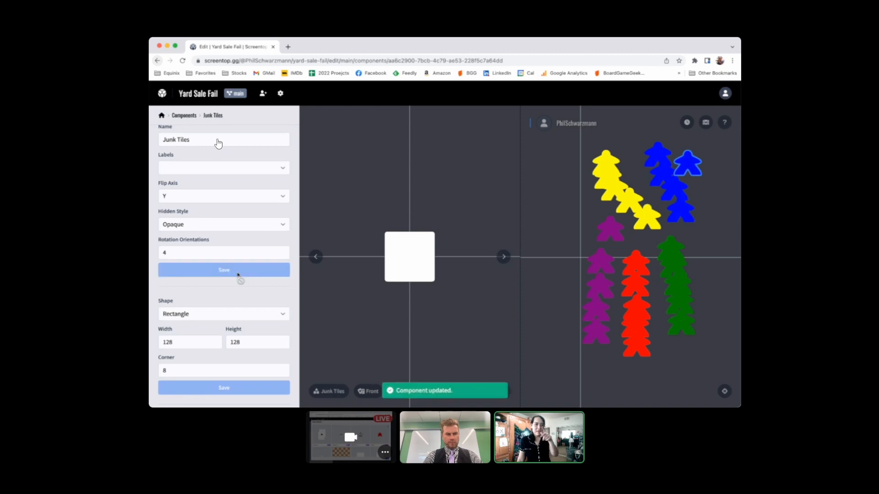
# Examine the shape options and the width, height and corner settings of the Junk Tiles component.
pyautogui.scroll(-3, 238, 280)
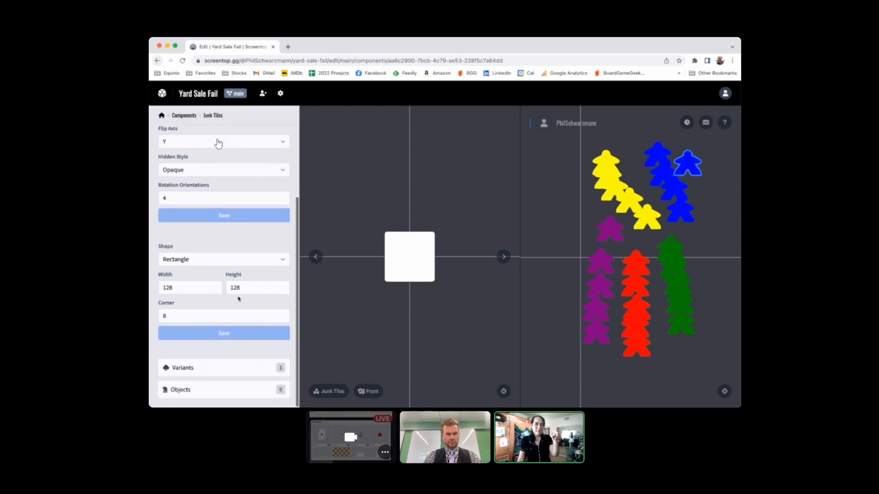
pyautogui.click(280, 260)
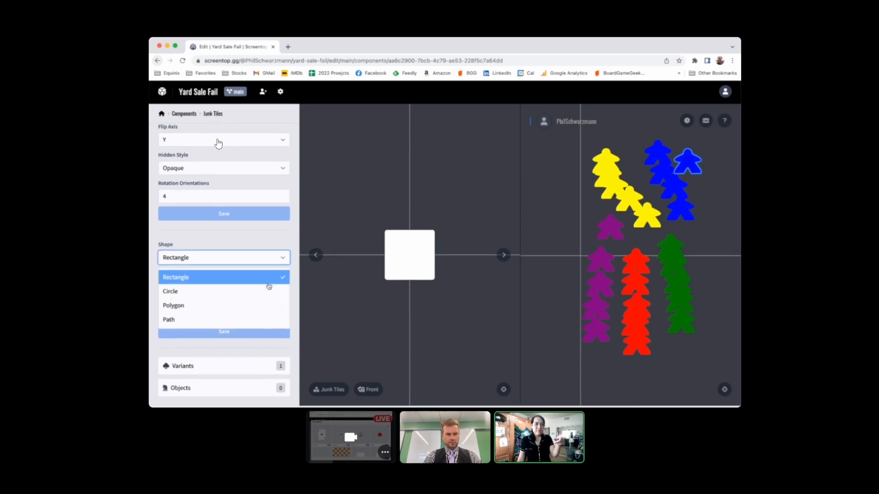
pyautogui.click(265, 244)
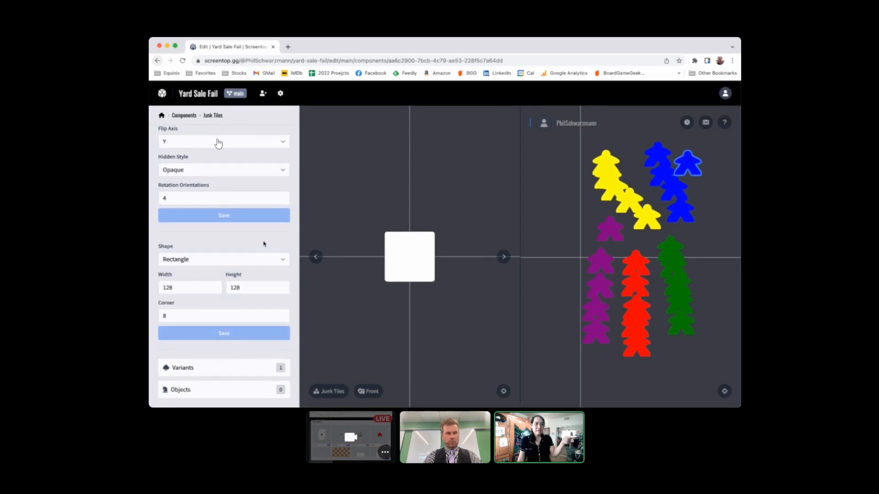
pyautogui.doubleClick(202, 289)
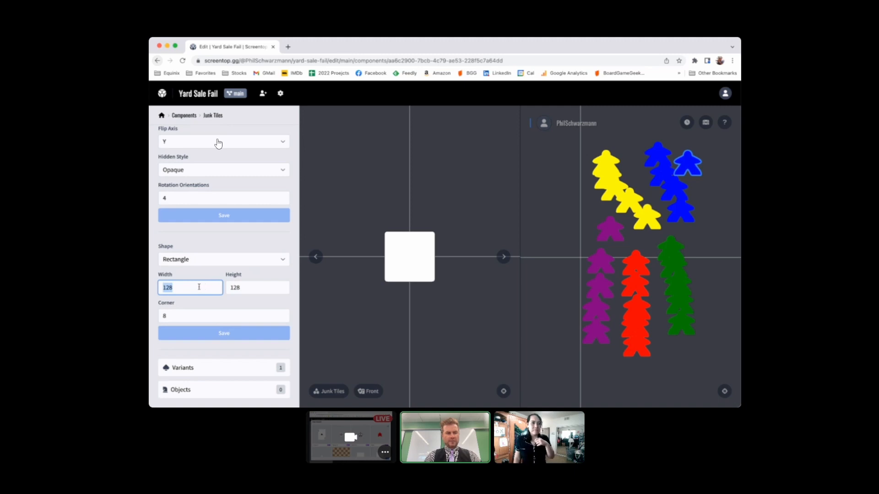
pyautogui.click(257, 288)
pyautogui.doubleClick(178, 286)
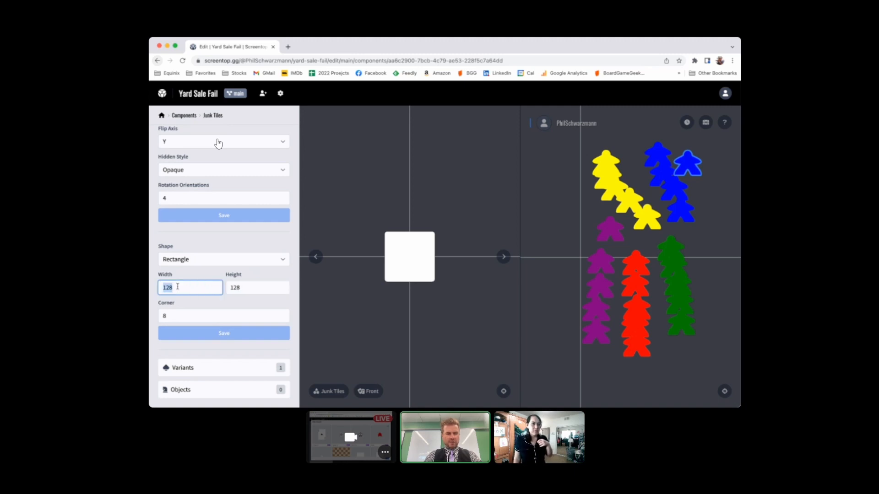
pyautogui.doubleClick(252, 290)
pyautogui.doubleClick(173, 288)
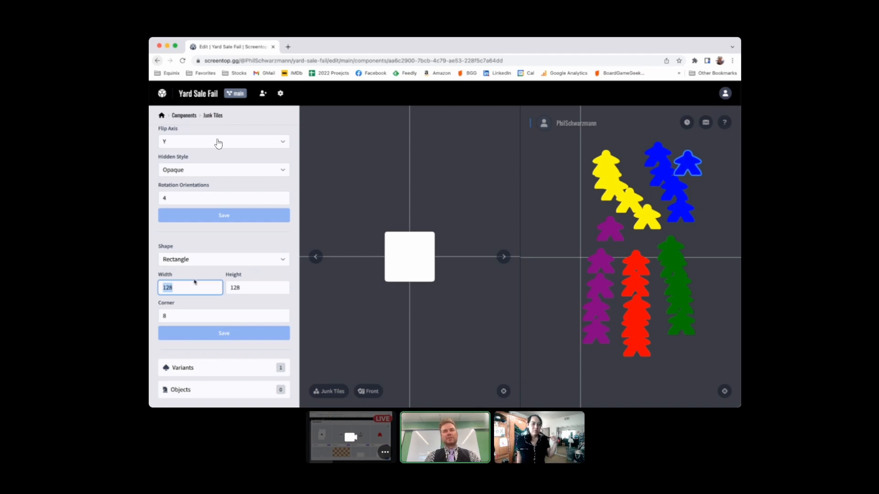
pyautogui.doubleClick(243, 287)
pyautogui.doubleClick(191, 290)
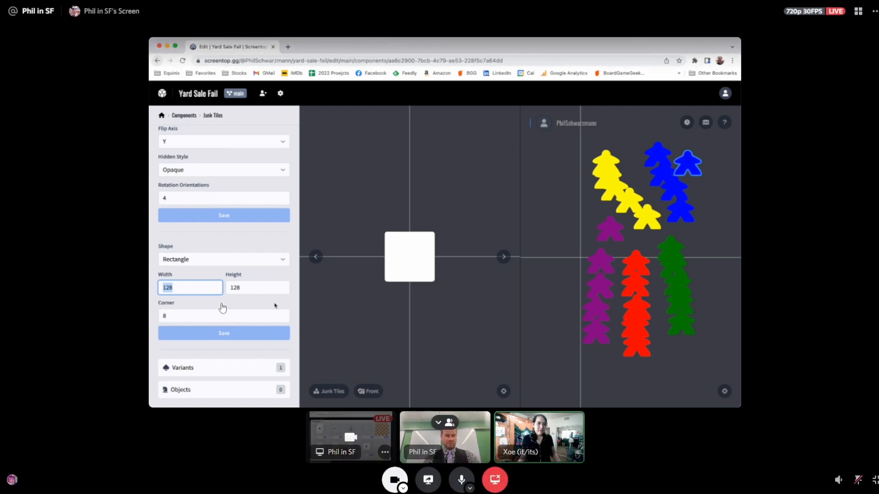
pyautogui.click(234, 316)
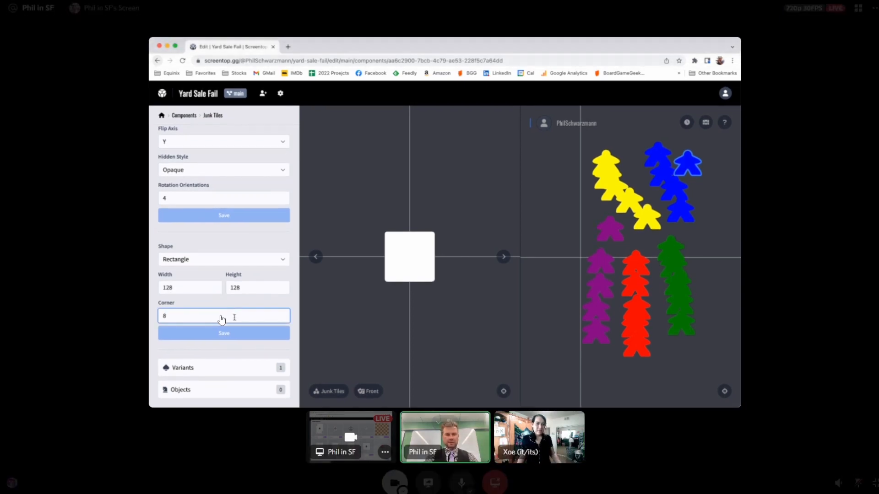
pyautogui.click(255, 284)
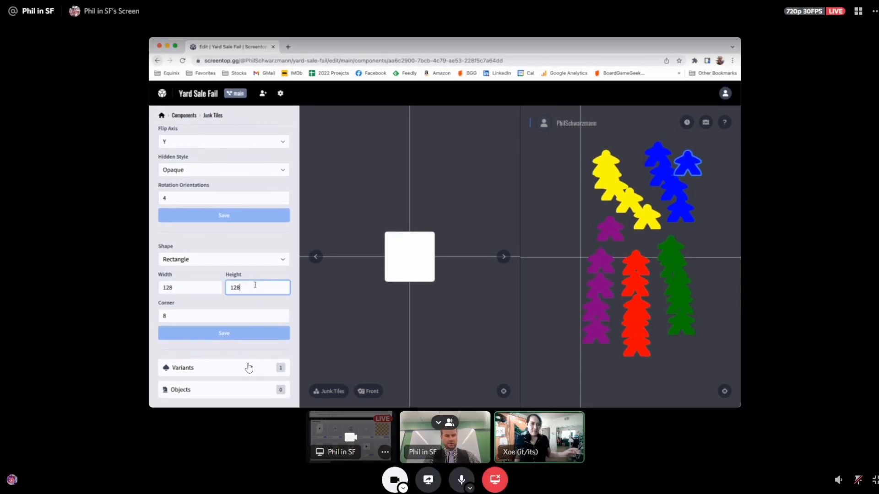
pyautogui.scroll(-1, 277, 318)
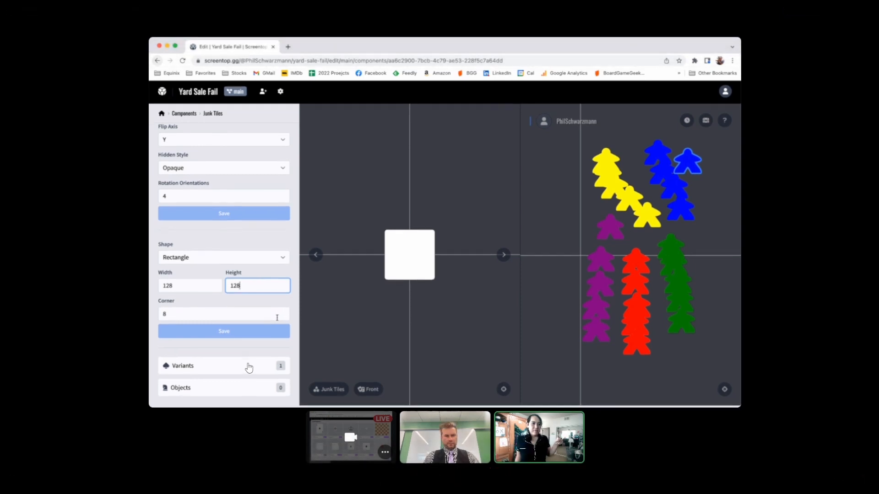
# Open Variant 1 of the Junk Tiles component and set its stroke color to #804949.
pyautogui.click(248, 367)
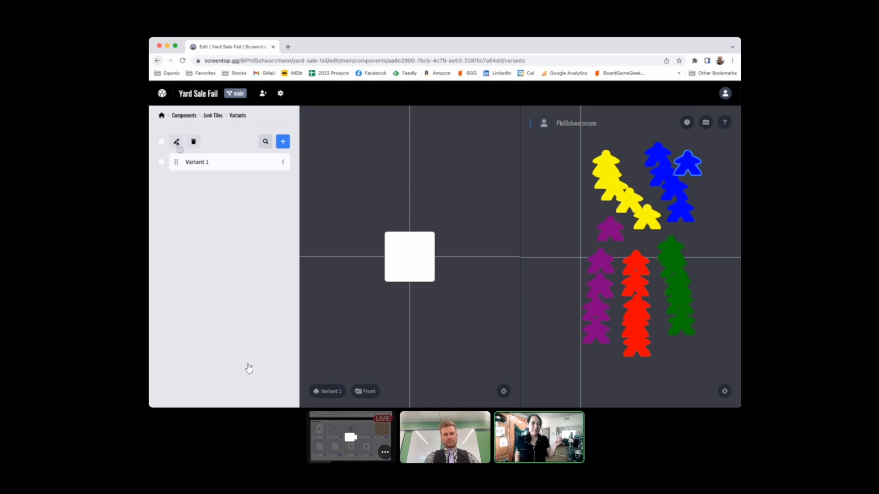
pyautogui.click(188, 160)
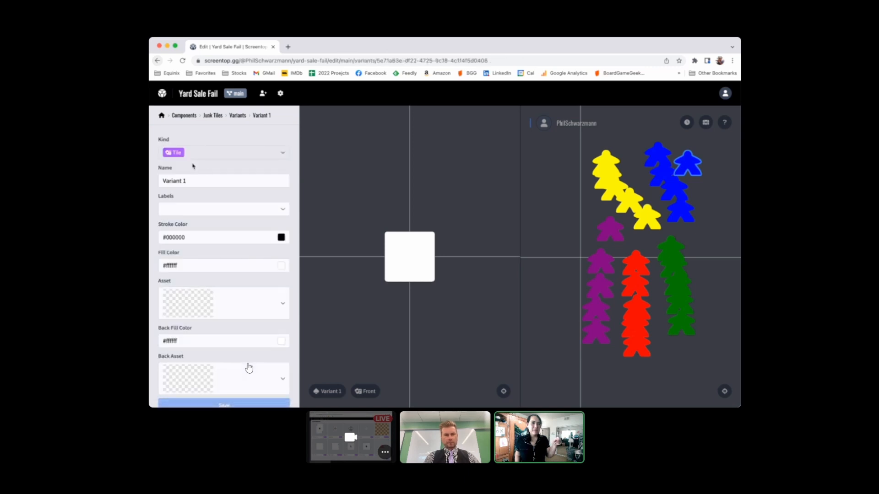
pyautogui.scroll(-1, 249, 368)
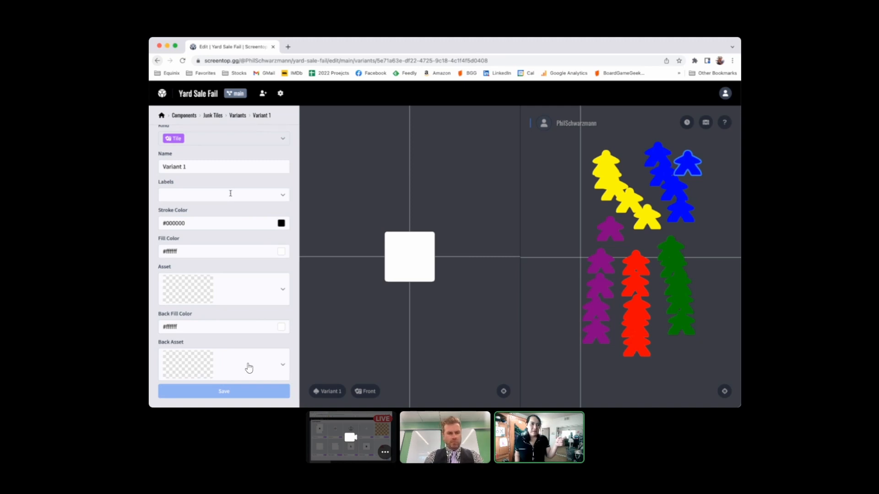
pyautogui.click(287, 218)
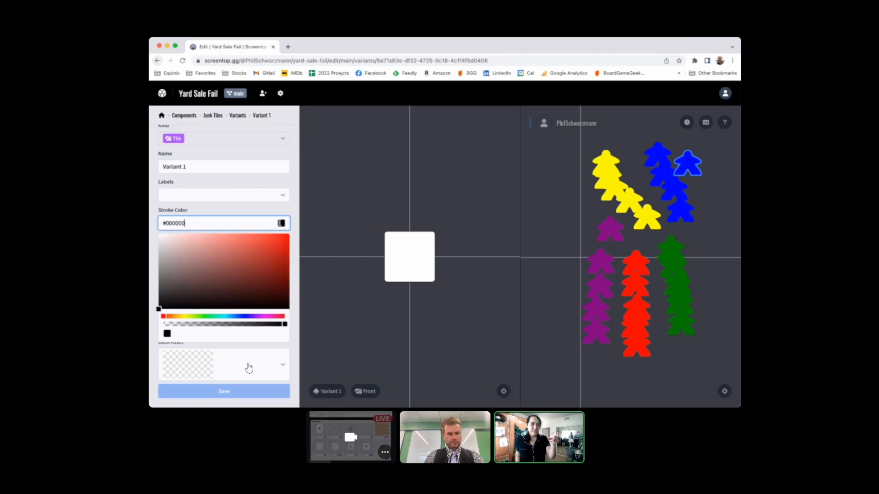
pyautogui.click(215, 272)
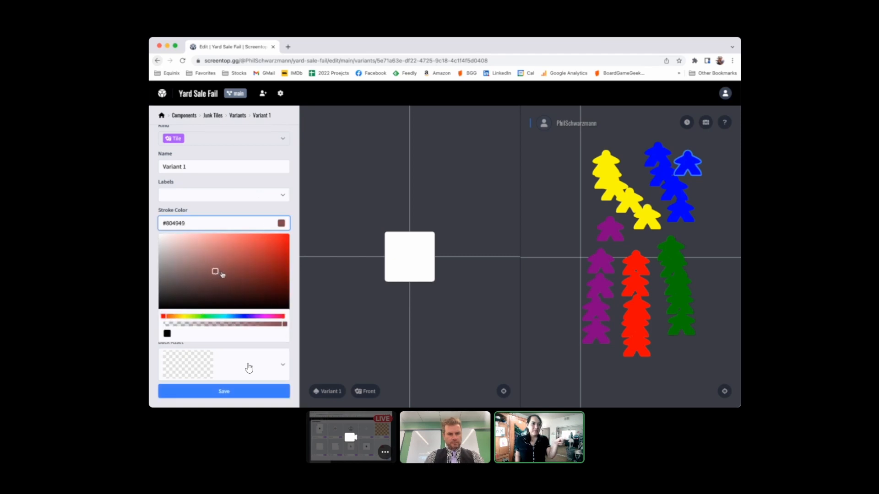
pyautogui.click(268, 213)
# Set the variant's front fill color to #A73131 and save the variant.
pyautogui.click(281, 250)
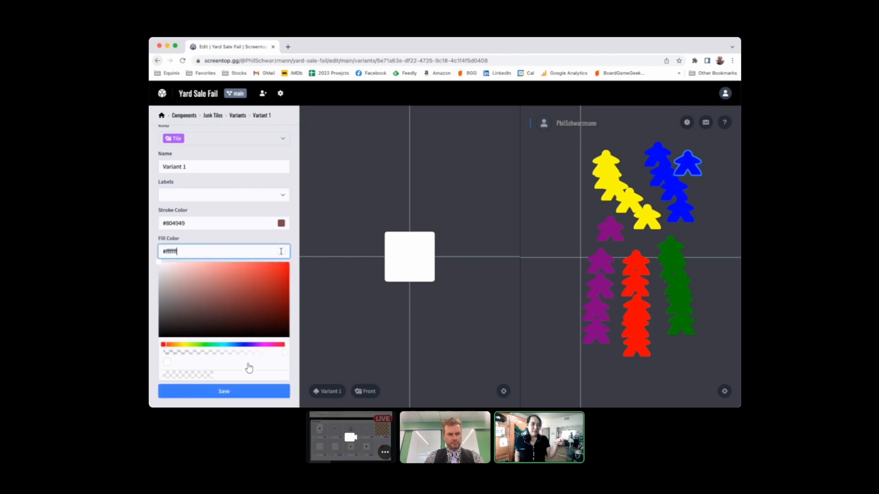
pyautogui.click(251, 289)
pyautogui.click(251, 237)
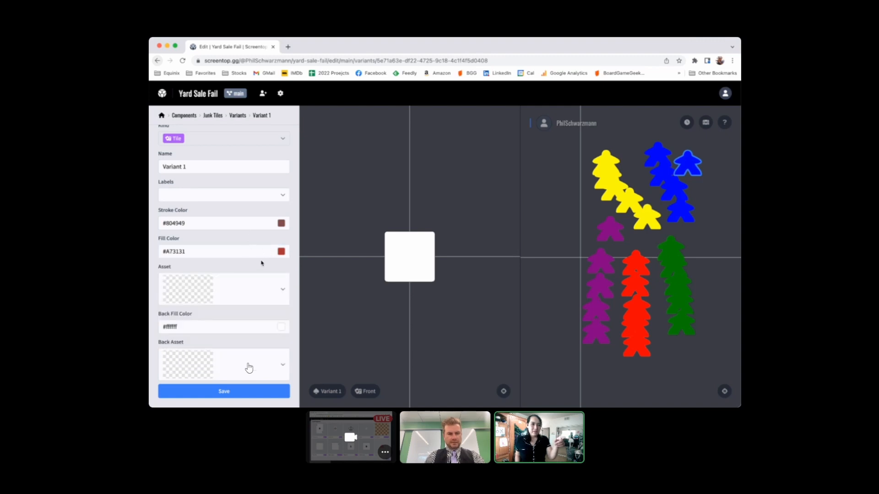
pyautogui.click(240, 391)
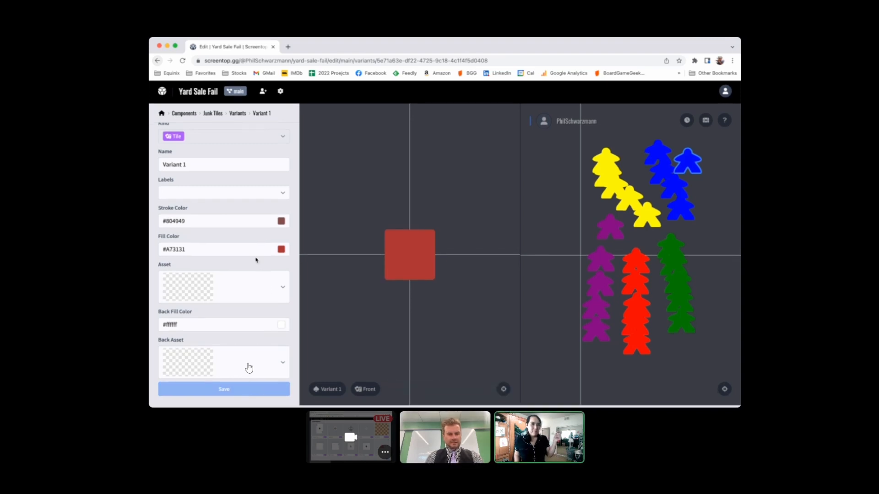
# Assign the Junk Tiles sheet as the front asset of Variant 1.
pyautogui.click(280, 289)
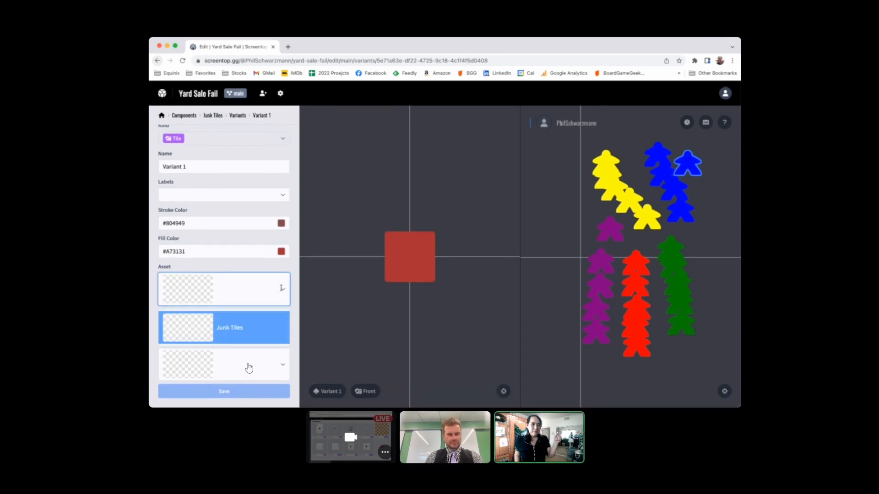
pyautogui.click(243, 334)
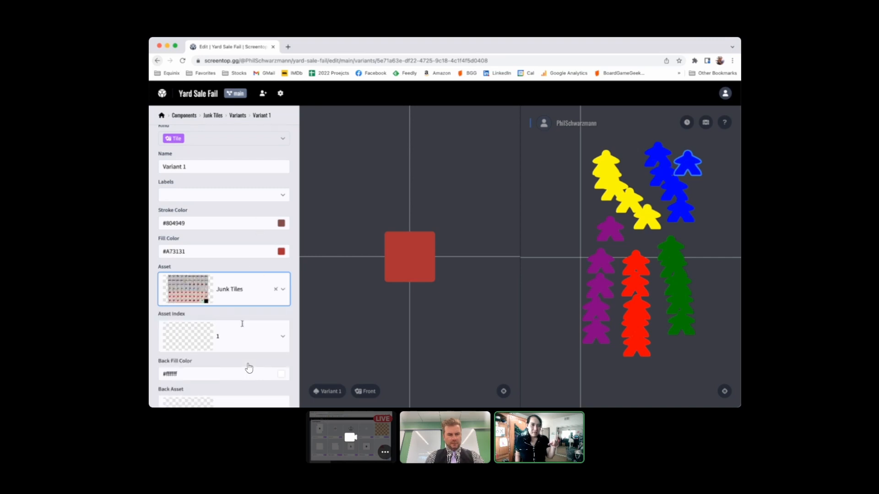
pyautogui.scroll(-1, 244, 326)
pyautogui.scroll(-1, 243, 325)
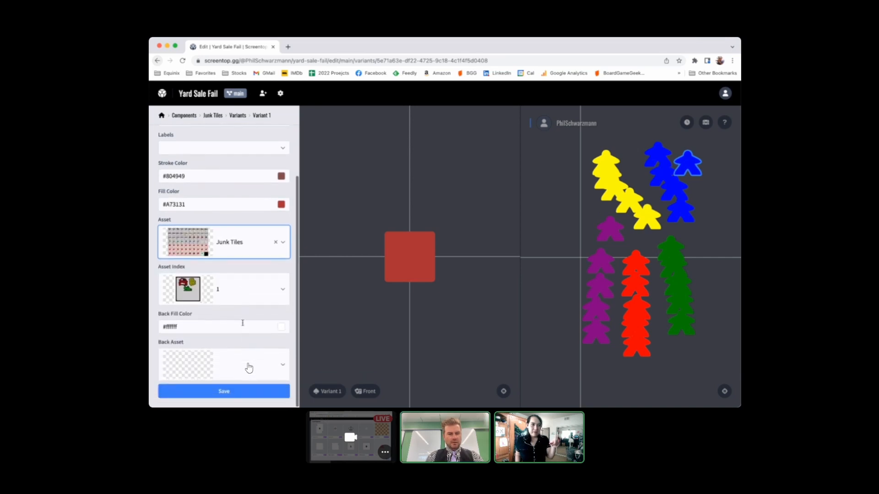
# Look through the asset index choices offered for Variant 1, leaving index 1 selected.
pyautogui.click(276, 288)
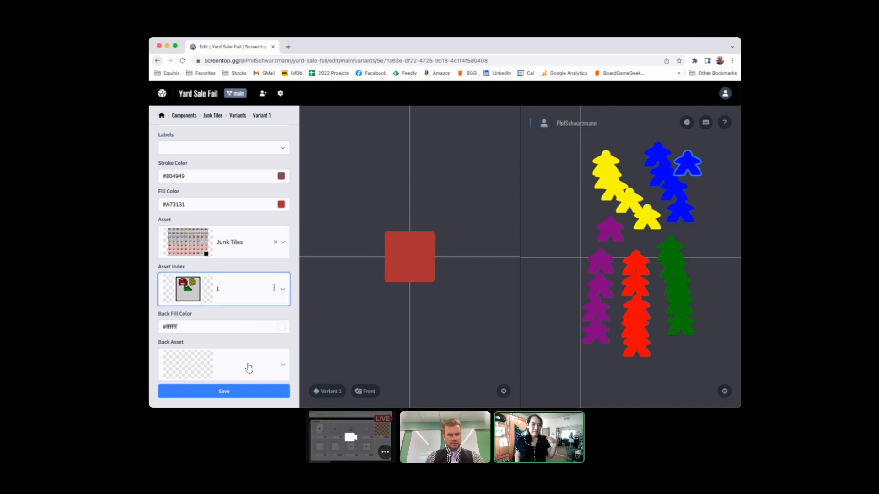
pyautogui.scroll(-5, 235, 331)
pyautogui.scroll(-10, 249, 368)
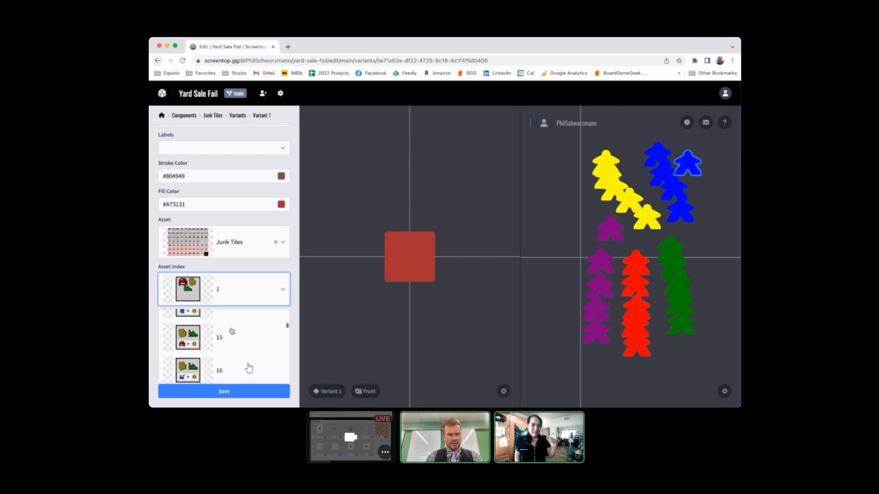
pyautogui.scroll(10, 249, 368)
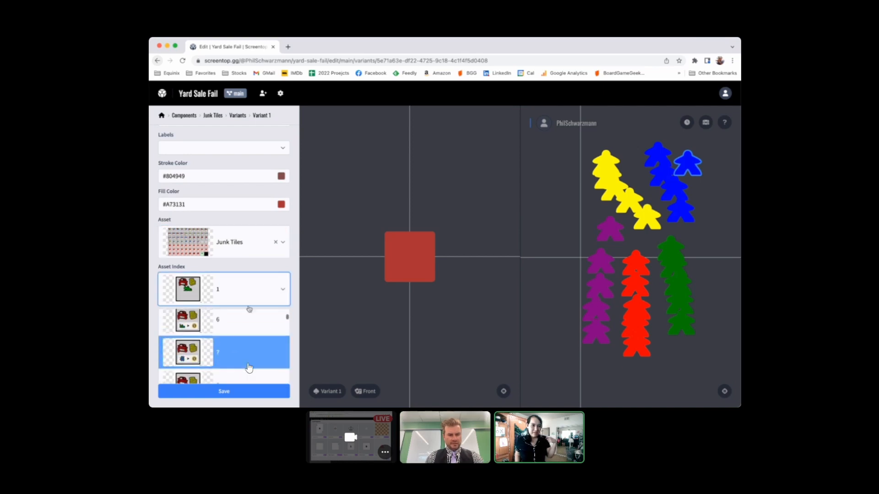
pyautogui.click(276, 267)
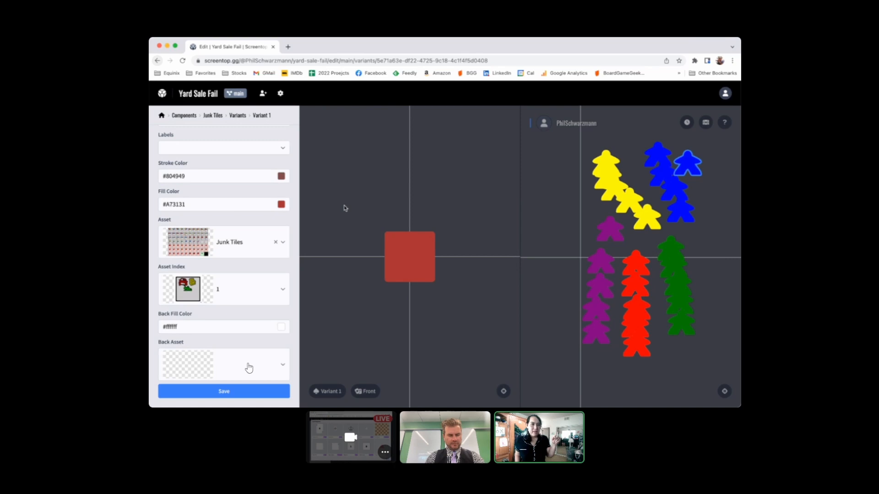
# Save Variant 1 with the Junk Tiles front asset at index 1.
pyautogui.moveTo(301, 403)
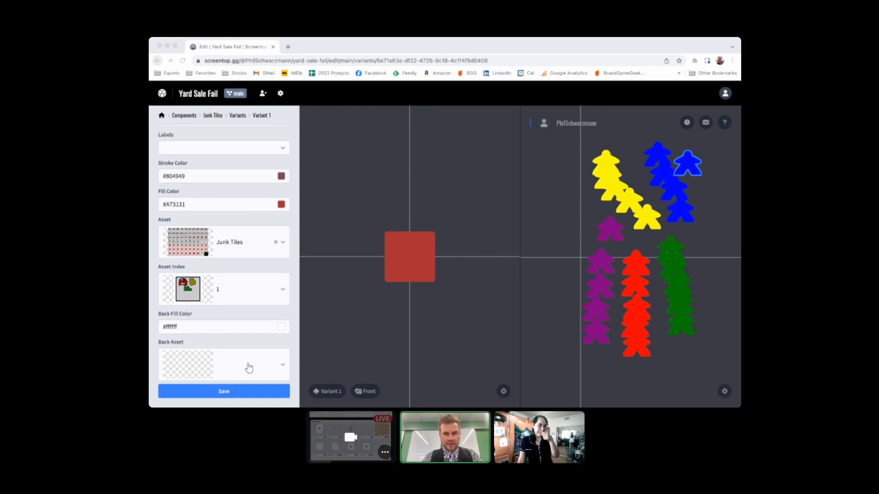
pyautogui.click(315, 121)
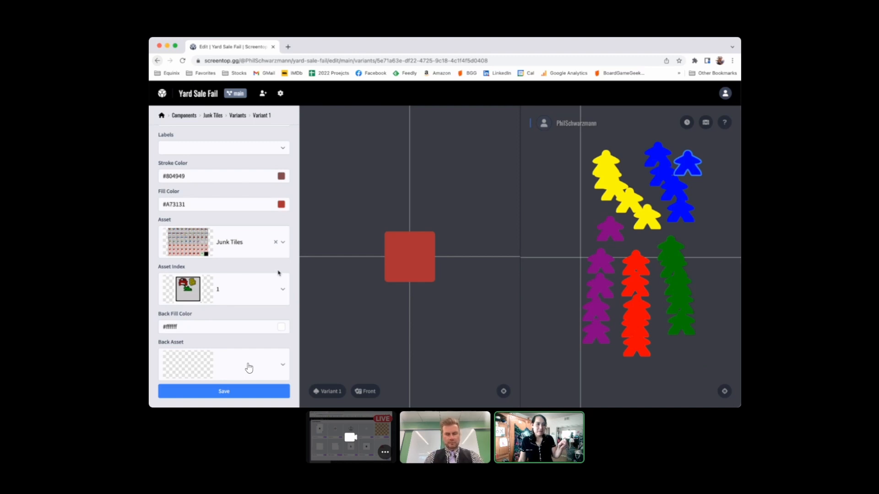
pyautogui.click(218, 392)
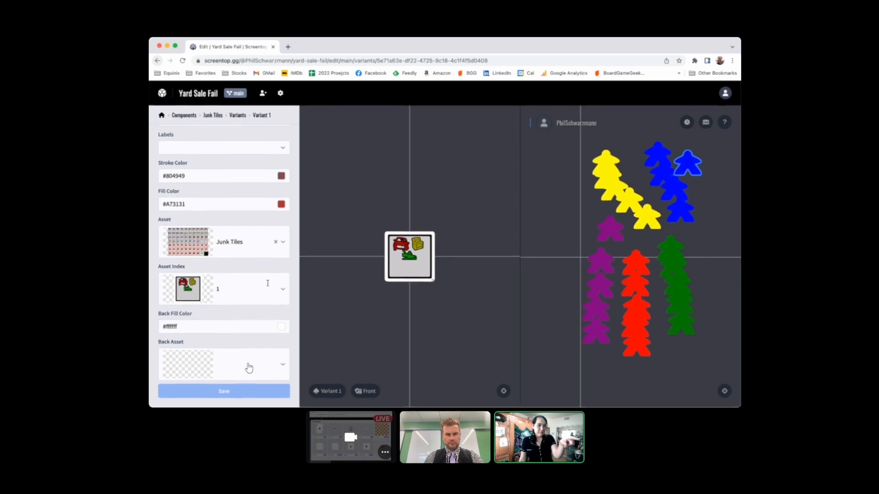
# Preview the back of Variant 1, return the preview to the front, and check the list of variants available for preview.
pyautogui.click(367, 393)
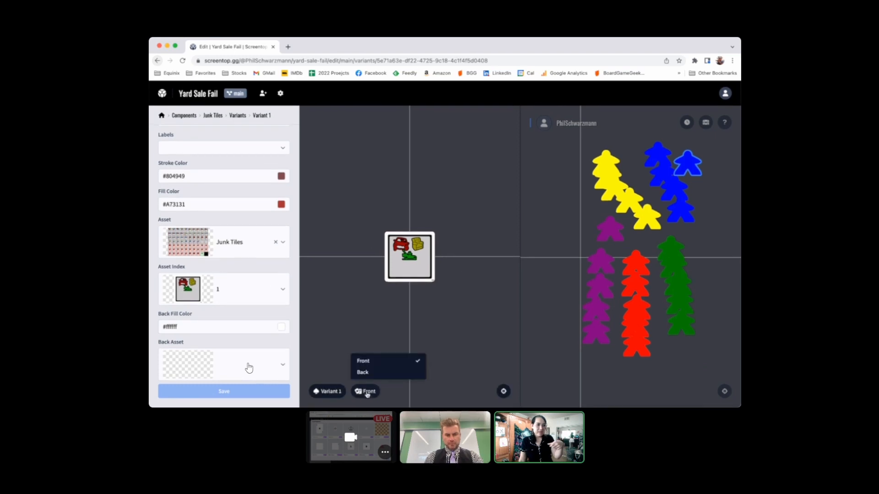
pyautogui.click(370, 374)
pyautogui.click(366, 394)
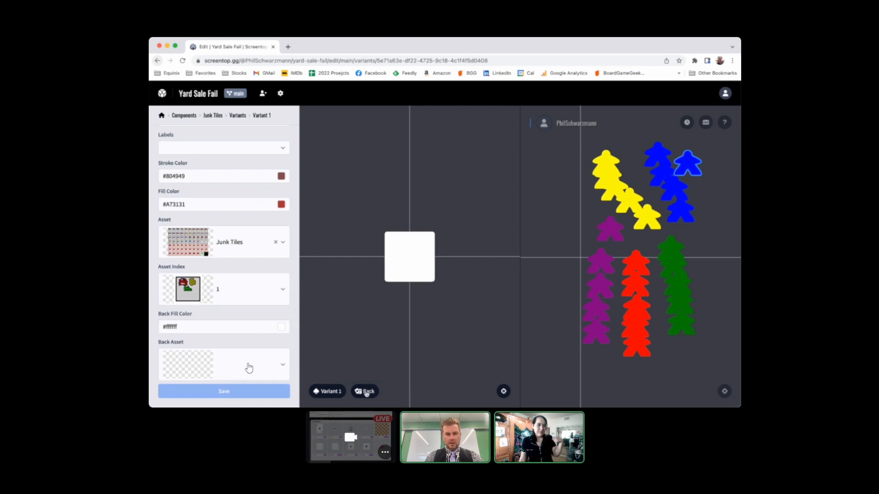
pyautogui.click(366, 393)
pyautogui.click(368, 361)
pyautogui.click(329, 392)
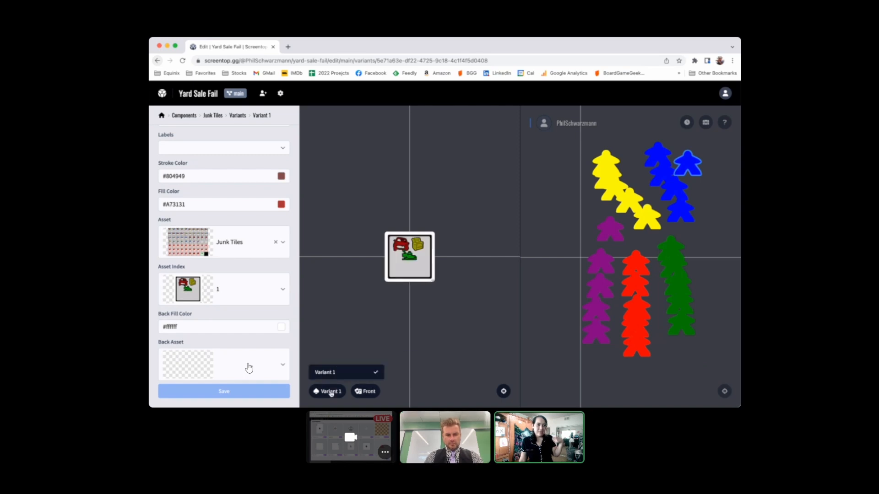
pyautogui.click(444, 377)
pyautogui.moveTo(426, 271); pyautogui.dragTo(427, 267)
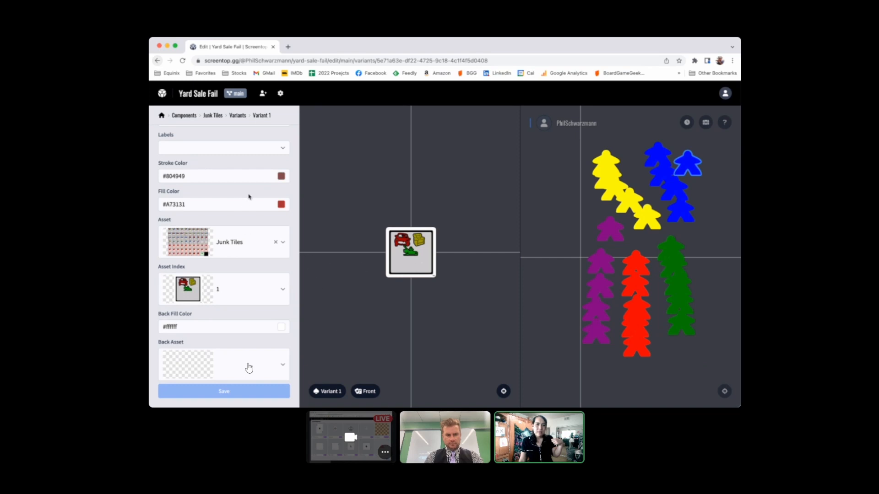
# Switch the tile preview to the back and set Variant 1's front fill color to #BAD181.
pyautogui.click(365, 392)
pyautogui.click(363, 372)
pyautogui.scroll(1, 249, 368)
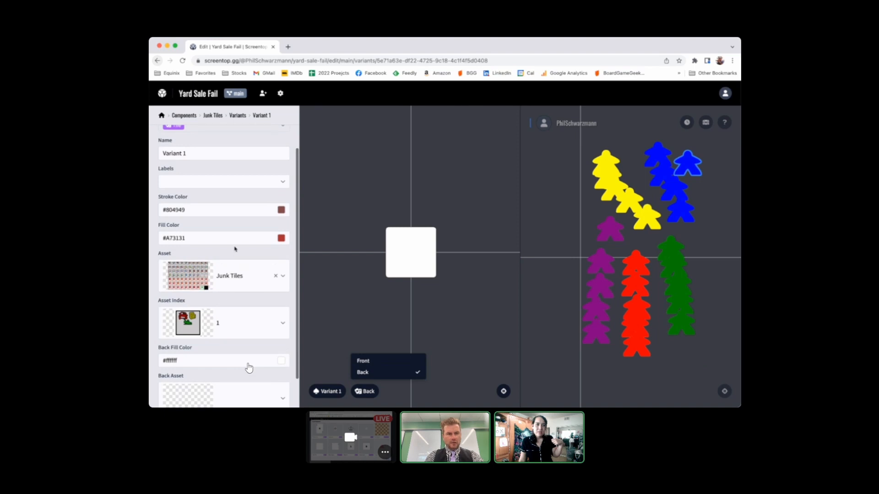
pyautogui.click(281, 238)
pyautogui.click(225, 291)
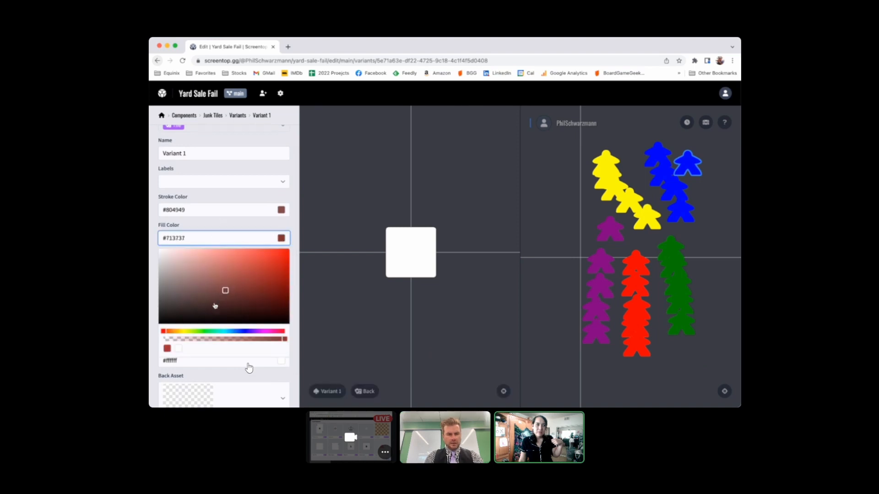
pyautogui.click(190, 331)
pyautogui.click(209, 264)
pyautogui.click(229, 223)
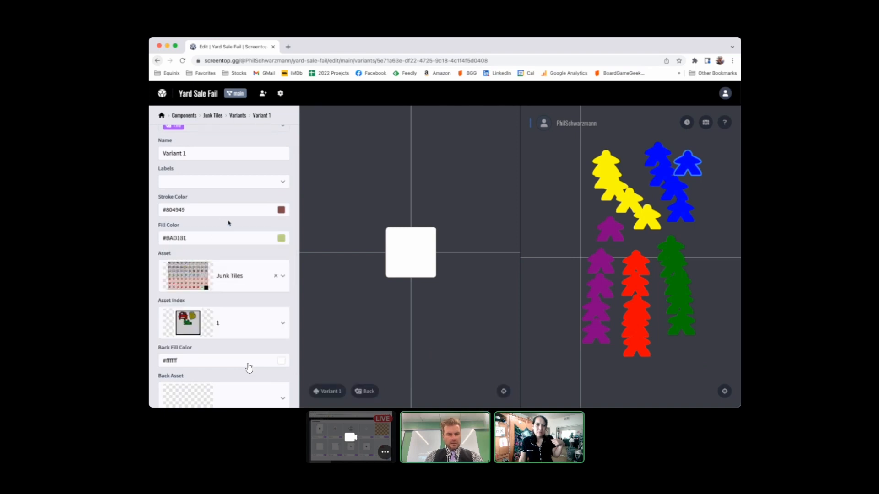
# Set Variant 1's back fill color to green #497B49 and save the variant.
pyautogui.scroll(1, 242, 239)
pyautogui.scroll(-3, 241, 239)
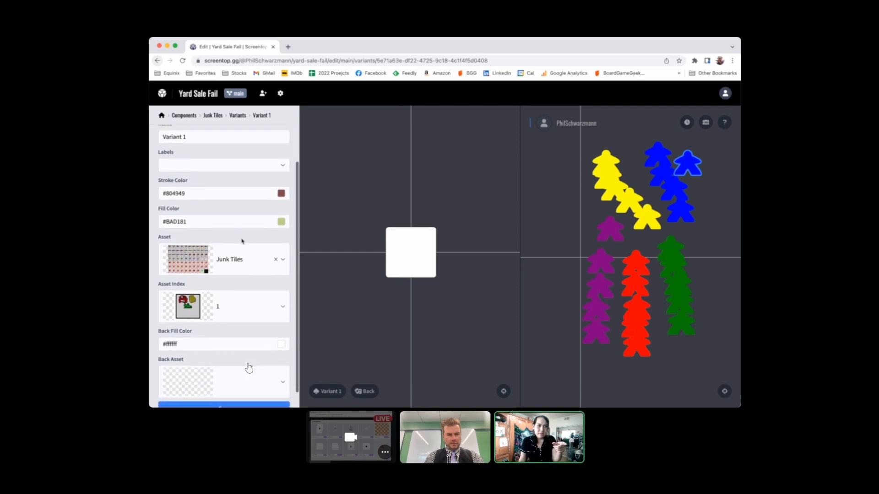
pyautogui.click(281, 326)
pyautogui.click(202, 262)
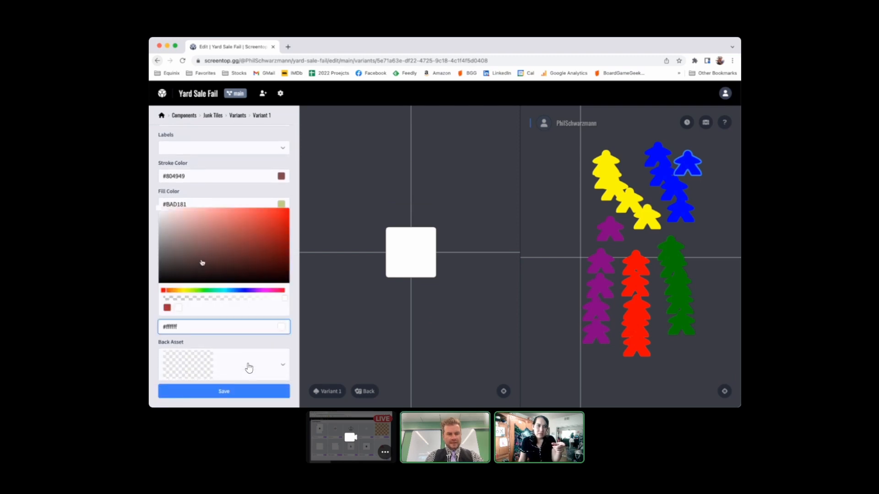
pyautogui.click(204, 291)
pyautogui.click(212, 248)
pyautogui.click(250, 396)
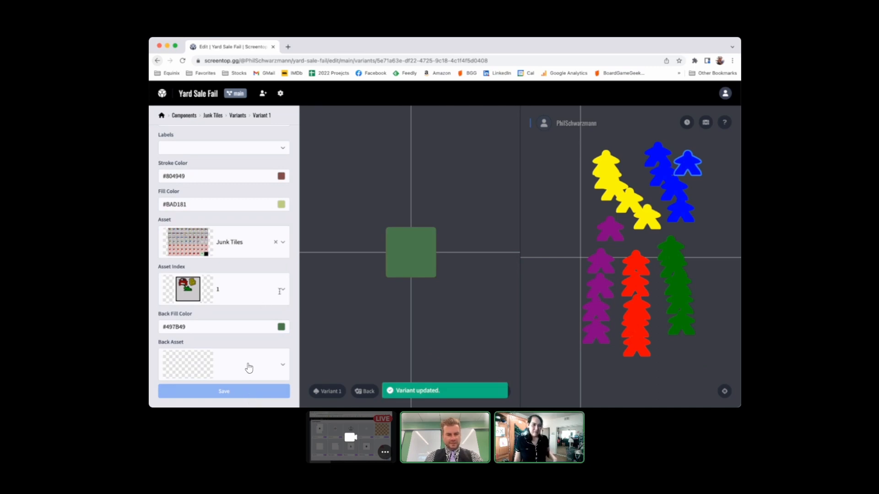
# Set Variant 1's back fill color to #FFFFFF and save the variant.
pyautogui.click(281, 326)
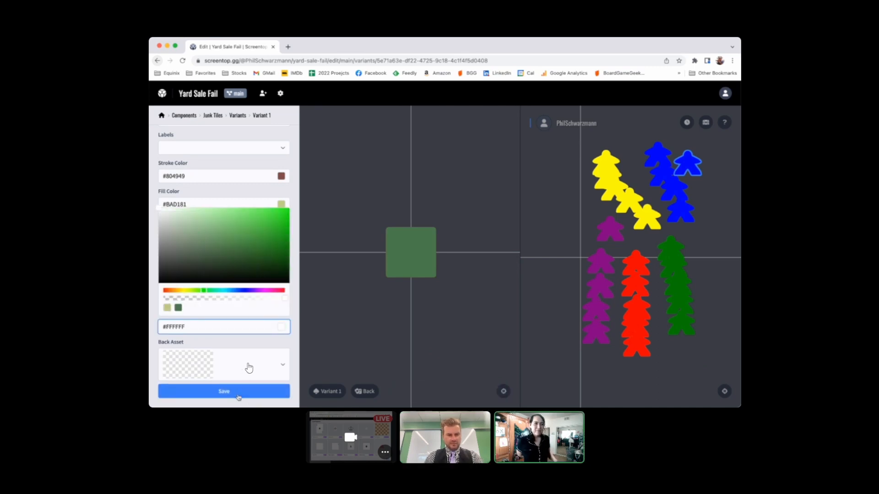
pyautogui.click(239, 396)
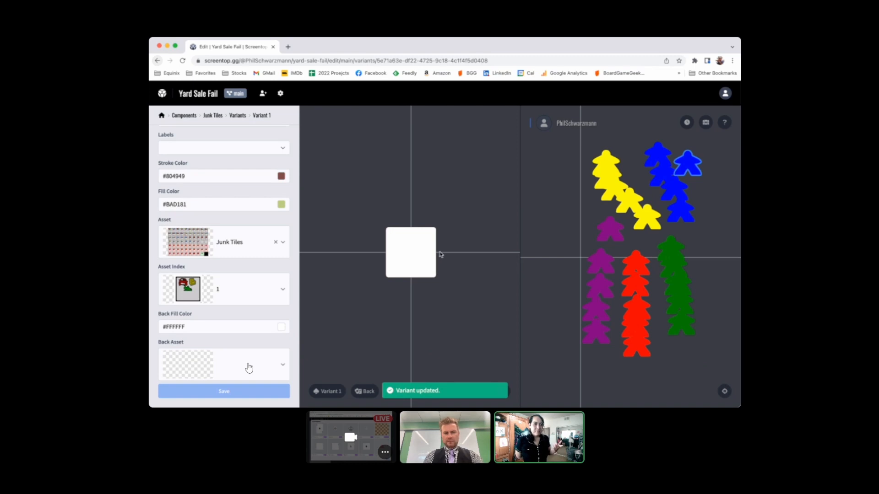
pyautogui.scroll(2, 248, 270)
pyautogui.scroll(-2, 245, 275)
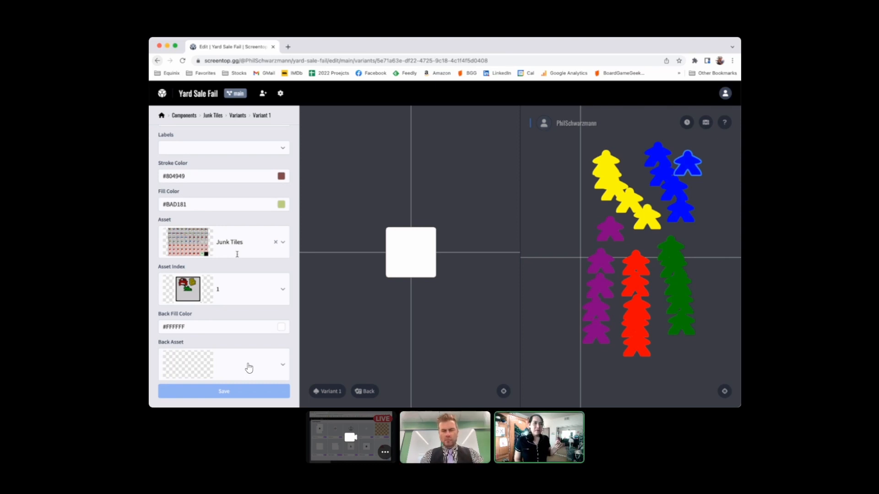
# Return to the Junk Tiles variants list and switch the tile preview to the front.
pyautogui.scroll(3, 248, 368)
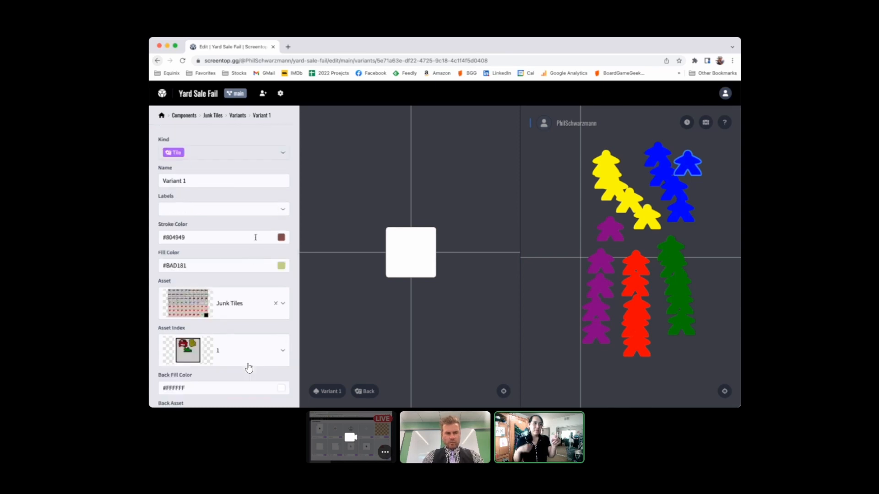
pyautogui.click(238, 116)
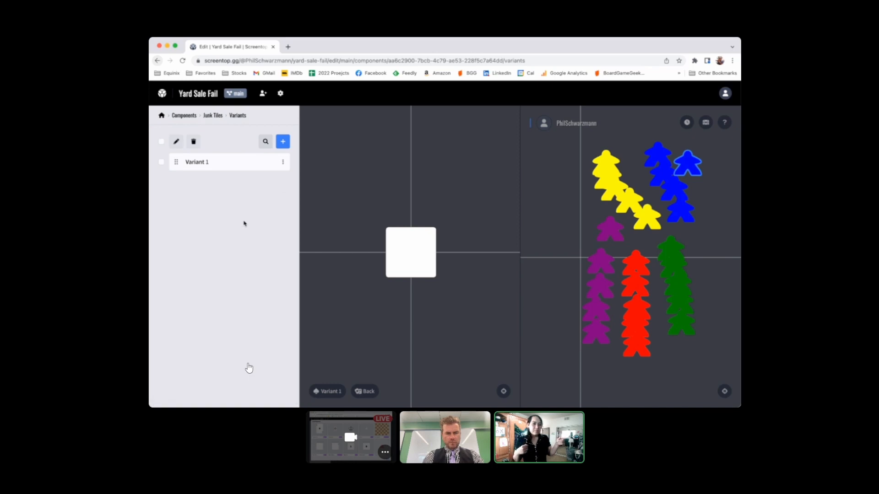
pyautogui.click(366, 391)
pyautogui.click(364, 361)
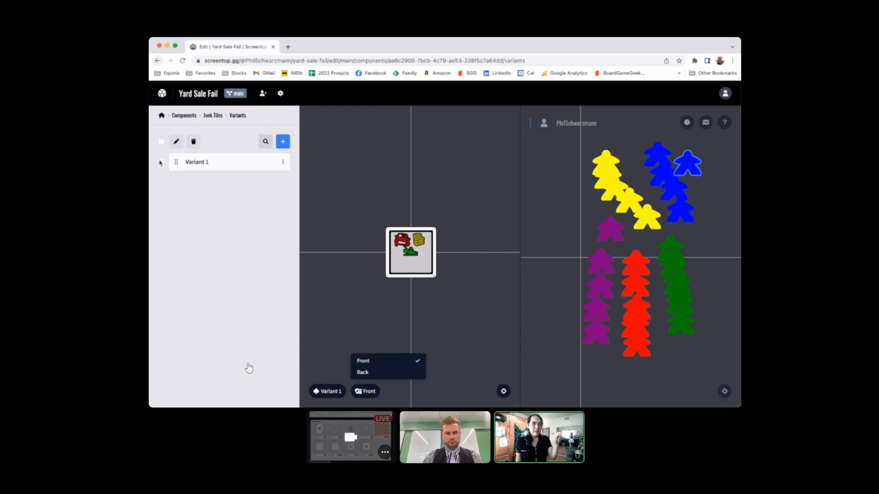
pyautogui.click(176, 162)
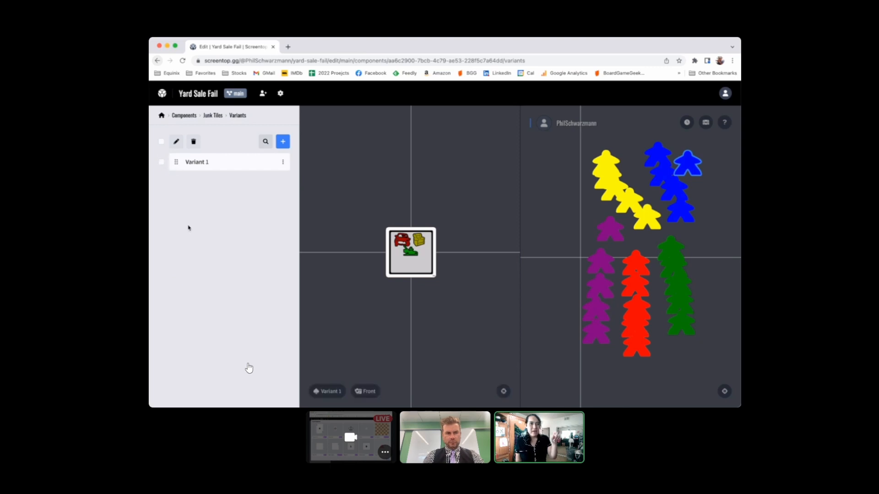
# Clone Variant 1 of the Junk Tiles component with a count of 69.
pyautogui.click(282, 162)
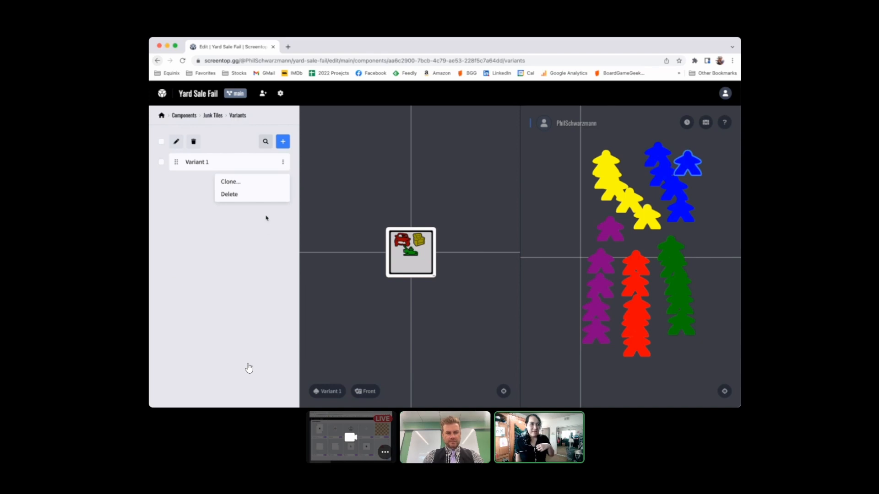
pyautogui.click(241, 183)
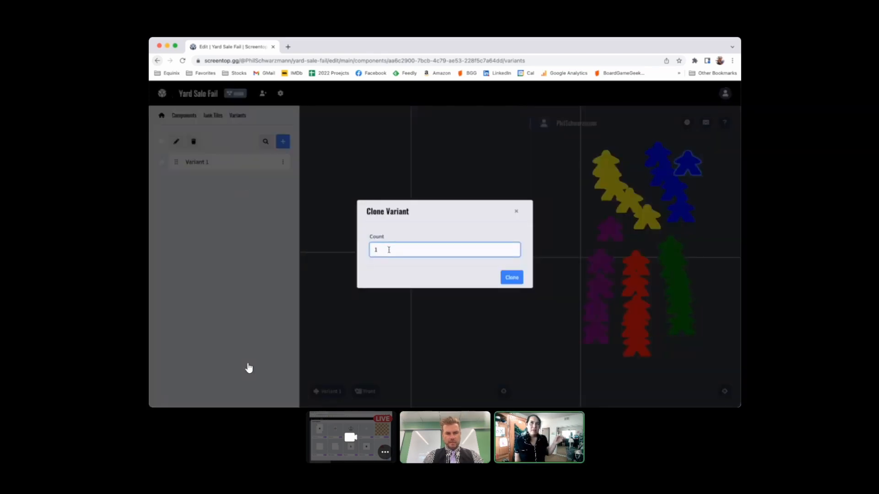
pyautogui.doubleClick(387, 249)
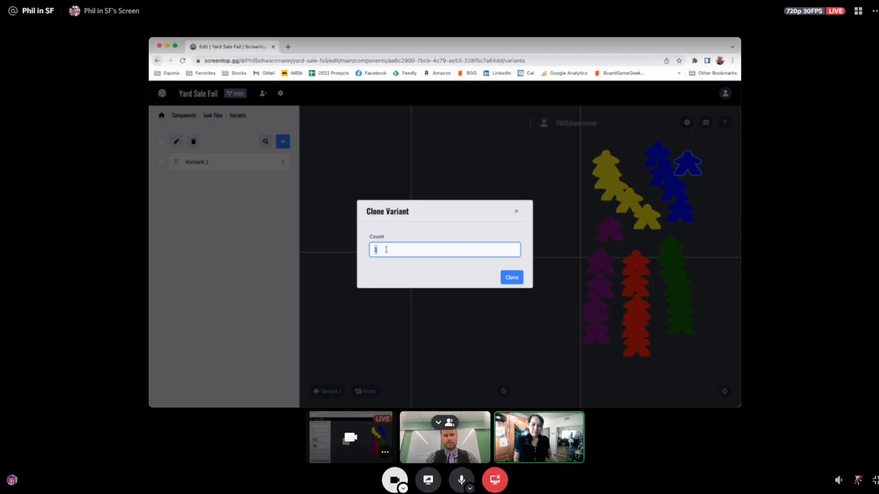
pyautogui.moveTo(379, 407)
pyautogui.click(175, 393)
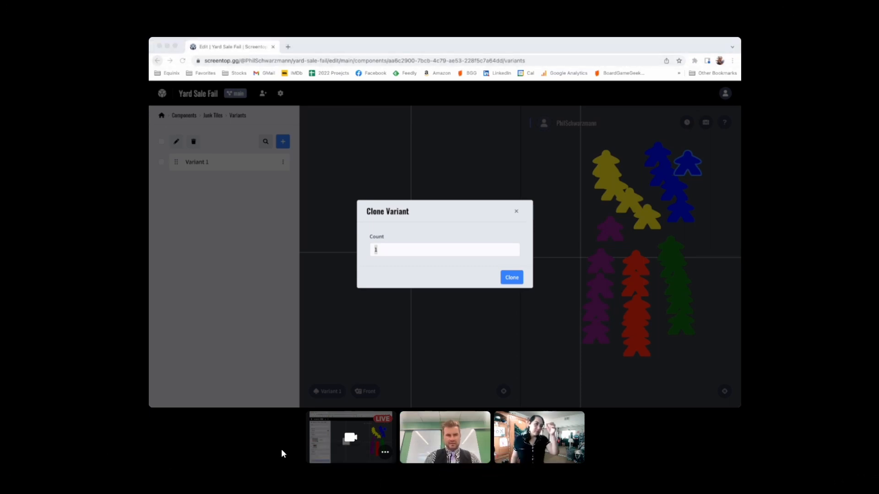
pyautogui.click(408, 233)
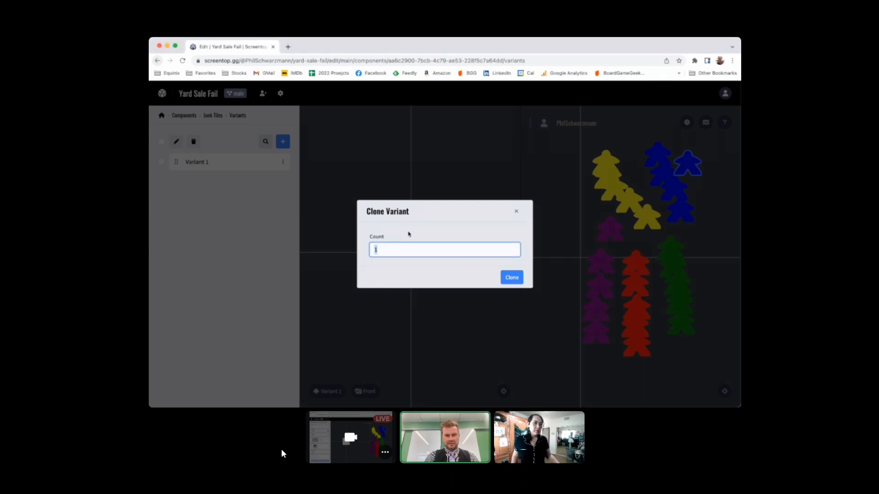
pyautogui.write('69')
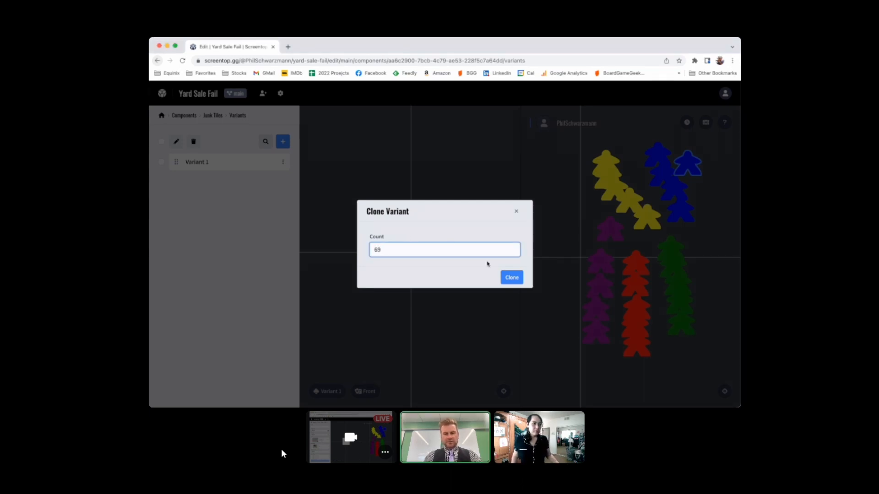
pyautogui.click(515, 279)
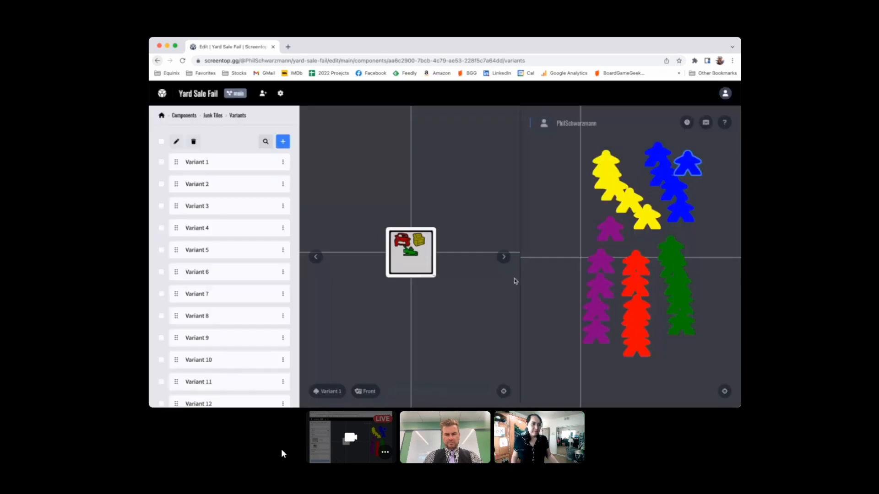
# Select all the Junk Tiles variants and open the bulk update editor for them.
pyautogui.scroll(-20, 273, 268)
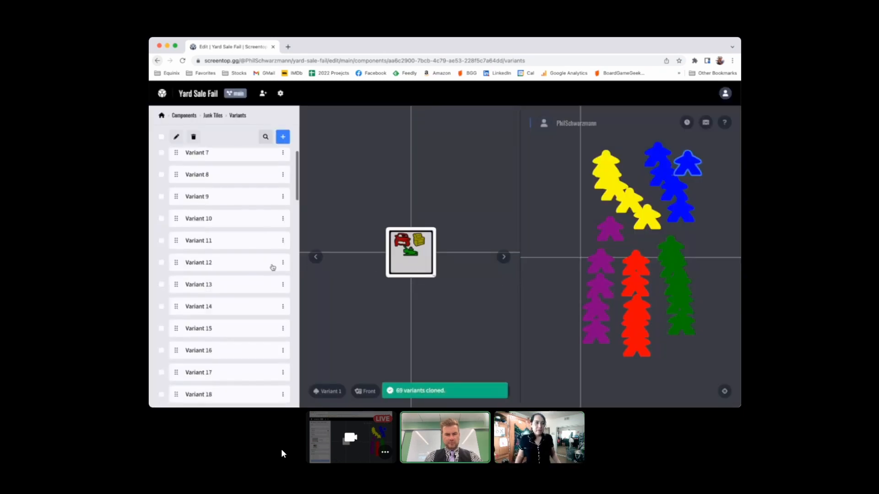
pyautogui.scroll(20, 272, 261)
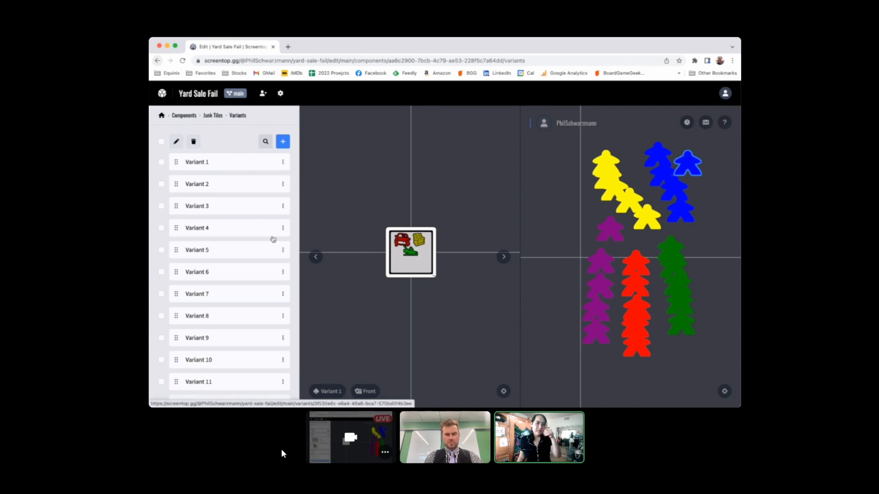
pyautogui.click(161, 142)
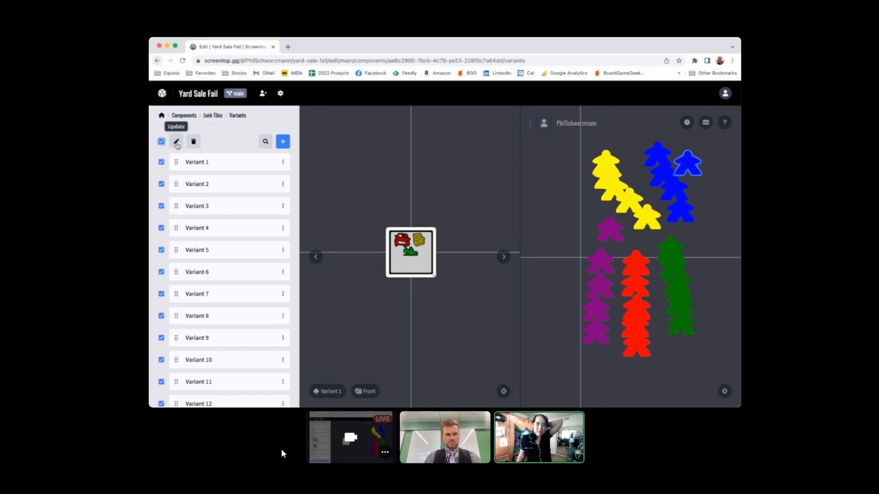
pyautogui.click(177, 143)
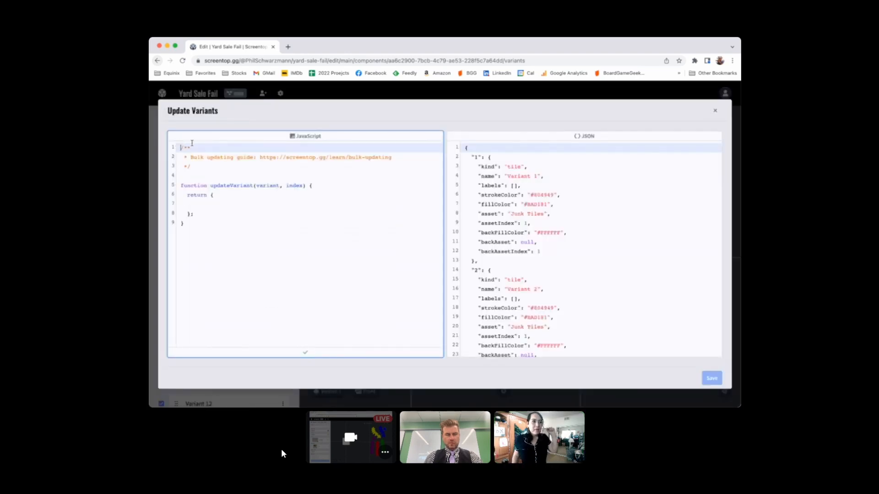
# Examine the variants' JSON data in the bulk update editor, including the complete property block for Variant 13.
pyautogui.click(269, 235)
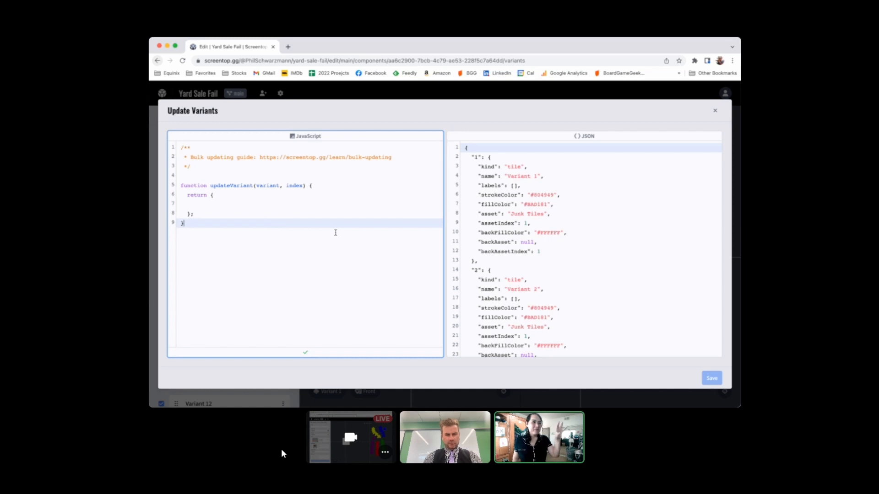
pyautogui.click(565, 203)
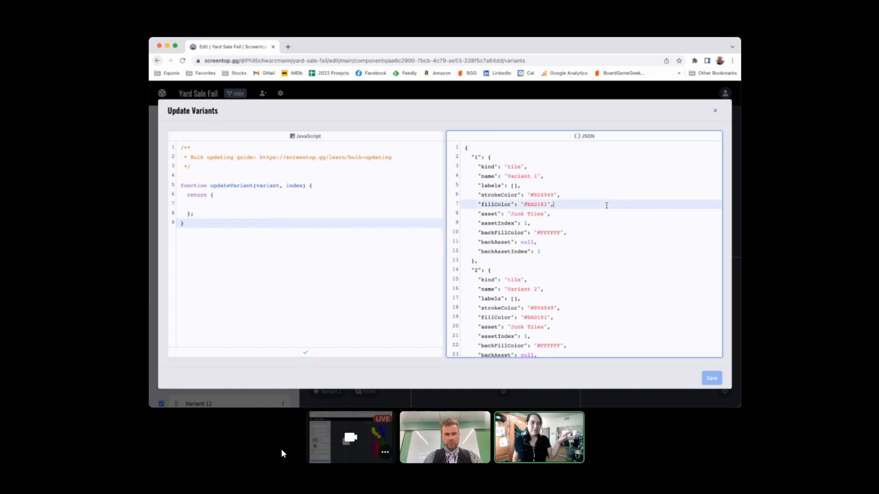
pyautogui.scroll(-2, 590, 244)
pyautogui.scroll(-20, 590, 245)
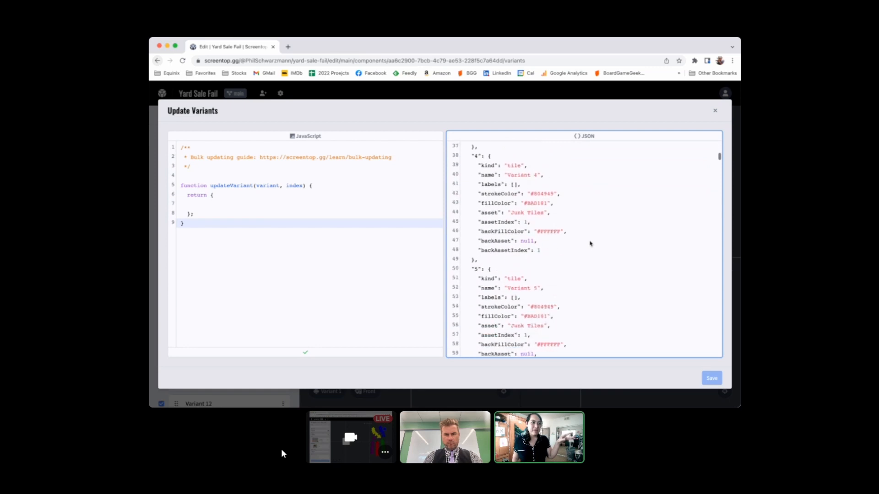
pyautogui.scroll(-10, 590, 245)
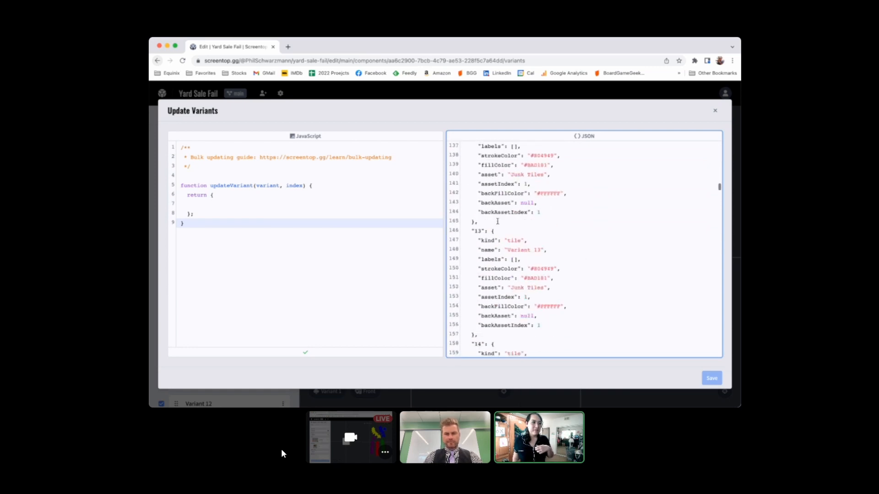
pyautogui.moveTo(474, 231); pyautogui.dragTo(558, 323)
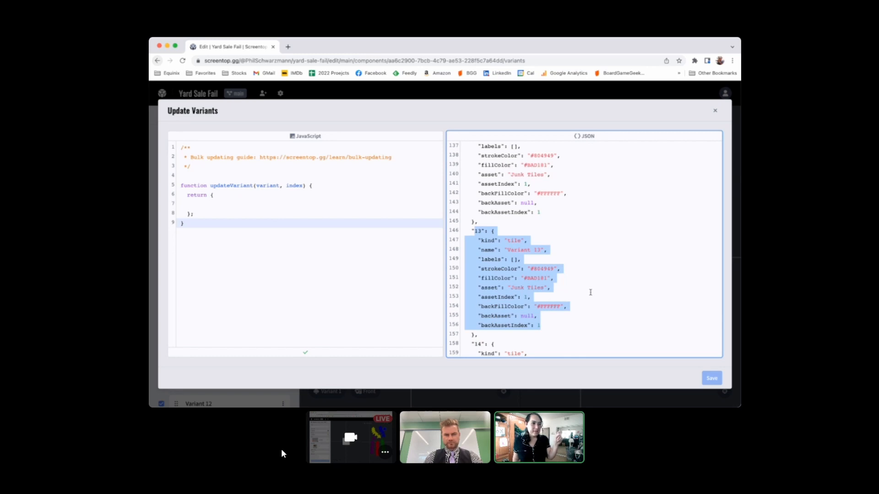
pyautogui.scroll(20, 591, 293)
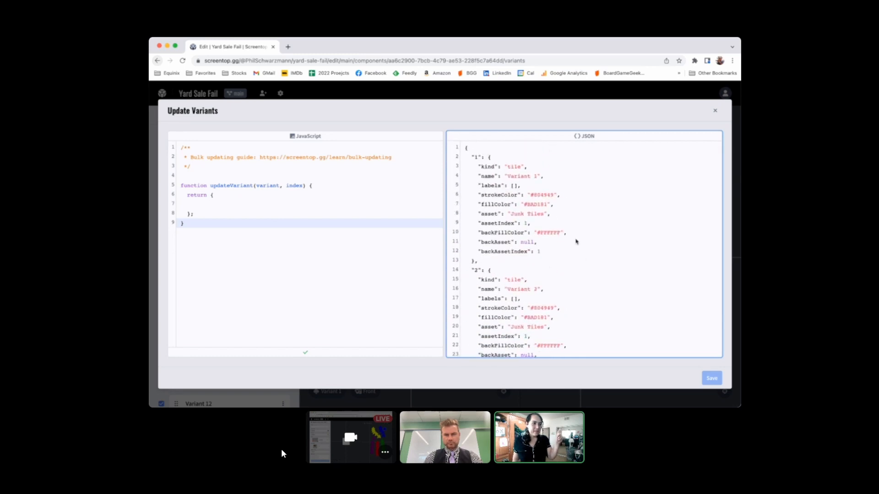
# Add assetIndex: index to the updateVariant return block, check it against the JSON, and save the bulk update.
pyautogui.click(574, 223)
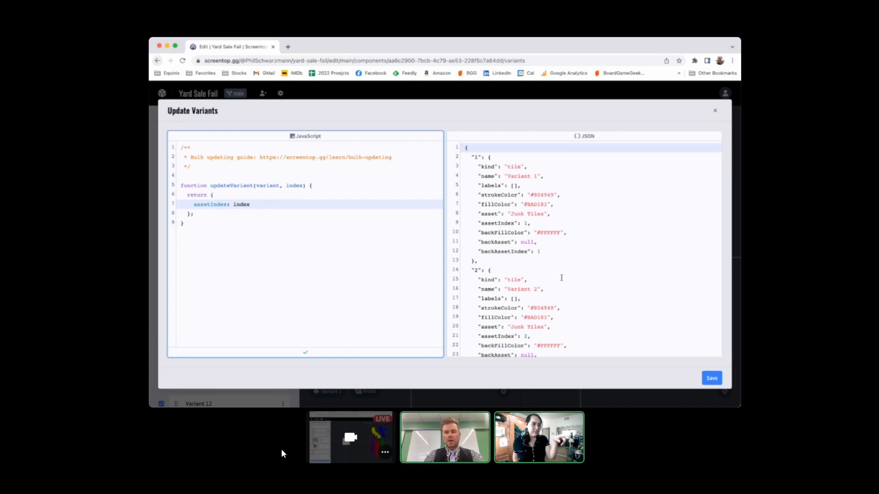
pyautogui.scroll(-4, 595, 265)
pyautogui.doubleClick(525, 271)
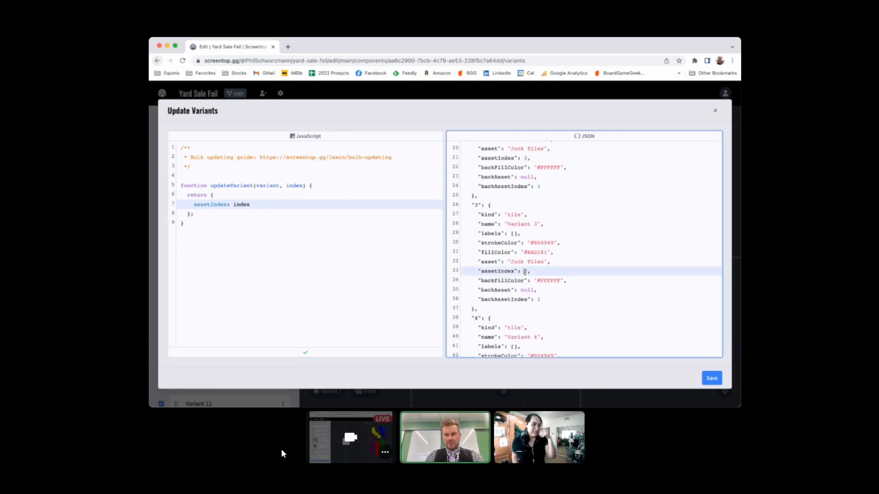
pyautogui.scroll(4, 541, 275)
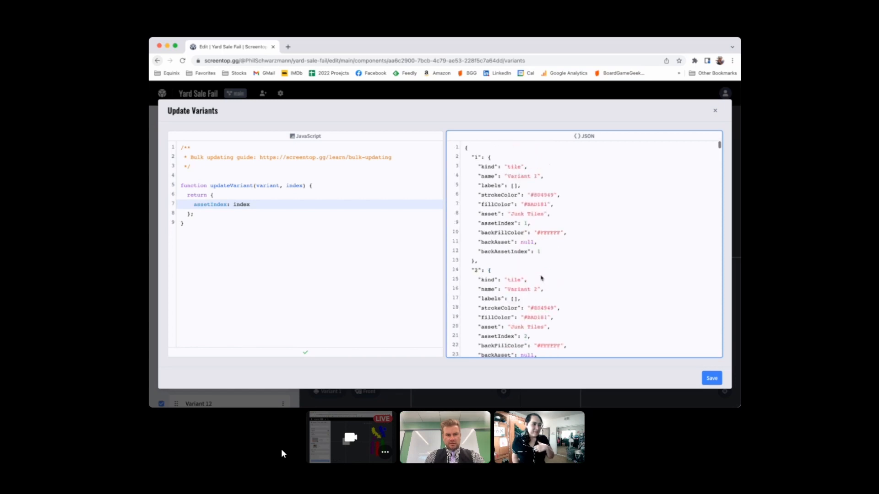
pyautogui.click(320, 210)
pyautogui.moveTo(233, 204); pyautogui.dragTo(245, 205)
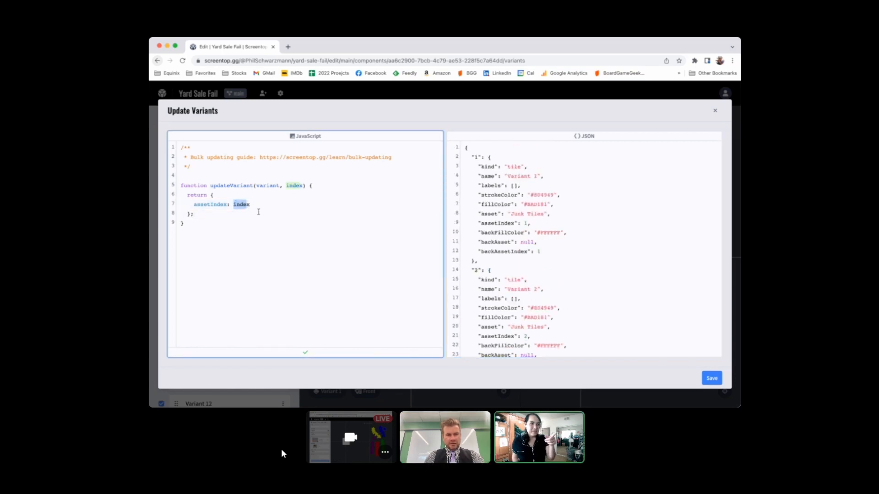
pyautogui.click(262, 204)
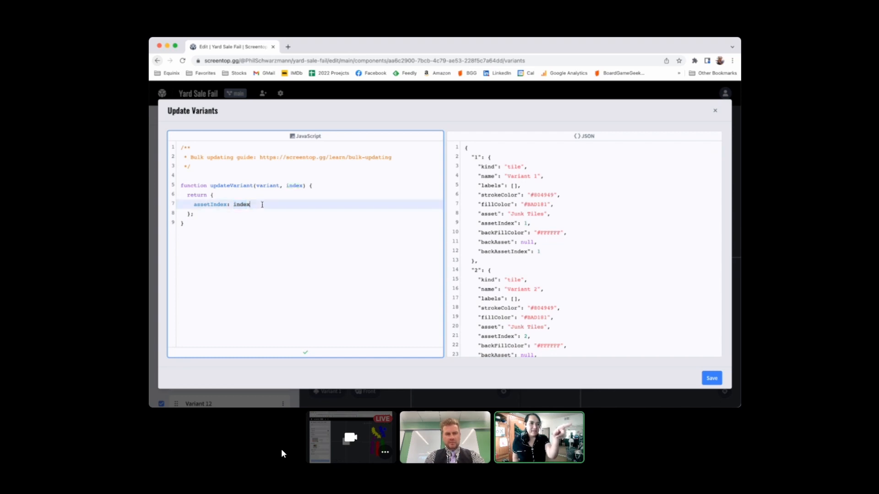
pyautogui.scroll(-15, 673, 257)
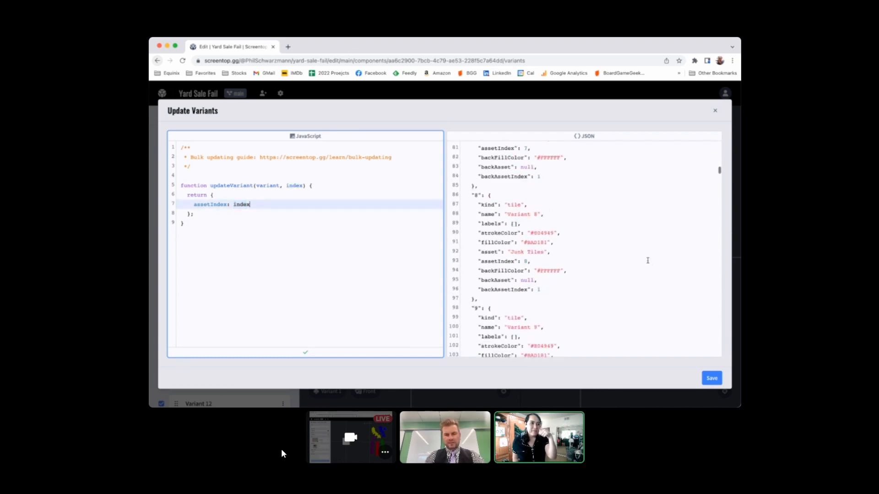
pyautogui.scroll(15, 648, 260)
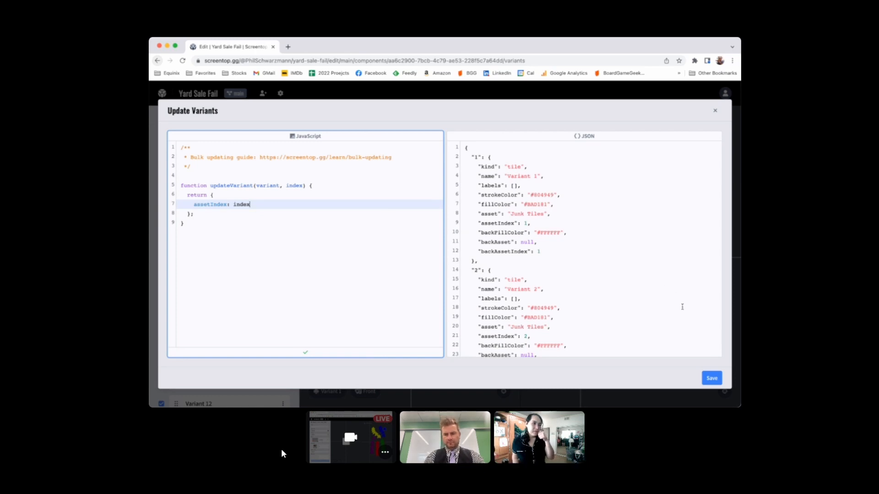
pyautogui.click(712, 378)
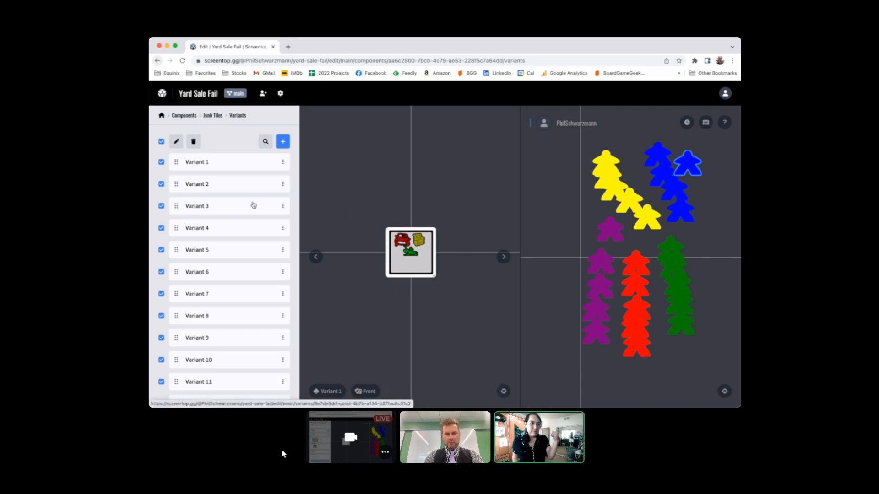
# Inspect the asset index and tile image of Variants 2 and 4, and look through the full variants list.
pyautogui.click(203, 185)
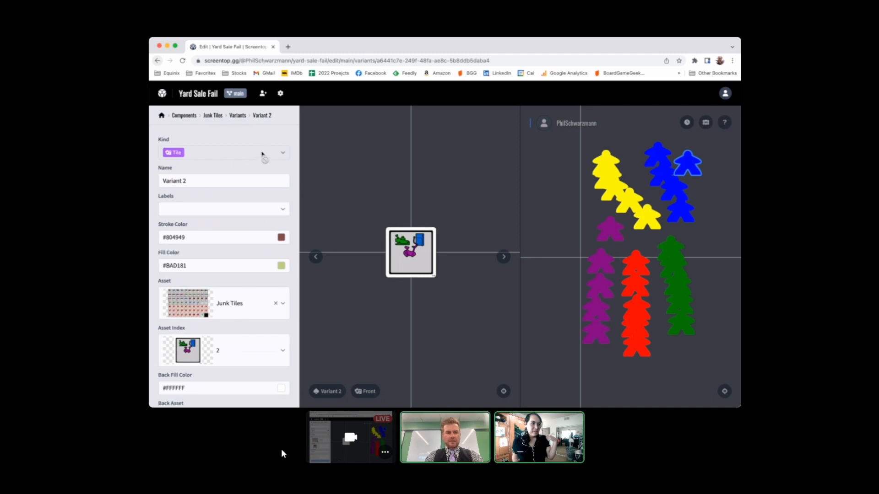
pyautogui.scroll(-3, 253, 205)
pyautogui.scroll(3, 253, 205)
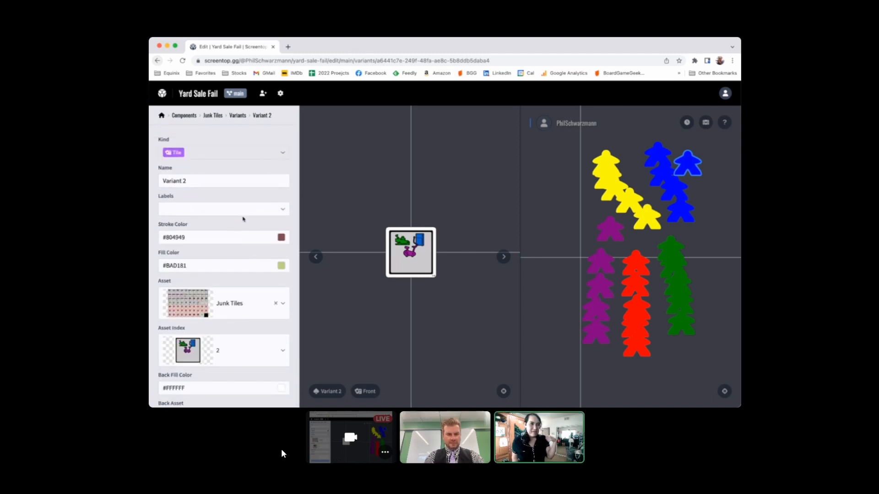
pyautogui.scroll(-2, 243, 219)
pyautogui.scroll(2, 243, 220)
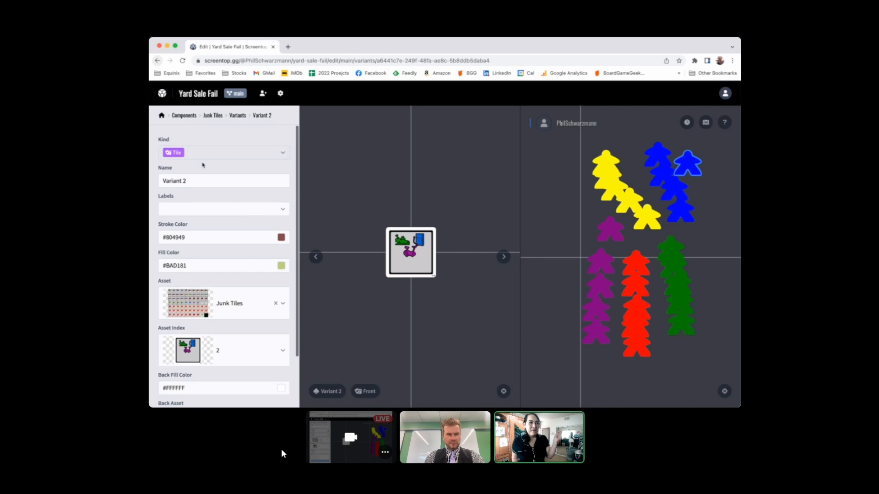
pyautogui.click(238, 116)
pyautogui.click(204, 228)
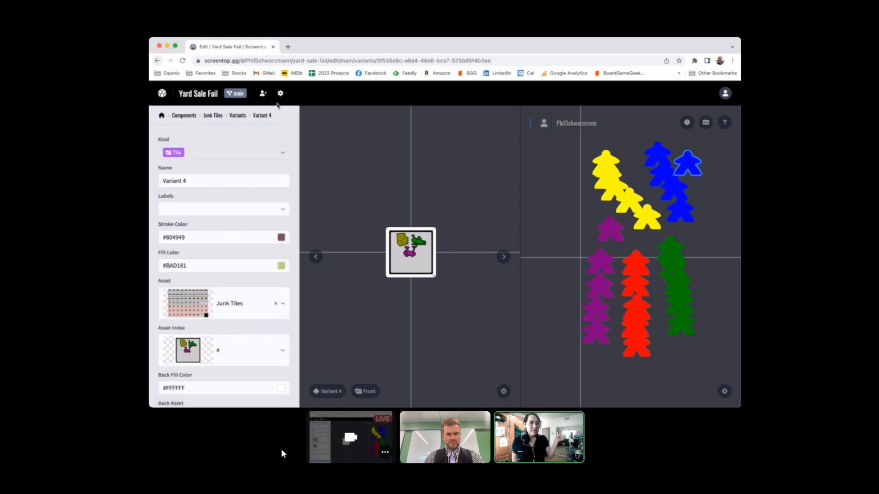
pyautogui.click(242, 117)
pyautogui.scroll(-5, 222, 275)
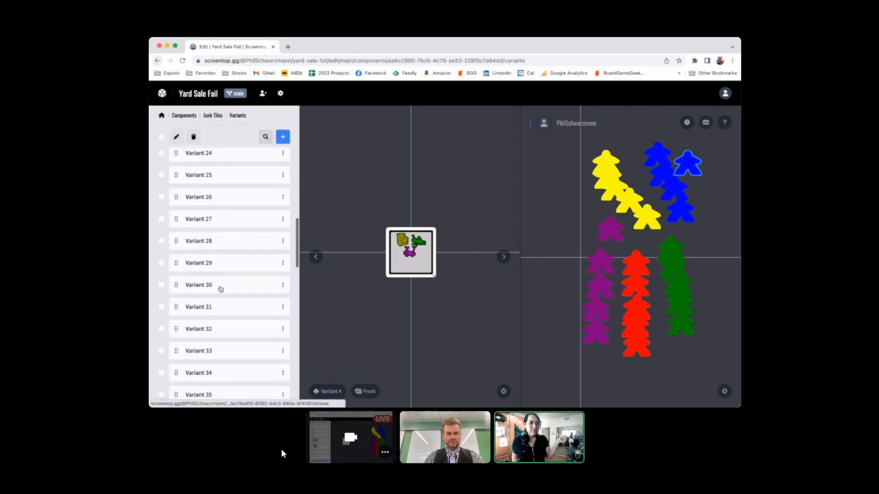
pyautogui.scroll(5, 222, 288)
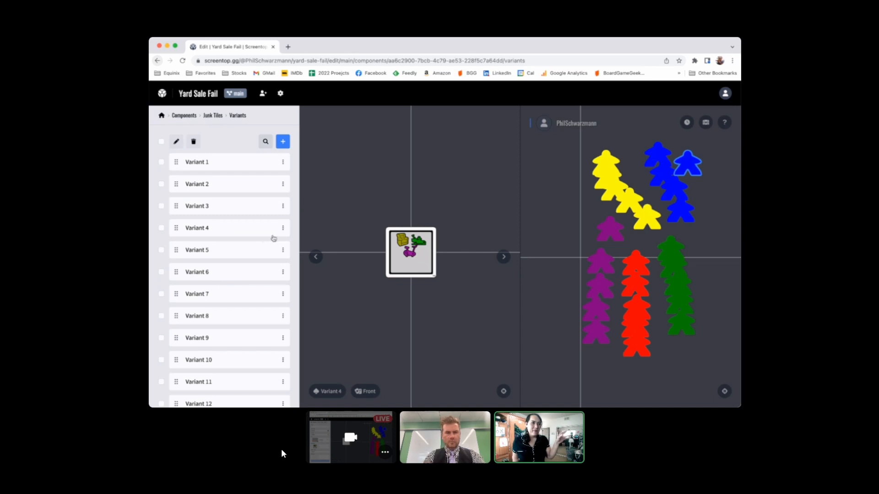
pyautogui.scroll(-20, 265, 240)
pyautogui.scroll(20, 273, 239)
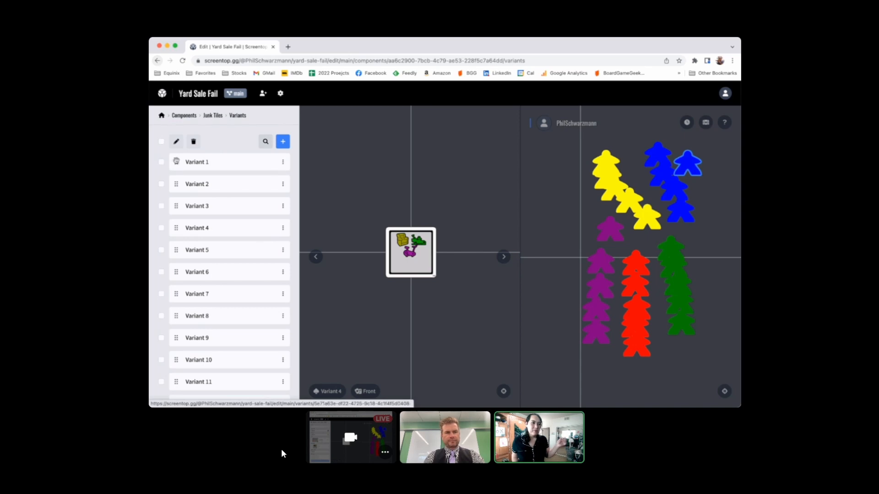
# Reopen the bulk update editor for all variants, examine their backAsset property, and close the editor without changes.
pyautogui.click(161, 143)
pyautogui.click(175, 142)
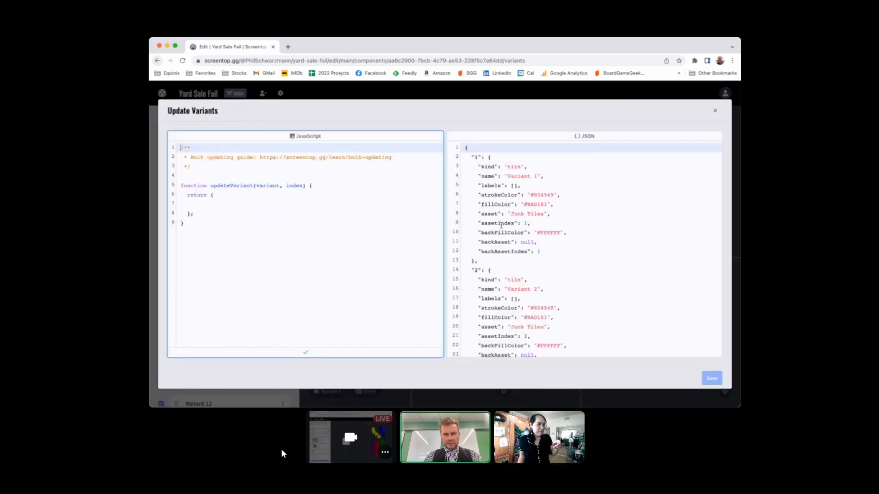
pyautogui.moveTo(481, 240); pyautogui.dragTo(535, 243)
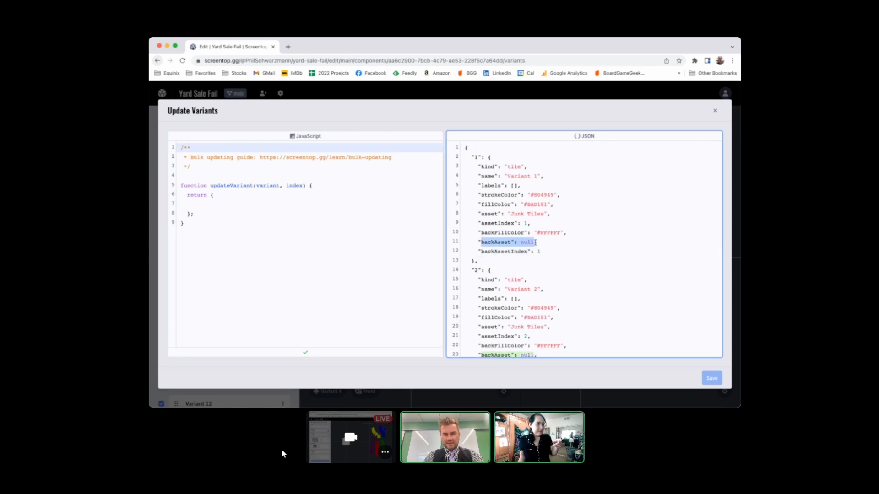
pyautogui.scroll(-2, 538, 244)
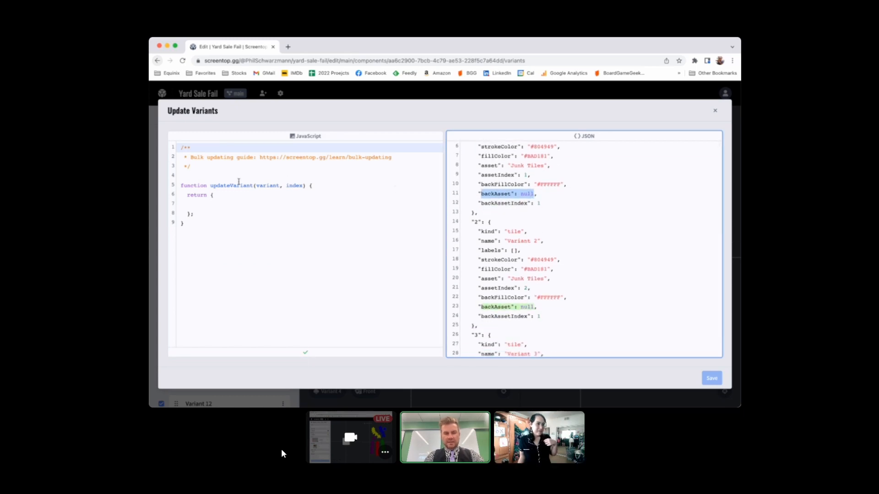
pyautogui.click(257, 214)
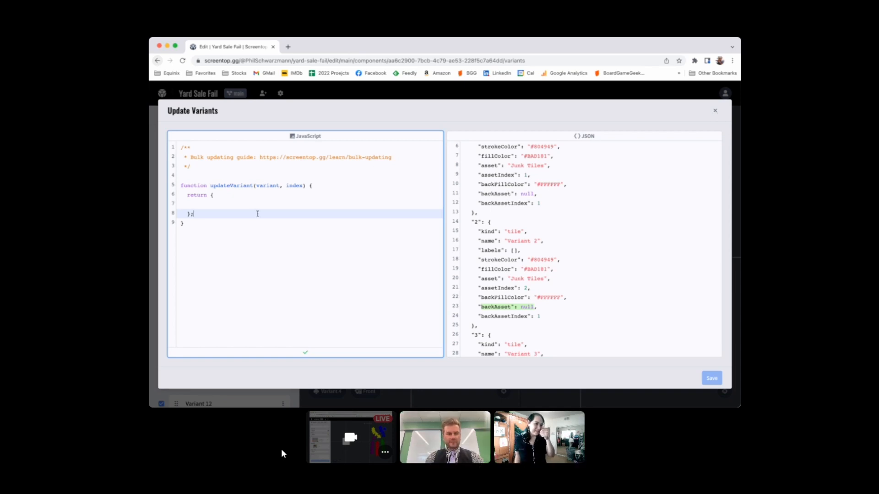
pyautogui.click(252, 198)
pyautogui.click(716, 112)
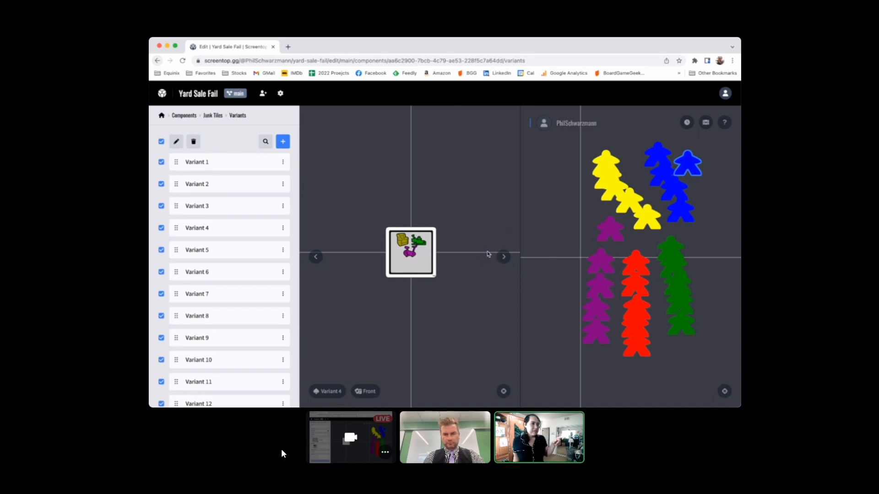
# Page forward through the Junk Tiles variant previews from Variant 4 to check the tile images.
pyautogui.click(503, 257)
pyautogui.click(504, 258)
pyautogui.click(503, 257)
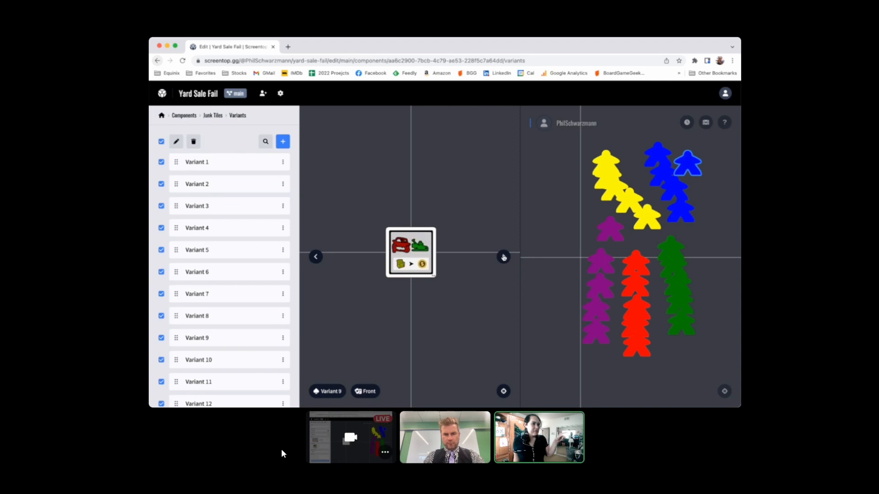
pyautogui.click(503, 257)
pyautogui.click(504, 258)
pyautogui.click(503, 257)
pyautogui.click(503, 257)
pyautogui.click(503, 257)
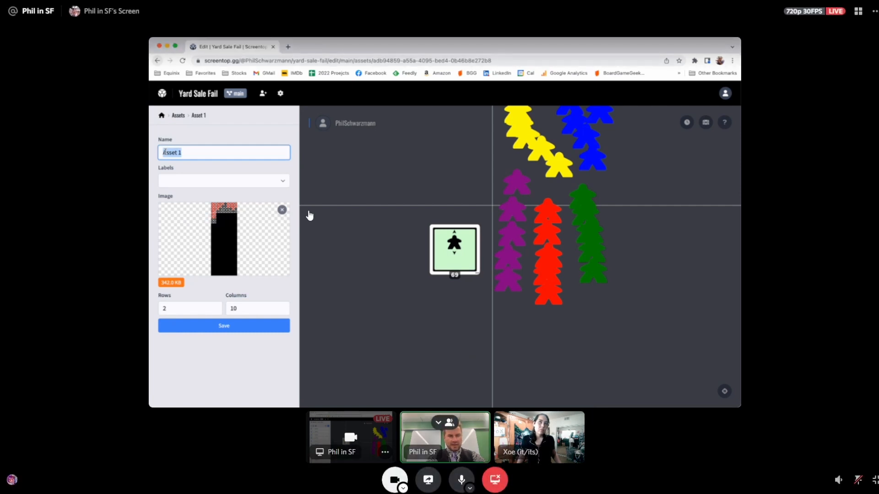
# Rename the Asset 1 image asset as Yard Mats and save it.
pyautogui.write('Yard')
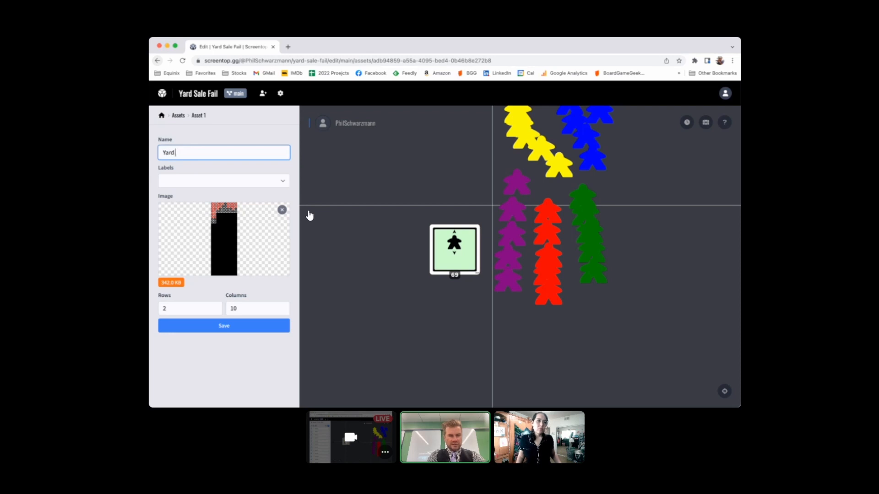
pyautogui.write(' Mats')
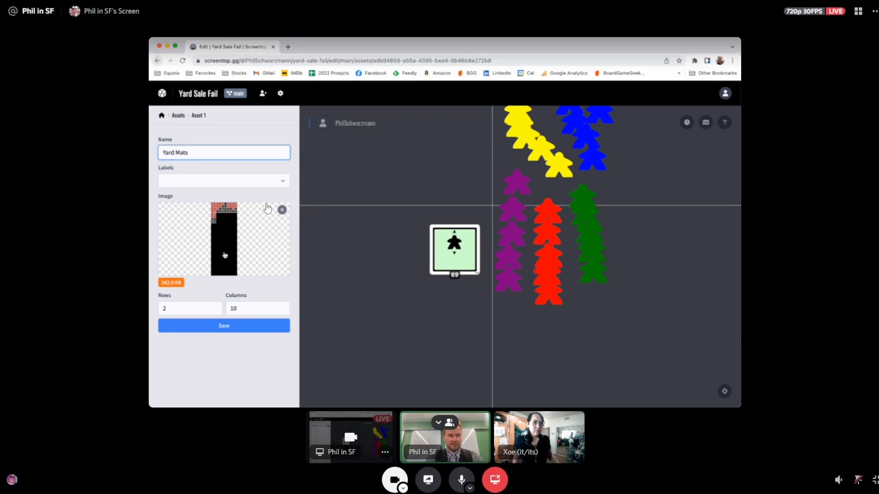
pyautogui.click(227, 346)
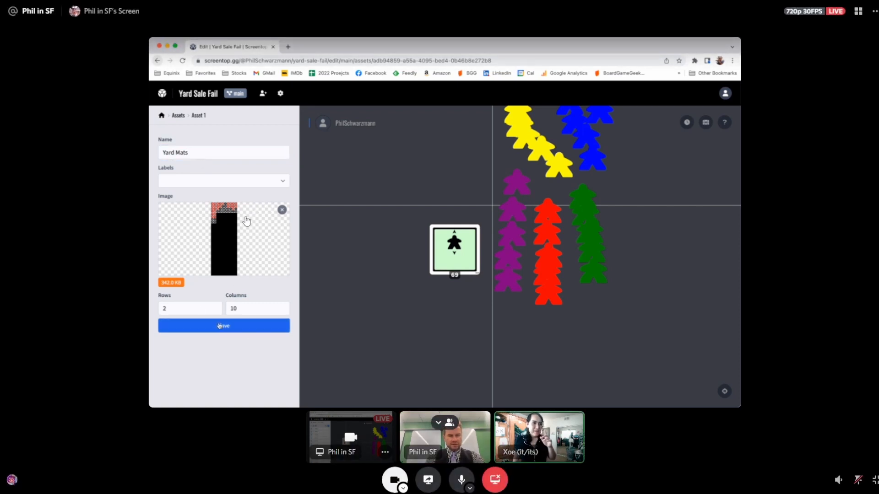
pyautogui.click(219, 326)
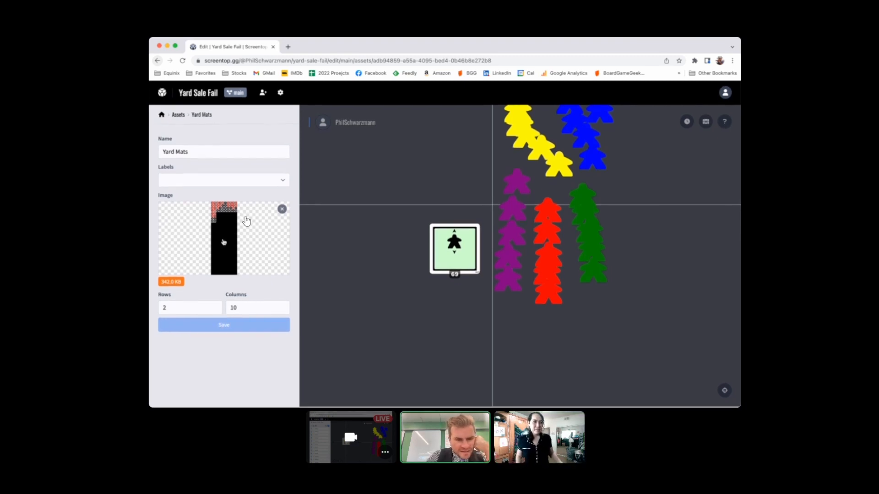
# Set the Yard Mats asset's number of rows to 7.
pyautogui.click(182, 395)
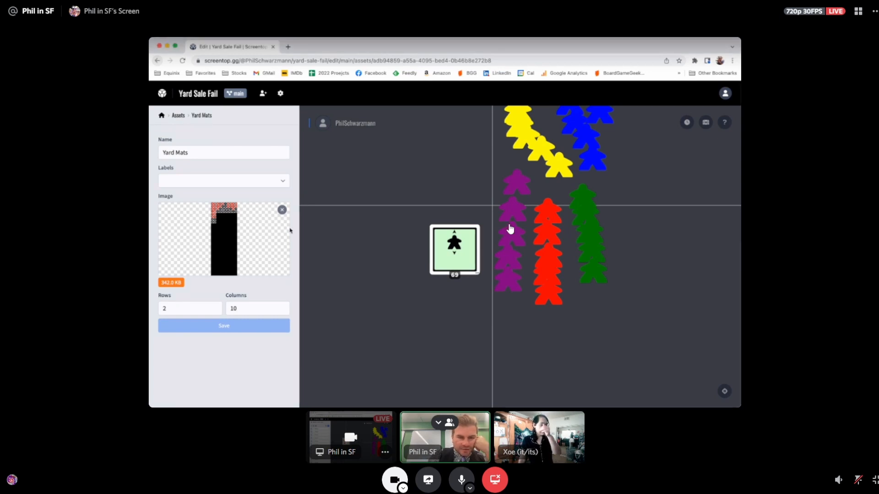
pyautogui.doubleClick(195, 309)
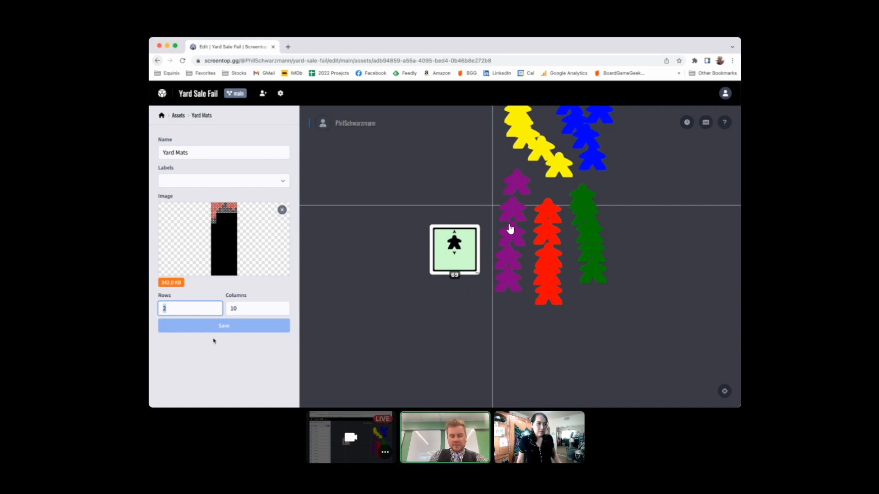
pyautogui.write('7')
pyautogui.click(238, 284)
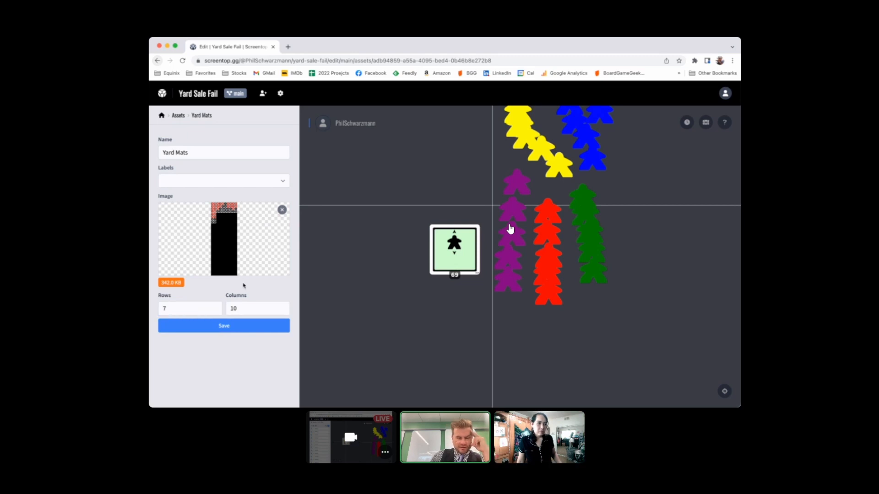
# Save the Yard Mats asset and create a new component from the Blank Container template.
pyautogui.click(222, 326)
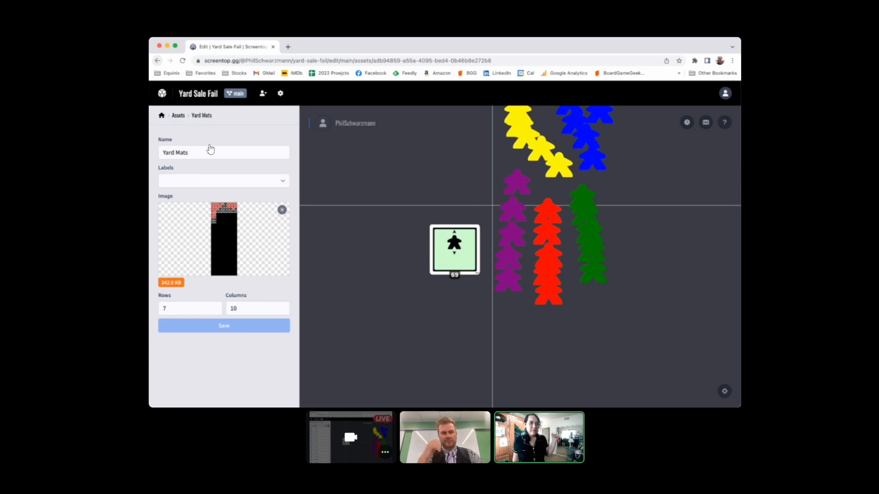
pyautogui.click(161, 115)
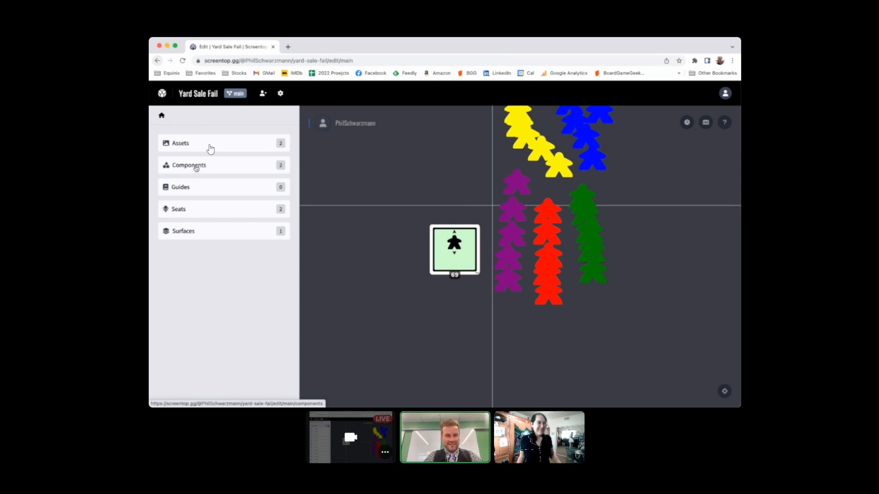
pyautogui.click(195, 167)
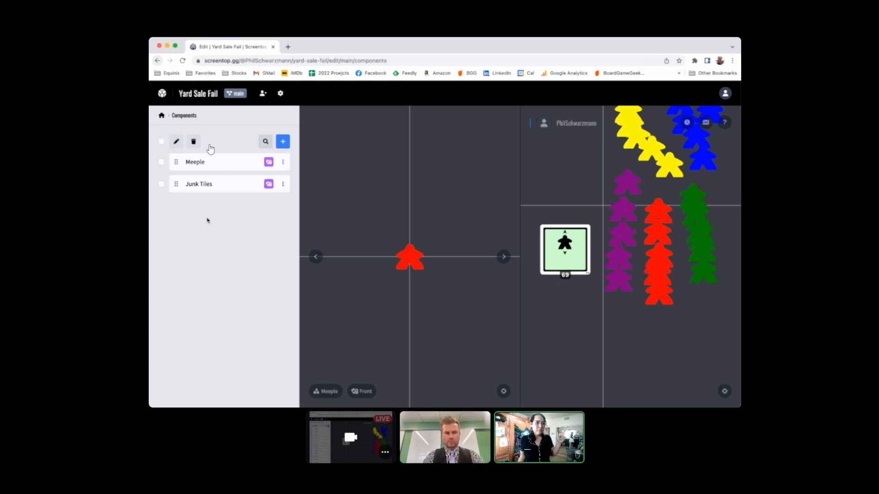
pyautogui.click(283, 142)
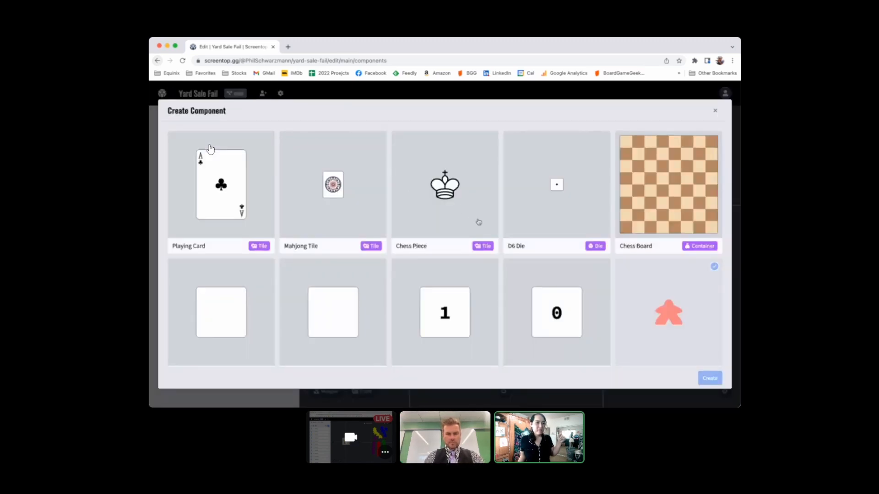
pyautogui.scroll(-1, 461, 235)
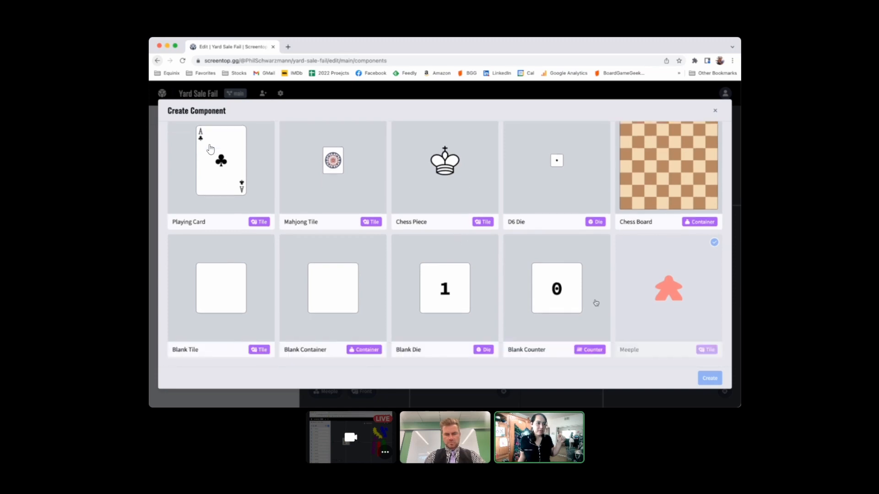
pyautogui.click(341, 292)
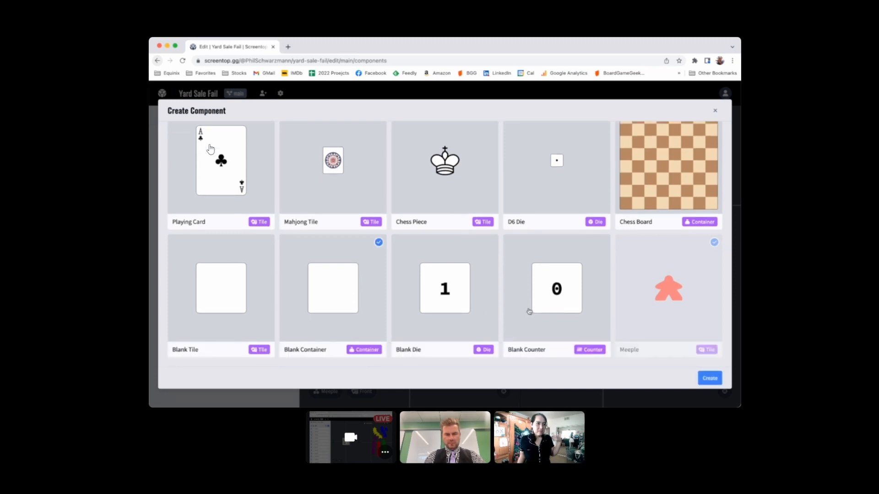
pyautogui.click(707, 378)
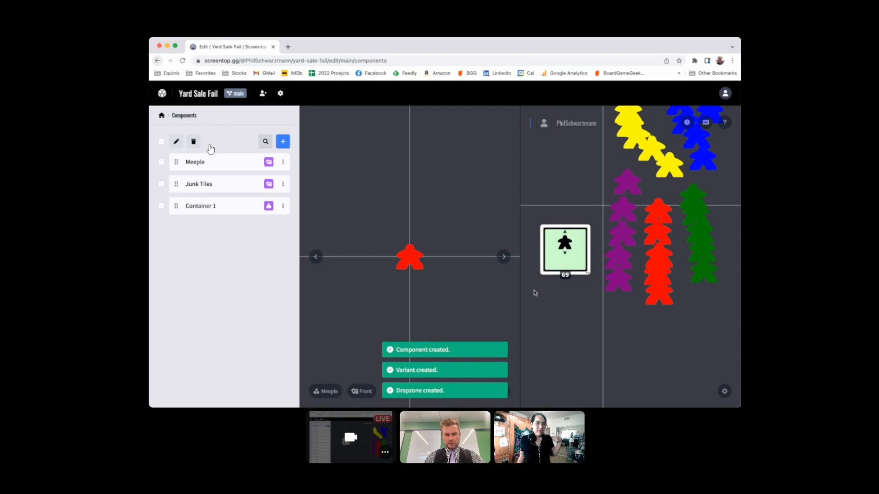
# Rename the new container component as Yard Mat and save it.
pyautogui.click(284, 207)
pyautogui.click(227, 226)
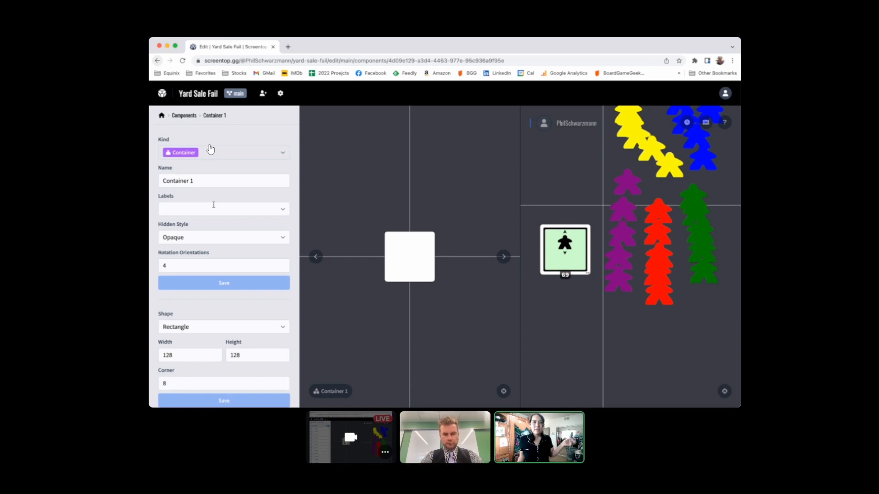
pyautogui.click(207, 179)
pyautogui.tripleClick(206, 179)
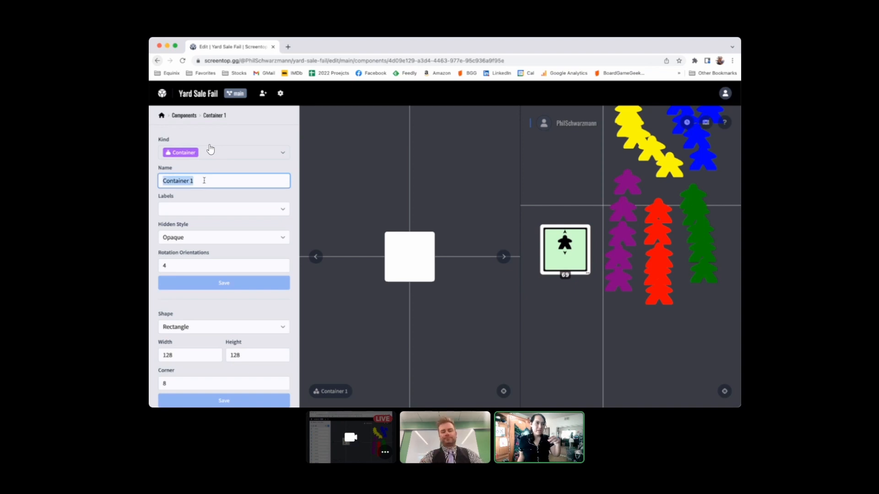
pyautogui.write('Y')
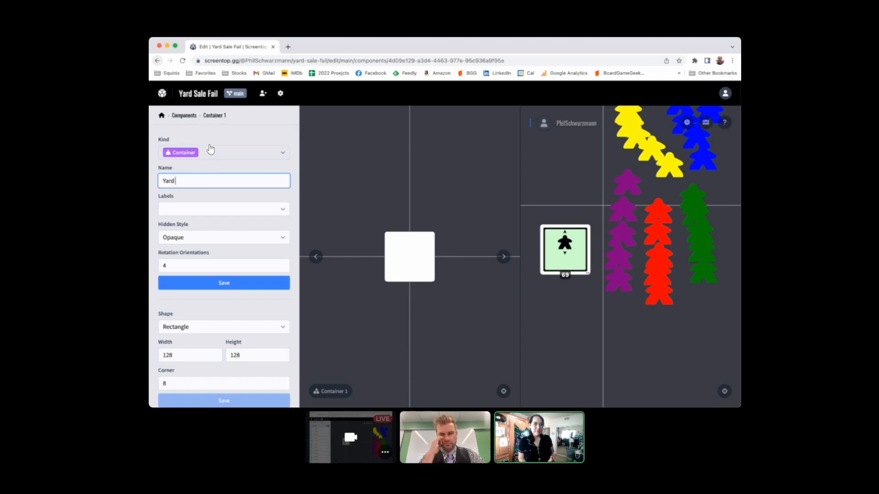
pyautogui.write('ard ')
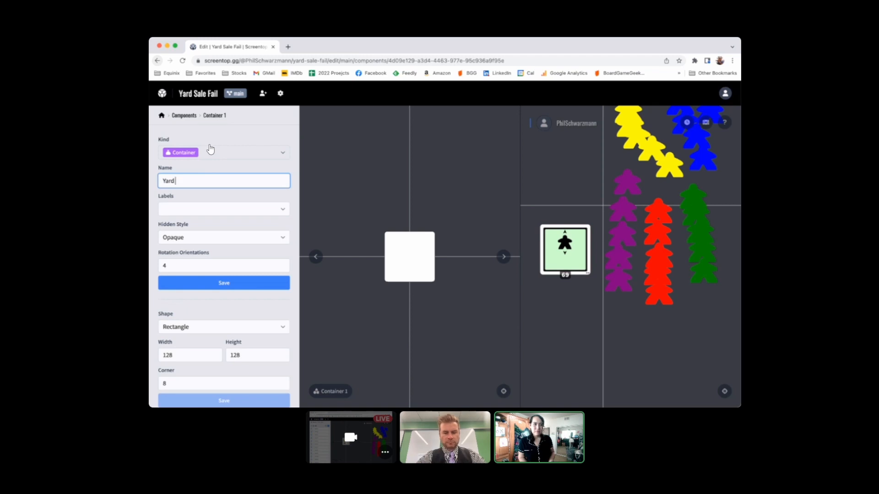
pyautogui.write('Mat')
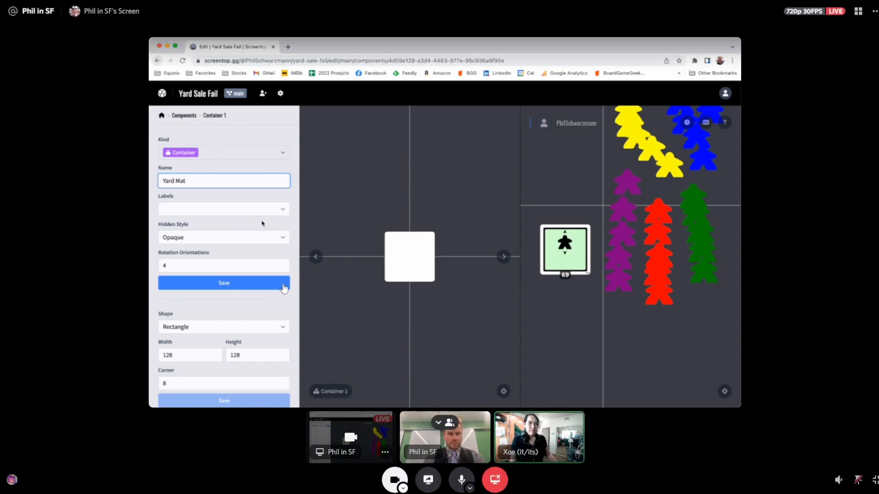
pyautogui.scroll(-3, 247, 221)
pyautogui.scroll(3, 247, 220)
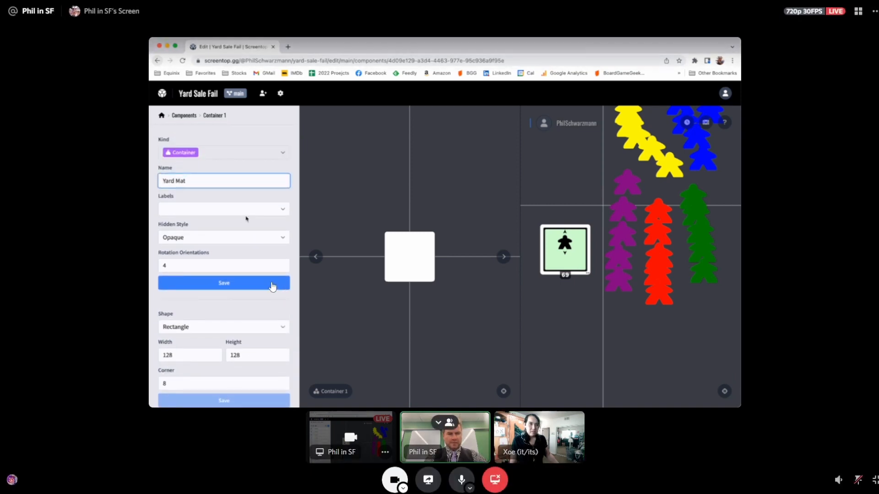
pyautogui.scroll(-1, 242, 294)
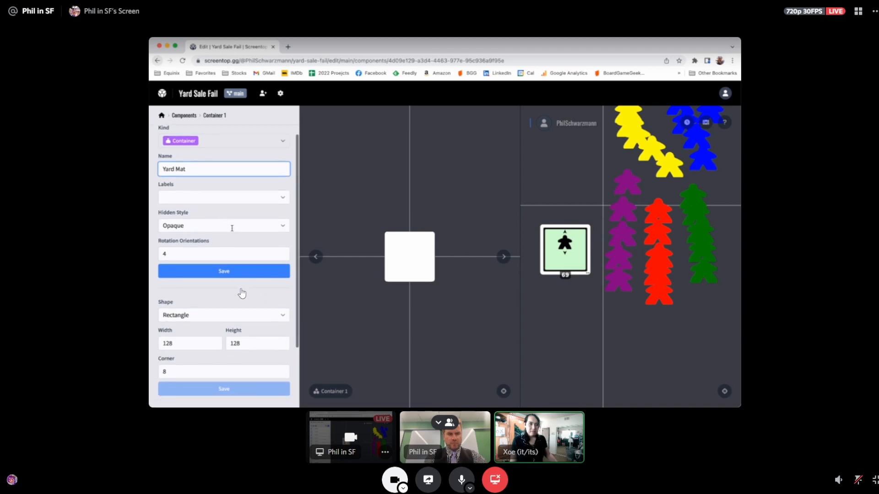
pyautogui.click(212, 268)
# Check the shape options available for the Yard Mat component.
pyautogui.scroll(-5, 216, 259)
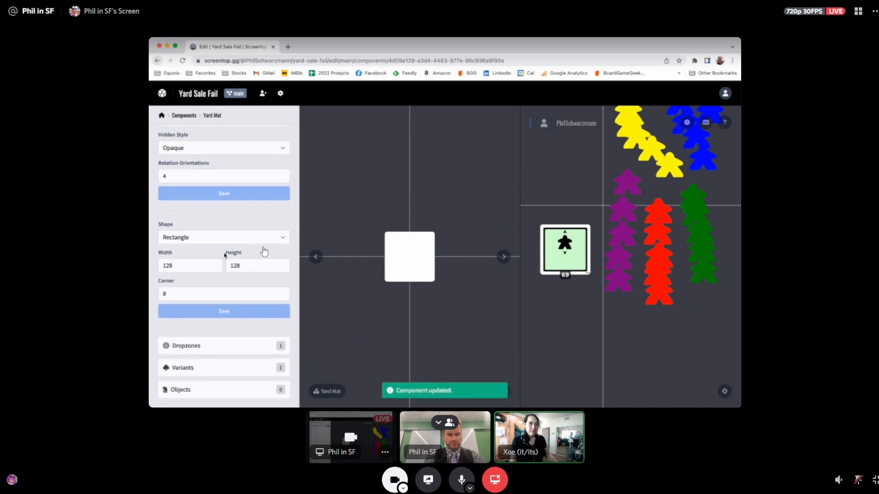
pyautogui.click(221, 237)
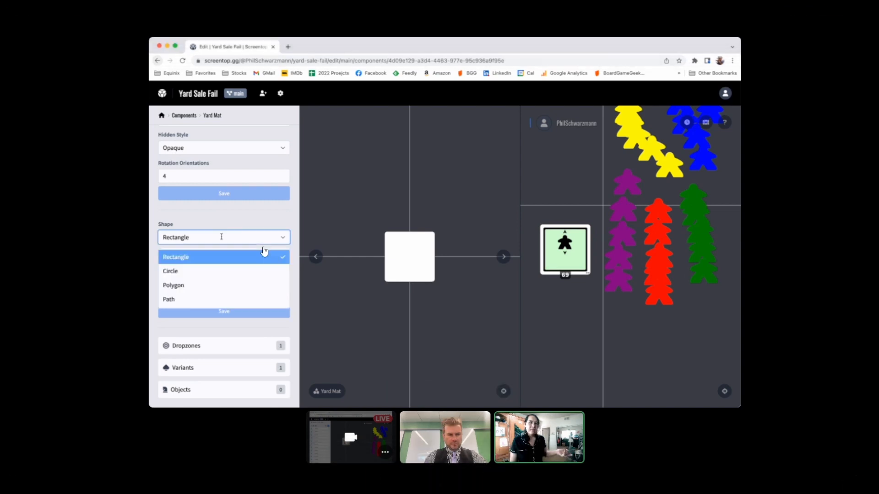
pyautogui.click(232, 217)
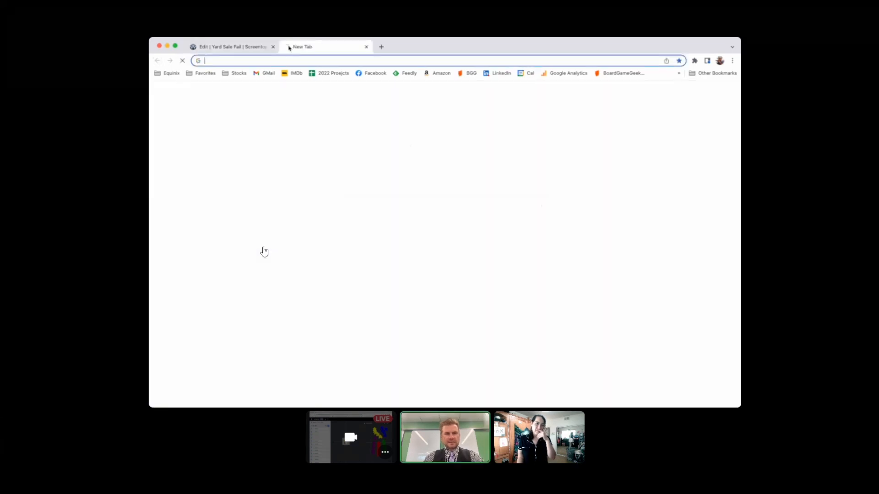
# Switch to Component Studio in a separate browser tab and open its list of games.
pyautogui.click(287, 47)
pyautogui.write('com')
pyautogui.press('super+w')
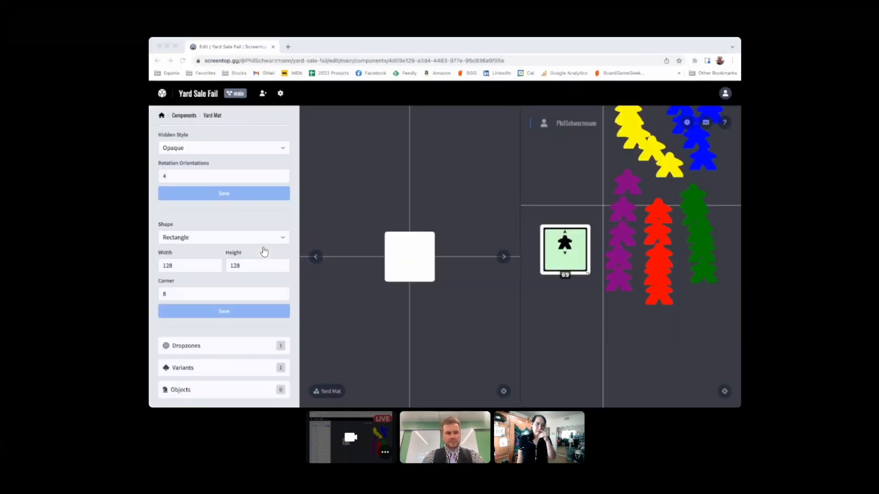
pyautogui.moveTo(293, 52); pyautogui.dragTo(286, 49)
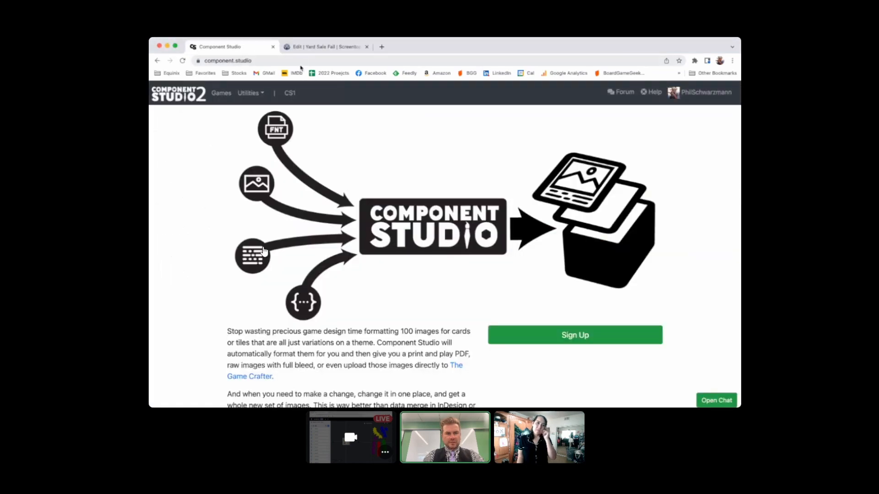
pyautogui.click(193, 99)
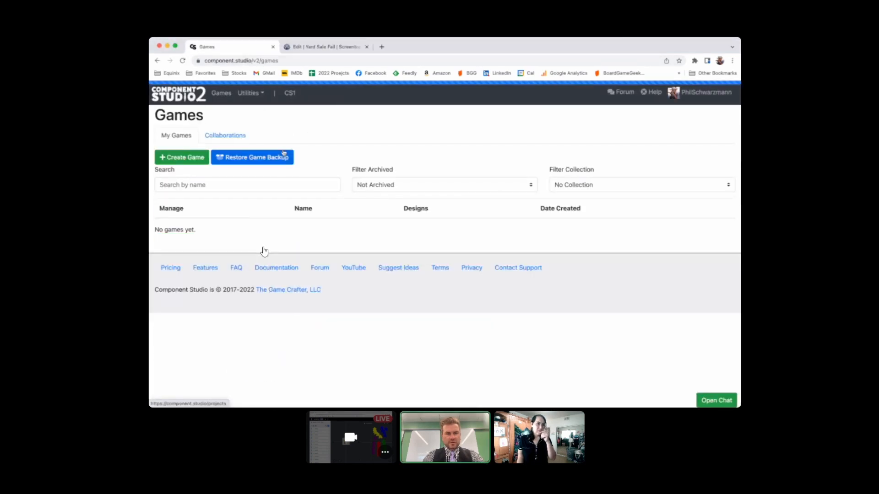
# Open the Yard Sale Fail game and examine the pixel size of its Yards V5 design.
pyautogui.scroll(-3, 368, 264)
pyautogui.scroll(3, 368, 263)
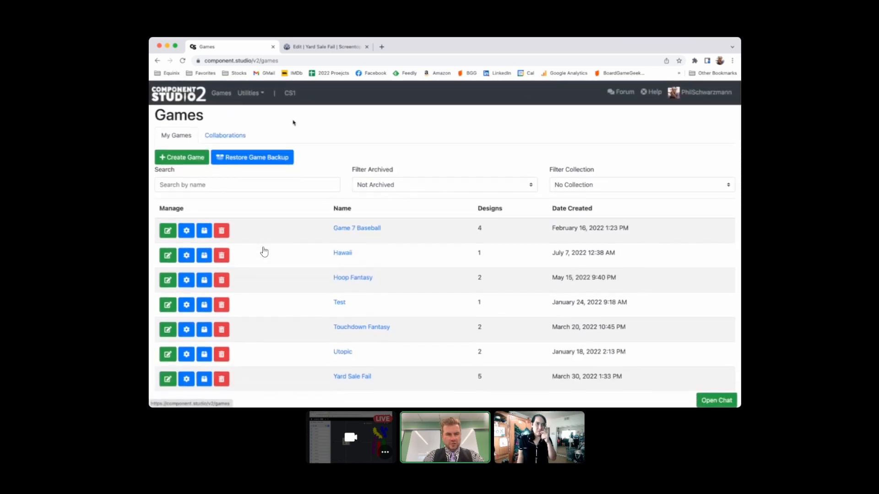
pyautogui.scroll(-3, 387, 259)
pyautogui.scroll(3, 380, 257)
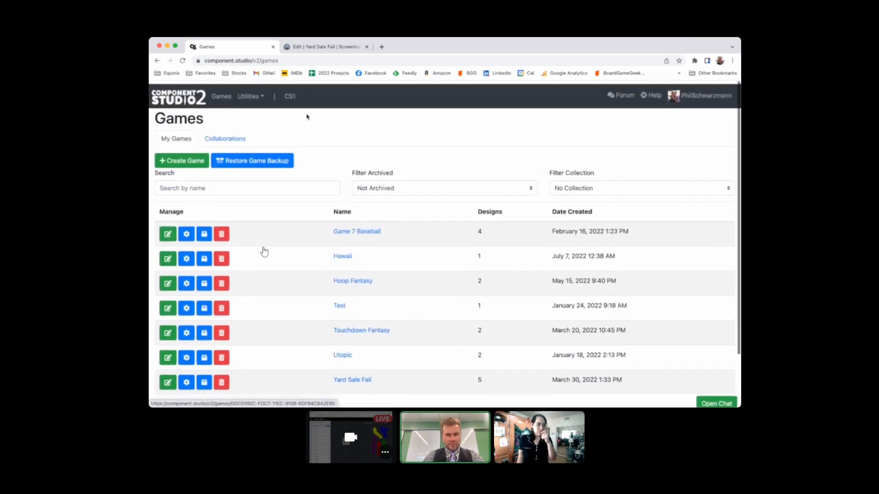
pyautogui.scroll(-2, 307, 177)
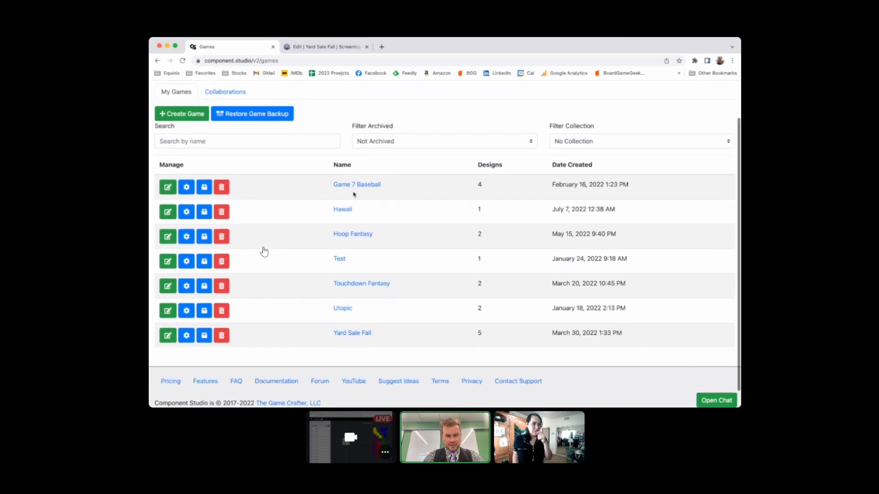
pyautogui.click(354, 333)
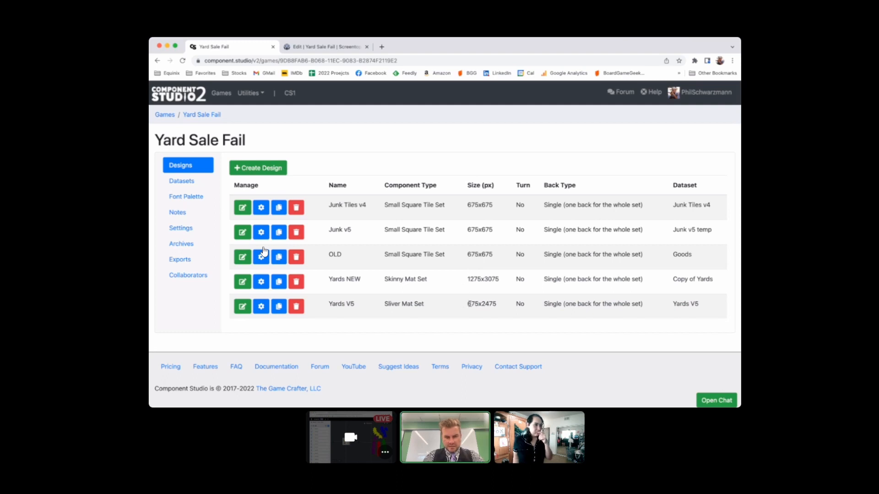
pyautogui.moveTo(468, 304); pyautogui.dragTo(503, 306)
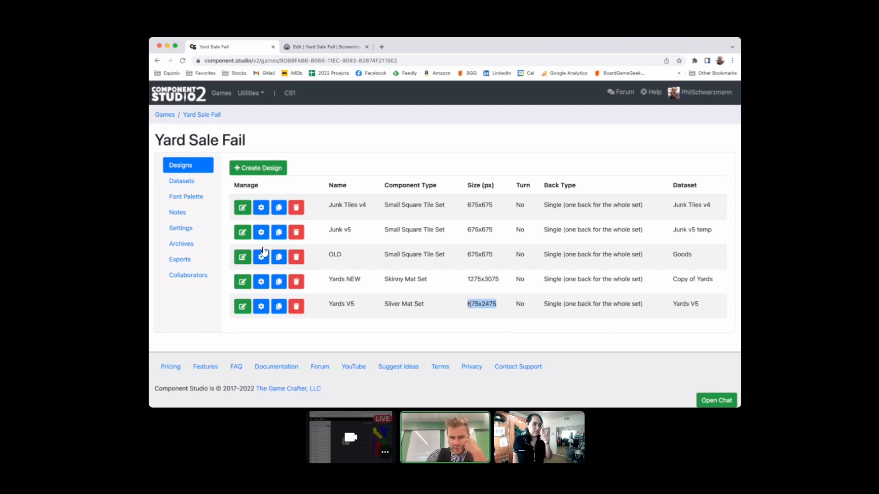
pyautogui.click(319, 48)
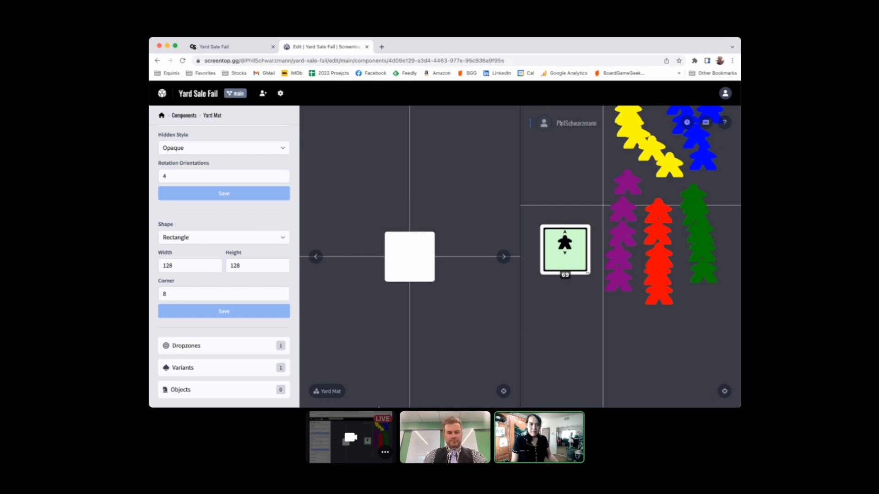
pyautogui.click(222, 46)
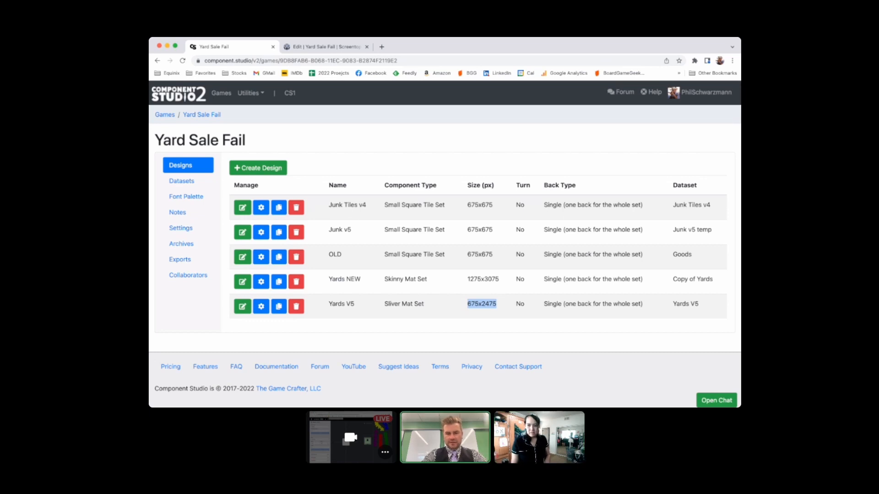
pyautogui.press('super+Tab')
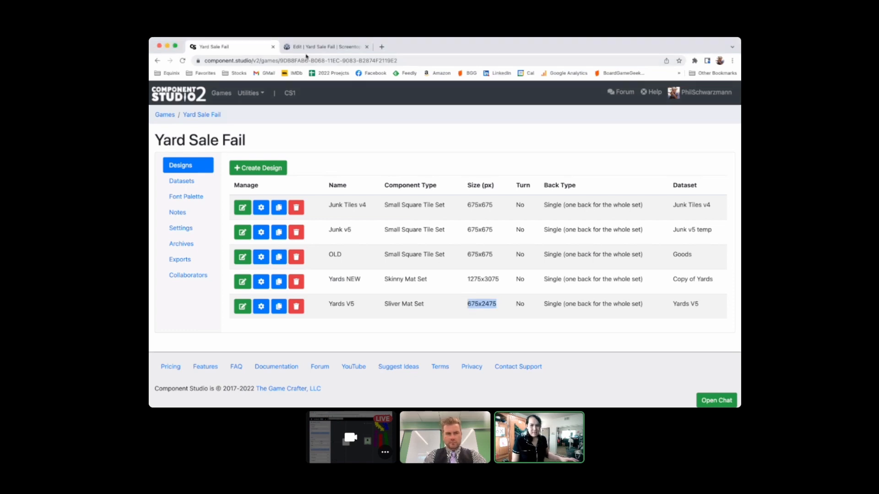
# Return to Screentop.gg, set the Yard Mat component's height to 470, and save the shape.
pyautogui.hotkey('ctrl', 'Tab')
pyautogui.doubleClick(200, 265)
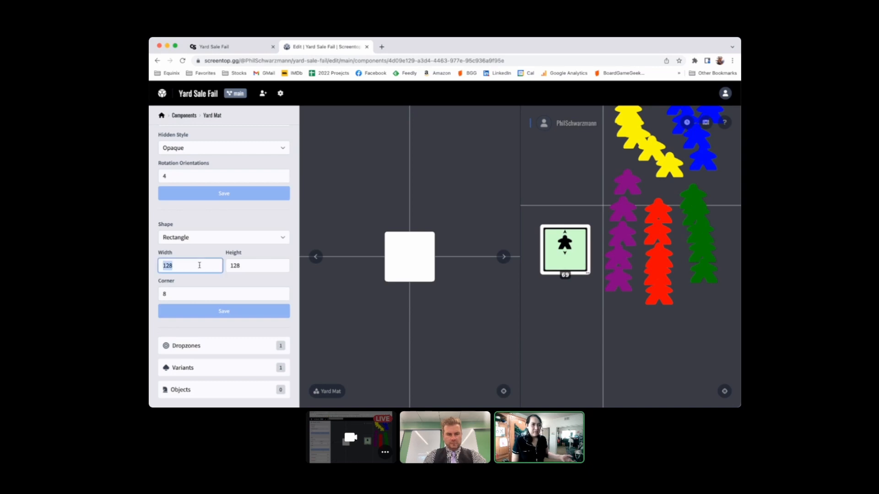
pyautogui.doubleClick(259, 268)
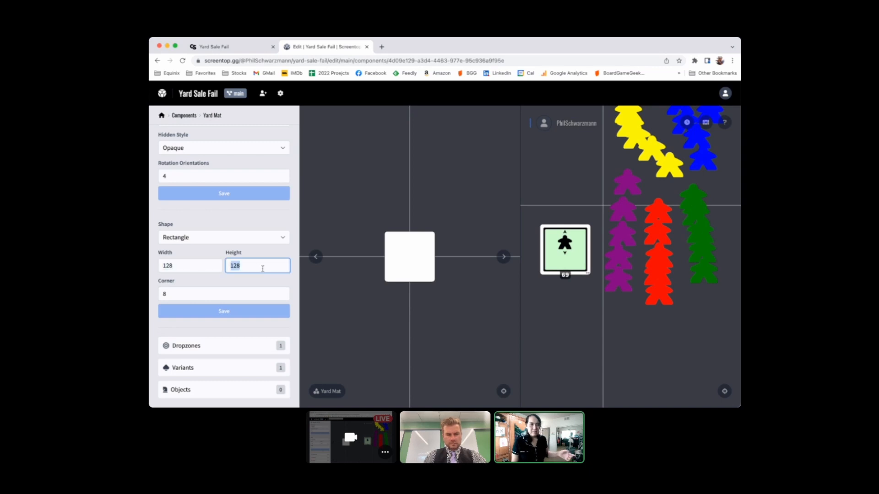
pyautogui.write('470')
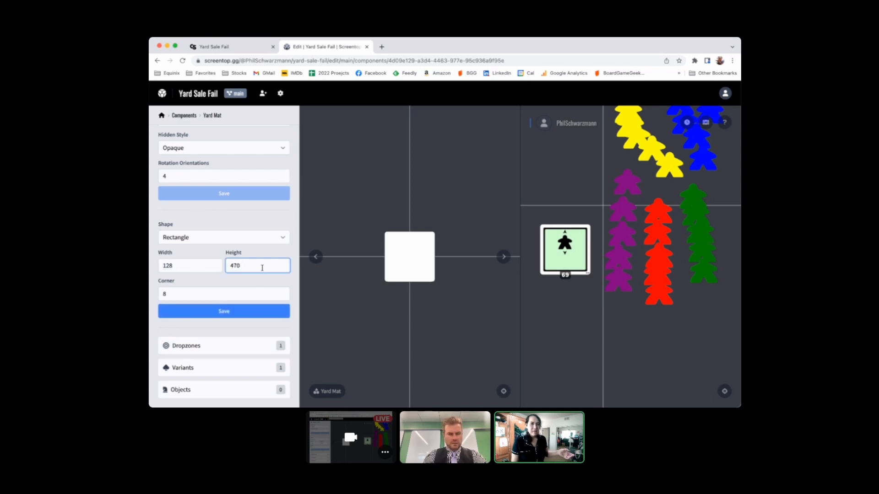
pyautogui.click(195, 265)
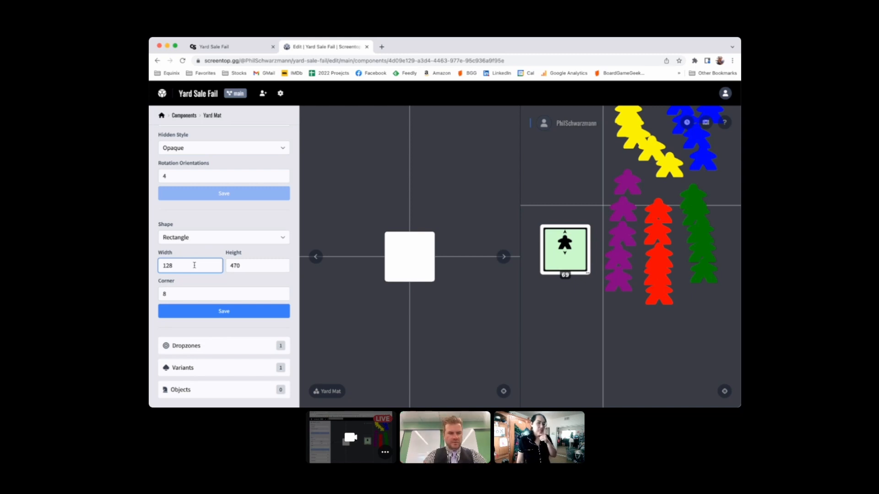
pyautogui.click(210, 286)
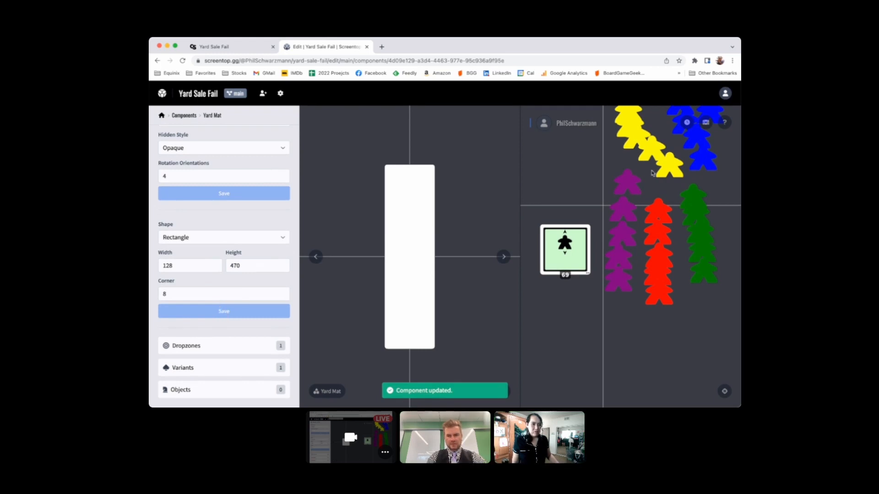
# Assign the Yard Mats asset at asset index 1 to the Yard Mat component's Variant 1 and save it.
pyautogui.click(206, 369)
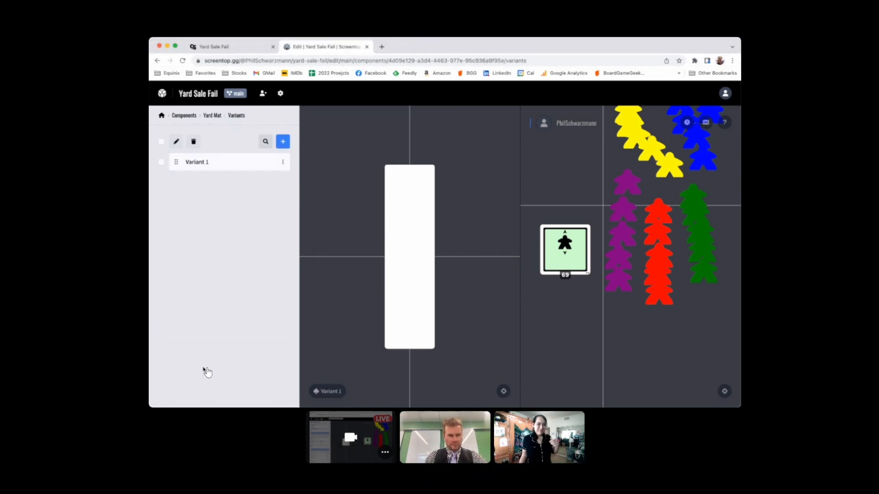
pyautogui.click(194, 164)
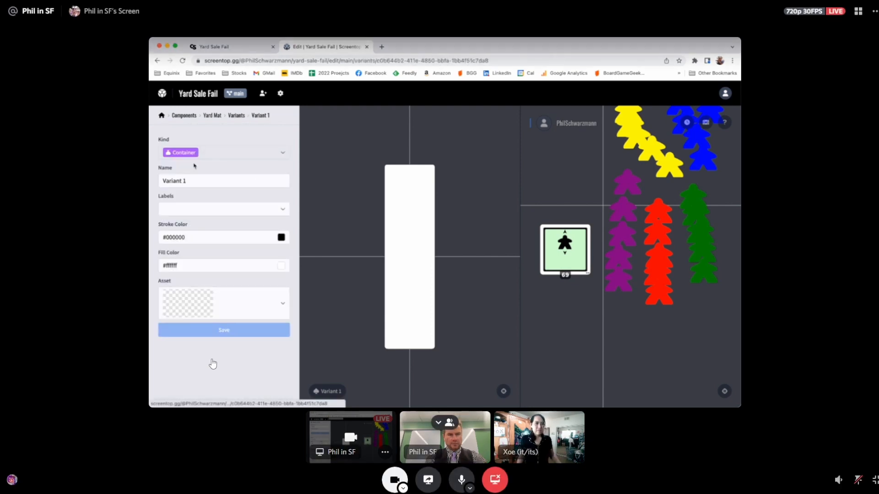
pyautogui.click(217, 315)
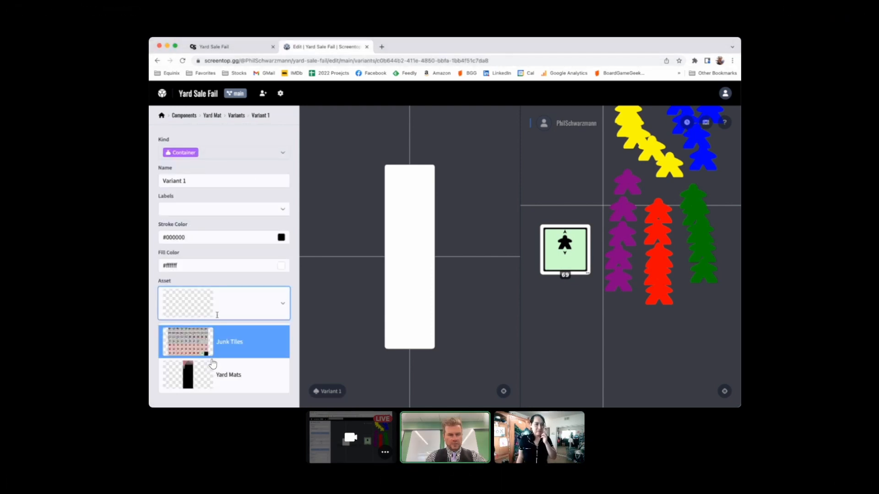
pyautogui.click(213, 364)
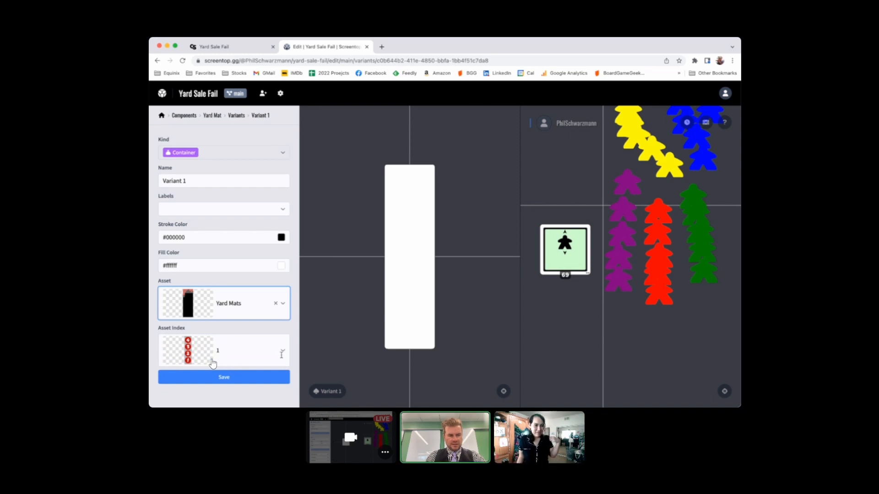
pyautogui.click(225, 349)
pyautogui.scroll(-5, 242, 309)
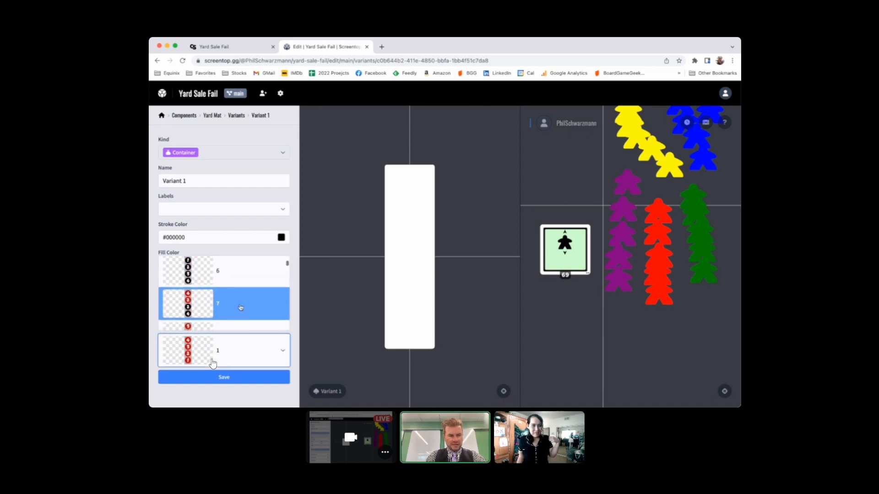
pyautogui.scroll(6, 213, 303)
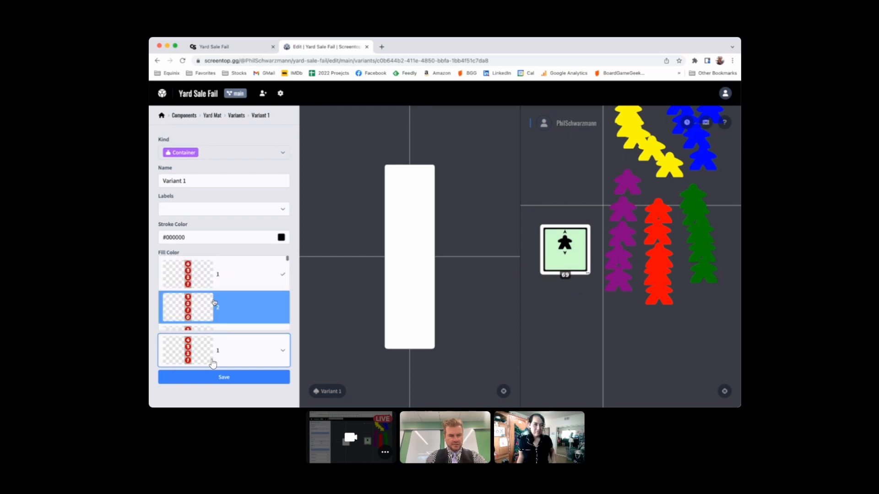
pyautogui.click(292, 253)
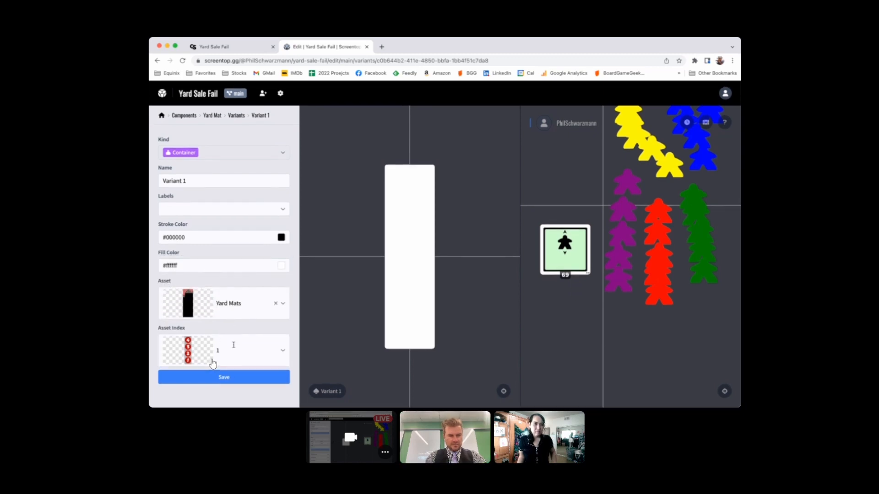
pyautogui.click(219, 181)
pyautogui.press('super+a')
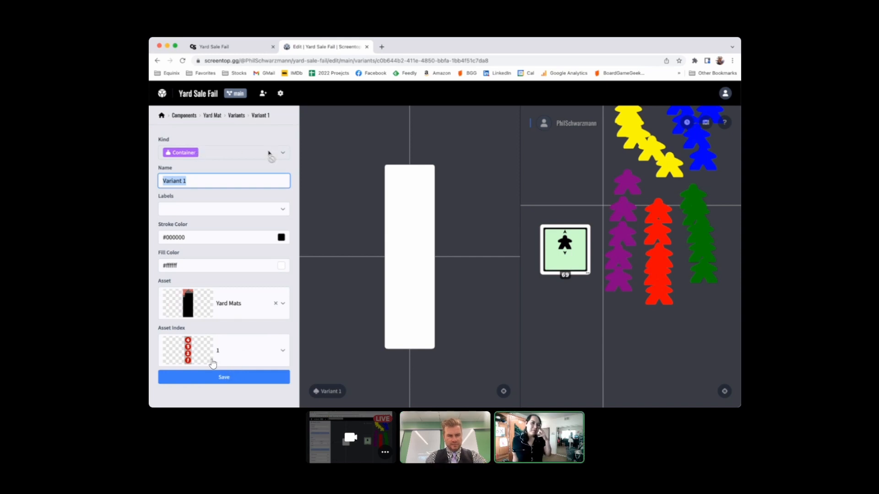
pyautogui.click(221, 383)
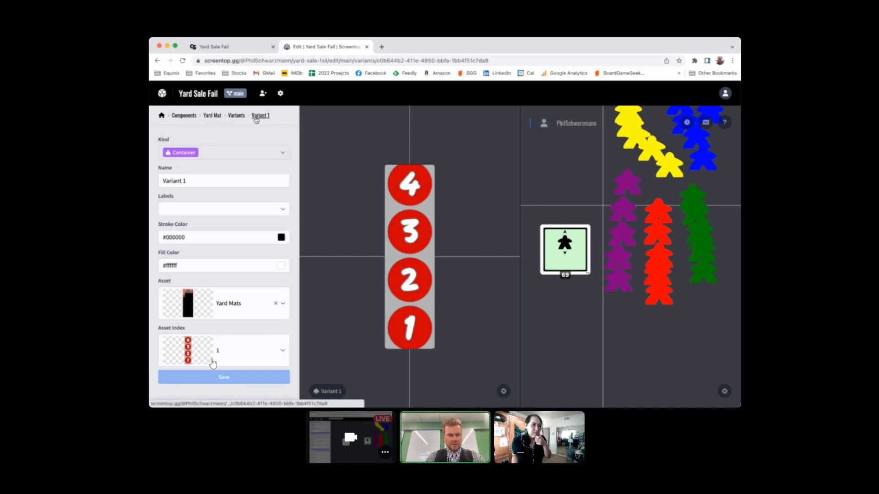
# Return to the Yard Mat component, set its shape height to 500, and save.
pyautogui.click(212, 116)
pyautogui.scroll(-3, 202, 300)
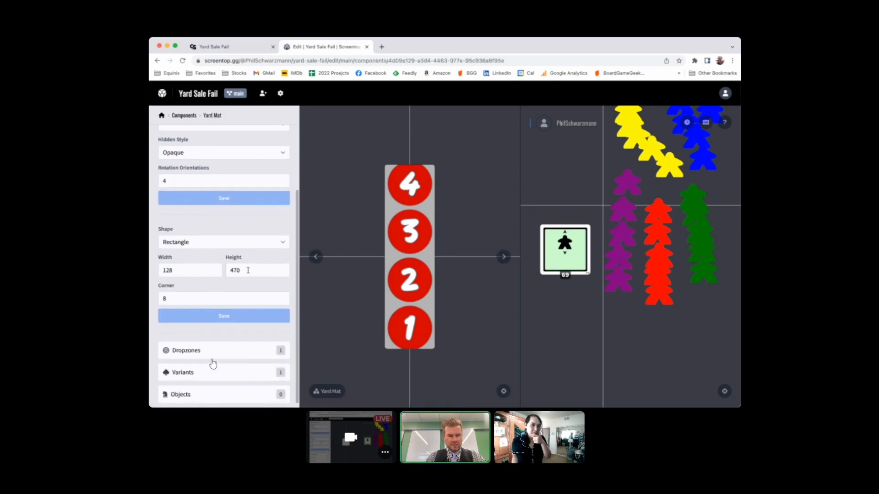
pyautogui.moveTo(247, 271); pyautogui.dragTo(209, 271)
pyautogui.write('500')
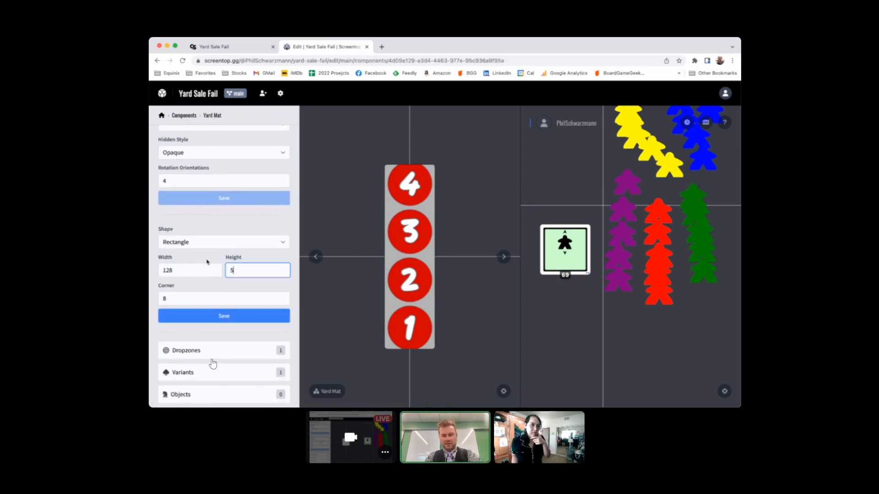
pyautogui.click(231, 316)
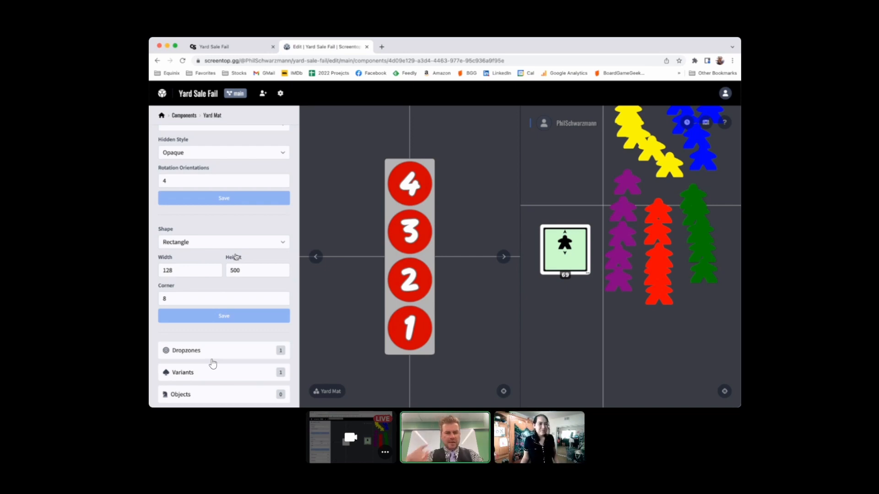
# Set the Yard Mat shape's corner value to 0 and save the shape.
pyautogui.scroll(-1, 212, 364)
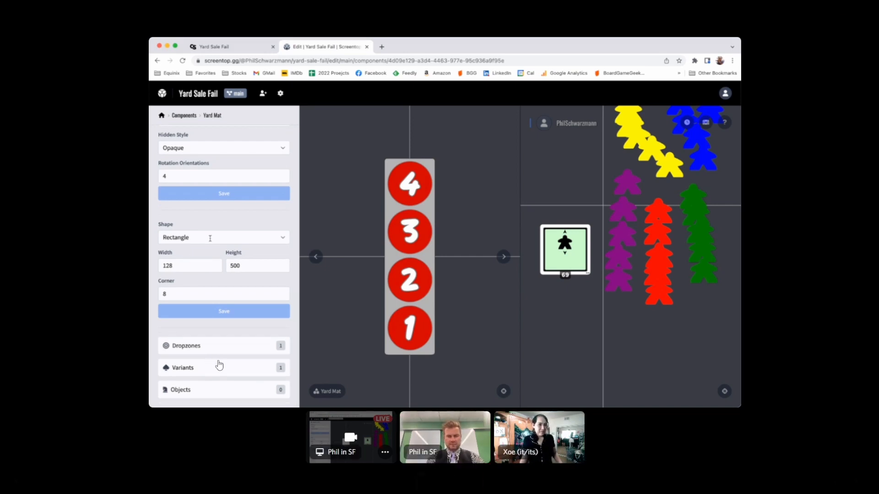
pyautogui.doubleClick(198, 291)
pyautogui.write('0')
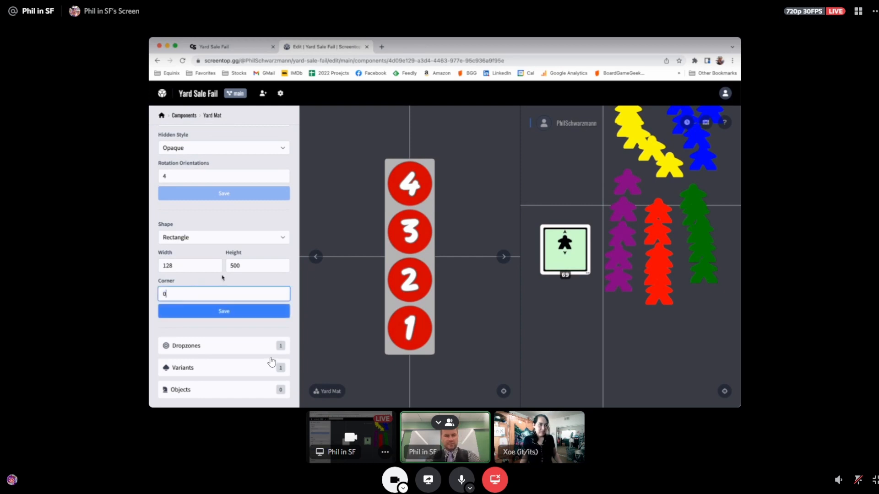
pyautogui.click(221, 312)
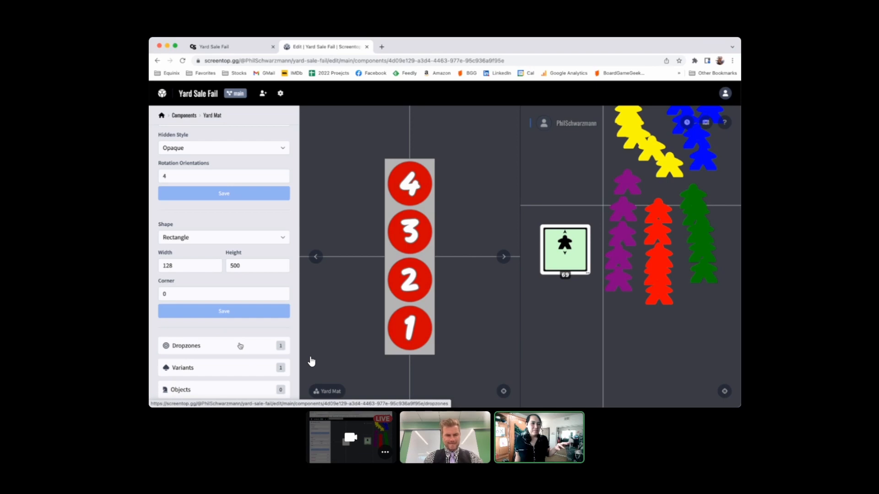
# Clone the Yard Mat component's Variant 1 with a count of 12.
pyautogui.click(226, 364)
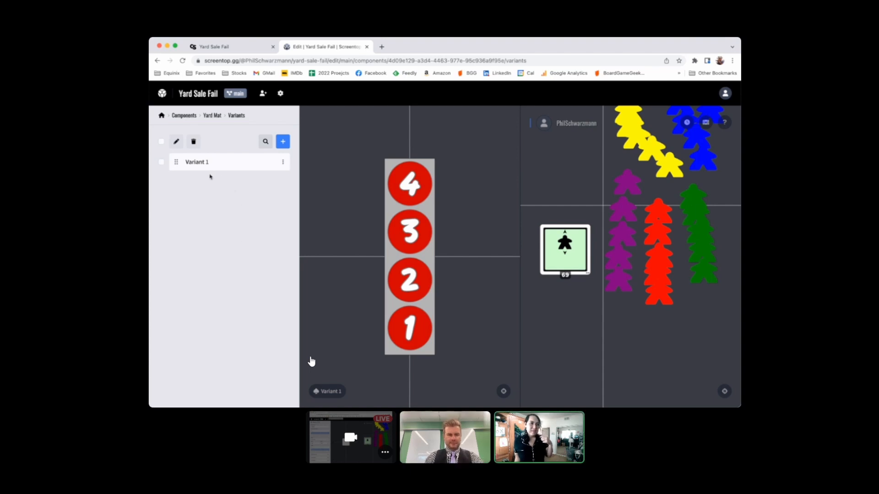
pyautogui.click(282, 164)
pyautogui.click(168, 211)
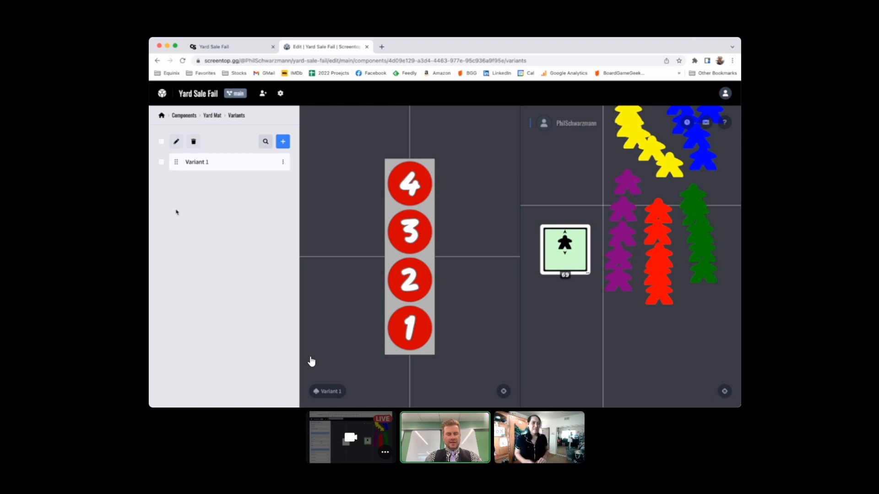
pyautogui.click(283, 162)
pyautogui.click(253, 179)
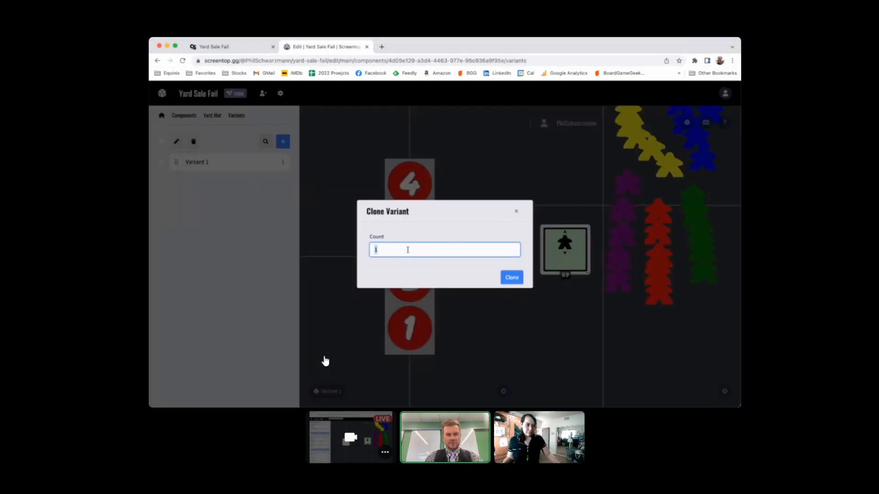
pyautogui.write('12')
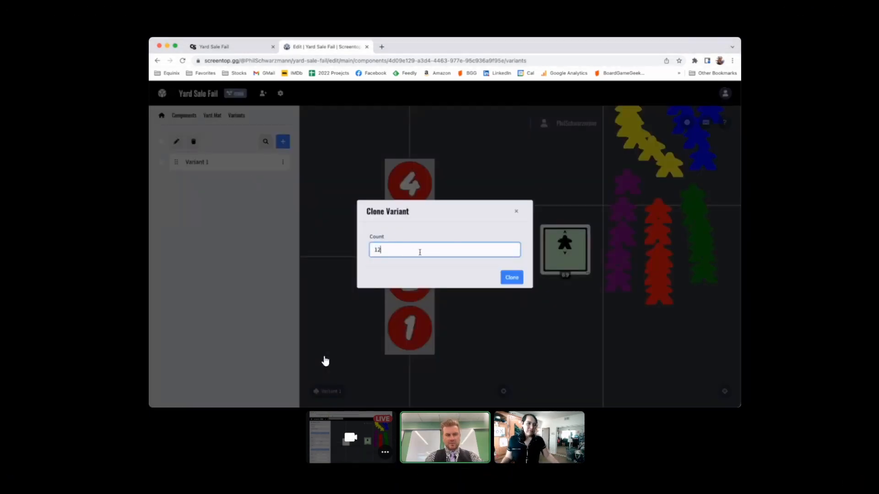
pyautogui.click(511, 279)
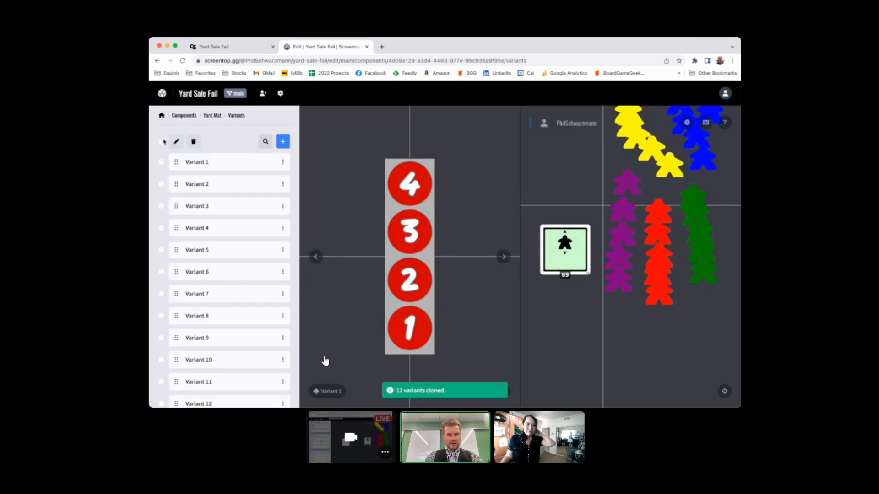
# Bulk-update all Yard Mat variants with a script that returns "assetIndex: index" and save the changes.
pyautogui.click(161, 141)
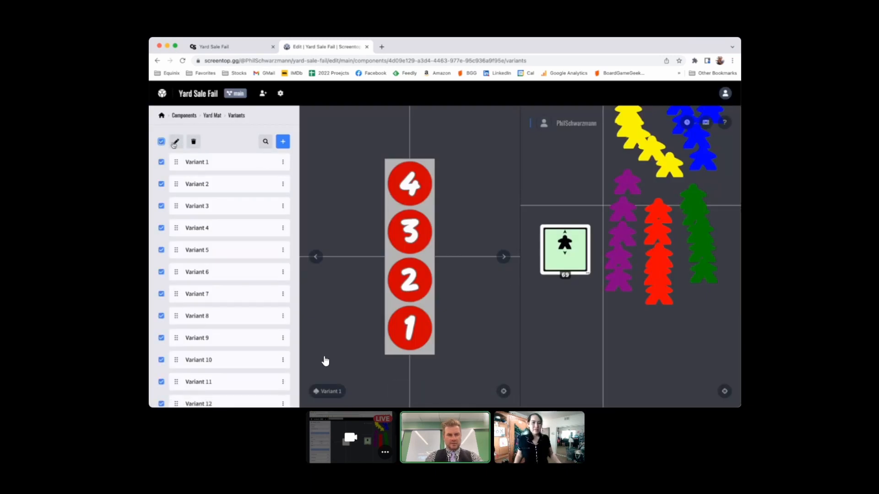
pyautogui.click(175, 142)
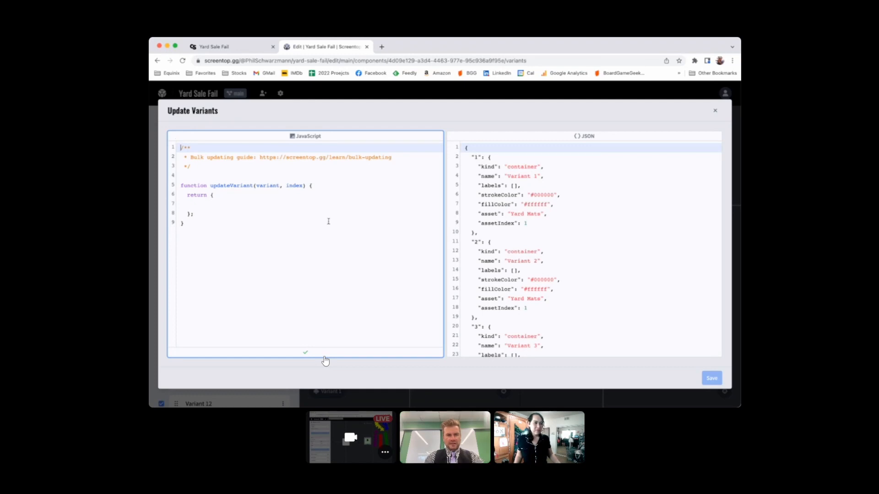
pyautogui.click(262, 207)
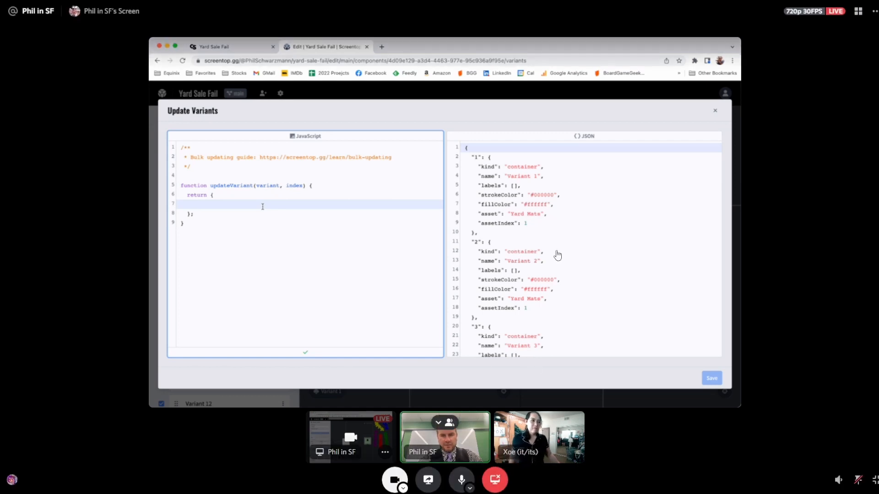
pyautogui.write('aaasetInd')
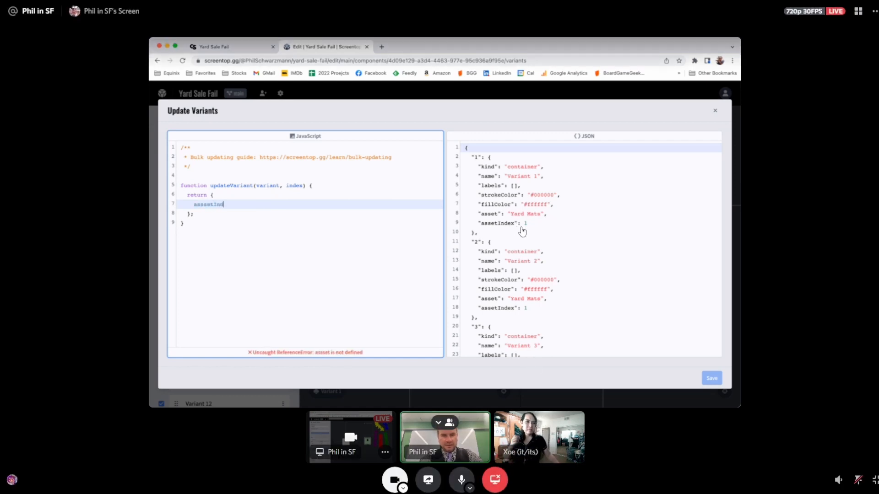
pyautogui.press('BackSpace')
pyautogui.press('BackSpace')
pyautogui.press('BackSpace')
pyautogui.press('BackSpace')
pyautogui.press('BackSpace')
pyautogui.press('BackSpace')
pyautogui.write('e')
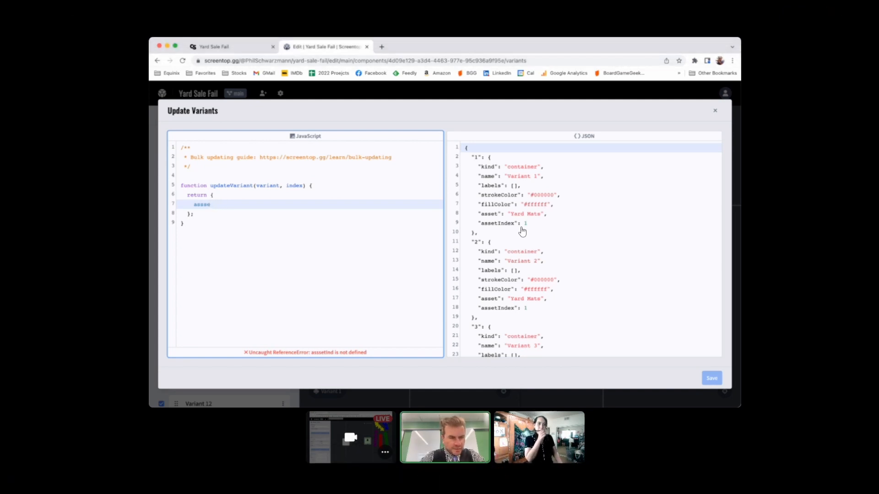
pyautogui.press('BackSpace')
pyautogui.write('s')
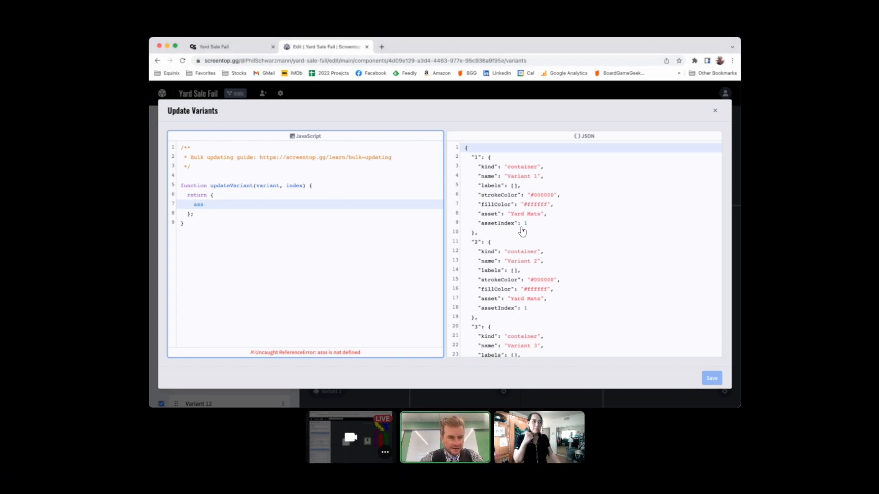
pyautogui.write('et')
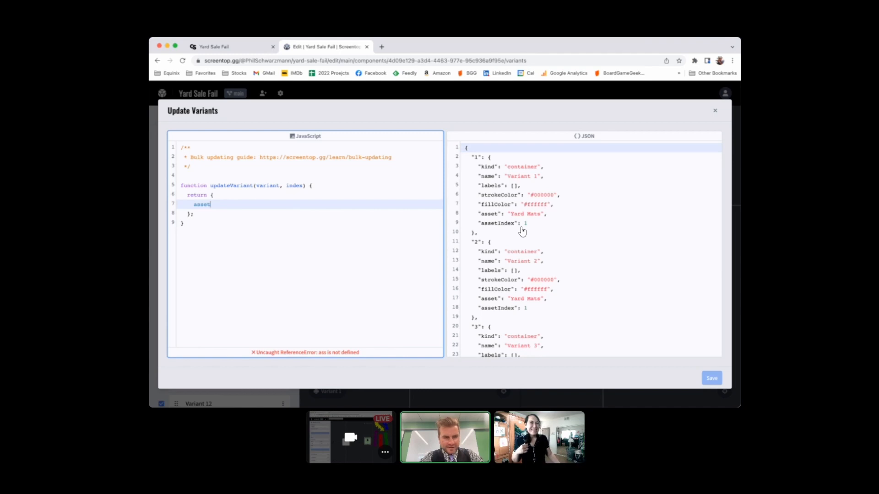
pyautogui.write('Index')
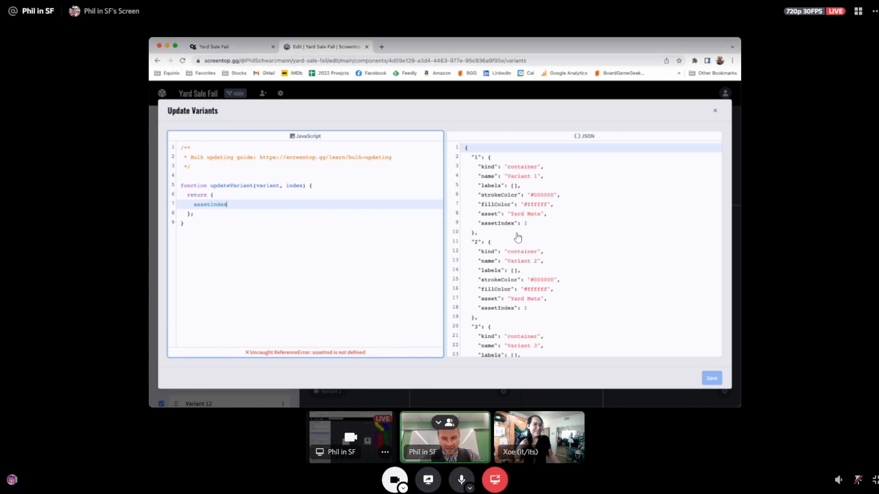
pyautogui.write(':')
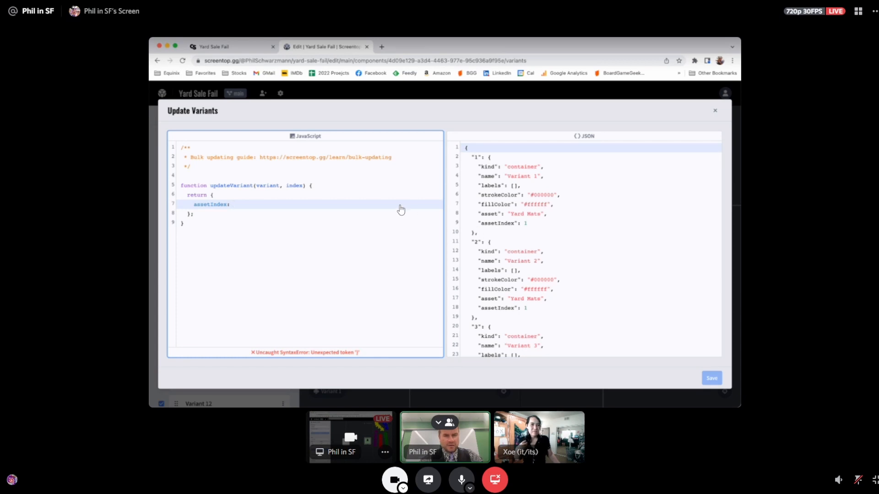
pyautogui.write(' index')
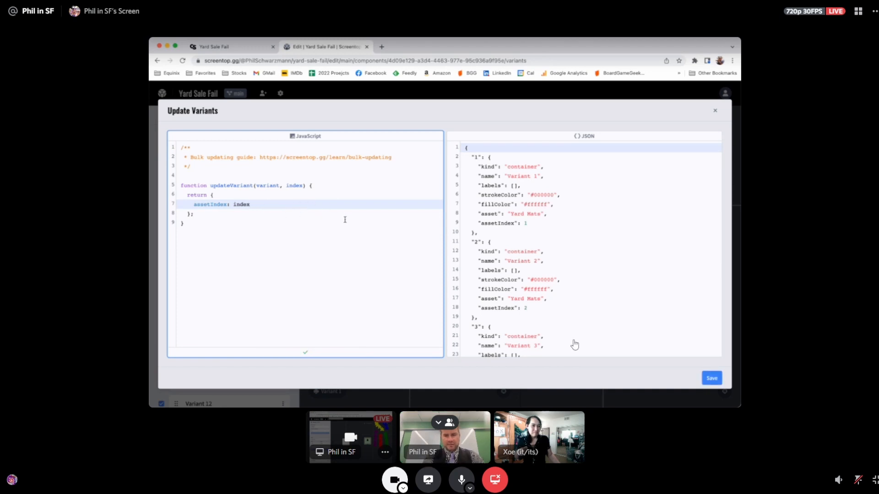
pyautogui.scroll(-5, 582, 321)
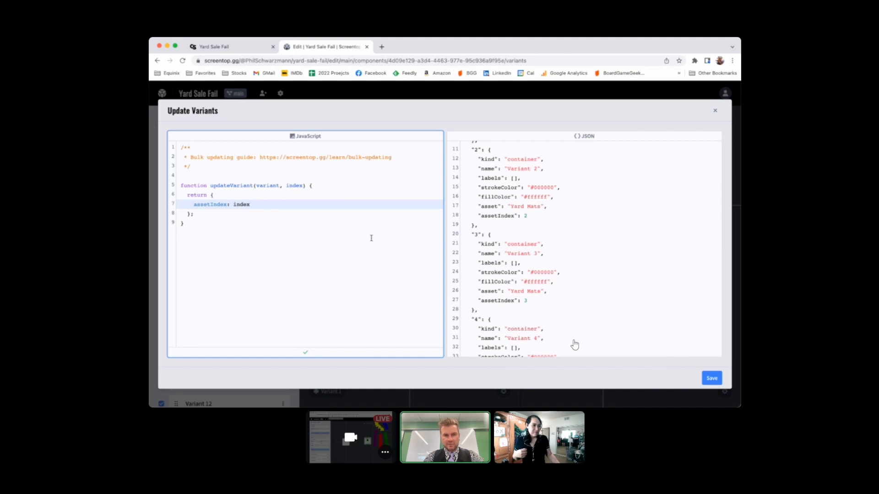
pyautogui.click(713, 379)
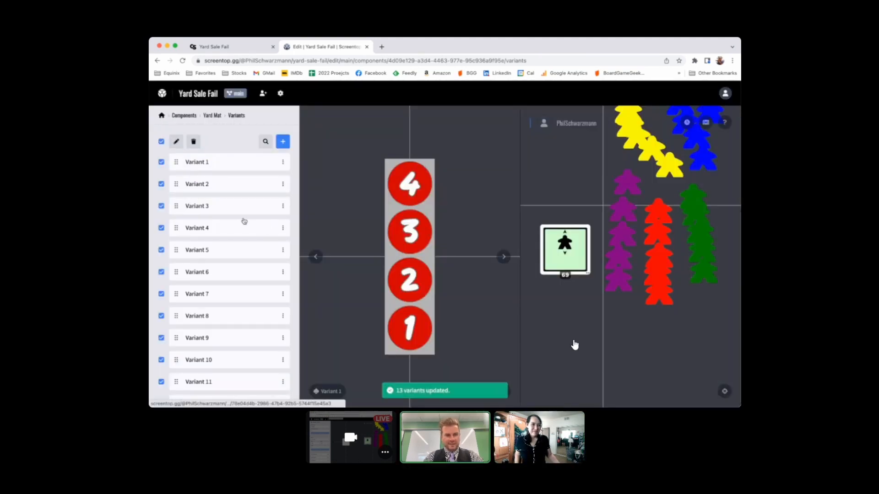
# Delete Variant 13 from the Yard Mat component's variants.
pyautogui.scroll(-2, 241, 220)
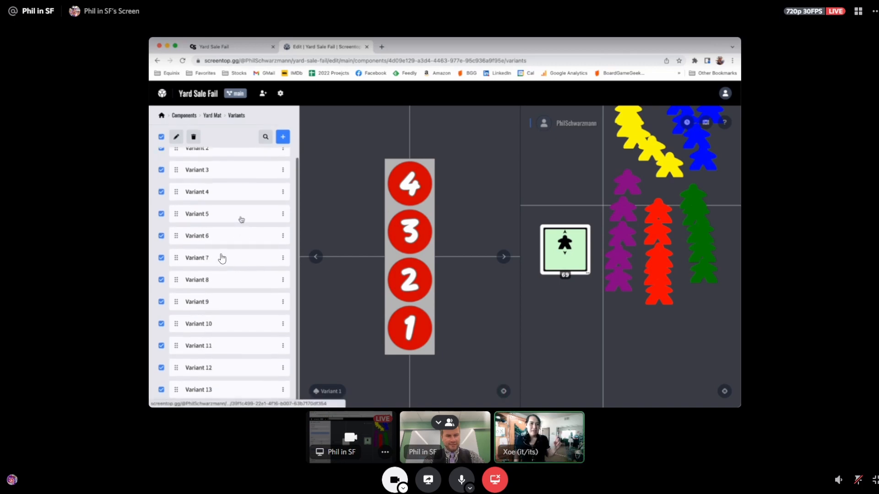
pyautogui.scroll(2, 242, 219)
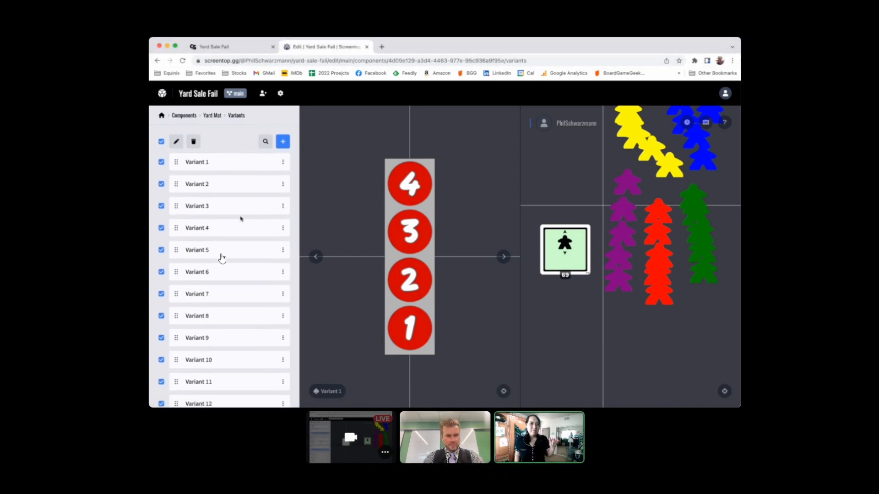
pyautogui.scroll(-2, 261, 310)
pyautogui.click(283, 390)
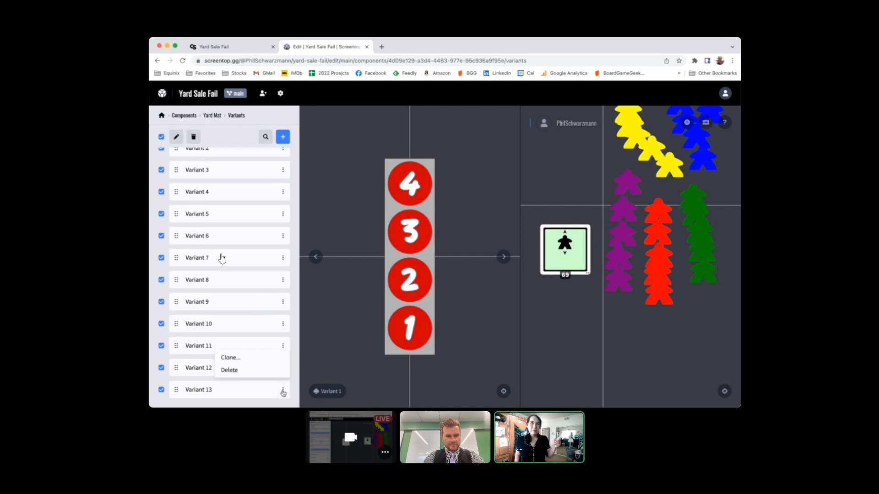
pyautogui.click(254, 375)
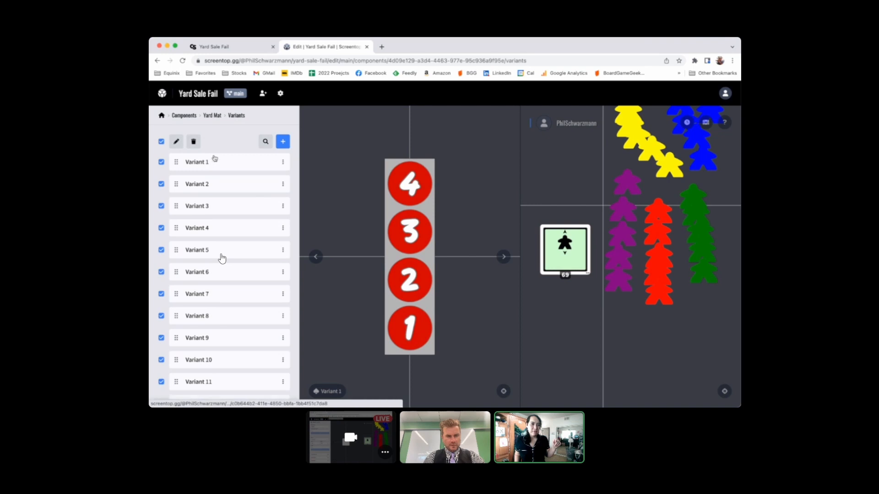
pyautogui.click(282, 163)
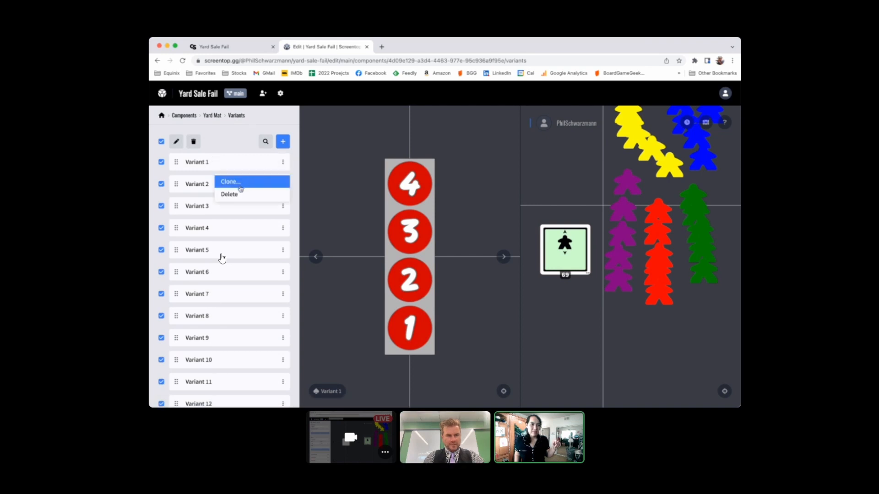
pyautogui.click(238, 147)
pyautogui.scroll(-1, 241, 259)
pyautogui.scroll(-1, 240, 259)
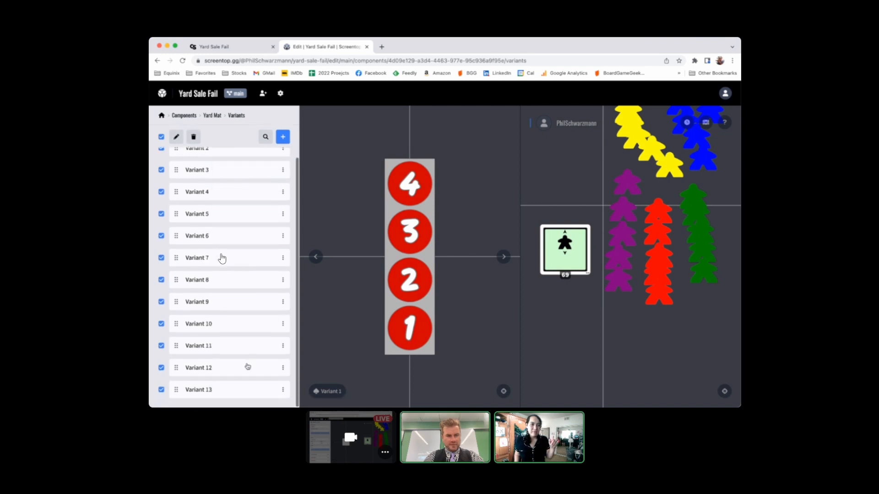
pyautogui.scroll(2, 264, 248)
pyautogui.scroll(-2, 282, 275)
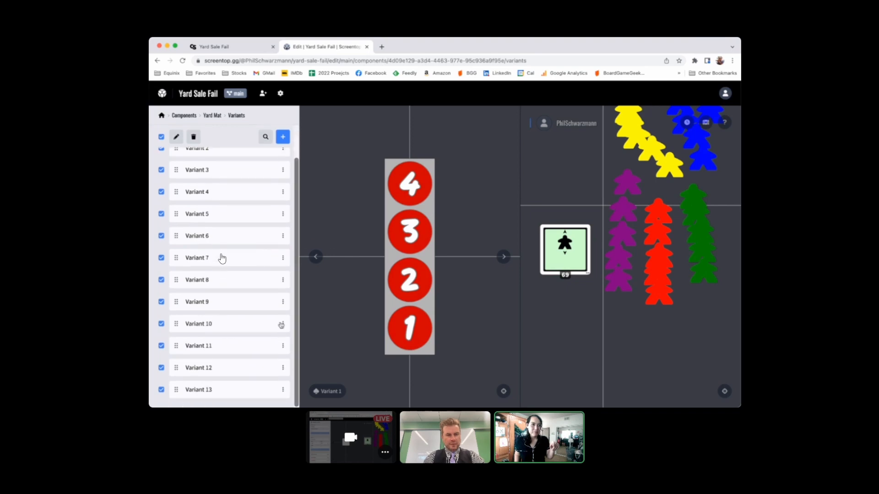
pyautogui.click(283, 390)
pyautogui.click(245, 371)
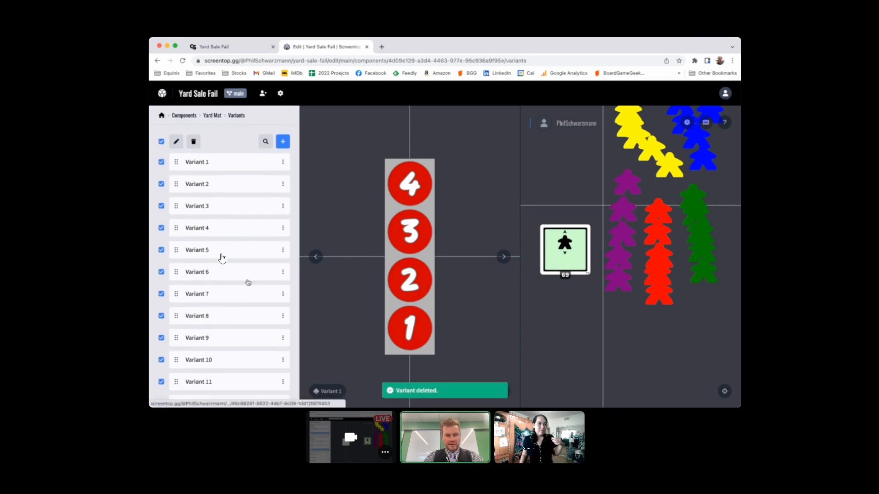
# Step through the previews of the Yard Mat variants to check the image each one shows.
pyautogui.click(503, 257)
pyautogui.click(504, 257)
pyautogui.click(503, 257)
pyautogui.click(504, 258)
pyautogui.click(504, 257)
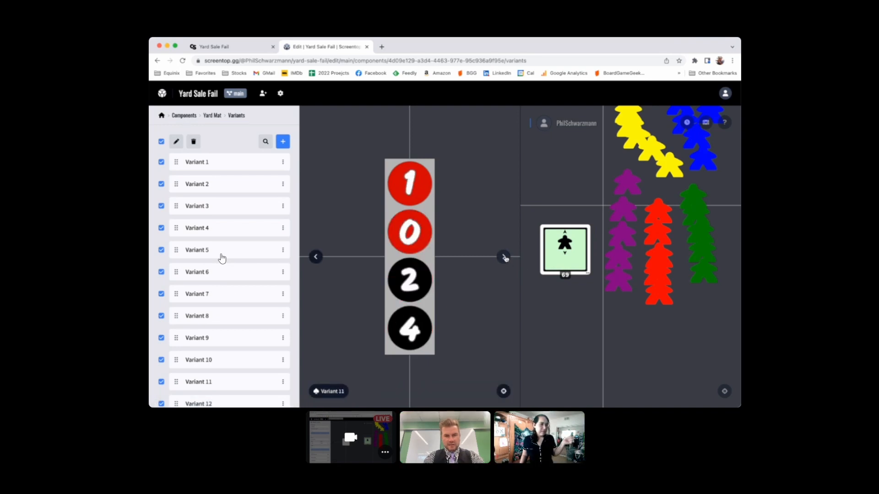
pyautogui.click(503, 257)
pyautogui.click(504, 257)
pyautogui.click(504, 257)
pyautogui.click(504, 257)
pyautogui.click(504, 257)
pyautogui.click(504, 258)
pyautogui.click(503, 256)
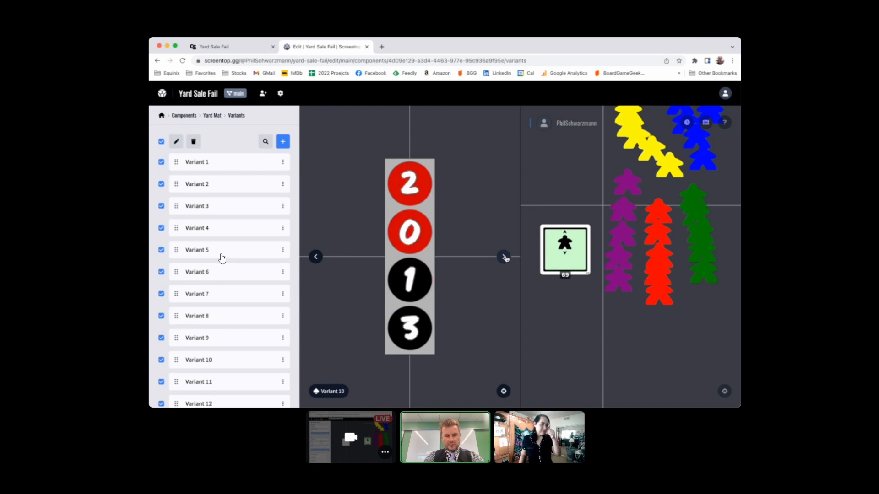
pyautogui.click(503, 257)
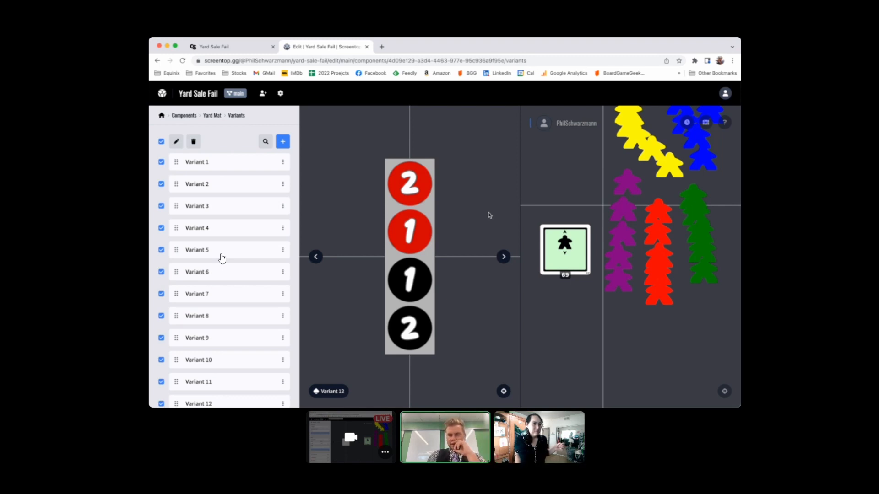
# Create all Yard Mat variants on the table from the chest, and close the chest.
pyautogui.click(704, 125)
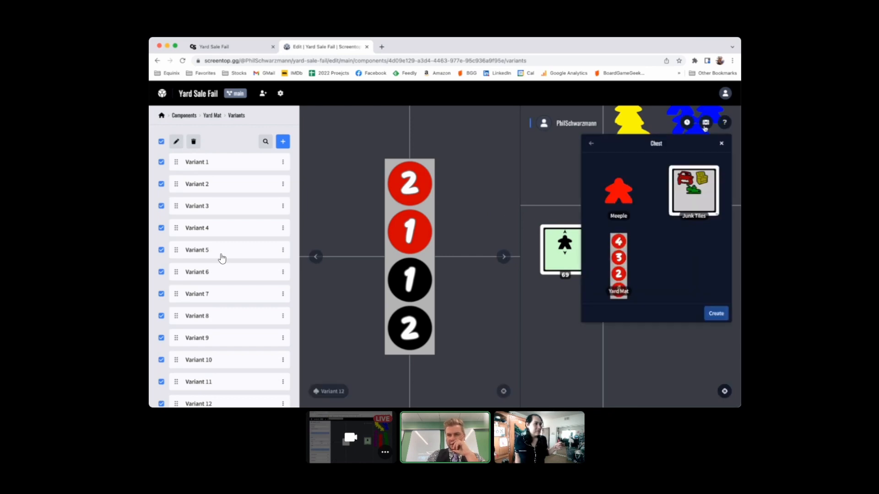
pyautogui.click(618, 261)
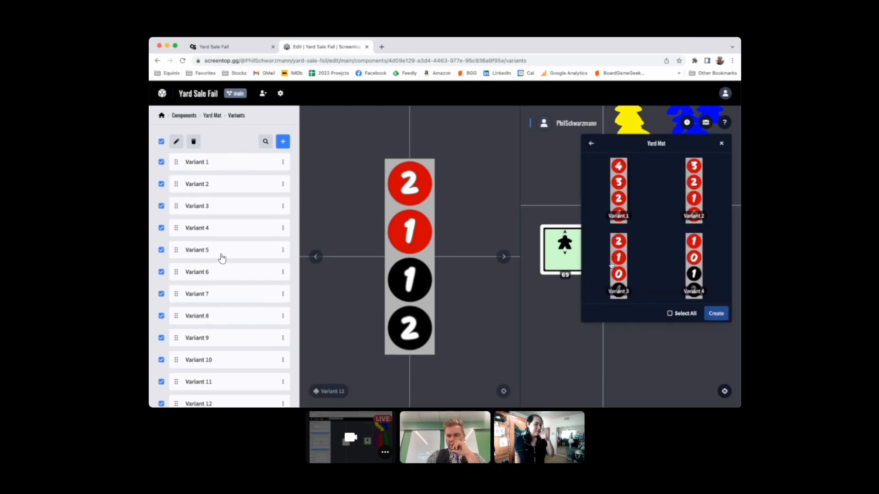
pyautogui.click(671, 315)
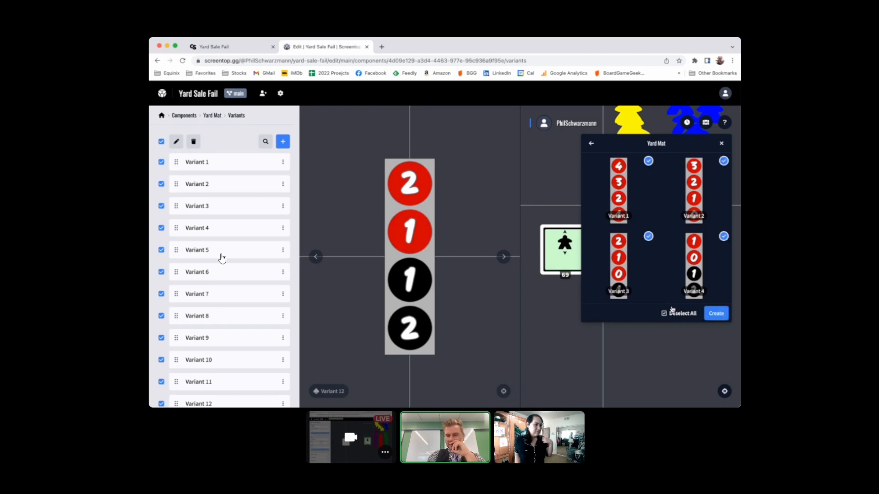
pyautogui.click(716, 314)
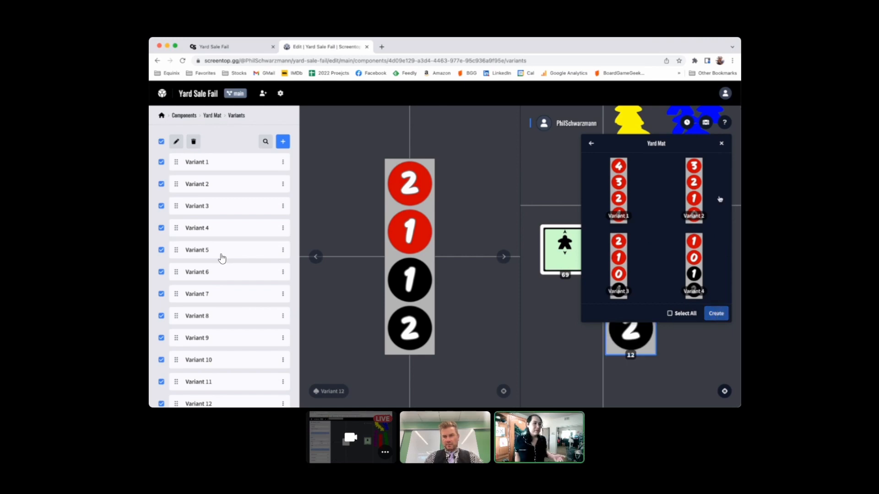
pyautogui.click(722, 144)
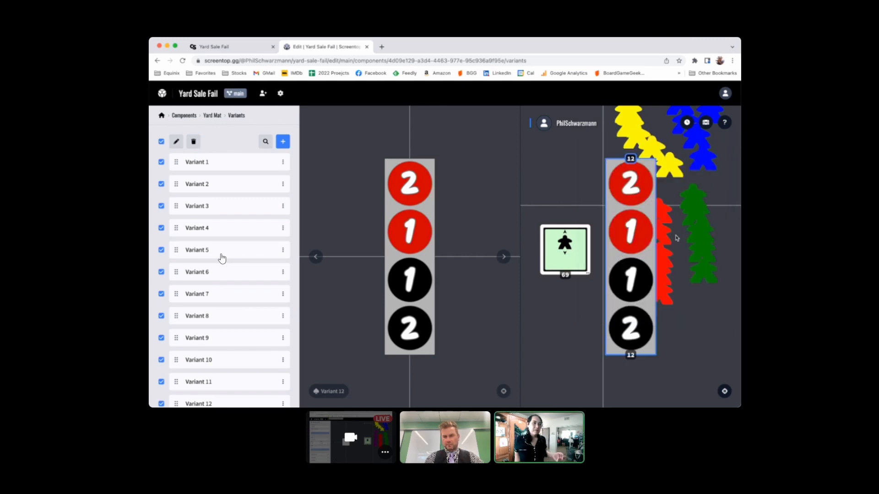
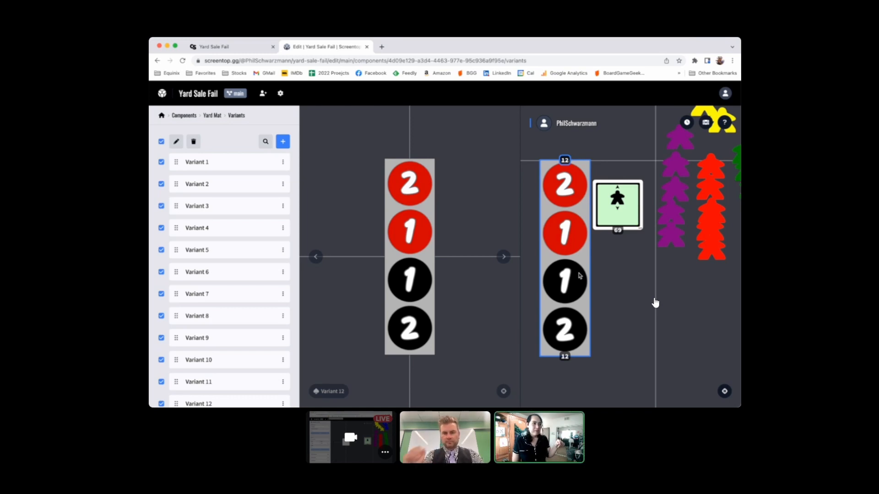
# Take the top Yard Mat off the stack on the table and place it separately just below the Junk Tiles stack.
pyautogui.moveTo(569, 259); pyautogui.dragTo(632, 314)
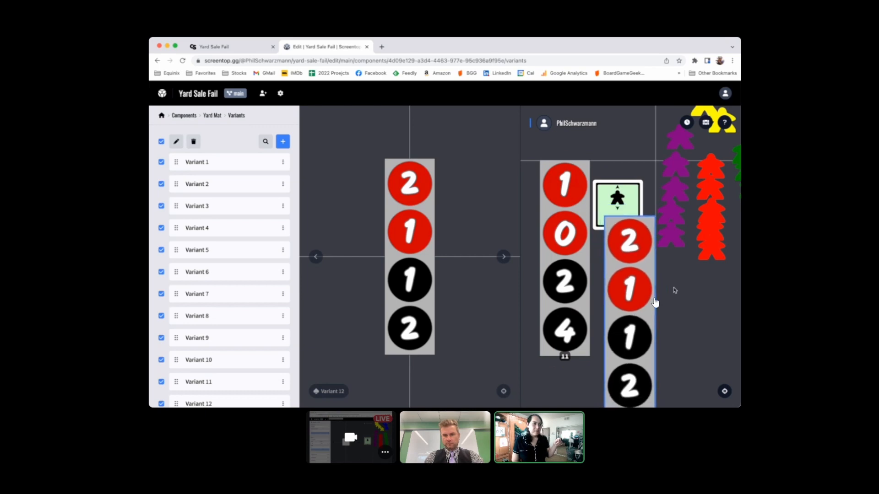
pyautogui.scroll(-2, 681, 290)
pyautogui.scroll(2, 681, 290)
pyautogui.scroll(-1, 690, 292)
pyautogui.hscroll(2, 689, 291)
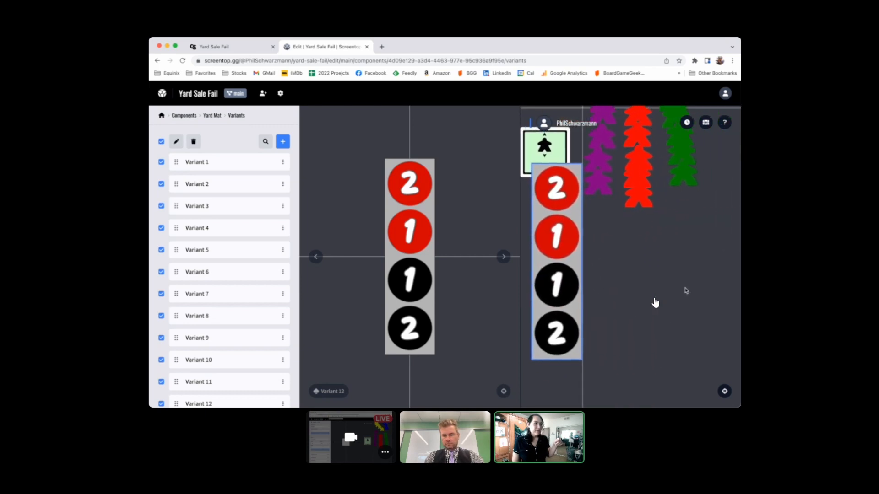
pyautogui.hscroll(-1, 655, 302)
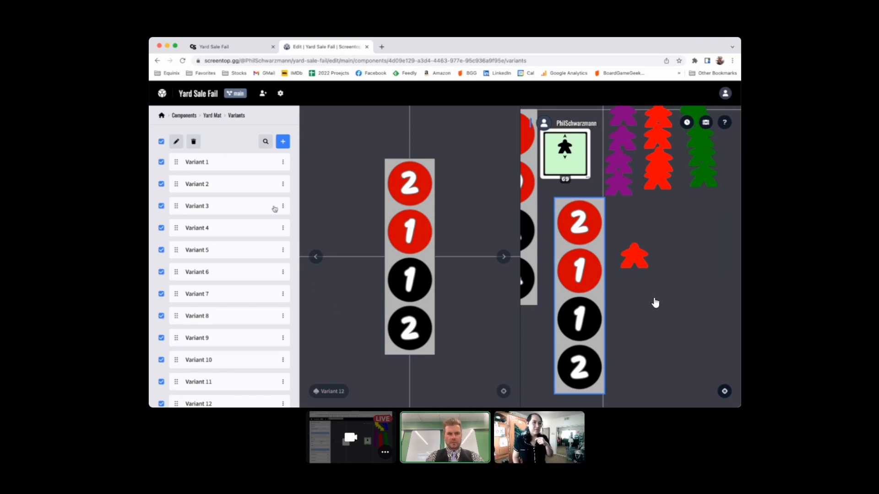
# Set Meeple as a child component of the Yard Mat's Dropzone 1, save, and try placing the red meeple on the separate mat.
pyautogui.click(215, 116)
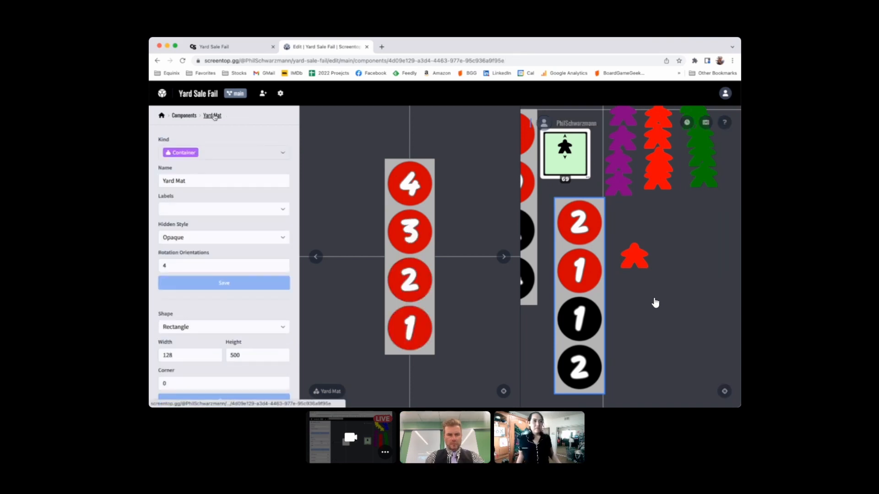
pyautogui.click(189, 116)
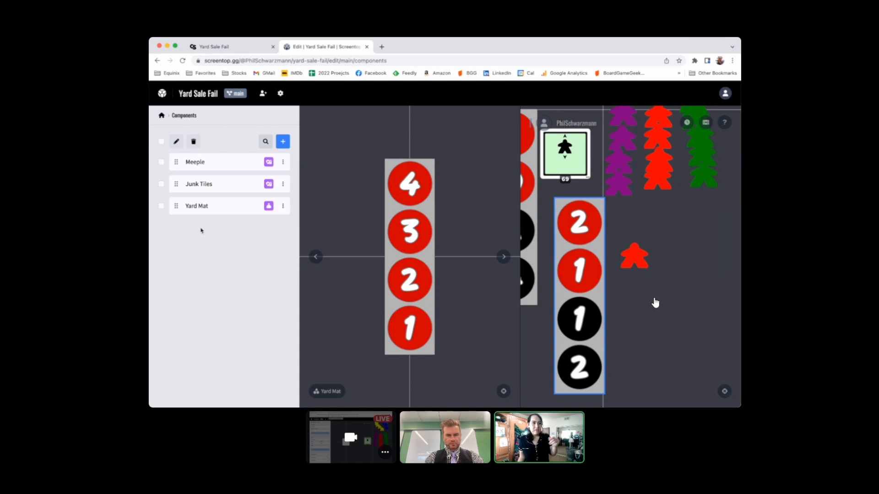
pyautogui.click(197, 205)
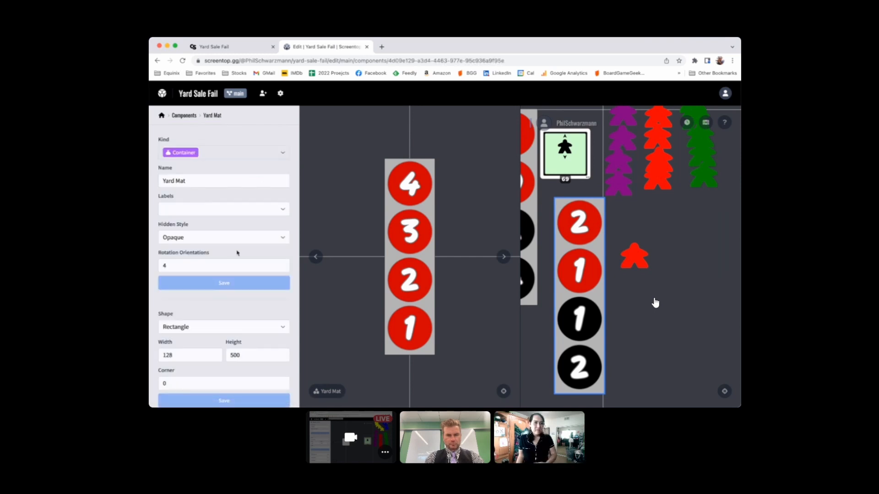
pyautogui.scroll(-5, 238, 253)
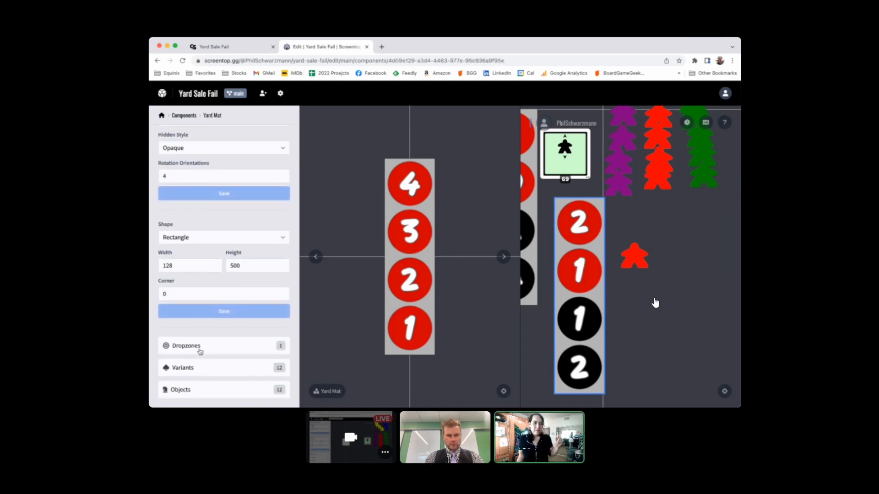
pyautogui.click(200, 348)
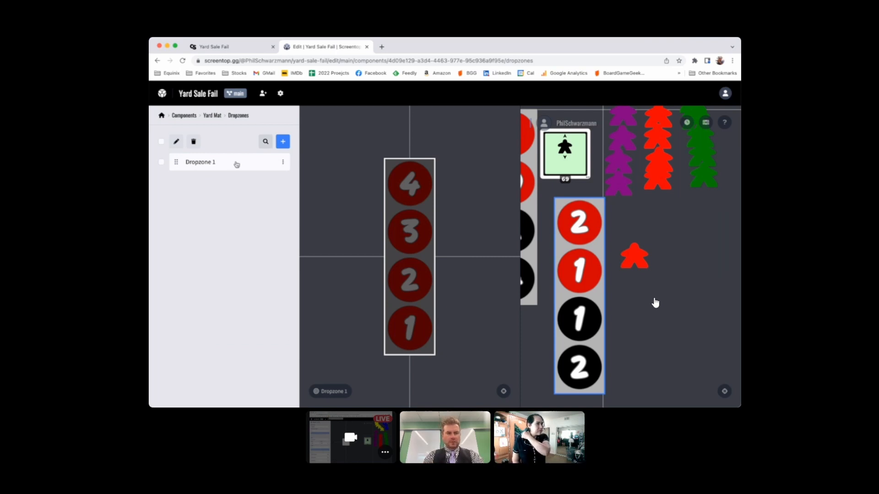
pyautogui.click(202, 163)
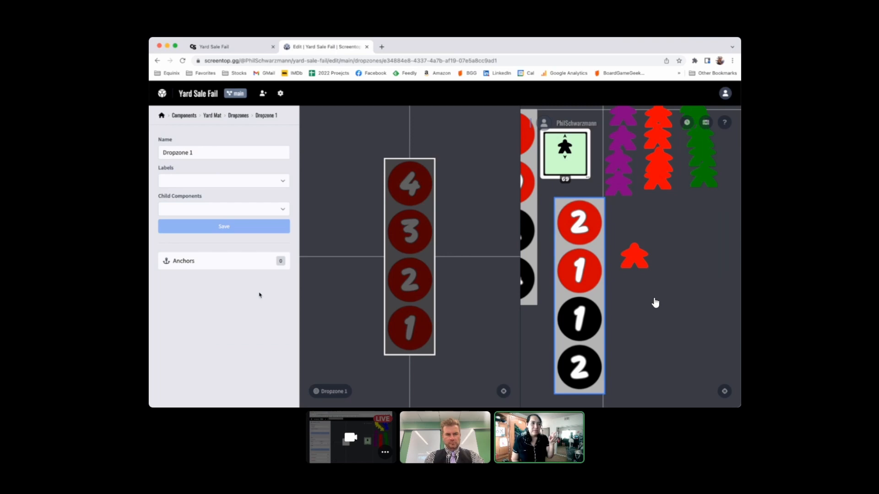
pyautogui.click(283, 207)
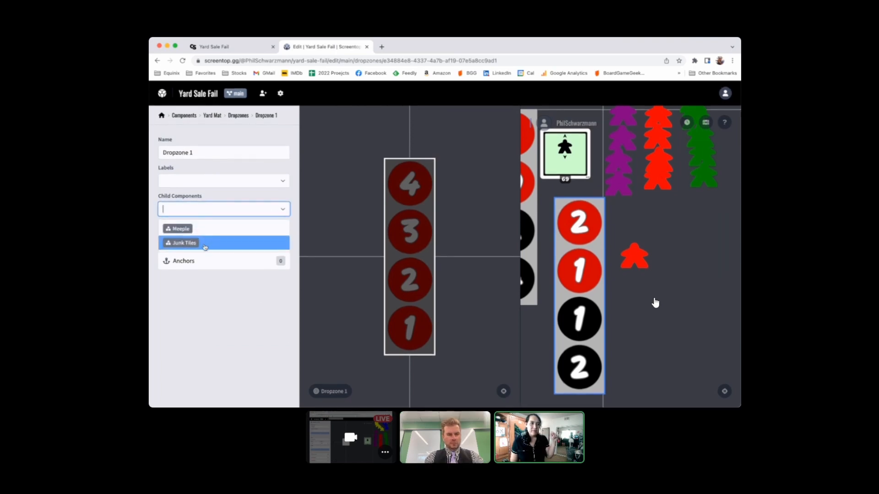
pyautogui.click(185, 228)
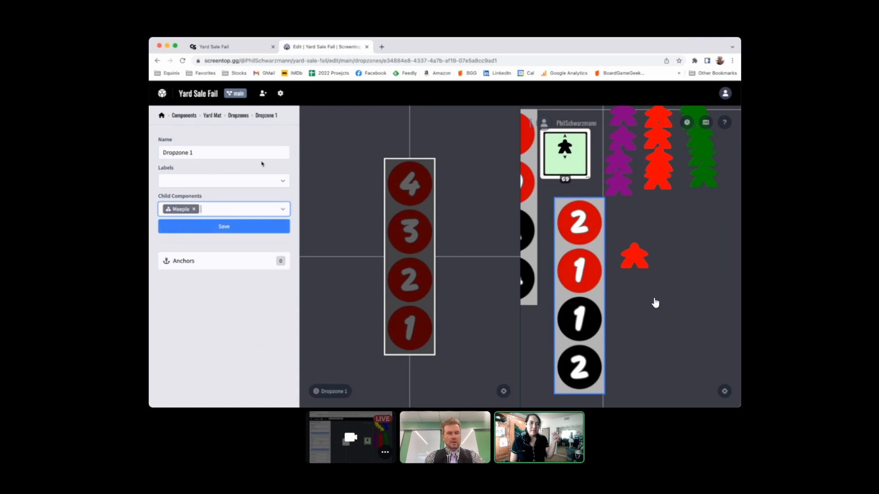
pyautogui.click(223, 228)
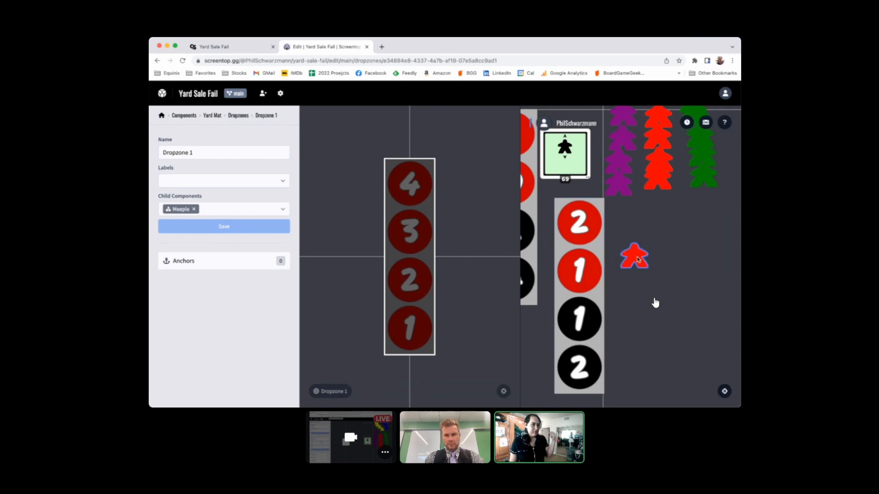
pyautogui.moveTo(638, 259); pyautogui.dragTo(605, 262)
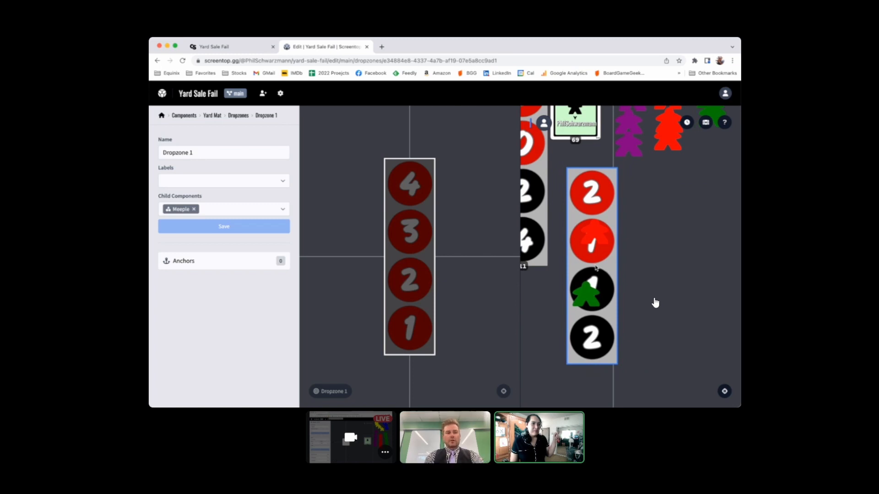
# Add an anchor of kind Point to the Yard Mat's Dropzone 1.
pyautogui.click(216, 261)
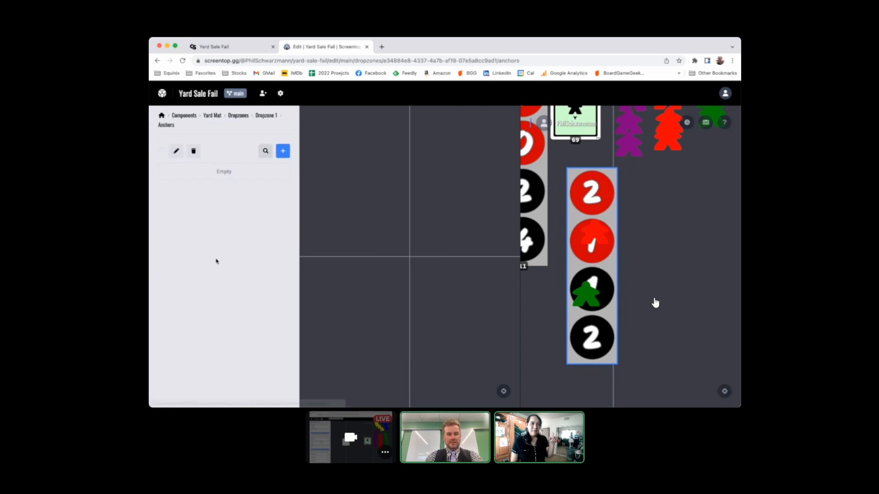
pyautogui.click(284, 152)
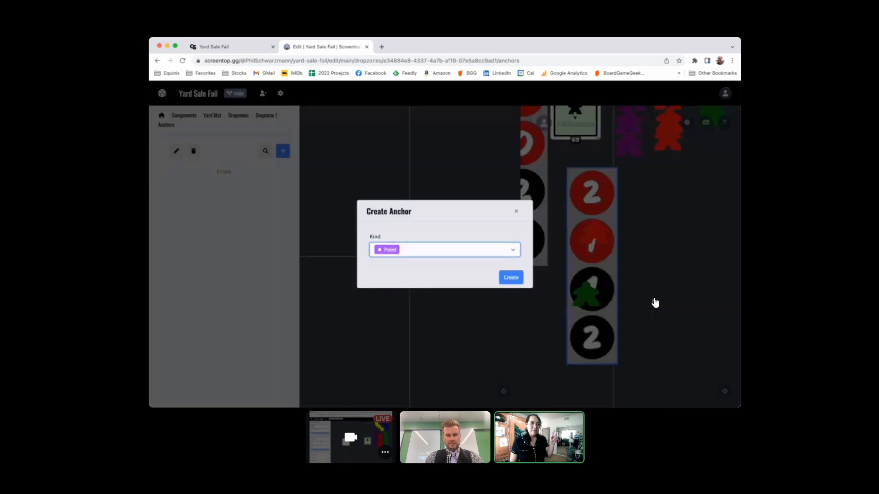
pyautogui.click(510, 248)
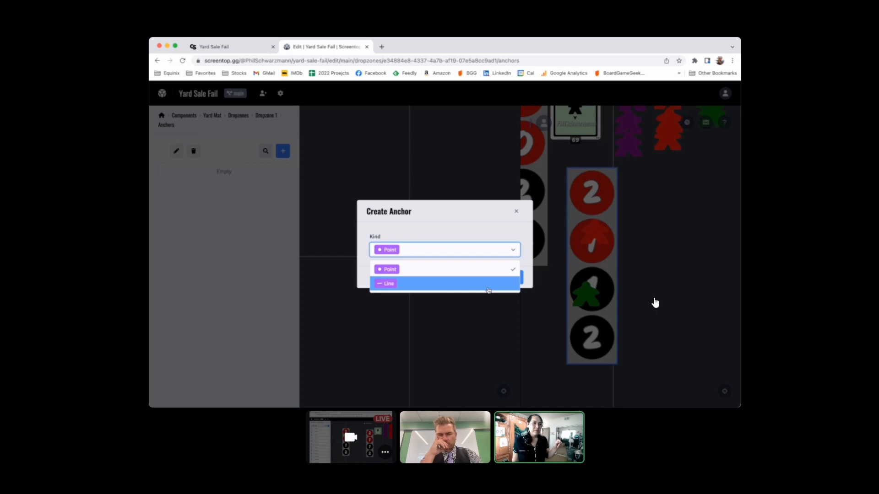
pyautogui.click(490, 270)
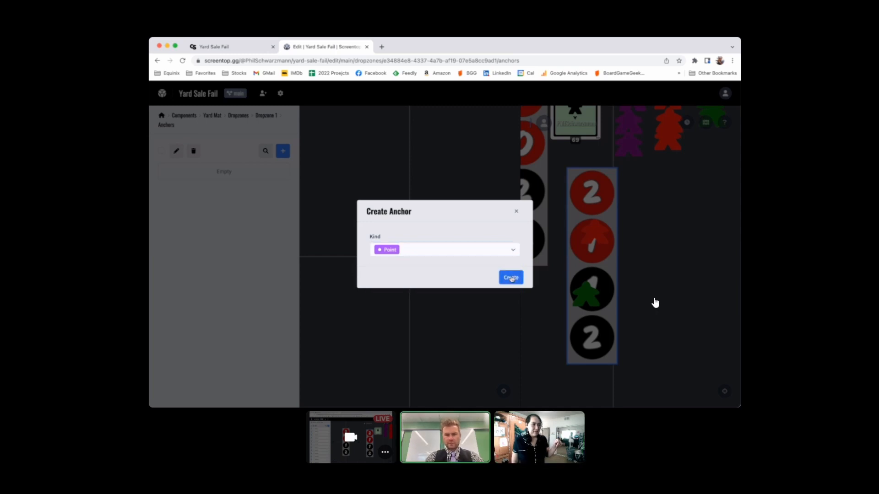
pyautogui.click(512, 278)
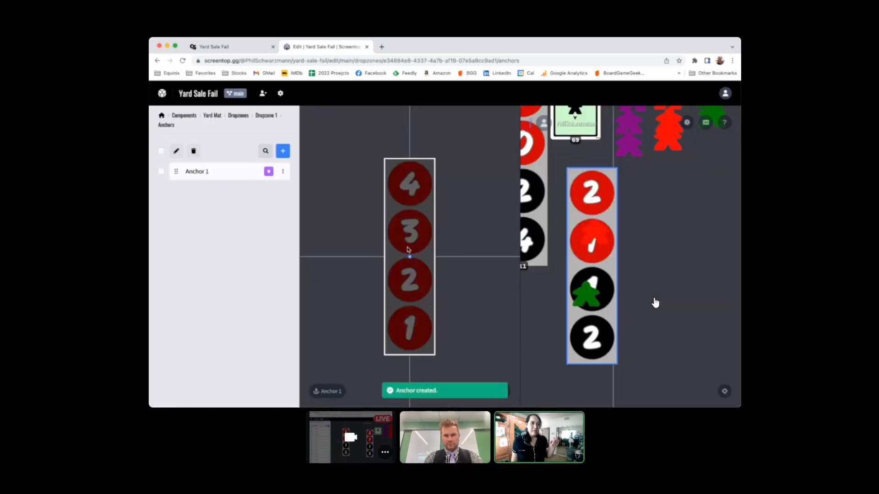
# Set the Y position of Anchor 1 in the Yard Mat's Dropzone 1 to -200 and save it.
pyautogui.moveTo(410, 258); pyautogui.dragTo(411, 254)
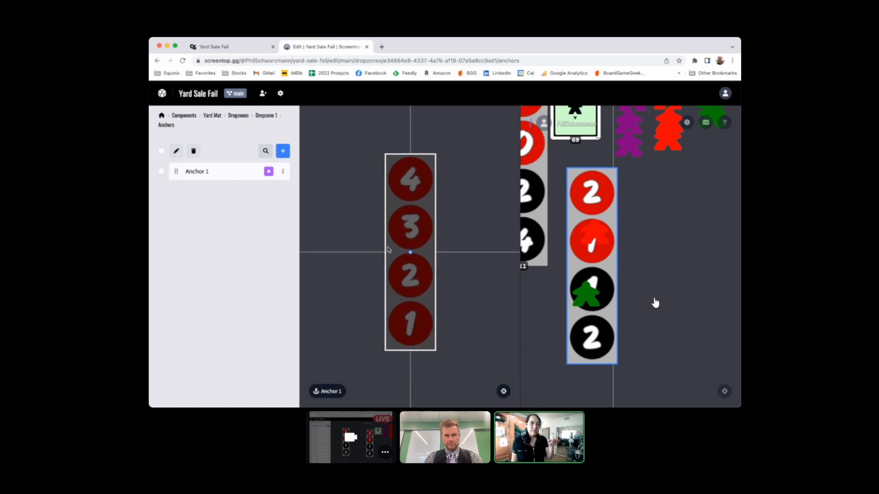
pyautogui.click(283, 173)
pyautogui.click(205, 173)
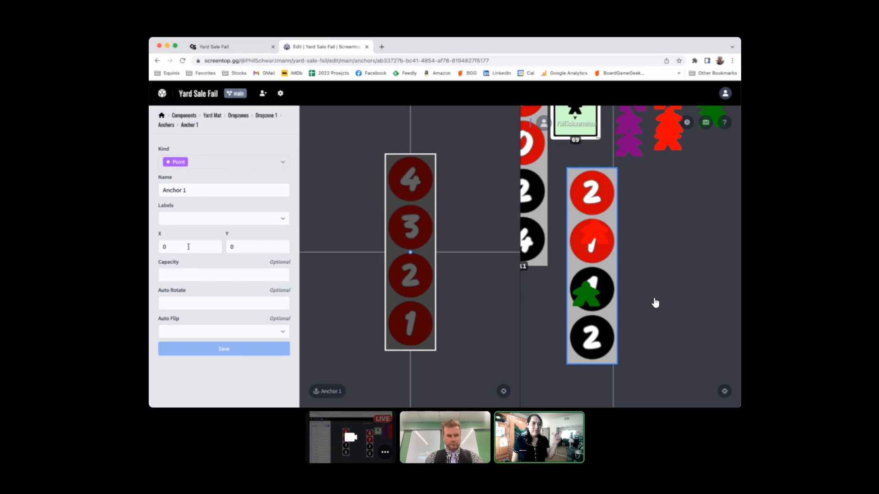
pyautogui.doubleClick(242, 246)
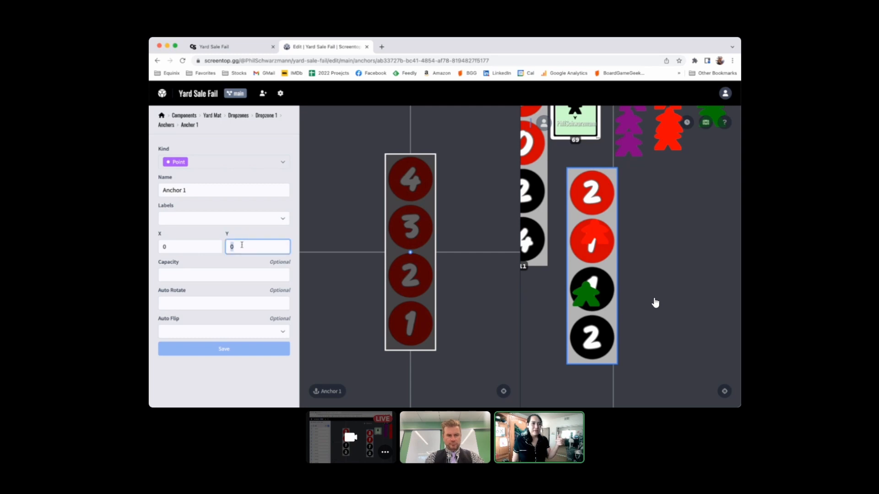
pyautogui.write('-100')
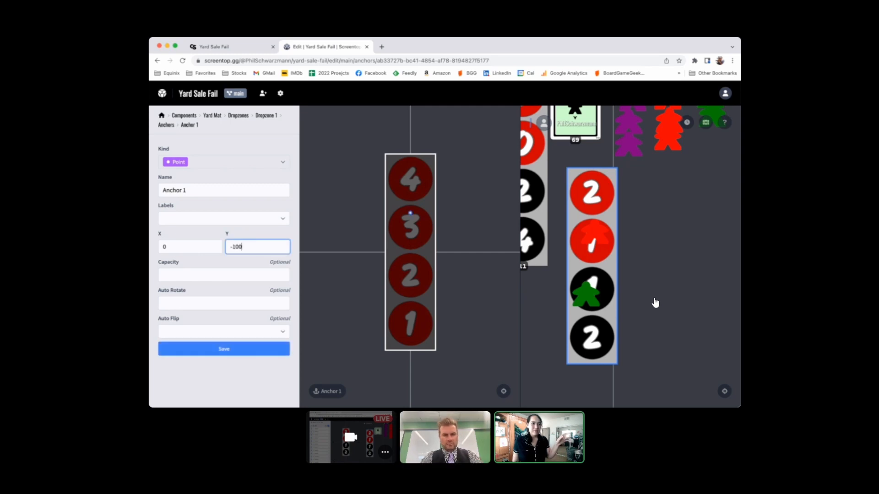
pyautogui.press('Return')
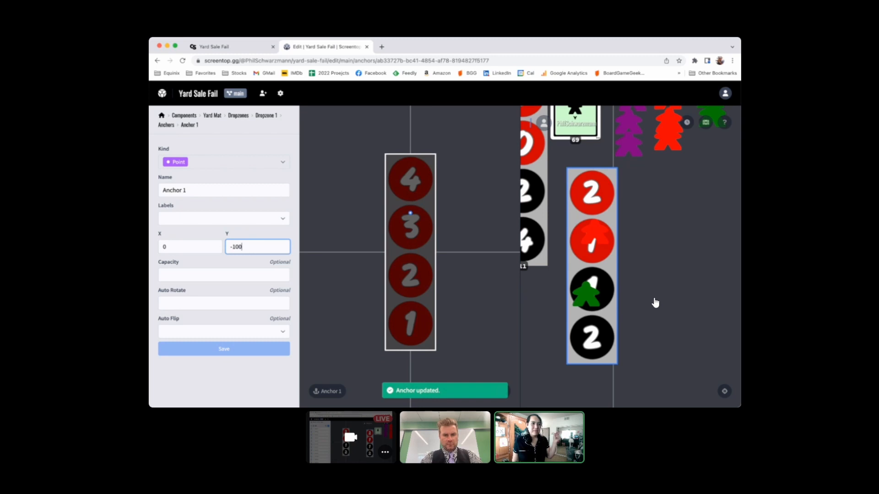
pyautogui.press('BackSpace')
pyautogui.press('BackSpace')
pyautogui.press('BackSpace')
pyautogui.write('200')
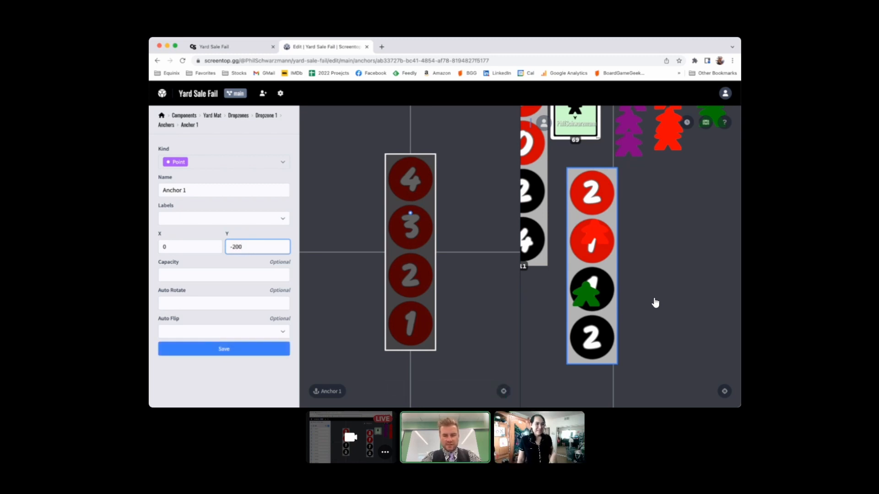
pyautogui.press('Return')
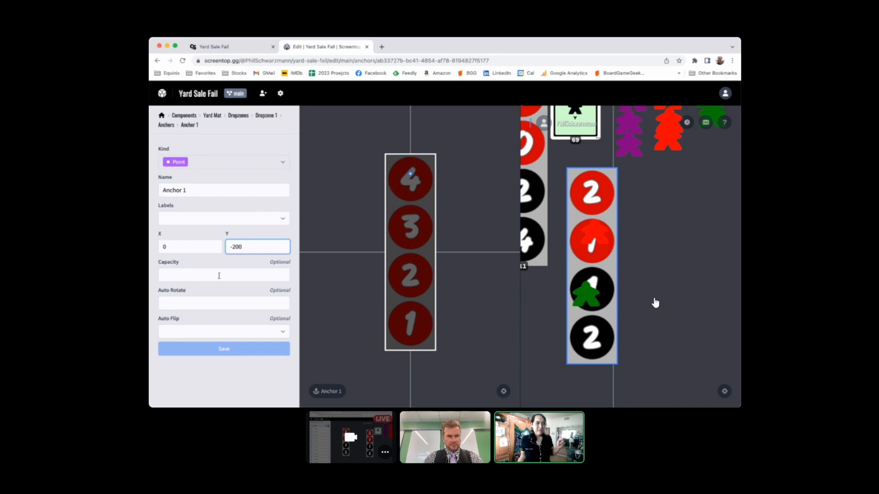
# Give Anchor 1 a capacity of 1 and an auto rotate of 0, leave auto flip empty, and save.
pyautogui.click(213, 221)
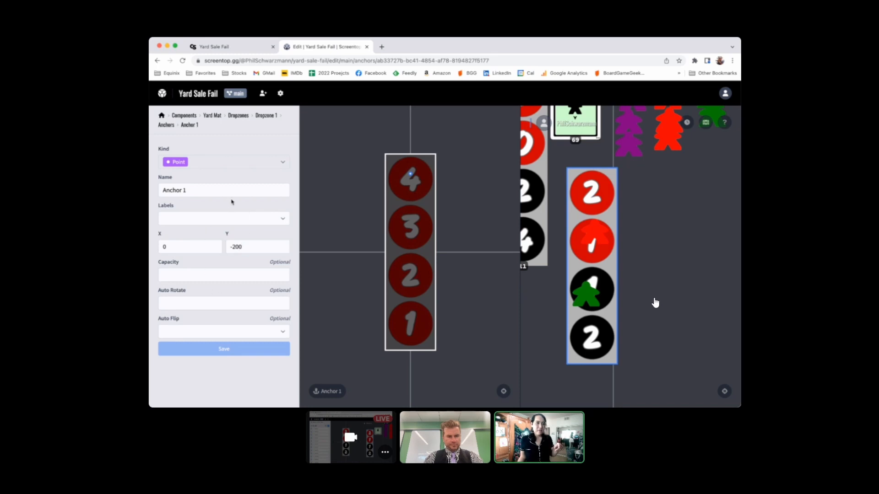
pyautogui.click(211, 275)
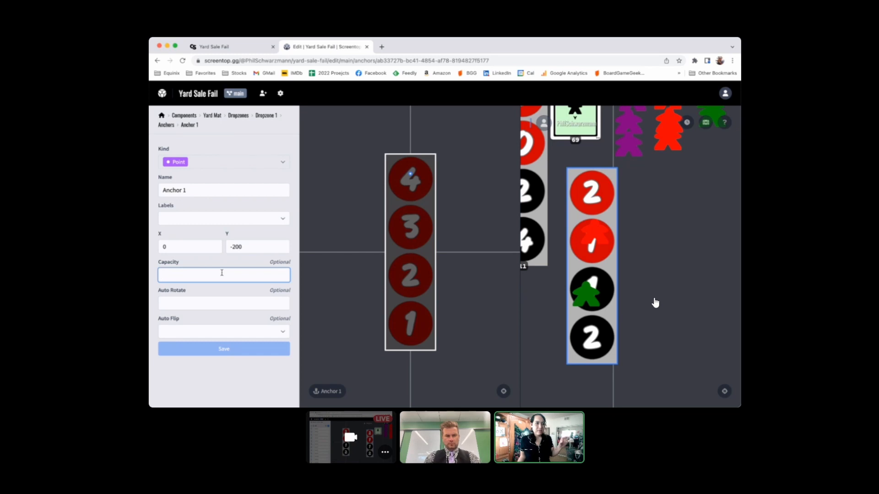
pyautogui.write('1')
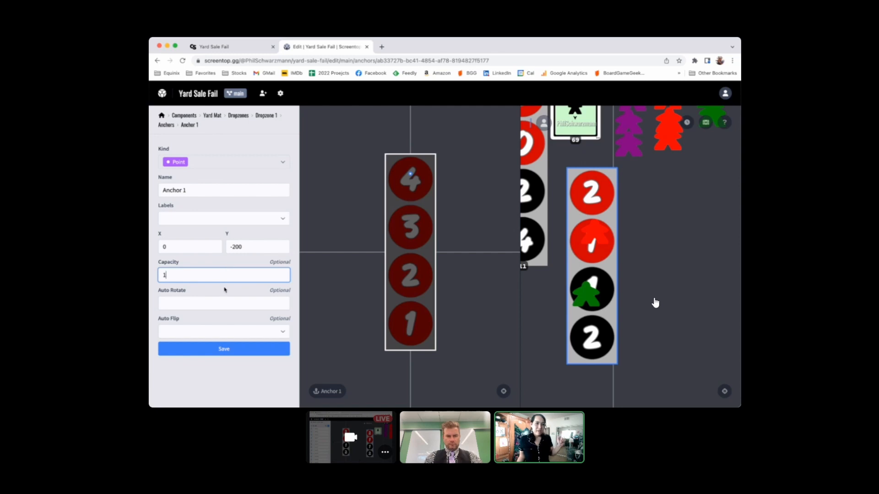
pyautogui.click(225, 290)
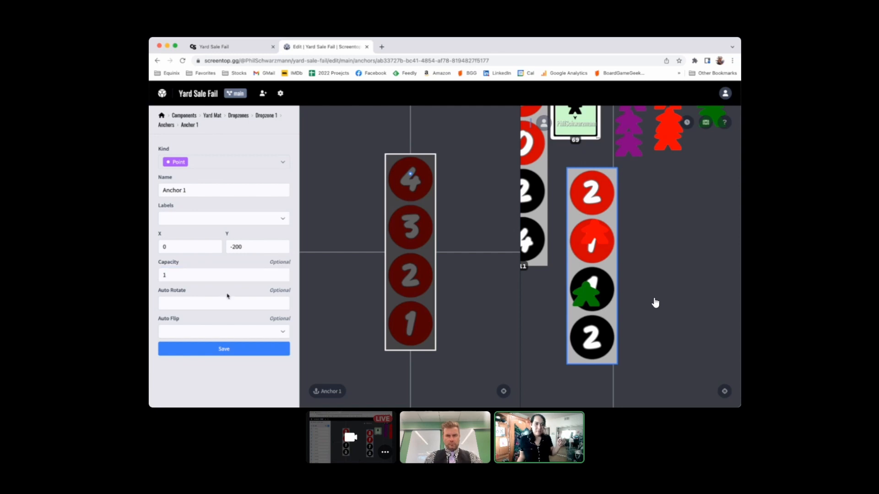
pyautogui.click(224, 298)
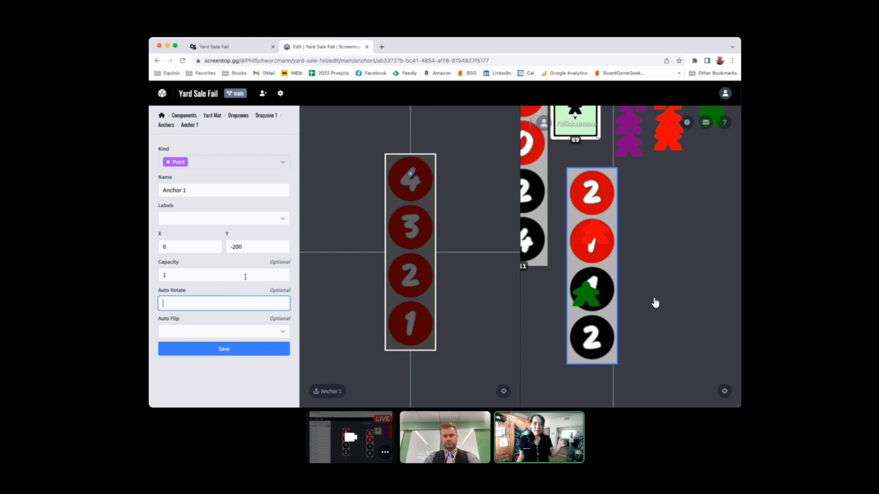
pyautogui.write('0')
pyautogui.click(255, 292)
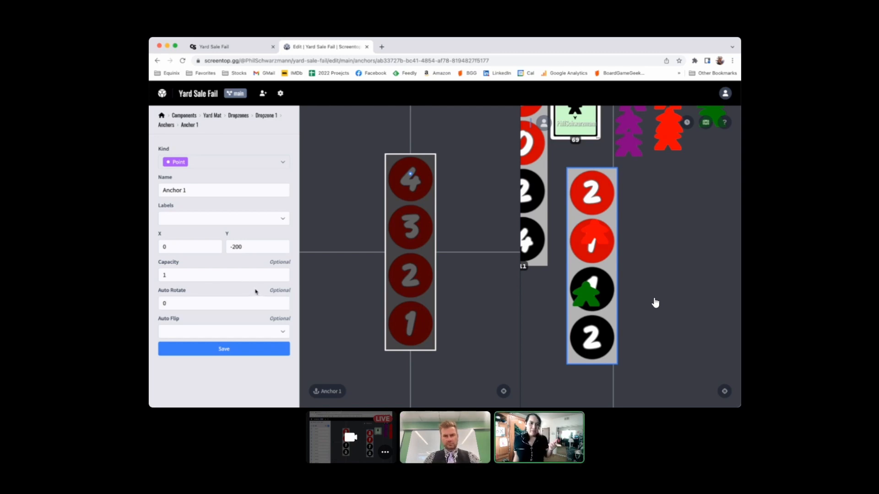
pyautogui.click(282, 331)
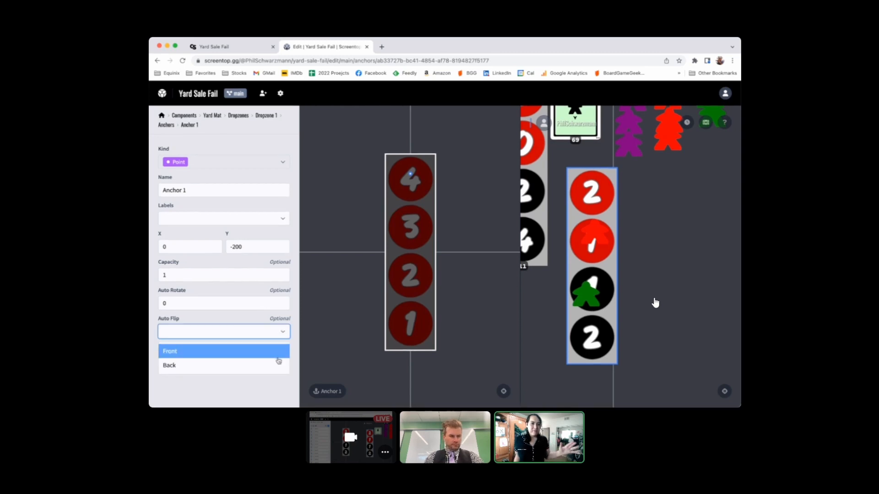
pyautogui.click(296, 322)
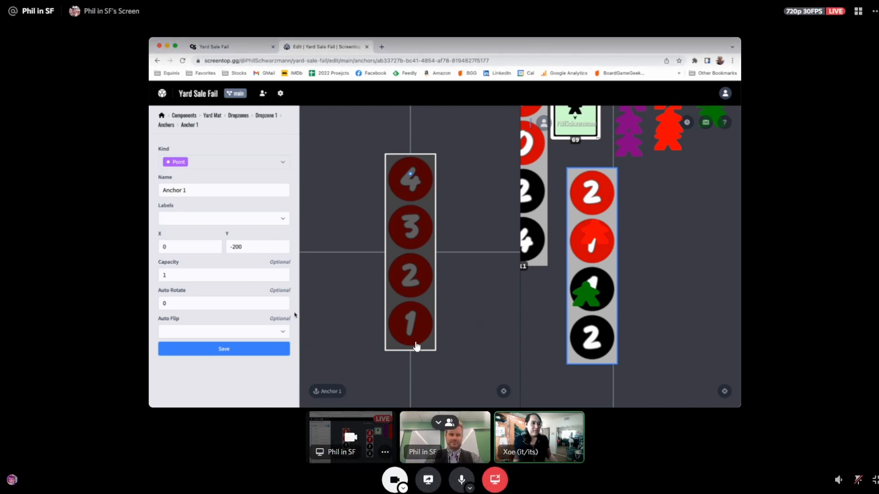
pyautogui.click(238, 349)
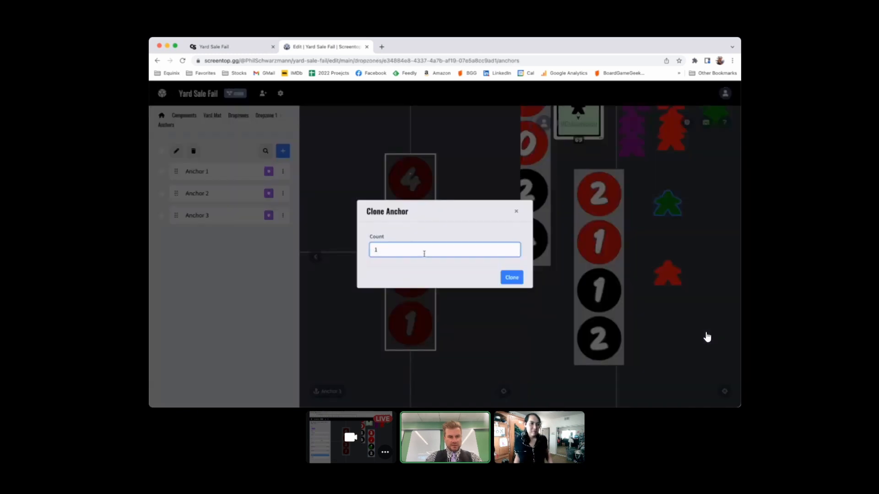
# Clone Anchor 3 once, set the new Anchor 4's Y position to 200, save, and return to the anchor list.
pyautogui.click(501, 275)
pyautogui.click(223, 246)
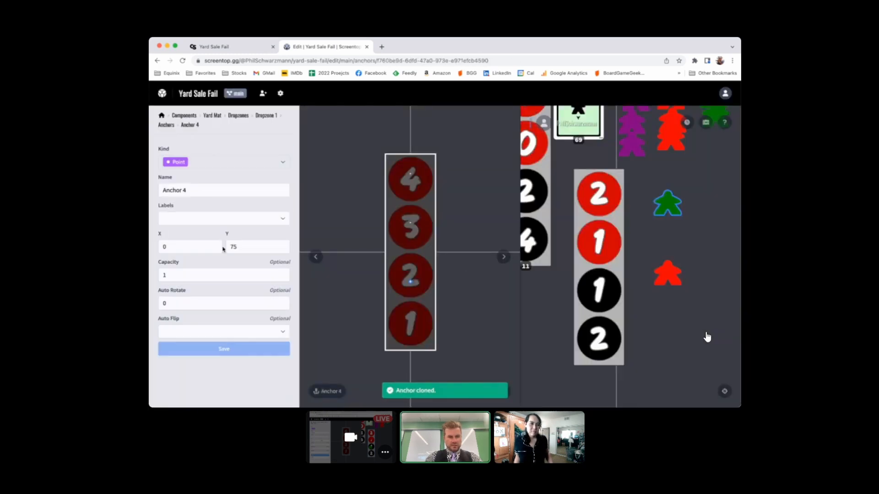
pyautogui.doubleClick(234, 247)
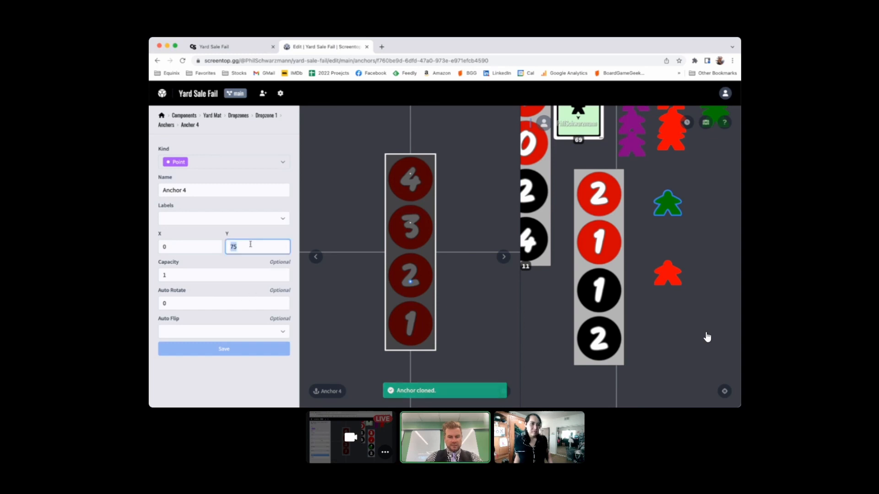
pyautogui.write('200')
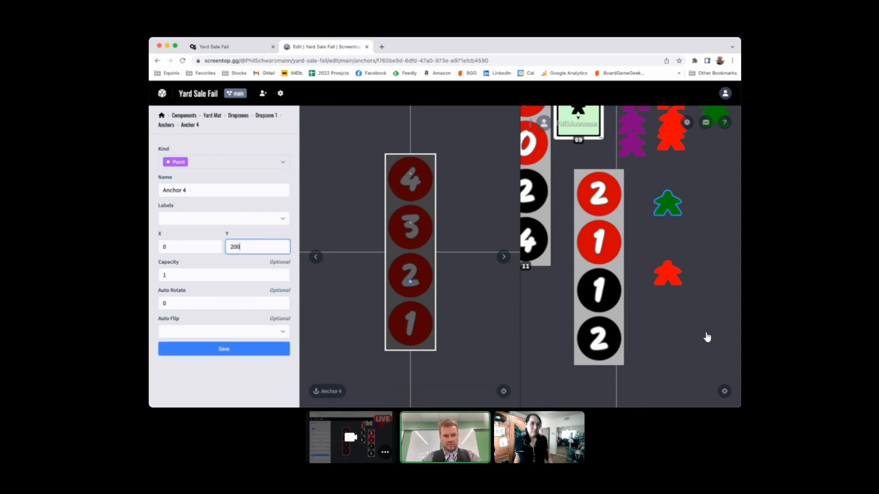
pyautogui.press('Return')
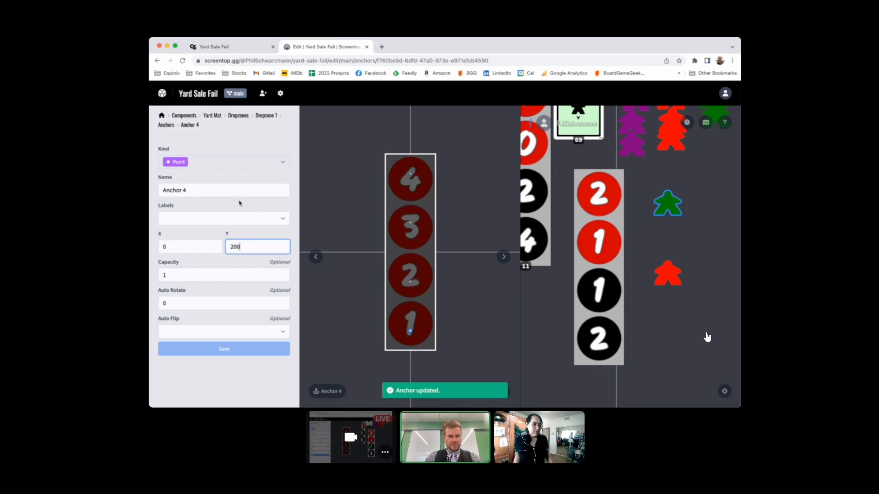
pyautogui.click(229, 190)
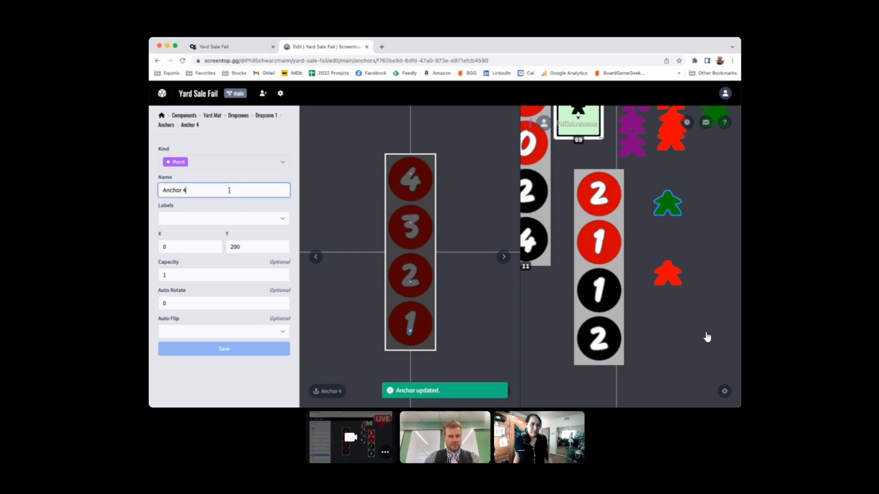
pyautogui.click(160, 125)
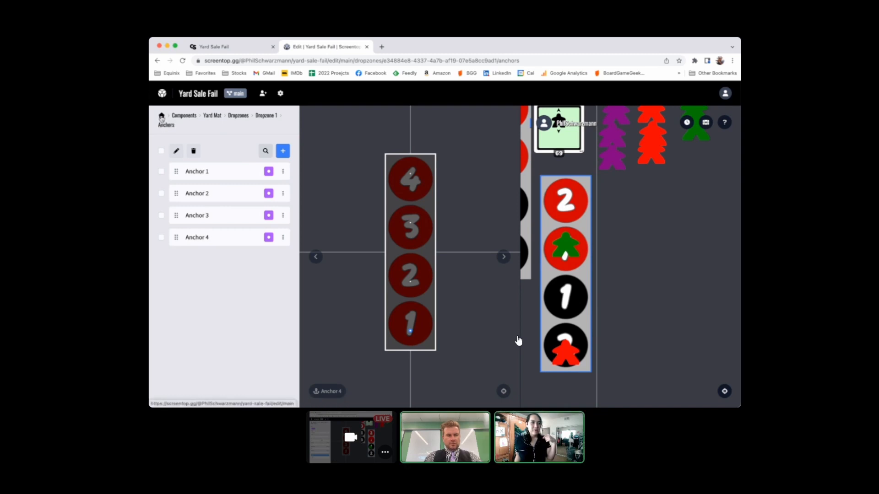
# Create a new component from the Blank Container template.
pyautogui.click(185, 116)
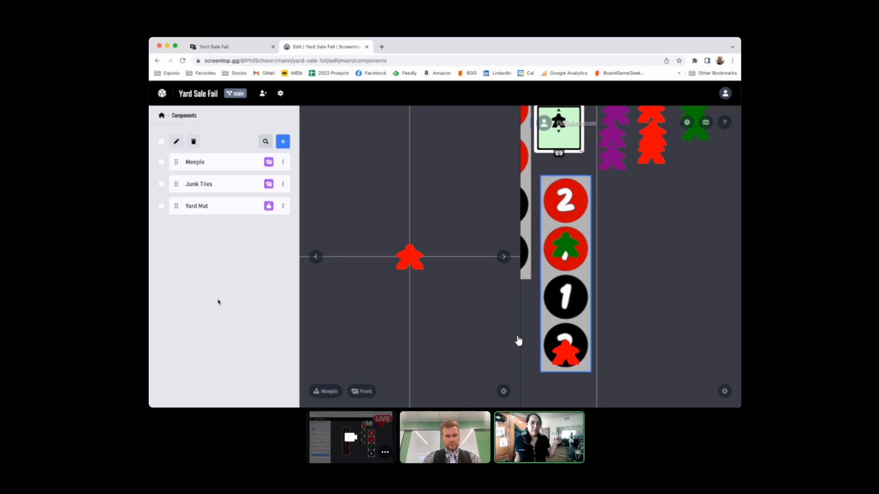
pyautogui.click(283, 141)
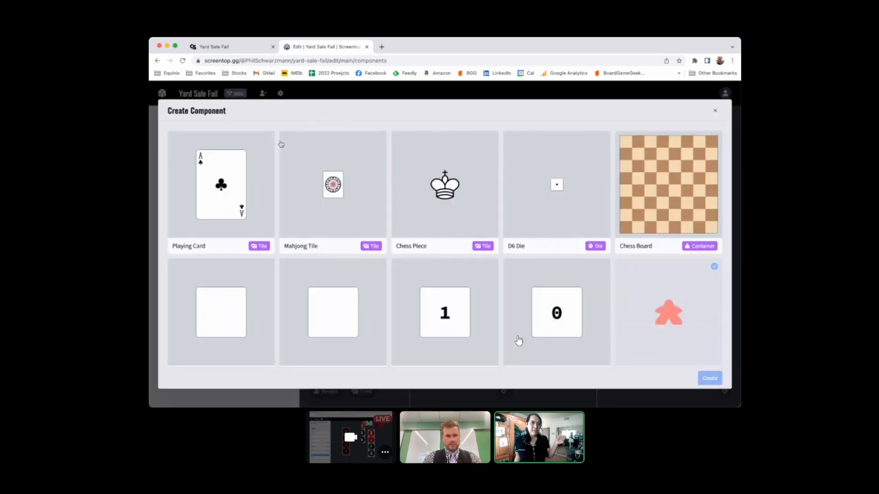
pyautogui.scroll(-1, 320, 183)
pyautogui.click(220, 296)
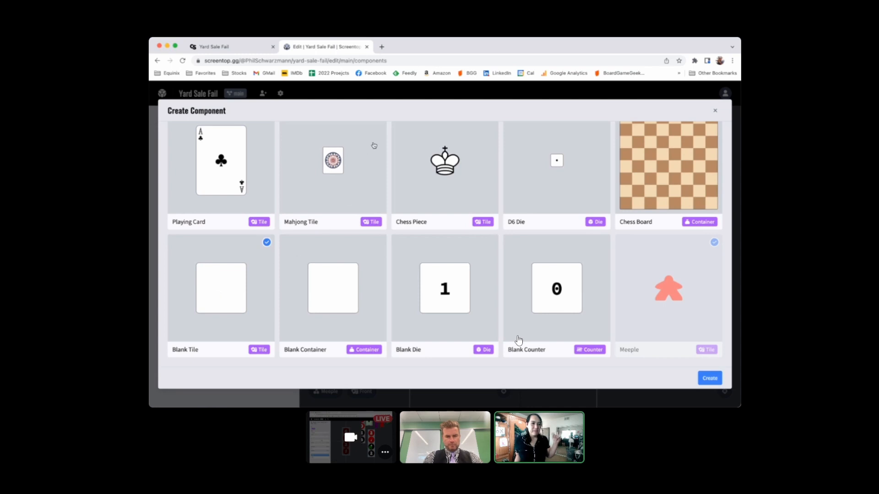
pyautogui.click(334, 291)
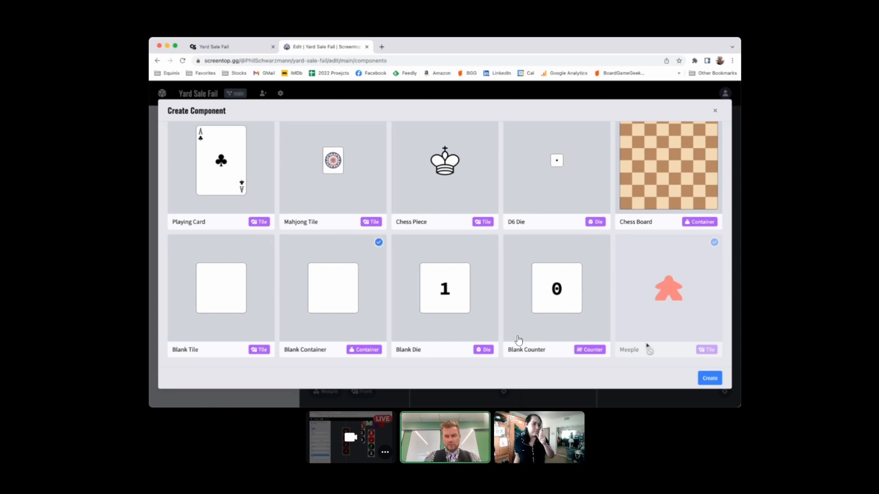
pyautogui.click(708, 378)
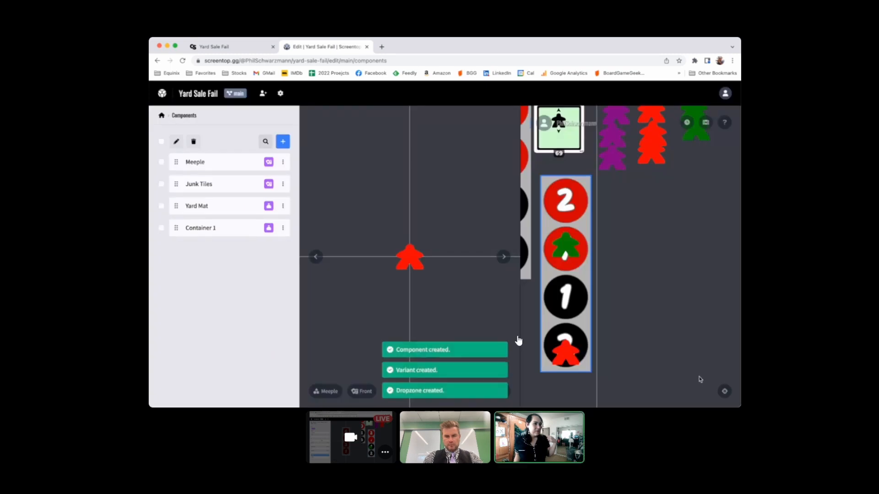
# Set the new Container 1's rectangle to a width of 150 and a height of 550.
pyautogui.click(204, 231)
pyautogui.scroll(-2, 231, 275)
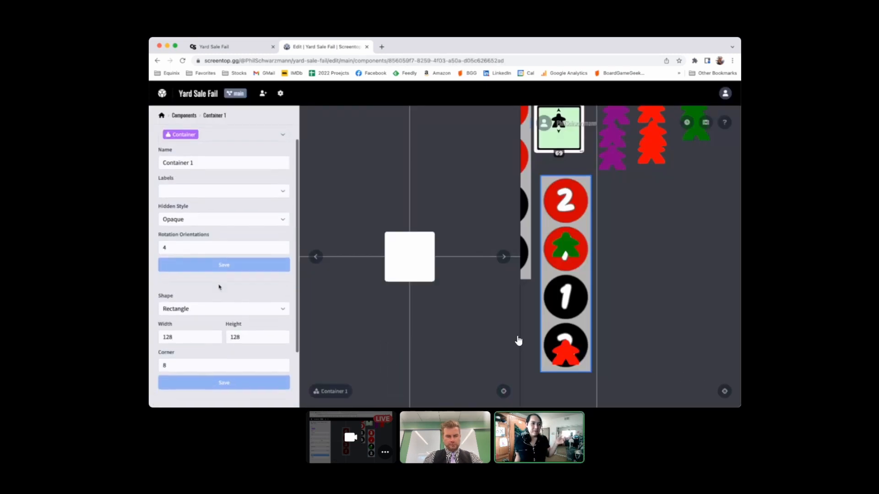
pyautogui.click(200, 325)
pyautogui.doubleClick(200, 325)
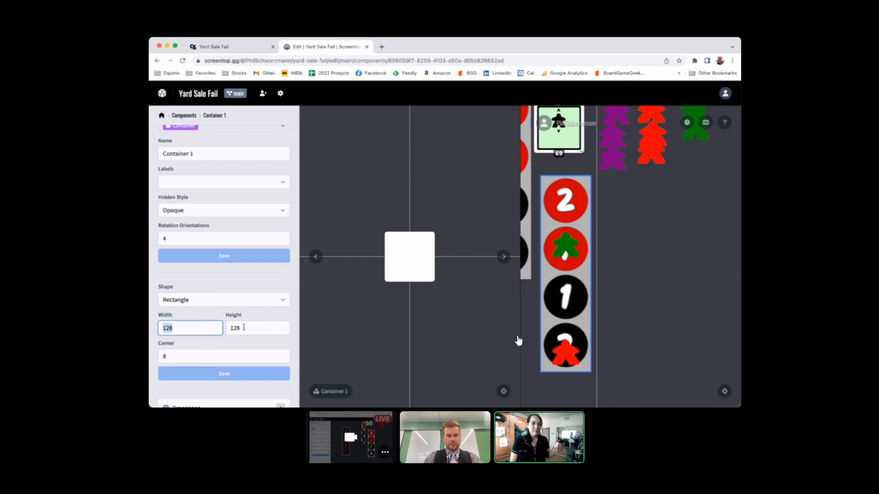
pyautogui.scroll(-1, 249, 322)
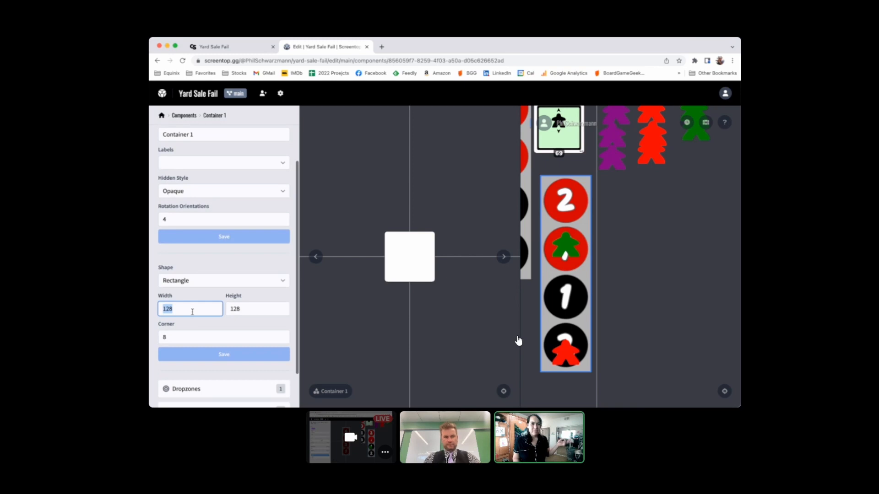
pyautogui.scroll(-1, 192, 311)
pyautogui.press('Tab')
pyautogui.hotkey('shift', 'Tab')
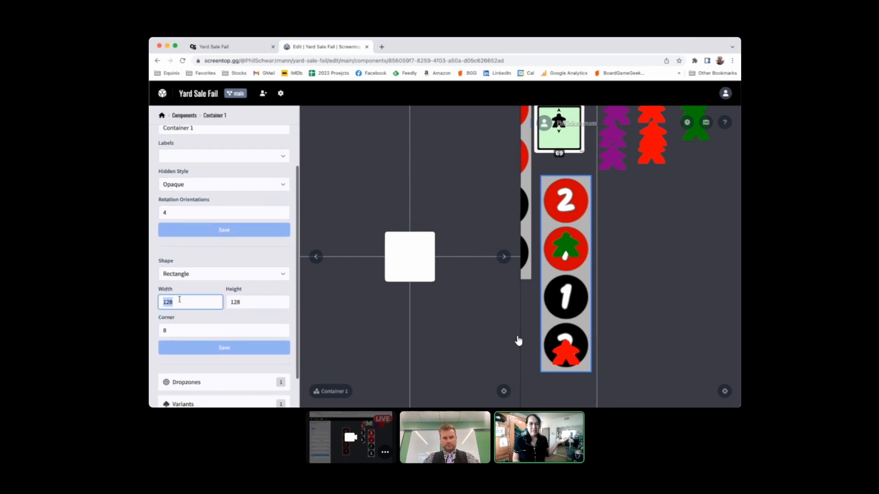
pyautogui.write('150')
pyautogui.press('Tab')
pyautogui.write('550')
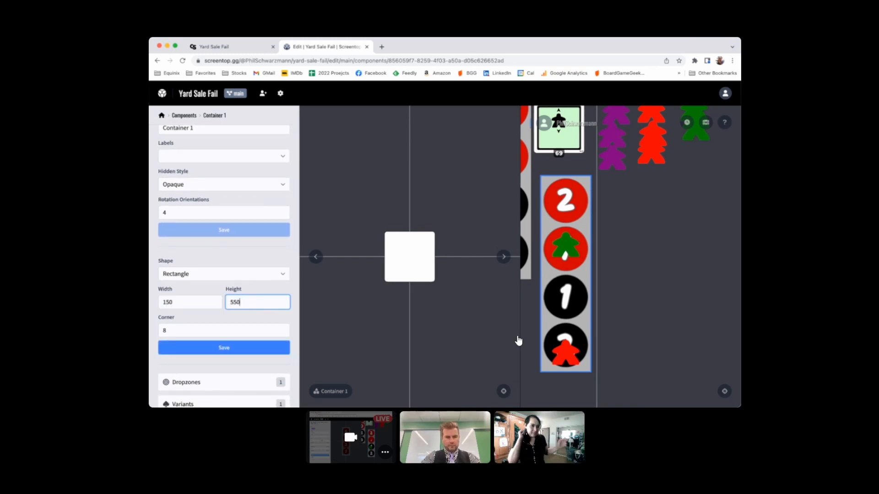
# Set Container 1's corner value to 0 and save its shape.
pyautogui.click(176, 329)
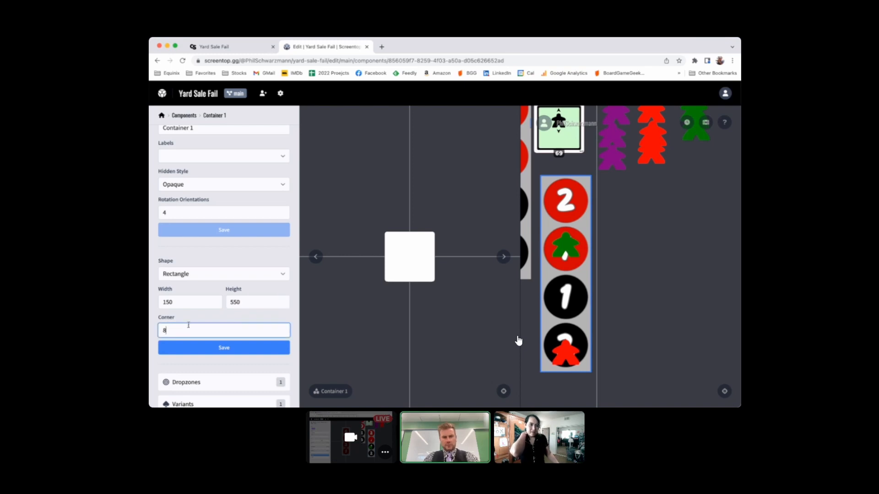
pyautogui.write('0')
pyautogui.moveTo(178, 332); pyautogui.dragTo(164, 327)
pyautogui.write('0')
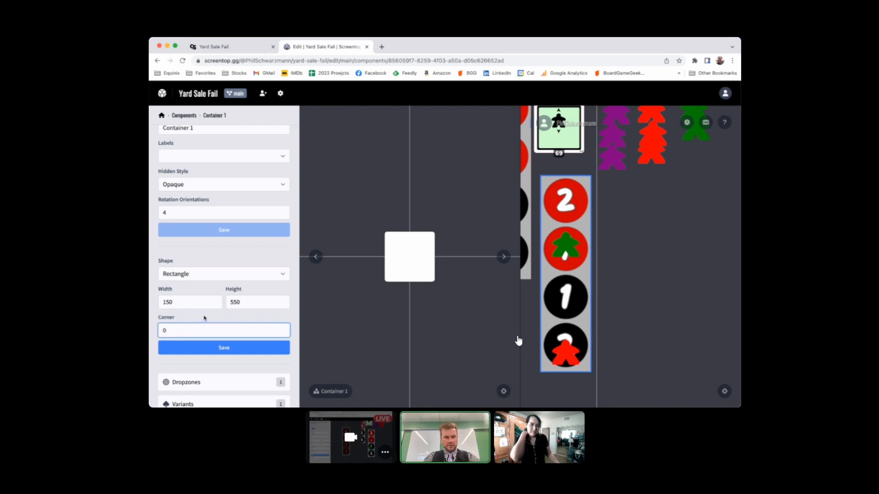
pyautogui.scroll(-1, 205, 320)
pyautogui.scroll(2, 211, 315)
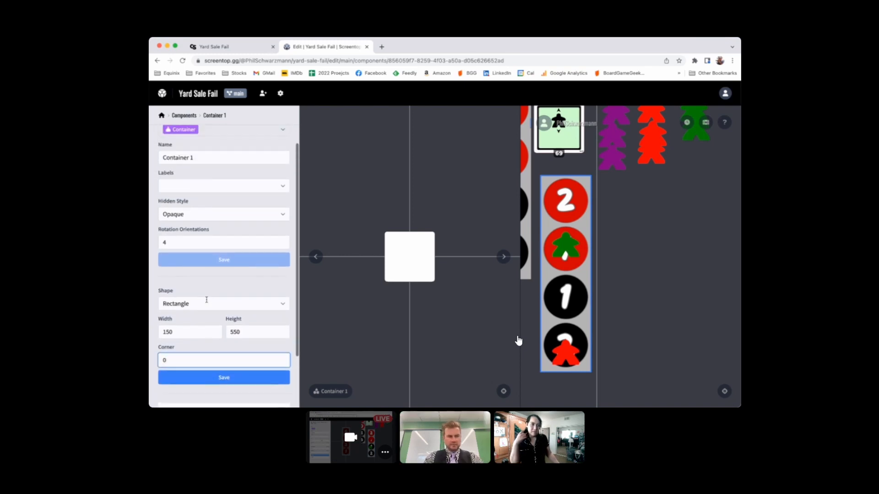
pyautogui.click(224, 378)
# Set Yard Mat as the child component of Container 1's Dropzone 1 and save.
pyautogui.scroll(-3, 216, 296)
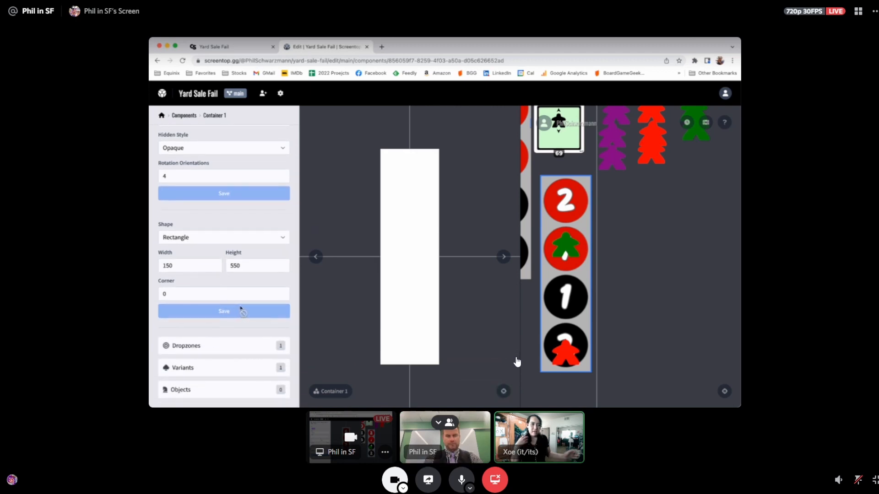
pyautogui.click(211, 345)
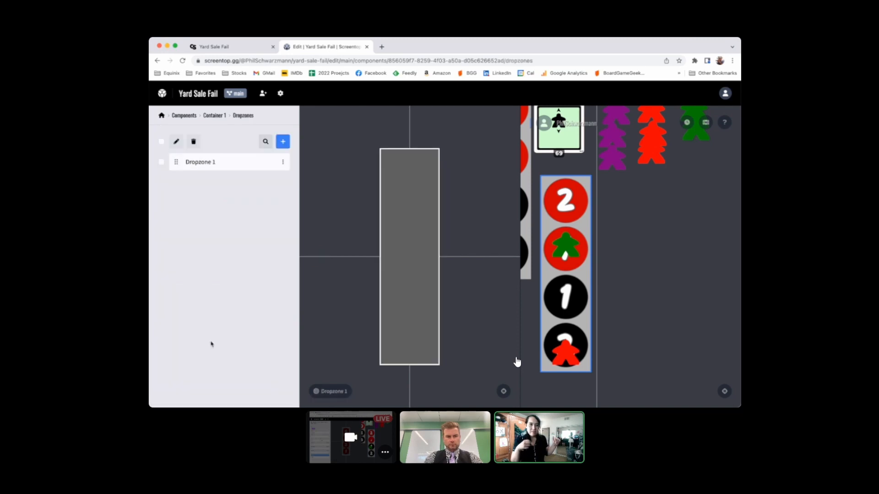
pyautogui.click(208, 163)
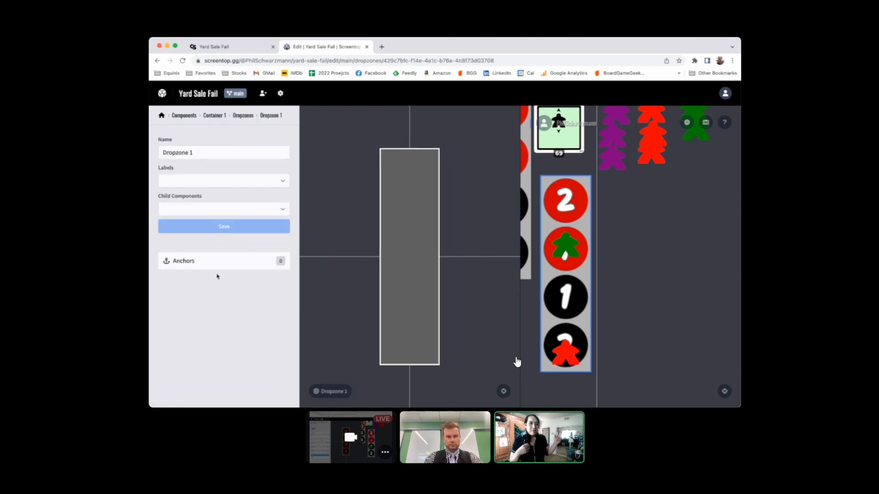
pyautogui.click(286, 206)
pyautogui.click(180, 241)
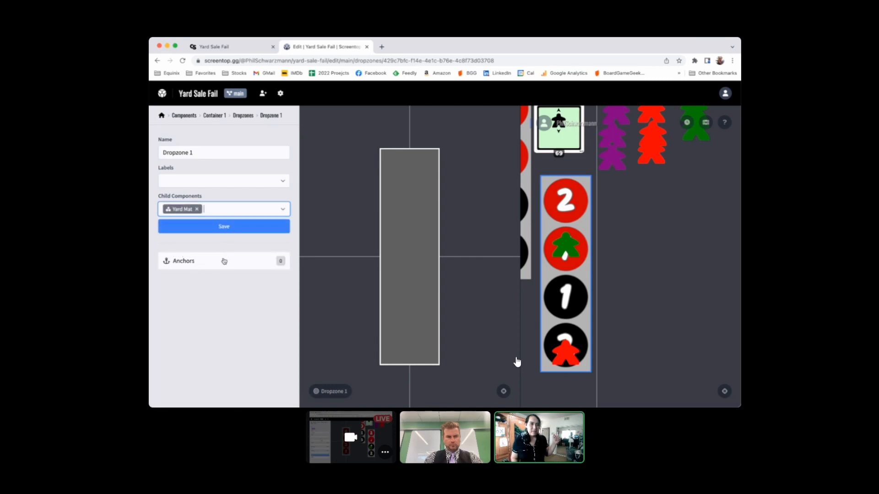
pyautogui.click(223, 228)
# Create a Point anchor in Container 1's Dropzone 1.
pyautogui.click(201, 263)
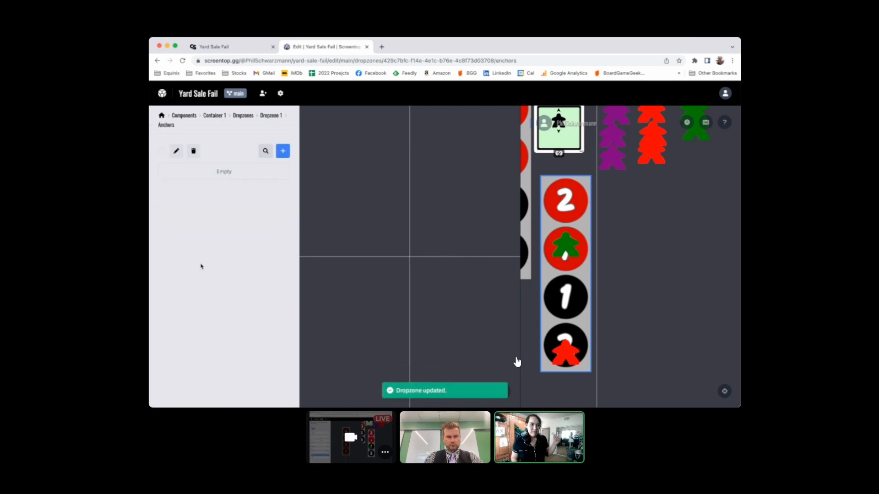
pyautogui.click(283, 151)
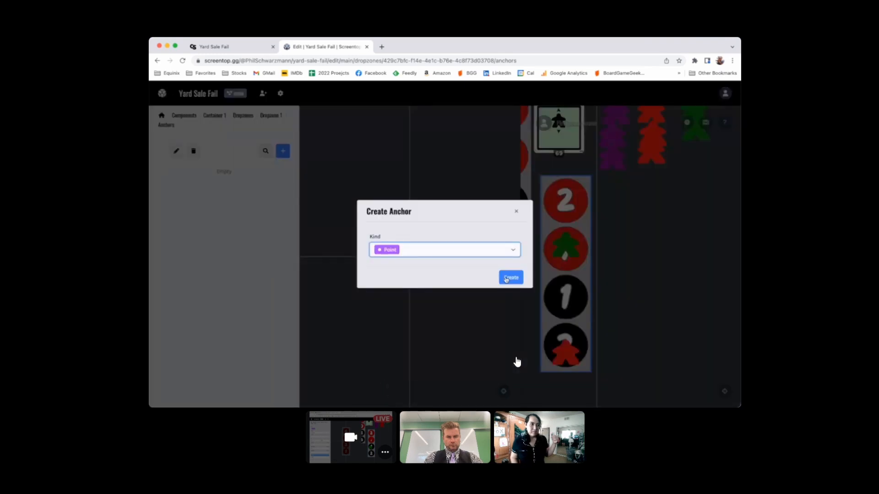
pyautogui.click(506, 279)
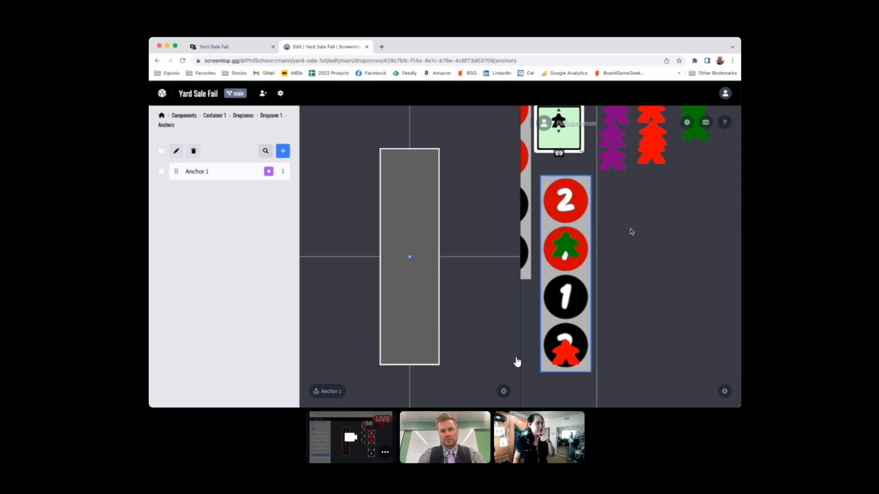
# Add Variant 1 of Container 1 to the table and close the component picker.
pyautogui.click(706, 122)
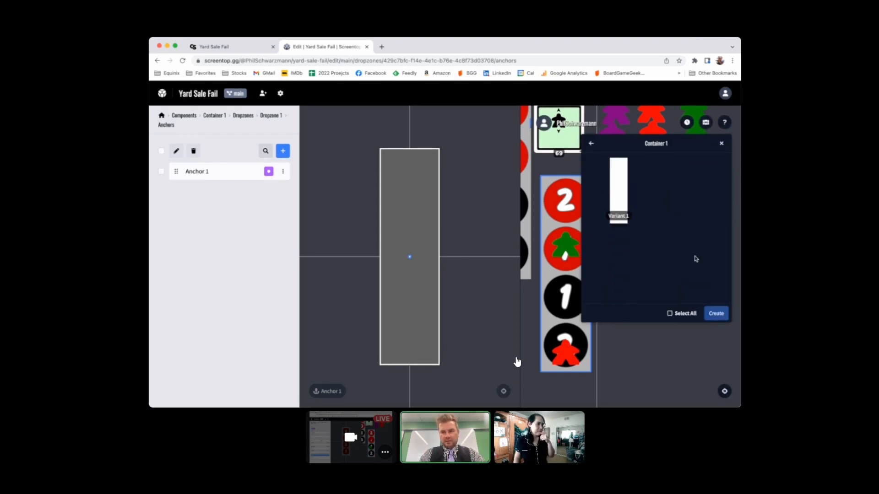
pyautogui.click(623, 191)
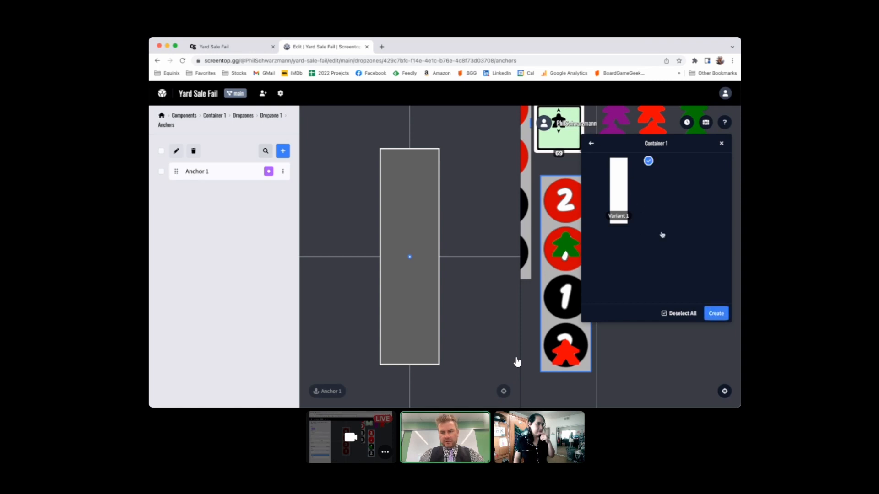
pyautogui.click(713, 313)
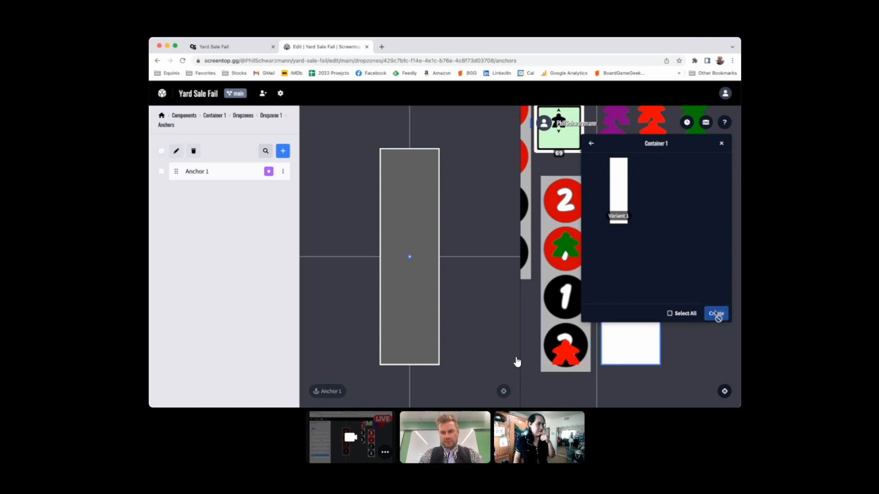
pyautogui.click(722, 144)
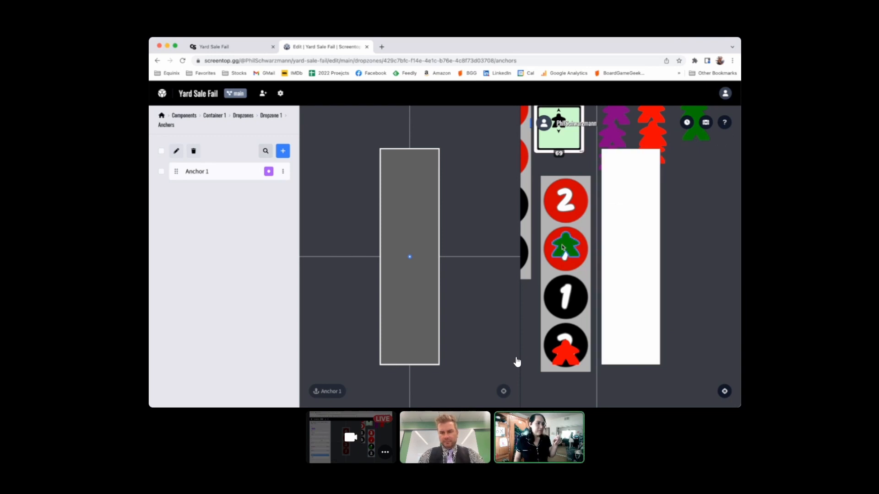
# Clear the green and red meeples off the loose Yard Mat and put the Yard Mats into the new container.
pyautogui.moveTo(585, 252); pyautogui.dragTo(685, 223)
pyautogui.moveTo(562, 359); pyautogui.dragTo(719, 262)
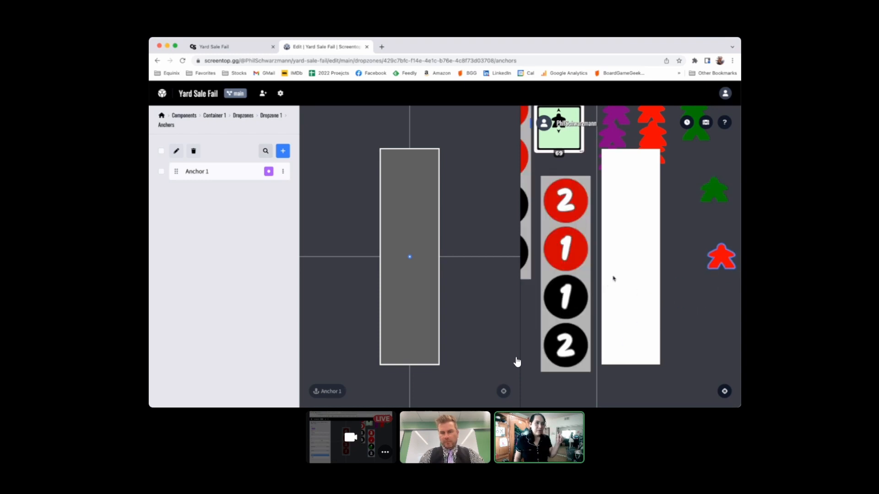
pyautogui.scroll(2, 613, 278)
pyautogui.hscroll(-2, 614, 278)
pyautogui.scroll(-1, 614, 278)
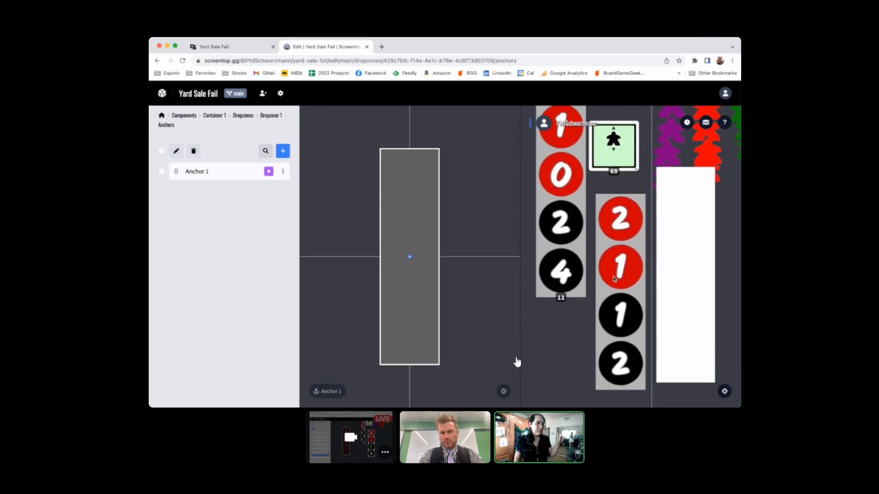
pyautogui.hscroll(2, 632, 282)
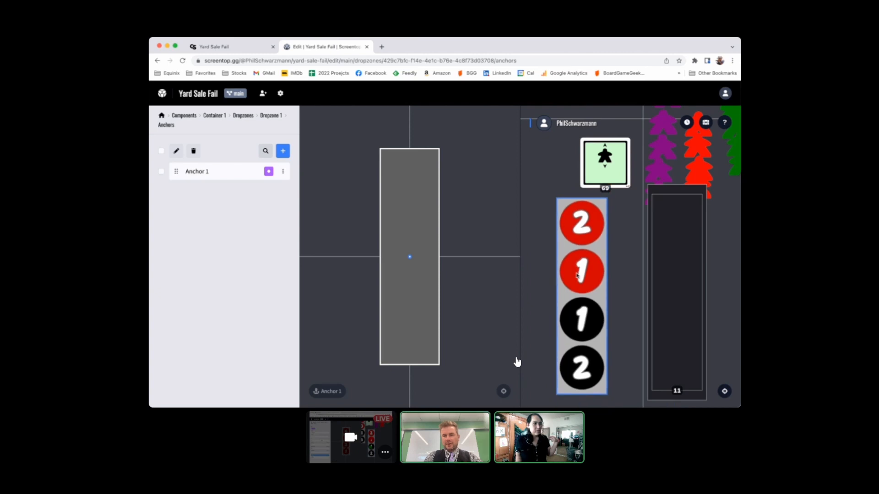
pyautogui.moveTo(579, 275); pyautogui.dragTo(669, 275)
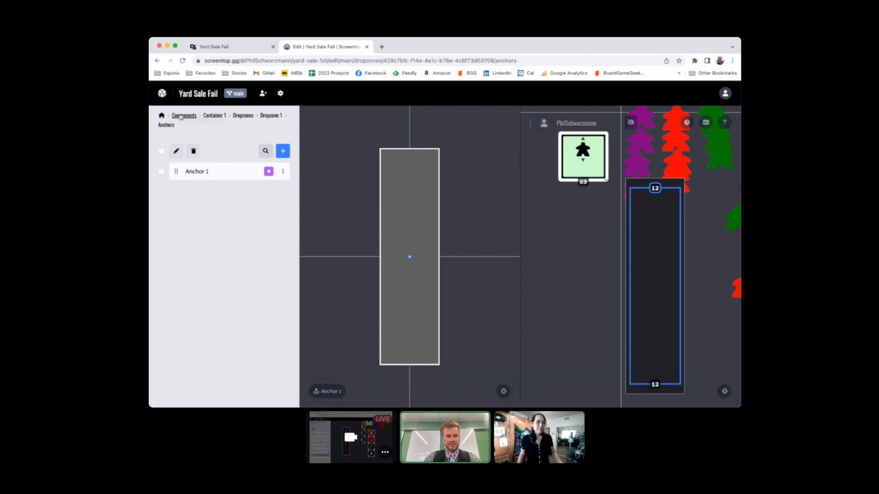
# Create a new asset and name it Scoring Board.
pyautogui.click(162, 116)
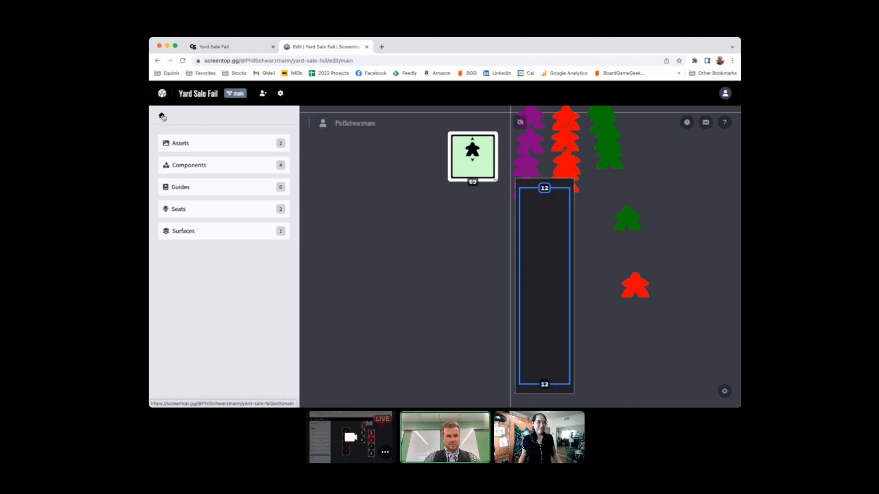
pyautogui.click(188, 145)
pyautogui.click(282, 141)
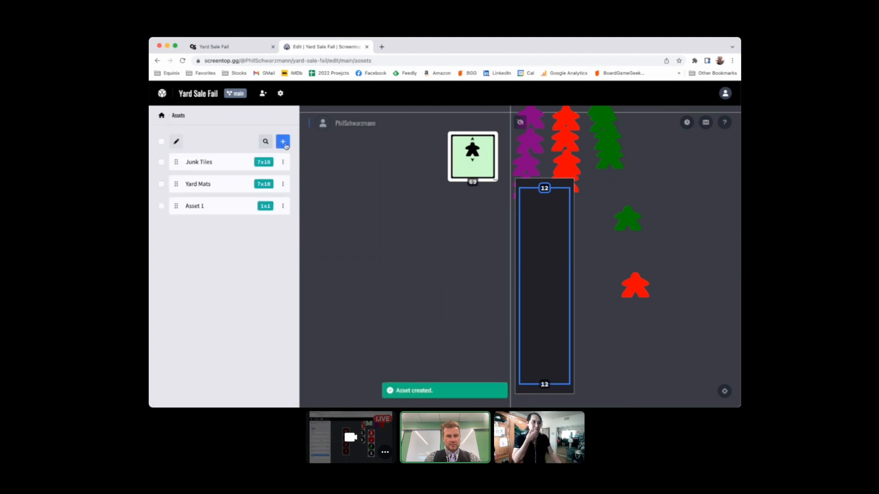
pyautogui.click(196, 206)
pyautogui.click(200, 151)
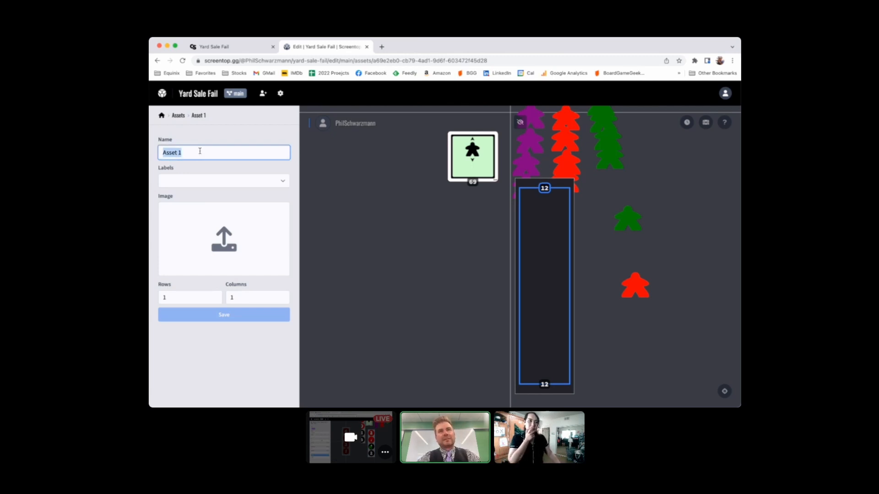
pyautogui.write('Scoring')
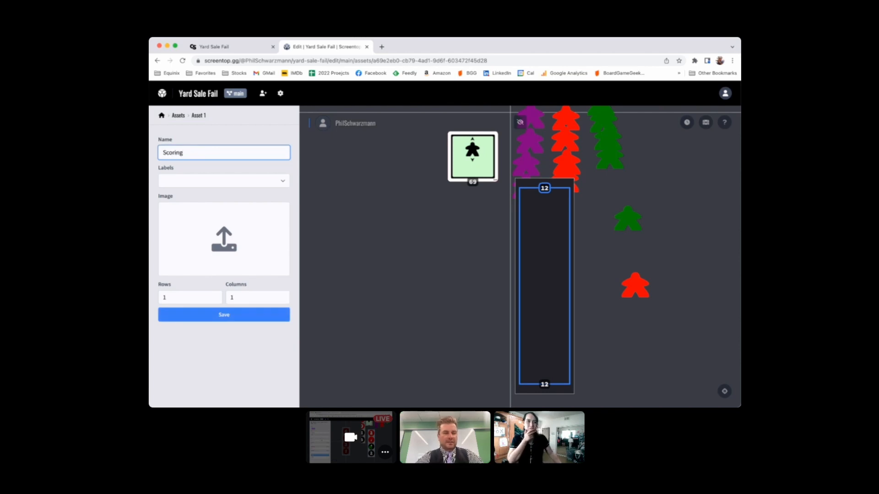
pyautogui.write(' Bo')
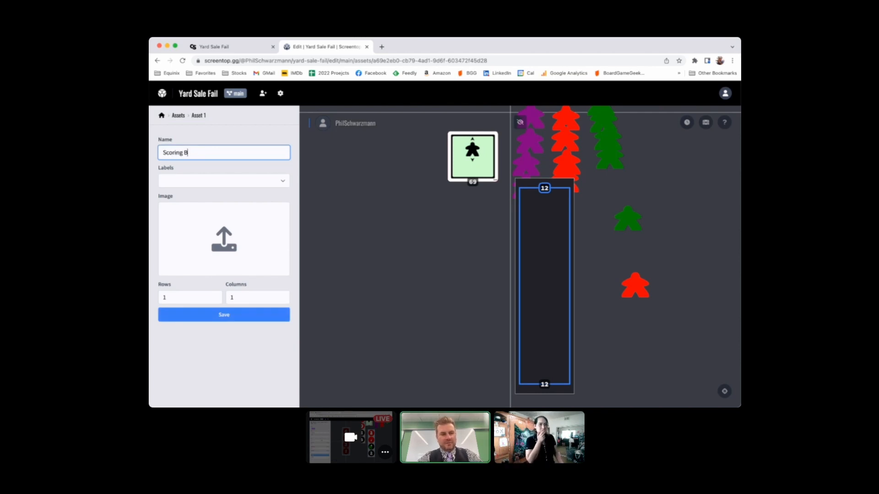
pyautogui.write('ard')
# Upload the scoring board image to the Scoring Board asset, save it, and return to the asset list.
pyautogui.click(229, 252)
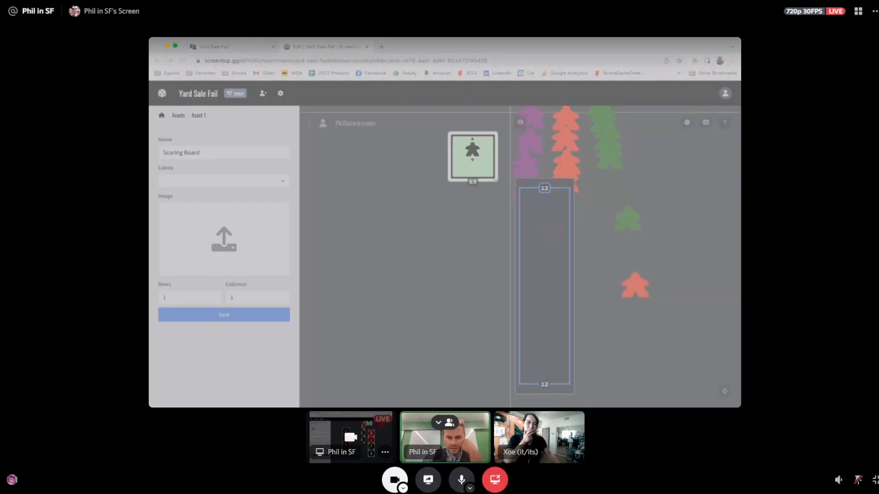
pyautogui.doubleClick(388, 235)
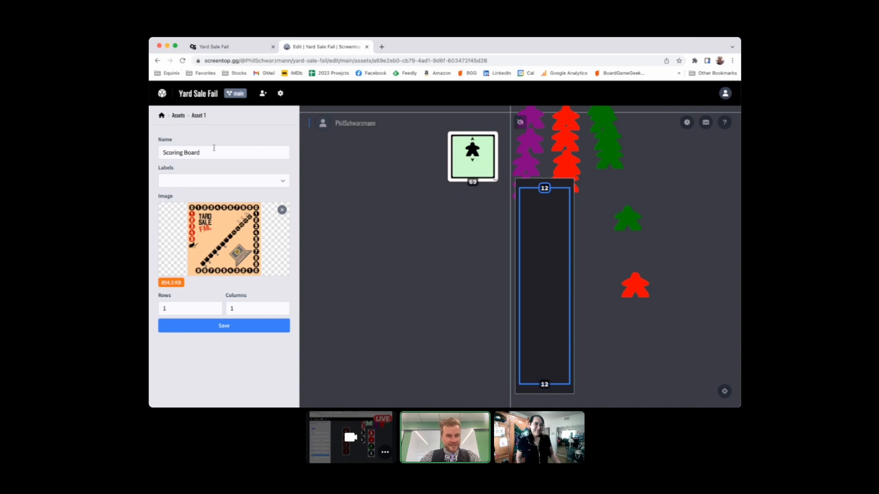
pyautogui.click(223, 326)
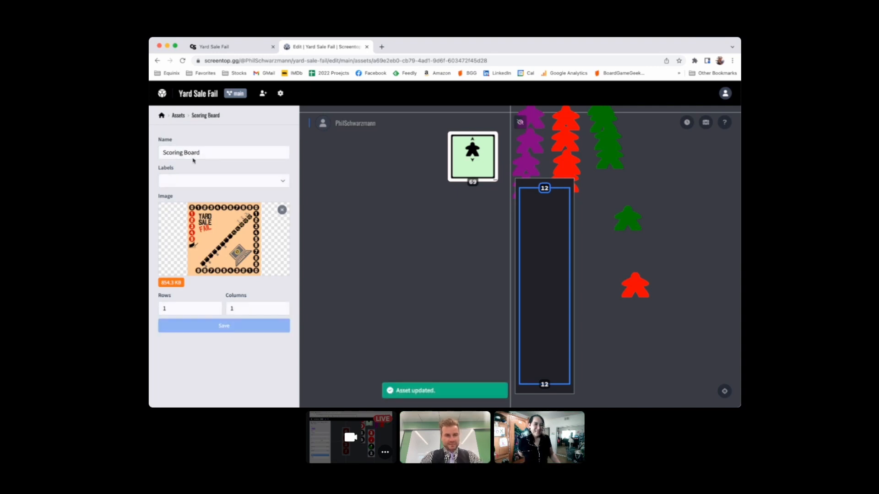
pyautogui.click(178, 116)
# Create another new asset and upload the green yard board image to it.
pyautogui.click(435, 392)
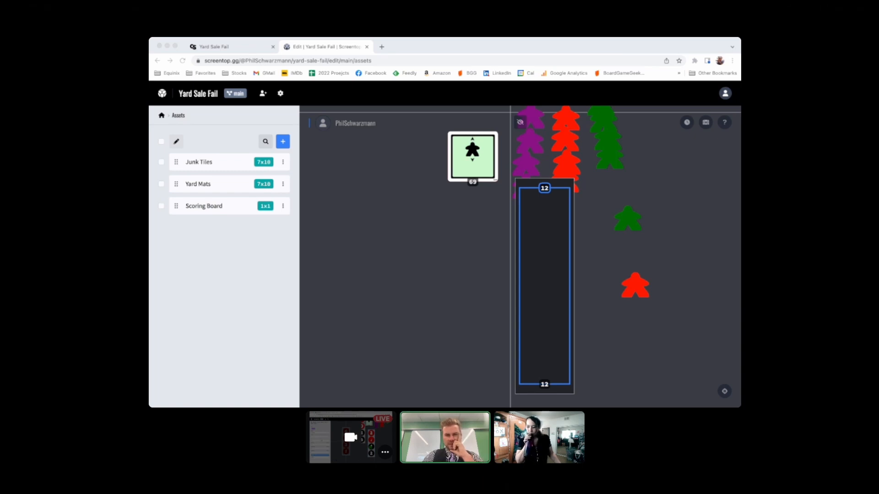
pyautogui.click(209, 189)
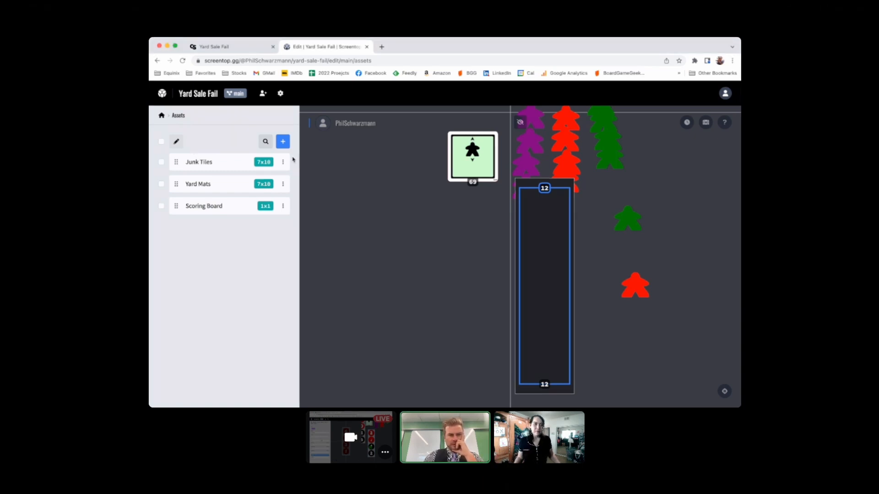
pyautogui.click(283, 142)
pyautogui.click(198, 229)
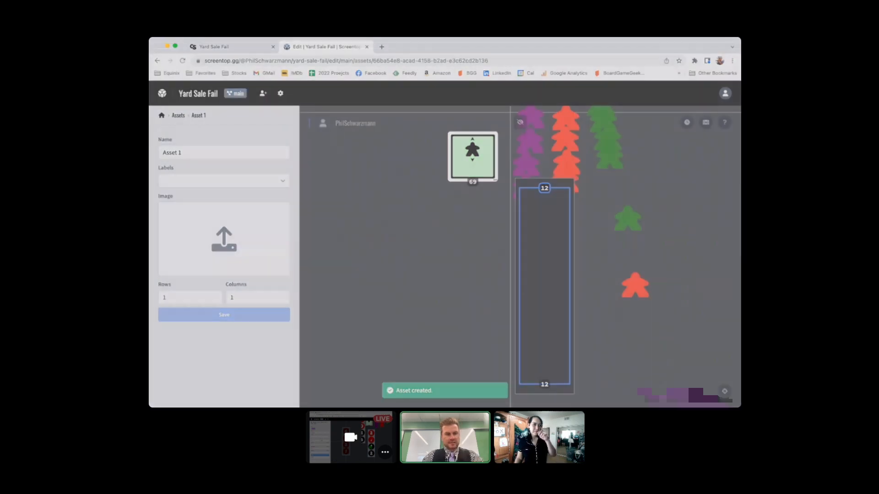
pyautogui.click(221, 241)
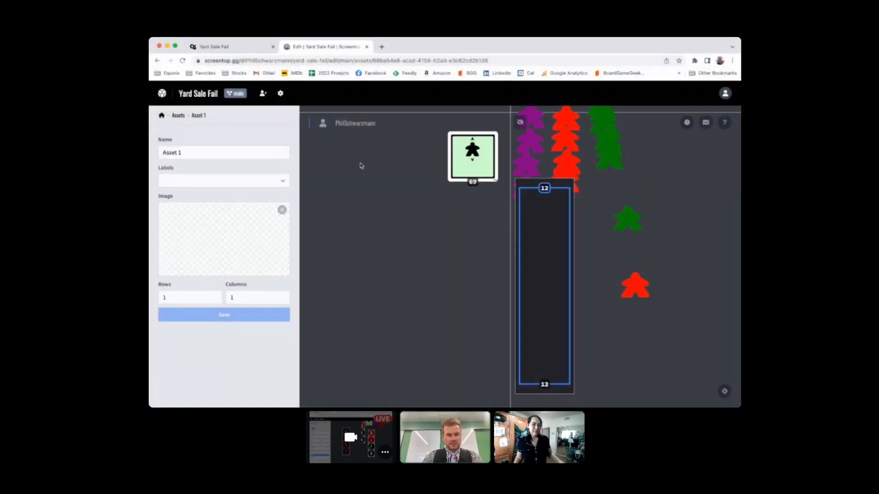
# Name the new yard image asset Yard Boared, save it, and return to the asset list.
pyautogui.click(218, 150)
pyautogui.press('super+a')
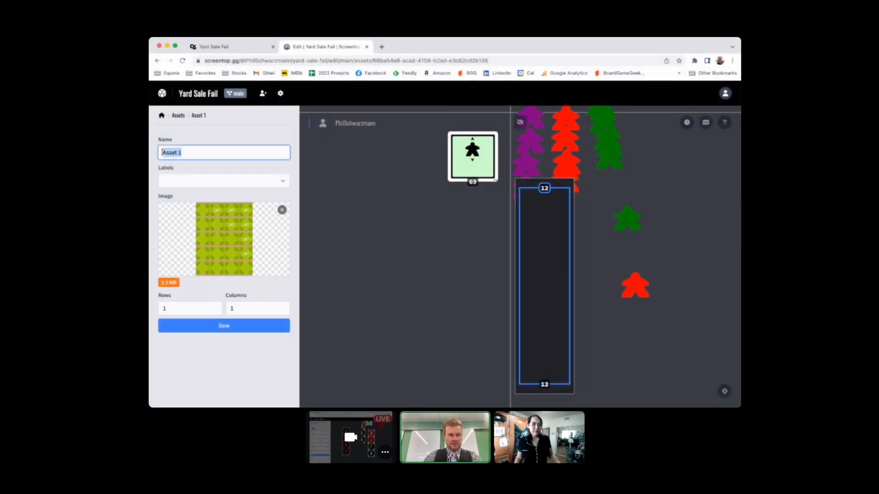
pyautogui.write('Yard')
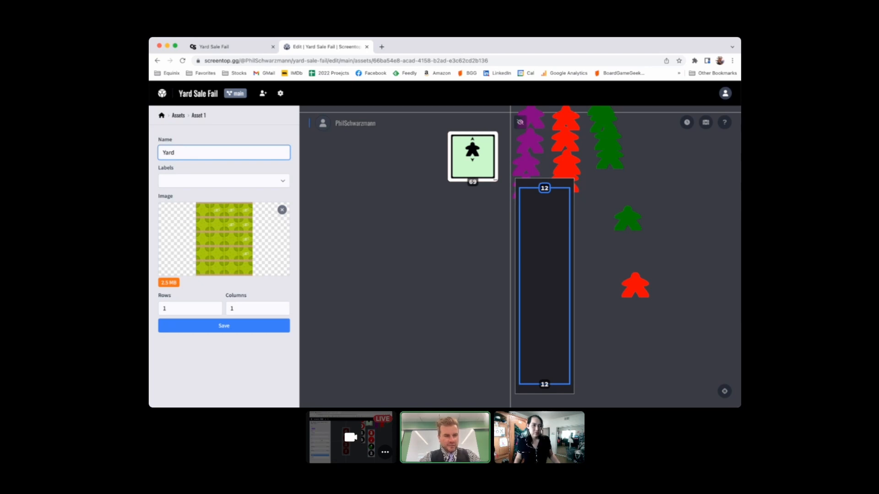
pyautogui.write('Boared')
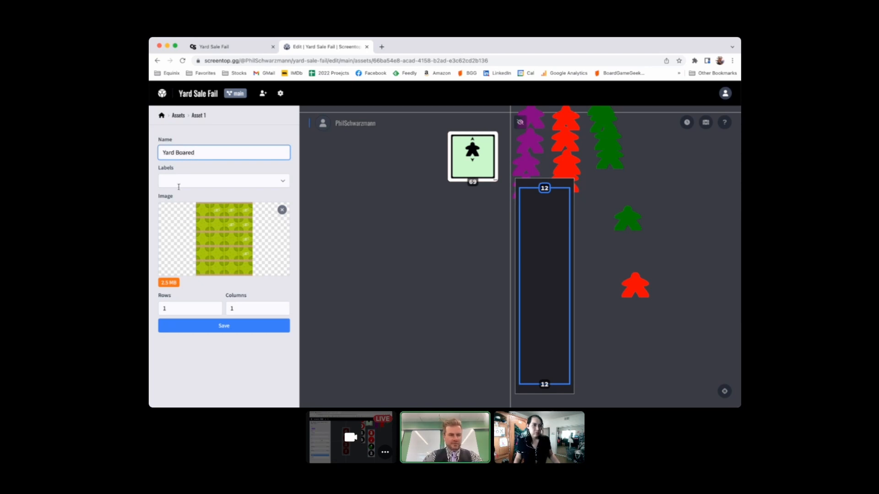
pyautogui.click(218, 327)
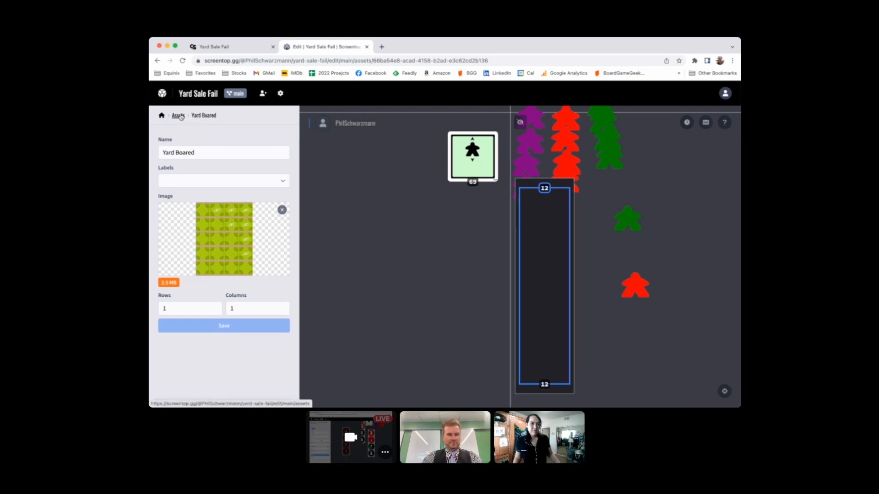
pyautogui.click(178, 115)
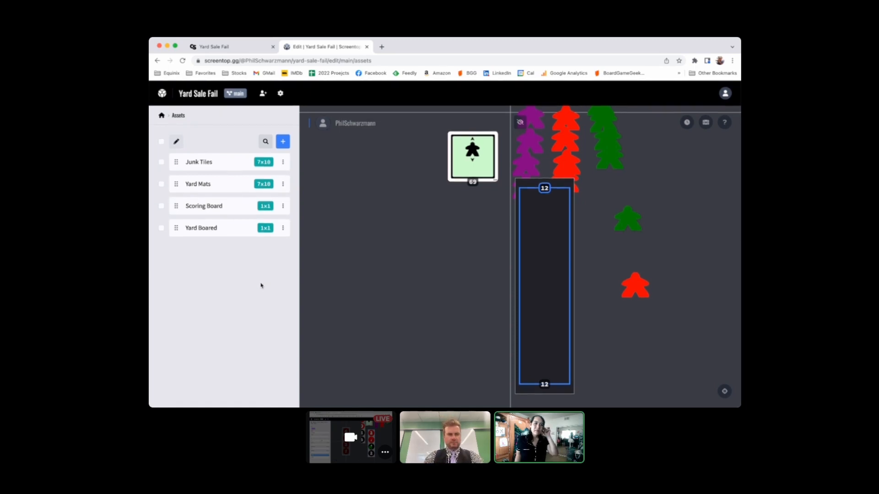
# Open Surface 1's settings and bring up the choices for its asset.
pyautogui.click(162, 117)
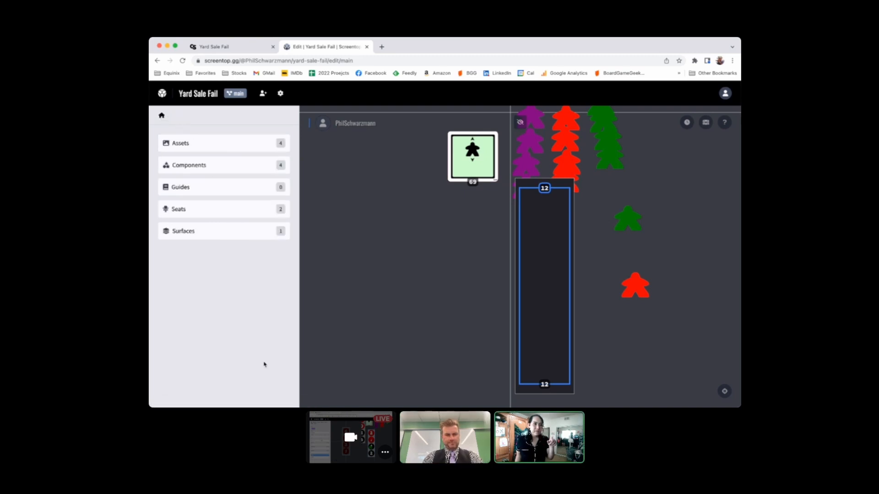
pyautogui.click(200, 232)
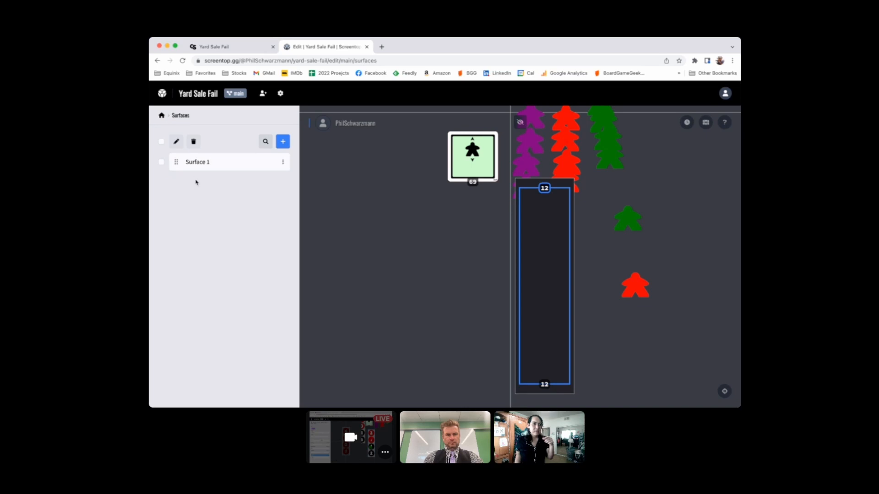
pyautogui.click(197, 162)
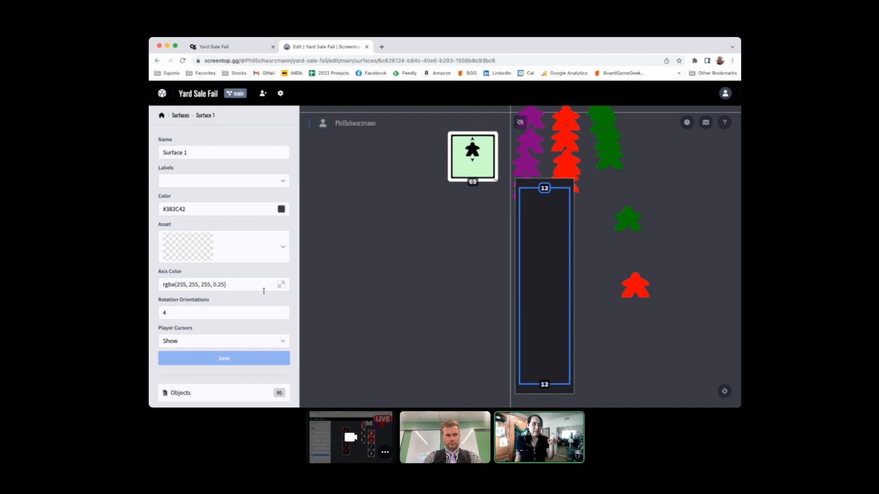
pyautogui.click(220, 255)
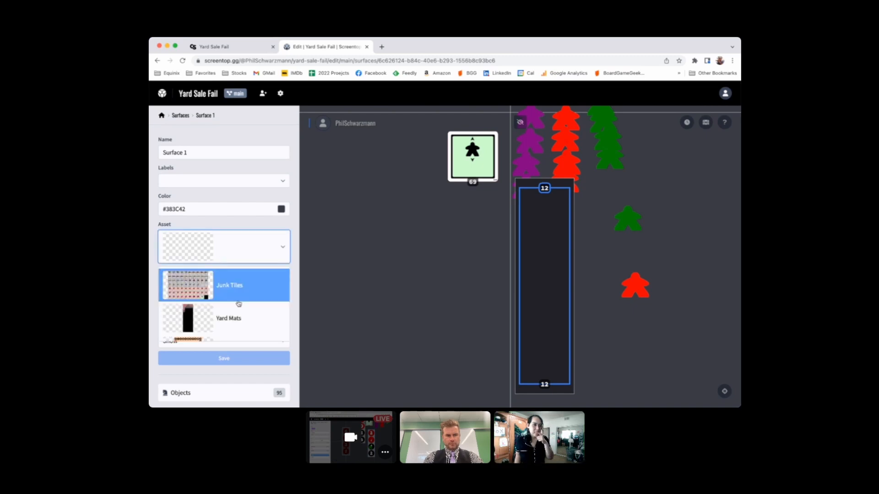
# Assign the Scoring Board asset to Surface 1 and save the surface.
pyautogui.click(236, 296)
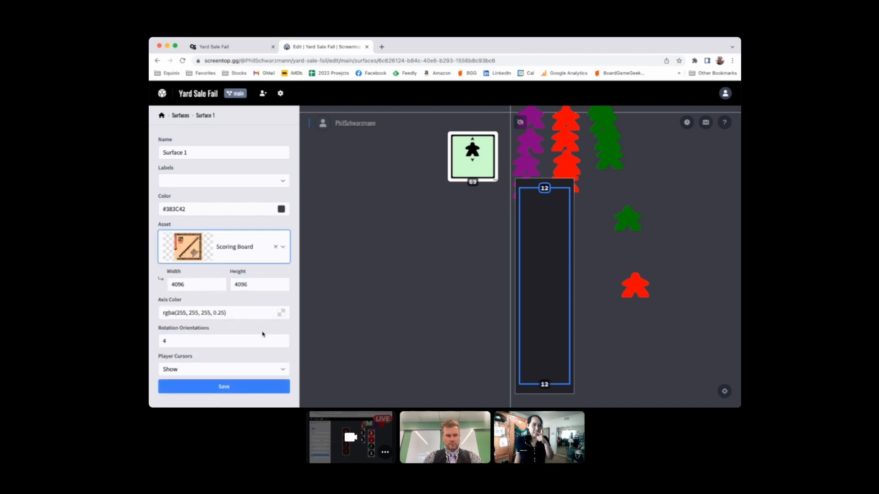
pyautogui.scroll(-1, 263, 335)
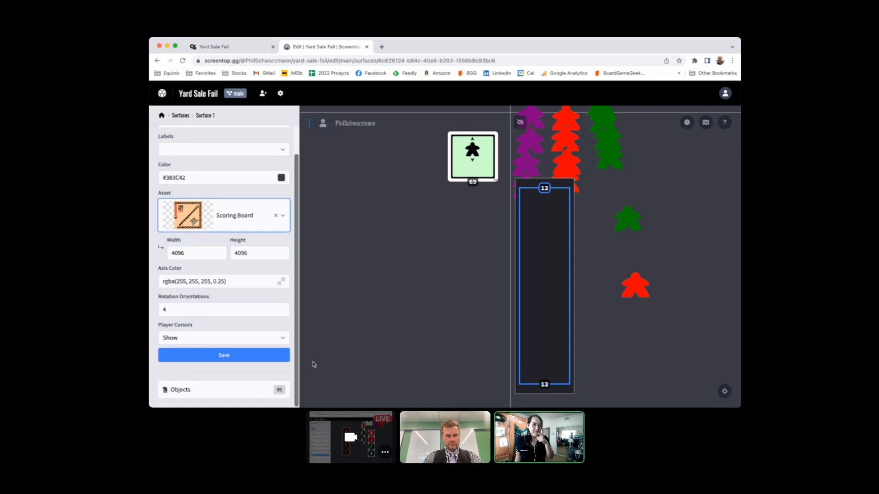
pyautogui.click(241, 355)
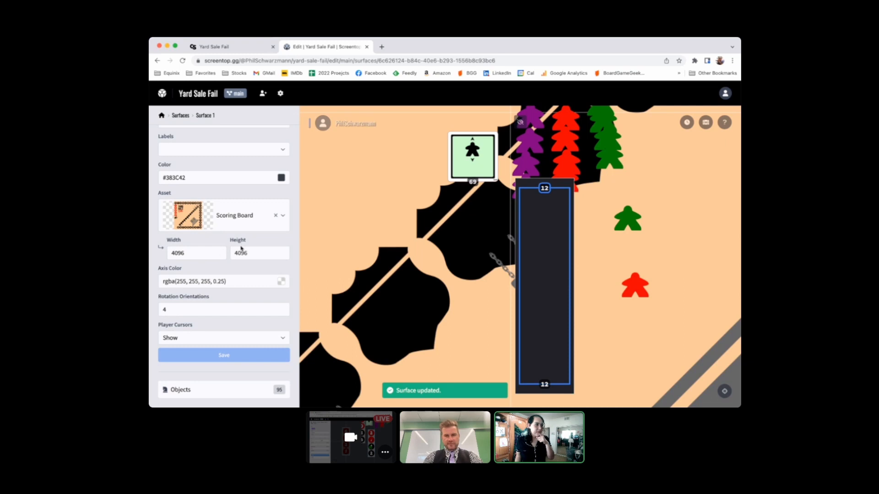
# Examine the whole scoring board on the surface and its size relative to the game pieces.
pyautogui.doubleClick(213, 252)
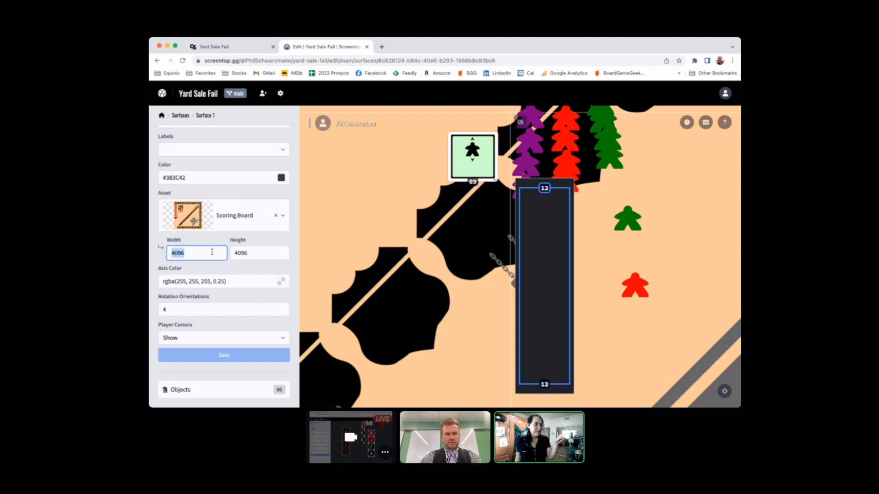
pyautogui.moveTo(699, 225); pyautogui.dragTo(640, 231)
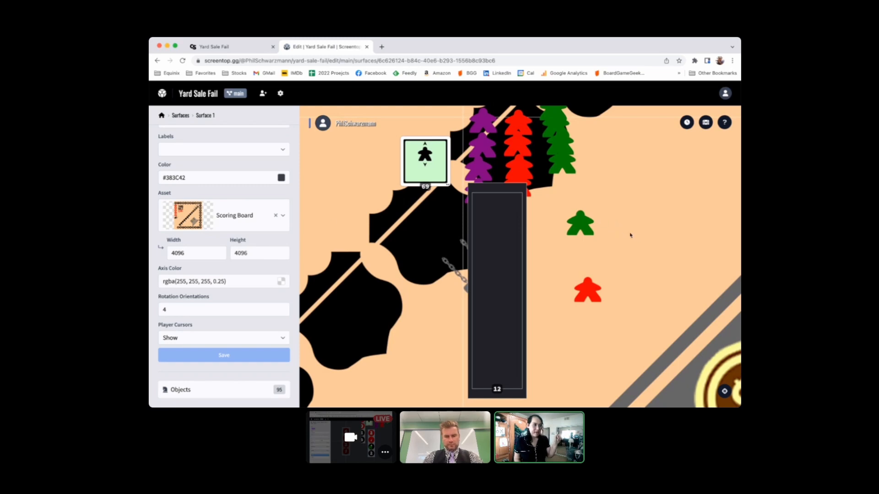
pyautogui.scroll(-8, 653, 232)
pyautogui.scroll(-5, 653, 233)
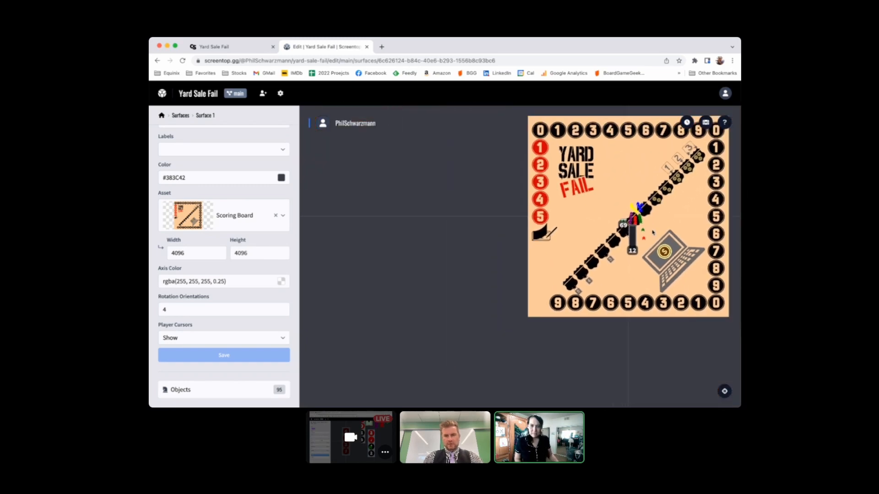
pyautogui.moveTo(499, 224); pyautogui.dragTo(392, 254)
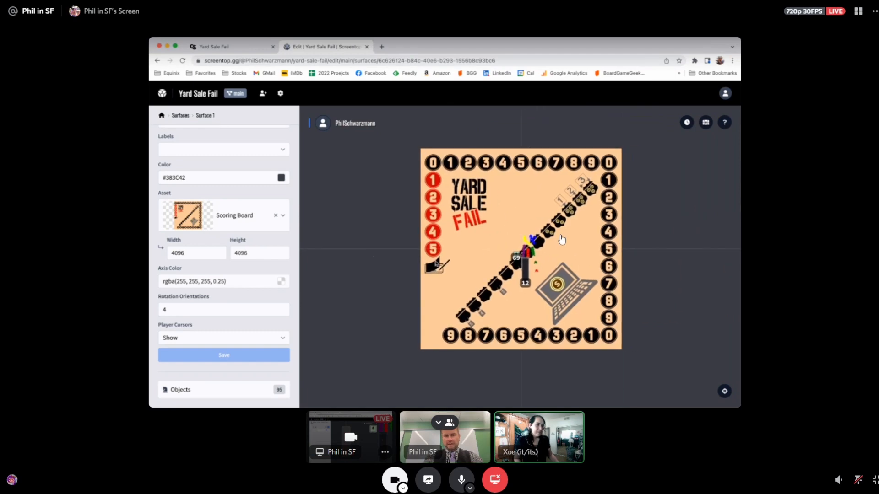
pyautogui.scroll(2, 684, 287)
pyautogui.scroll(-2, 690, 275)
pyautogui.scroll(2, 672, 275)
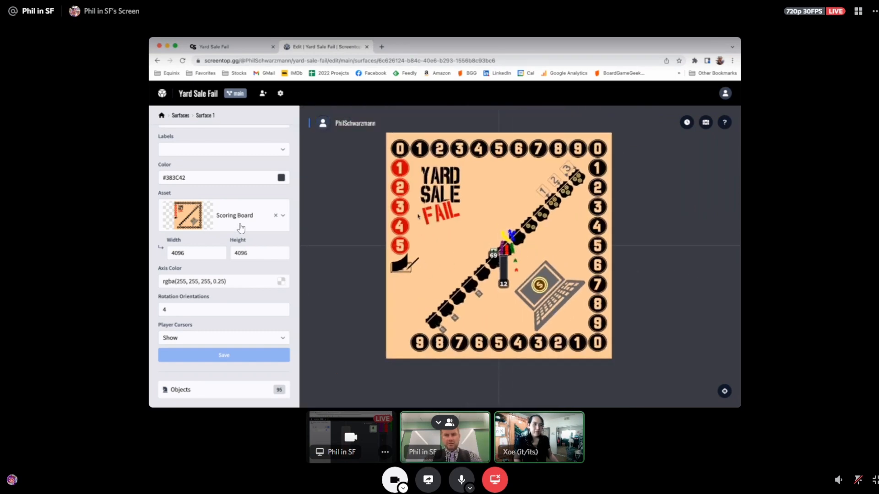
# Set the surface asset's width and height to 2000 and save the surface.
pyautogui.press('Tab')
pyautogui.write('200')
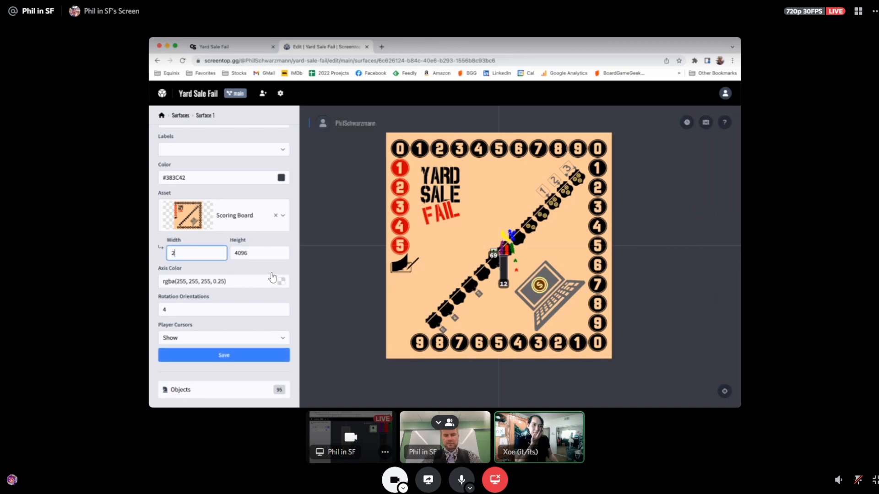
pyautogui.press('Tab')
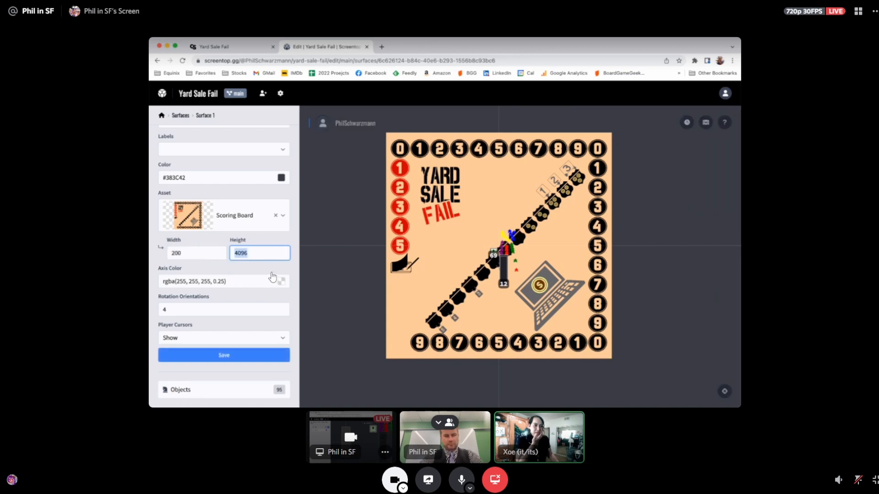
pyautogui.hotkey('shift', 'Tab')
pyautogui.write('20002')
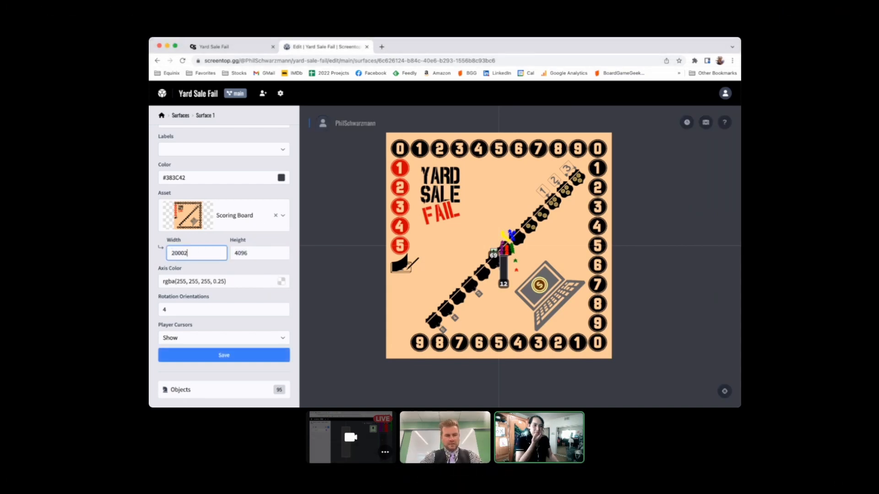
pyautogui.press('BackSpace')
pyautogui.press('Tab')
pyautogui.write('2000')
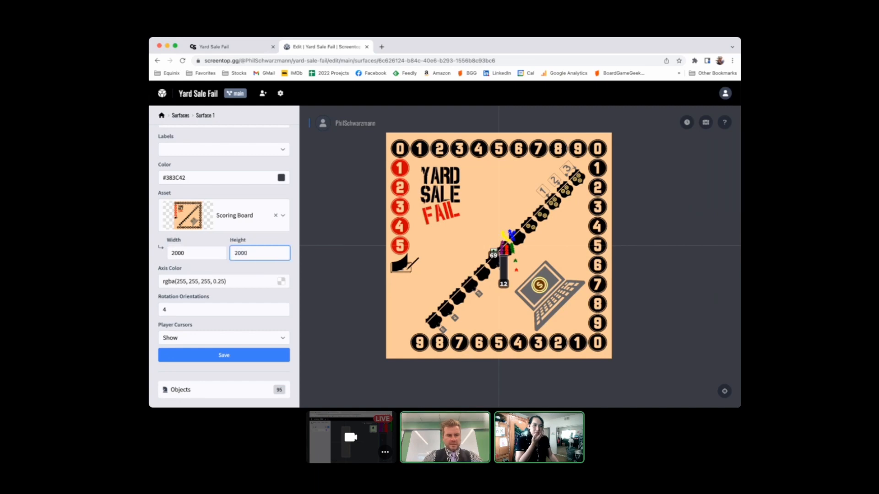
pyautogui.click(212, 354)
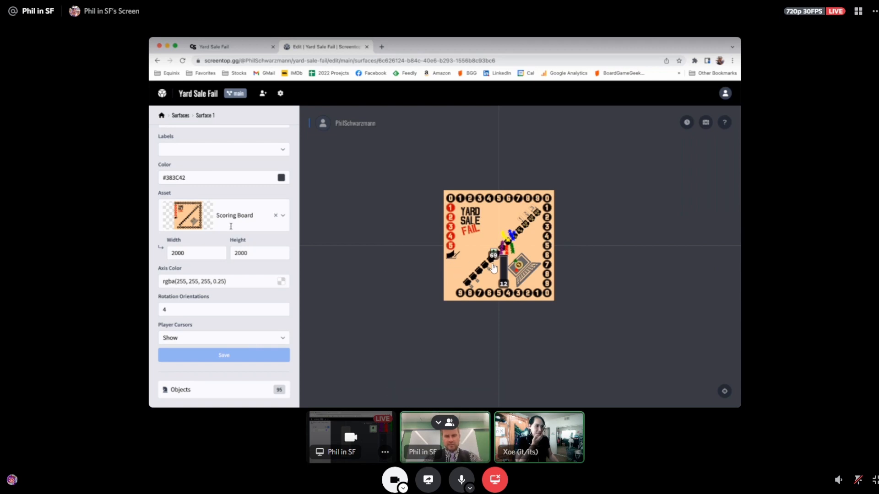
# Reduce the surface asset's width and height to 1500 and save the surface.
pyautogui.doubleClick(199, 252)
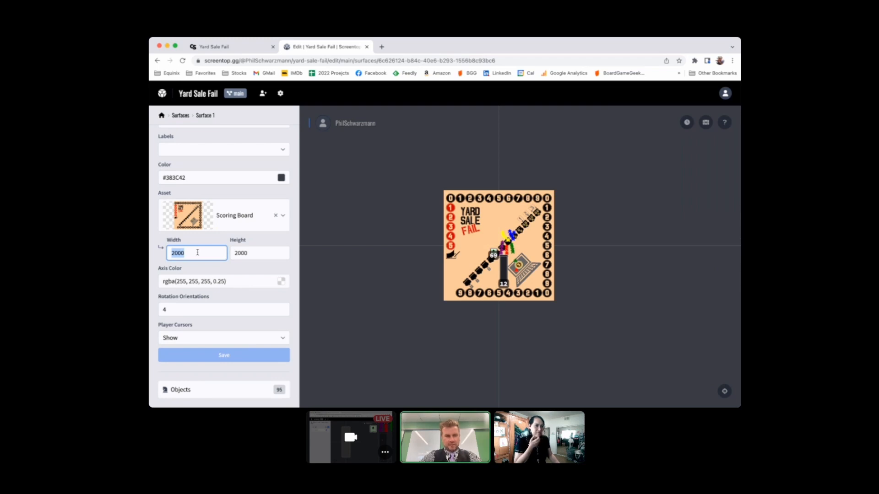
pyautogui.write('1500')
pyautogui.press('Tab')
pyautogui.write('15')
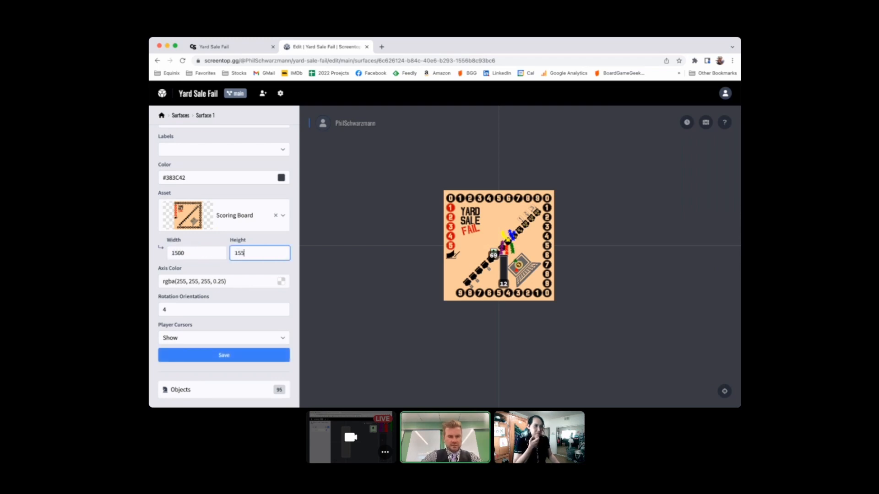
pyautogui.write('00')
pyautogui.click(228, 358)
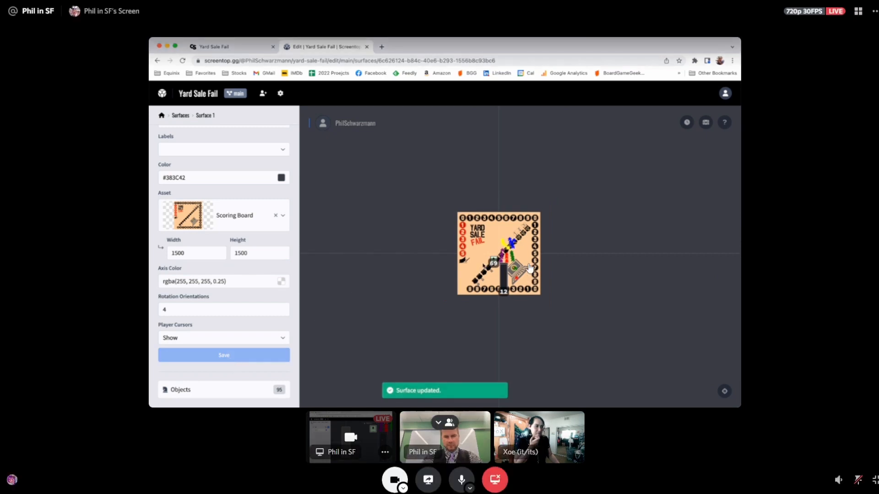
# Reduce the surface asset's width and height to 1000 and save the surface.
pyautogui.scroll(5, 529, 267)
pyautogui.scroll(-1, 526, 272)
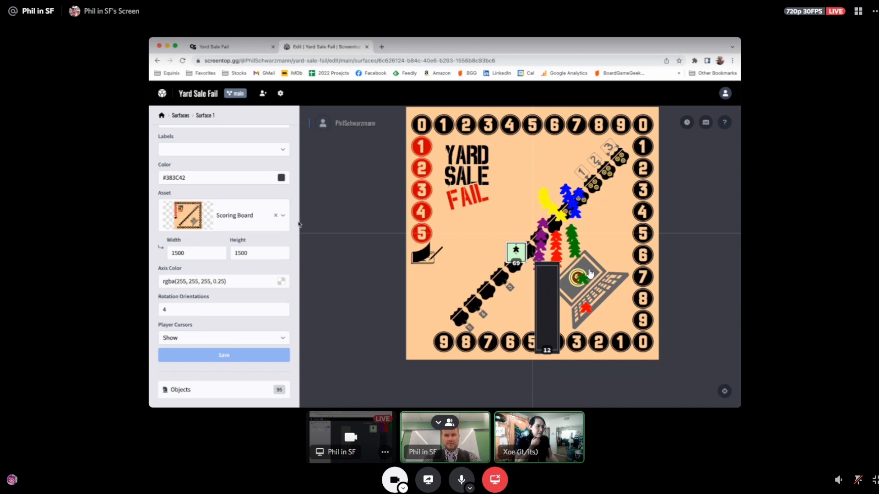
pyautogui.click(196, 252)
pyautogui.doubleClick(197, 251)
pyautogui.write('1000')
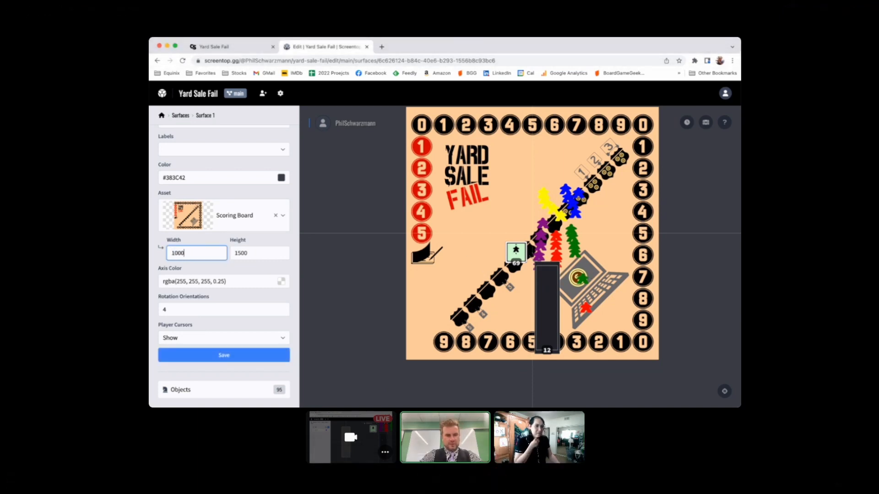
pyautogui.press('Tab')
pyautogui.write('1000')
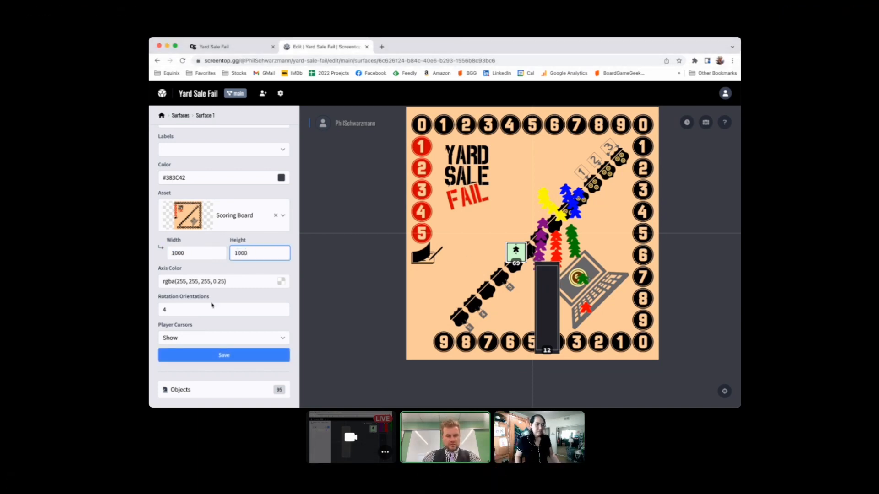
pyautogui.click(224, 355)
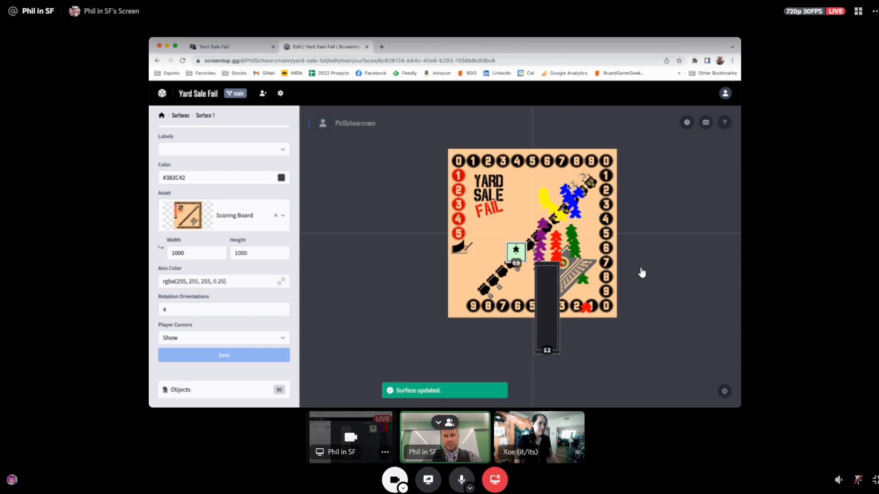
# Move the tall dark stack to the right of the scoring board and the green junk tile stack below its lower-right corner.
pyautogui.moveTo(527, 182); pyautogui.dragTo(461, 161)
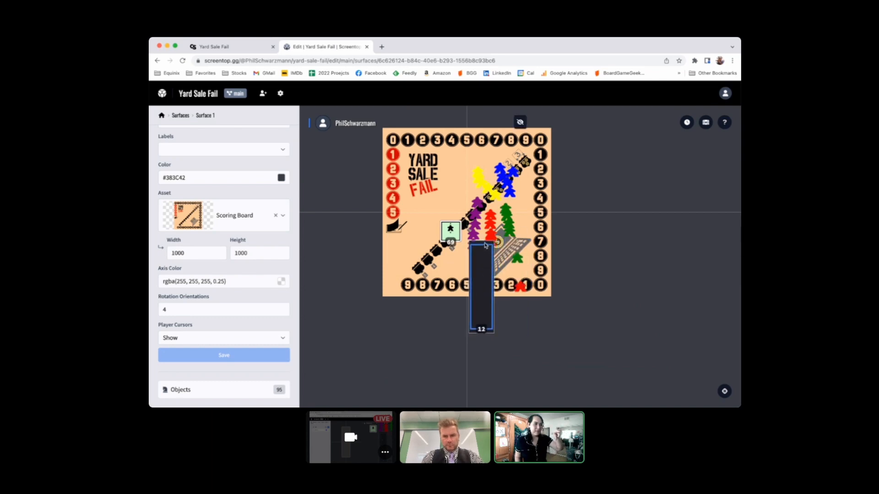
pyautogui.moveTo(485, 245); pyautogui.dragTo(615, 201)
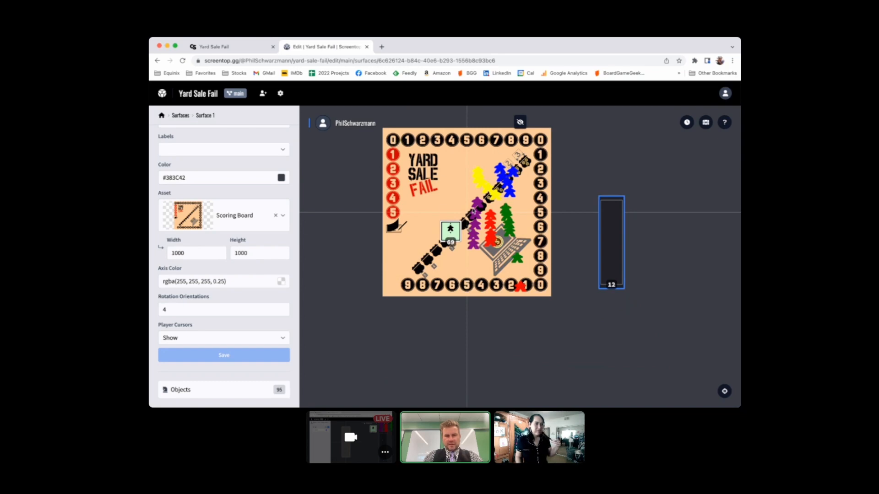
pyautogui.moveTo(449, 232); pyautogui.dragTo(564, 322)
# Move purple and red meeples off the board beyond its upper-right corner, lining up four red ones in a vertical column.
pyautogui.moveTo(446, 186)
pyautogui.mouseDown()
pyautogui.moveTo(426, 177)
pyautogui.moveTo(448, 195)
pyautogui.mouseUp()
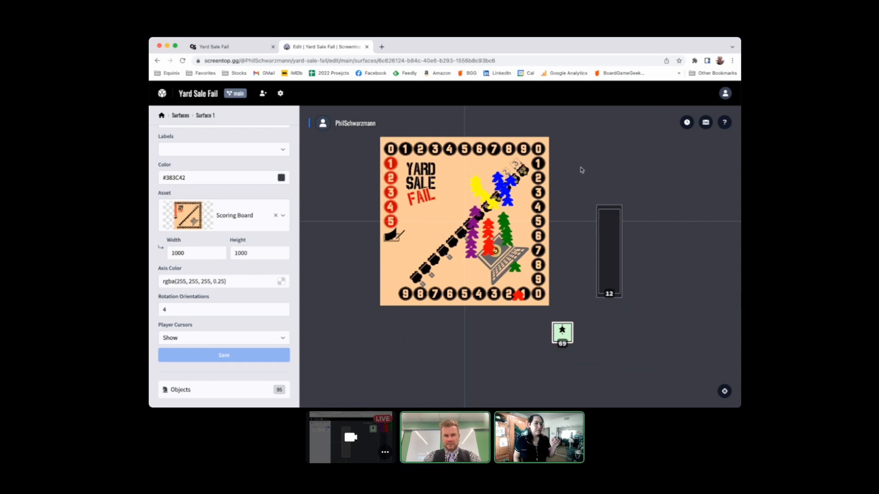
pyautogui.moveTo(582, 170); pyautogui.dragTo(602, 191)
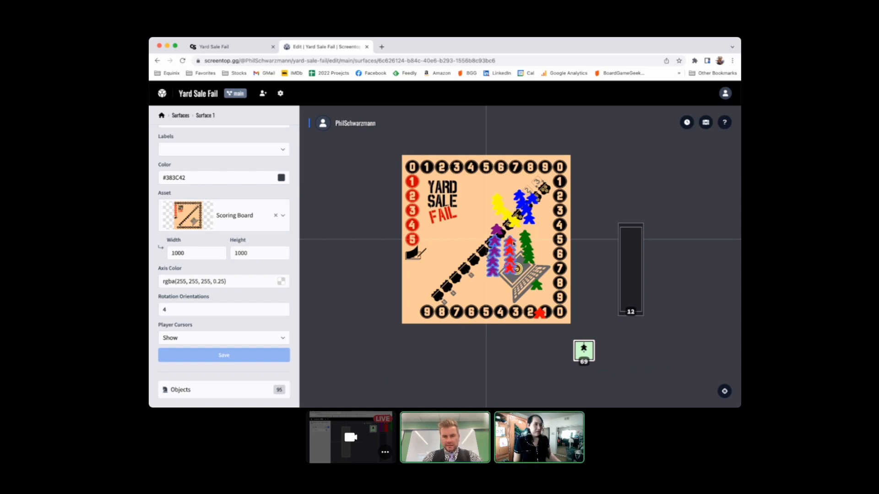
pyautogui.moveTo(510, 245); pyautogui.dragTo(616, 176)
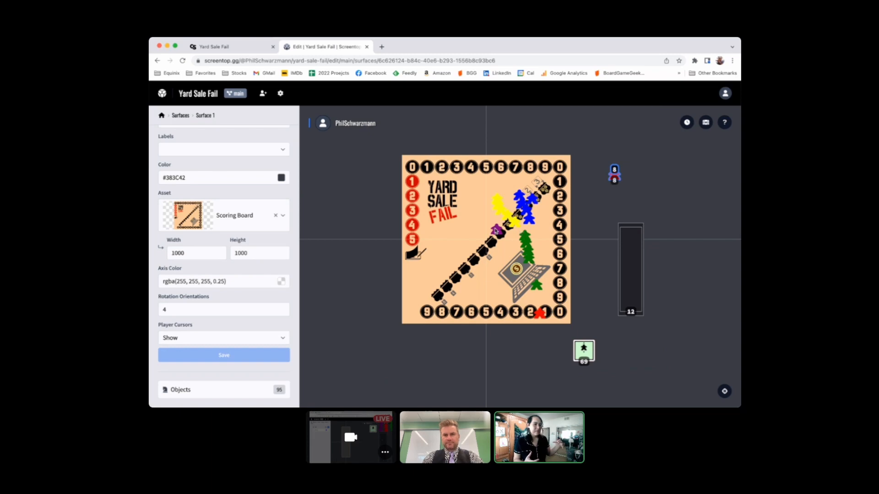
pyautogui.moveTo(615, 179); pyautogui.dragTo(633, 155)
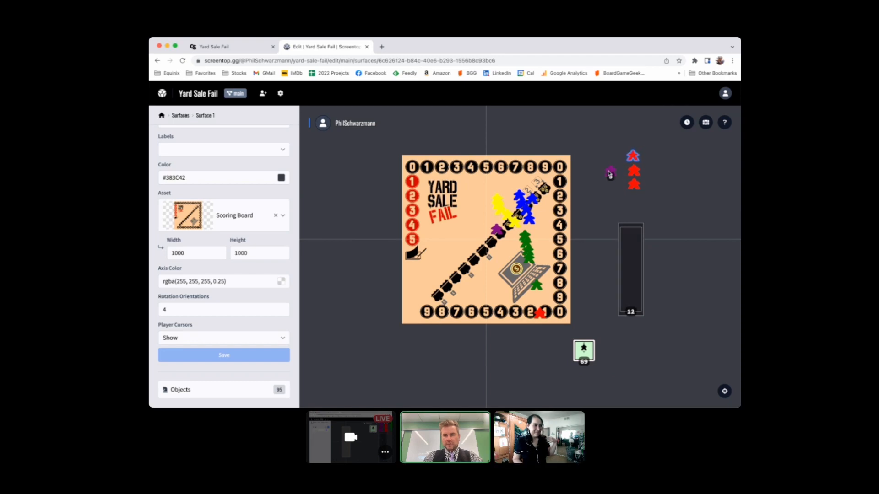
pyautogui.scroll(1, 512, 323)
pyautogui.moveTo(543, 327); pyautogui.dragTo(633, 209)
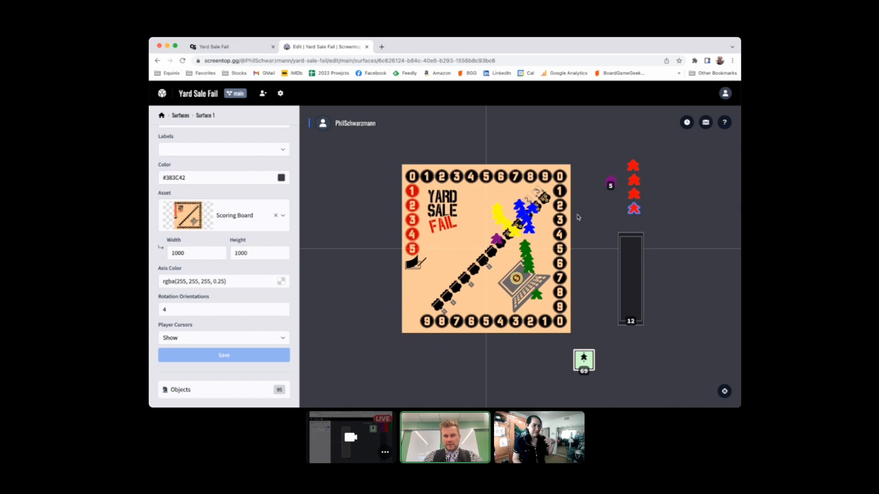
# View the game components available in the Chest and close it.
pyautogui.hscroll(1, 577, 217)
pyautogui.click(449, 206)
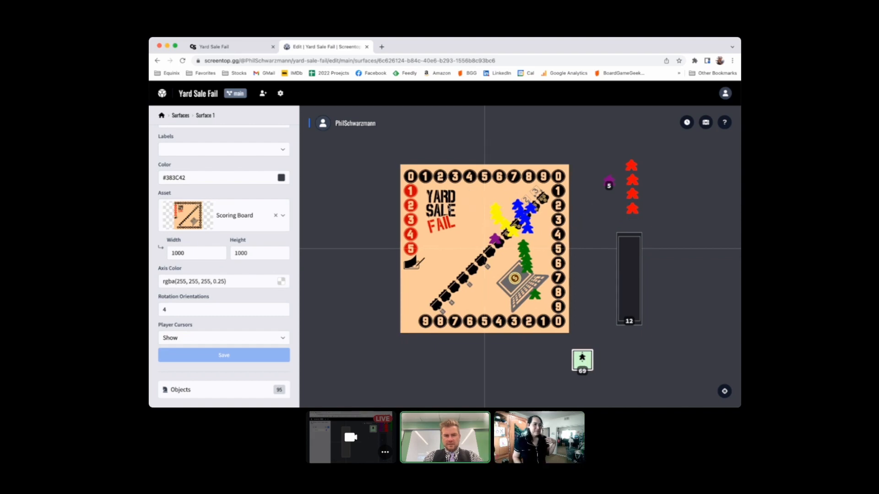
pyautogui.moveTo(464, 210); pyautogui.dragTo(494, 198)
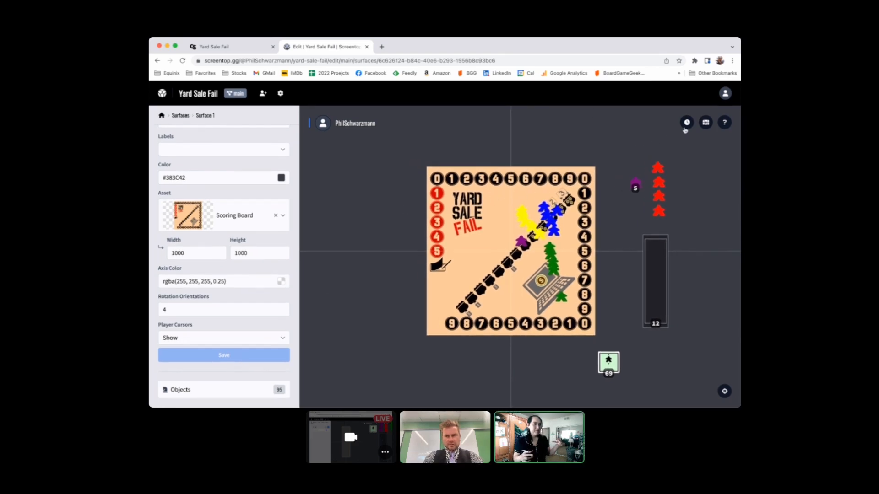
pyautogui.click(704, 124)
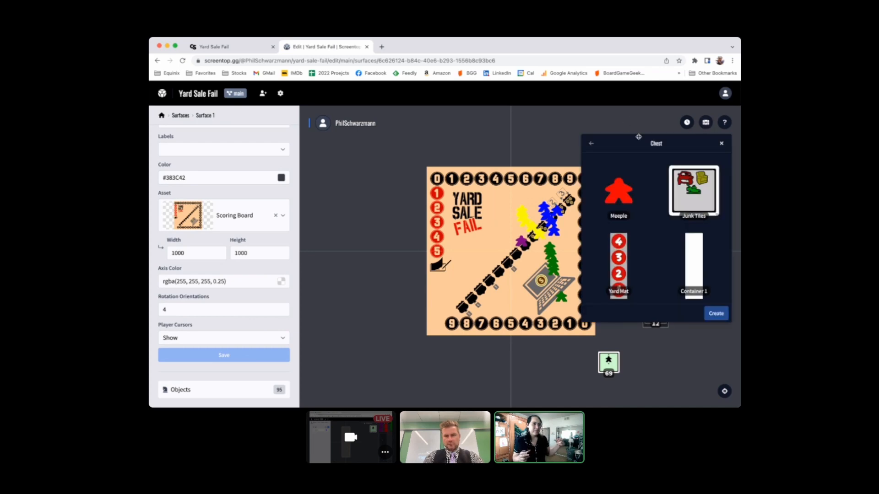
pyautogui.click(721, 144)
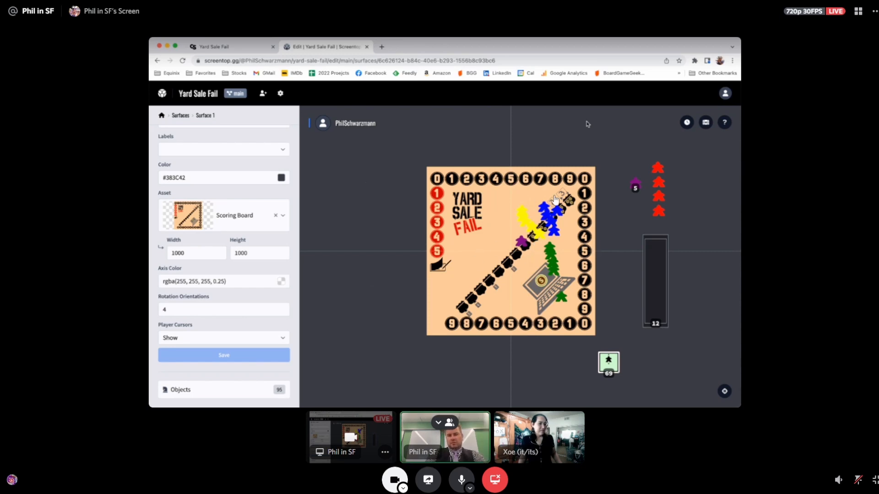
pyautogui.scroll(-1, 482, 266)
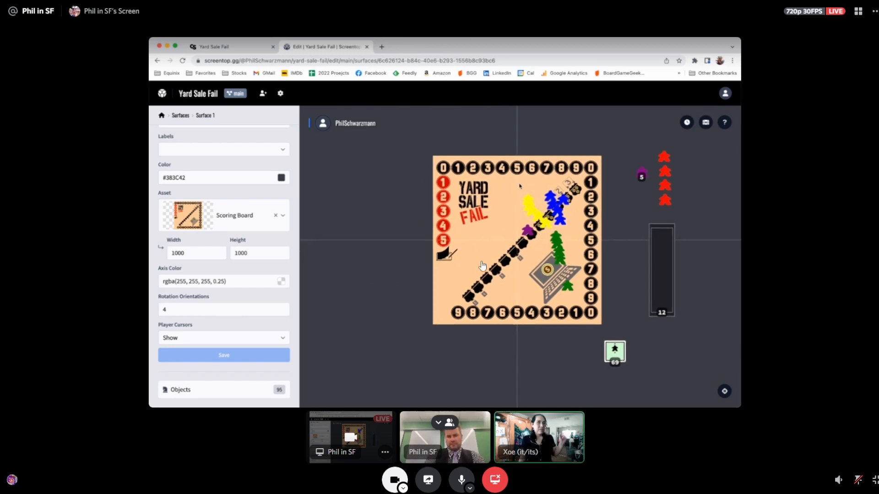
pyautogui.scroll(2, 221, 174)
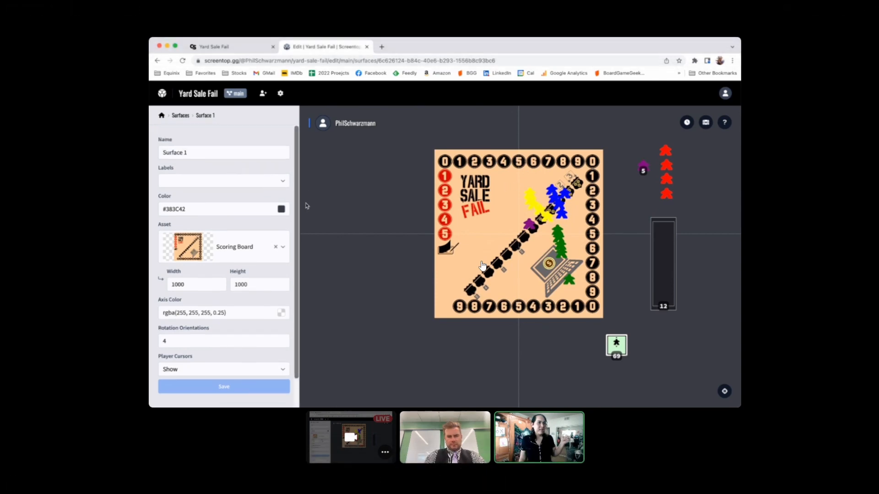
pyautogui.scroll(-2, 413, 277)
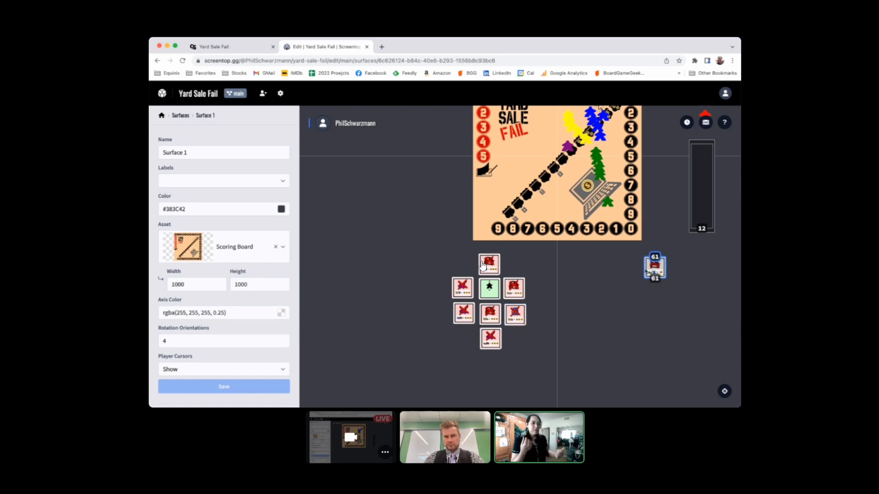
pyautogui.moveTo(582, 285); pyautogui.dragTo(544, 336)
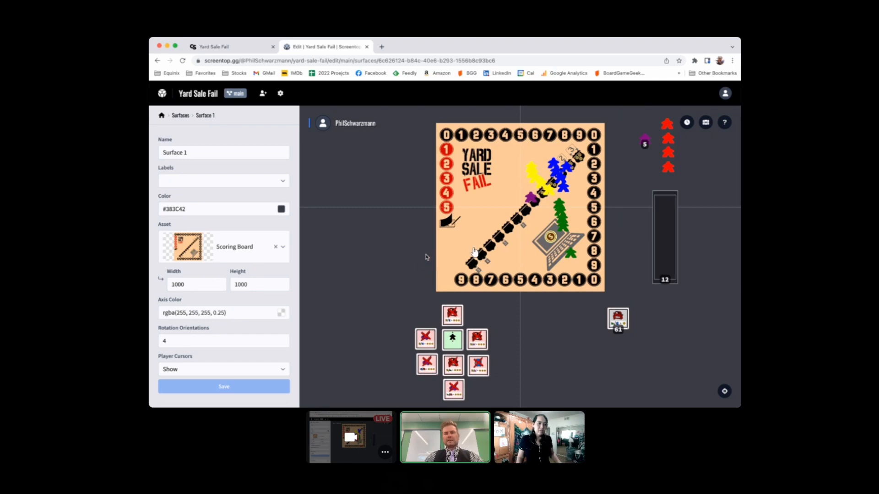
# Create a new component from the Blank Container template.
pyautogui.click(168, 118)
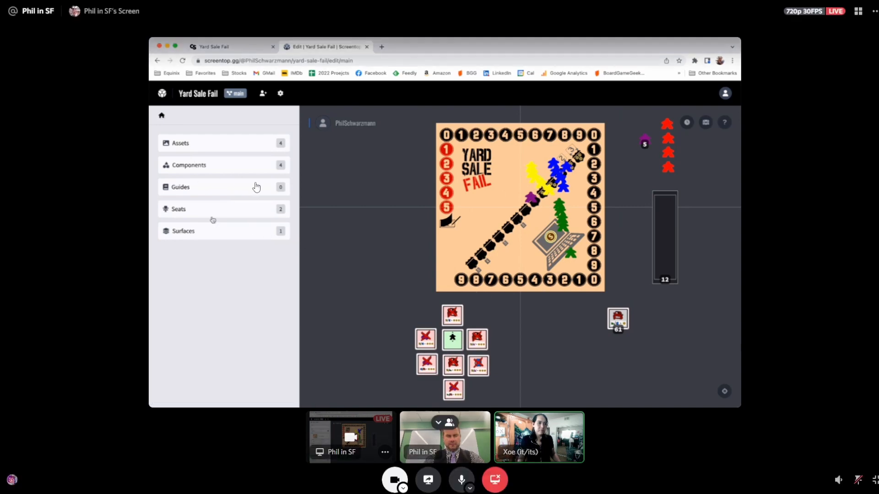
pyautogui.click(204, 166)
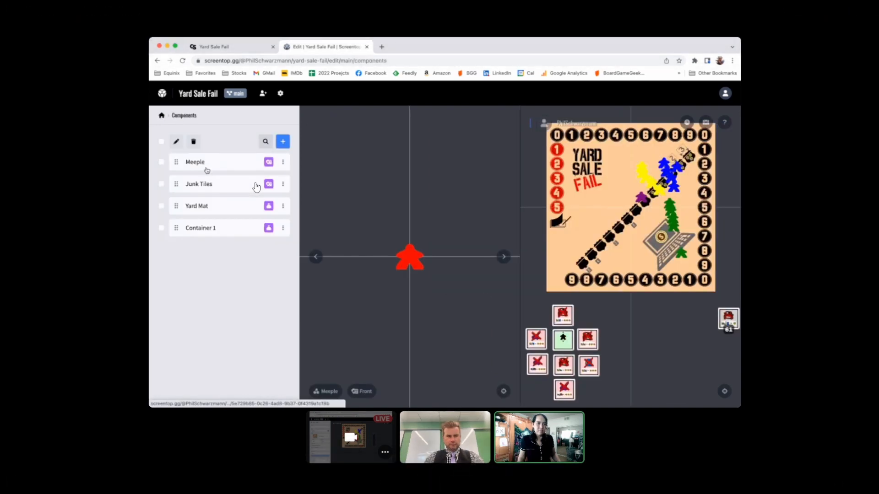
pyautogui.click(283, 142)
pyautogui.scroll(-1, 353, 309)
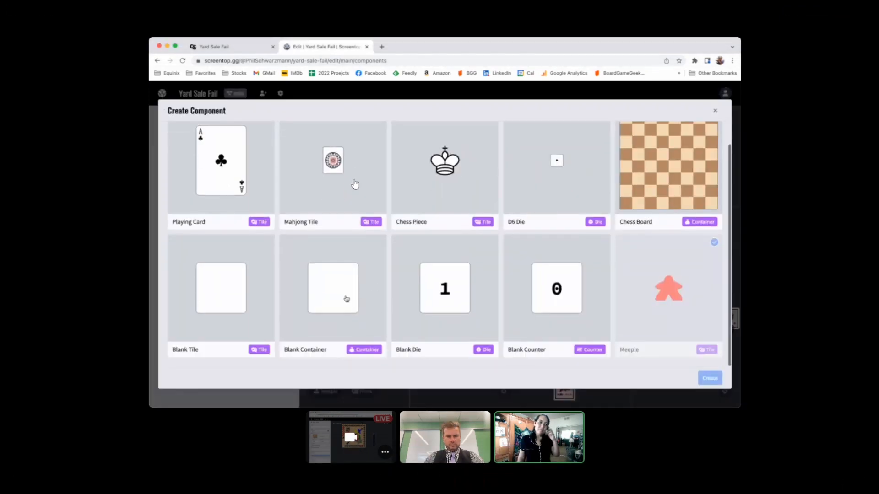
pyautogui.click(342, 293)
pyautogui.click(709, 378)
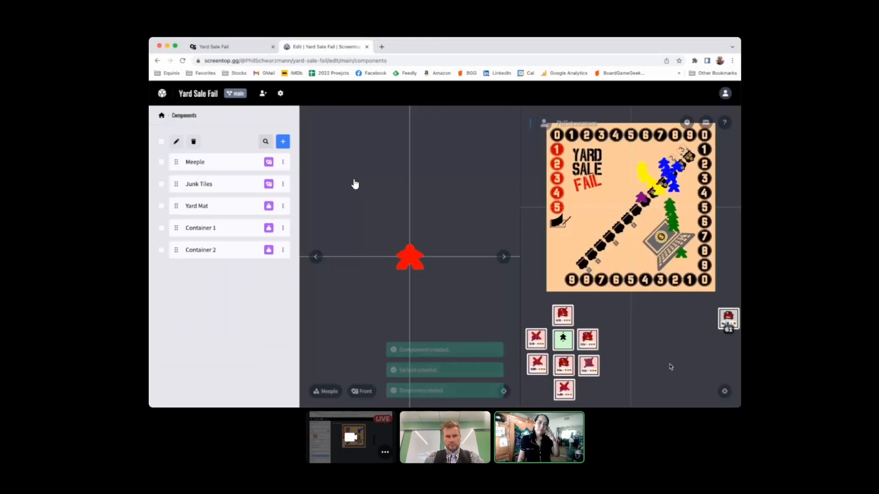
# Rename the Container 2 component as Player Store and save it.
pyautogui.click(199, 251)
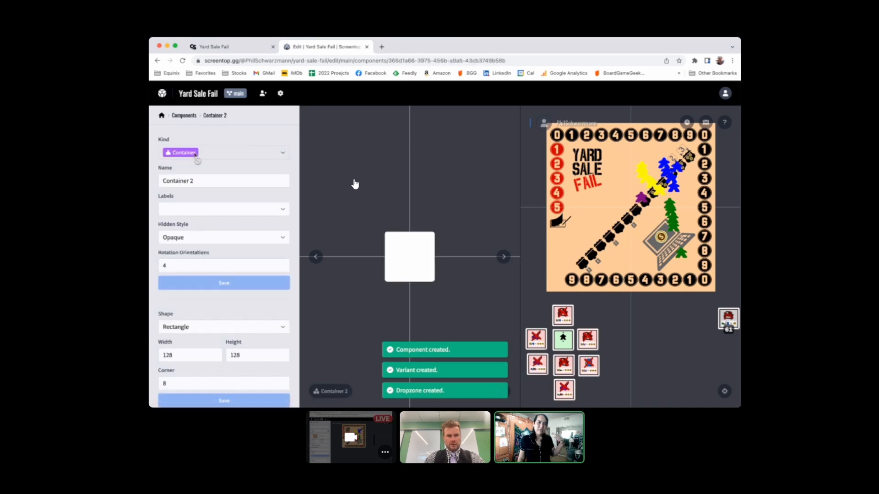
pyautogui.click(199, 179)
pyautogui.moveTo(199, 180); pyautogui.dragTo(154, 180)
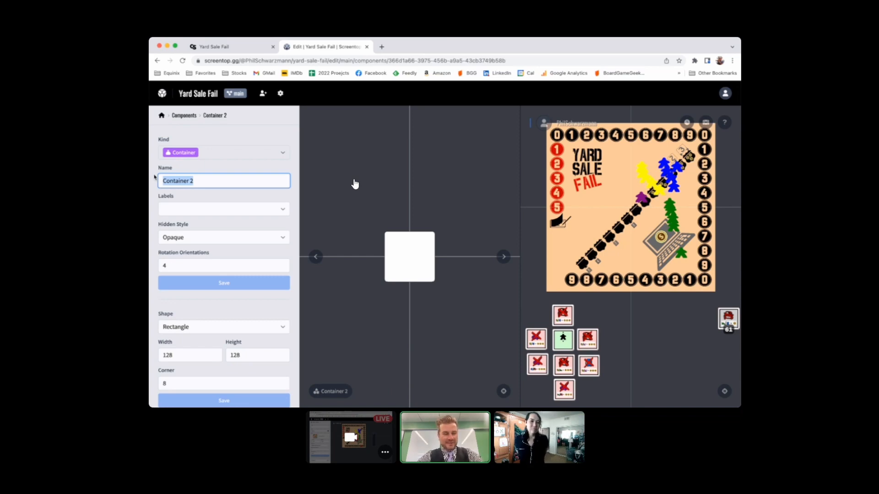
pyautogui.write('A')
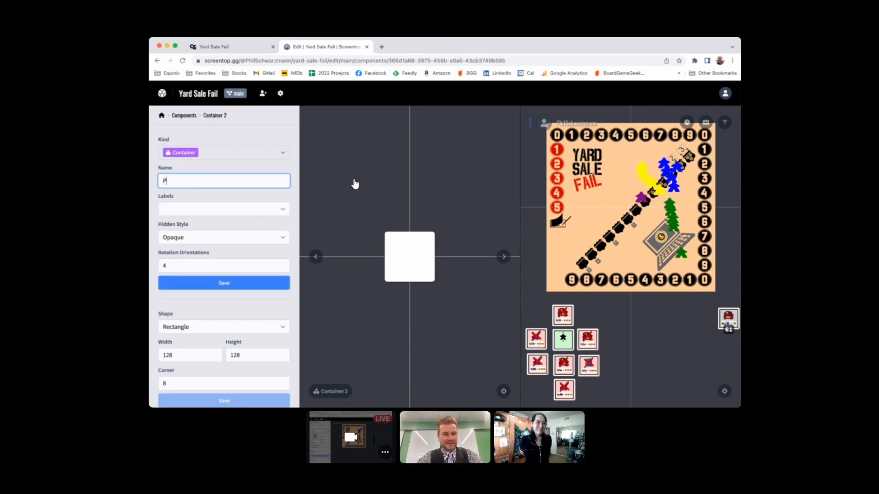
pyautogui.write('layer Store')
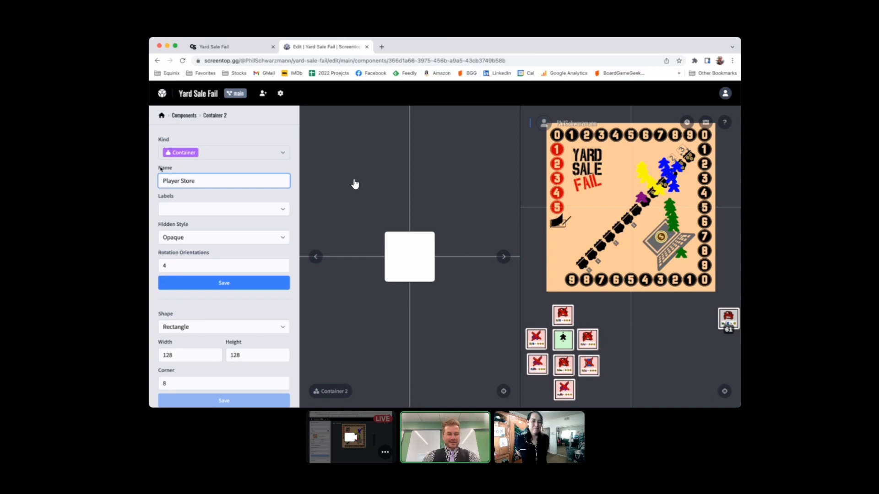
pyautogui.scroll(-1, 306, 281)
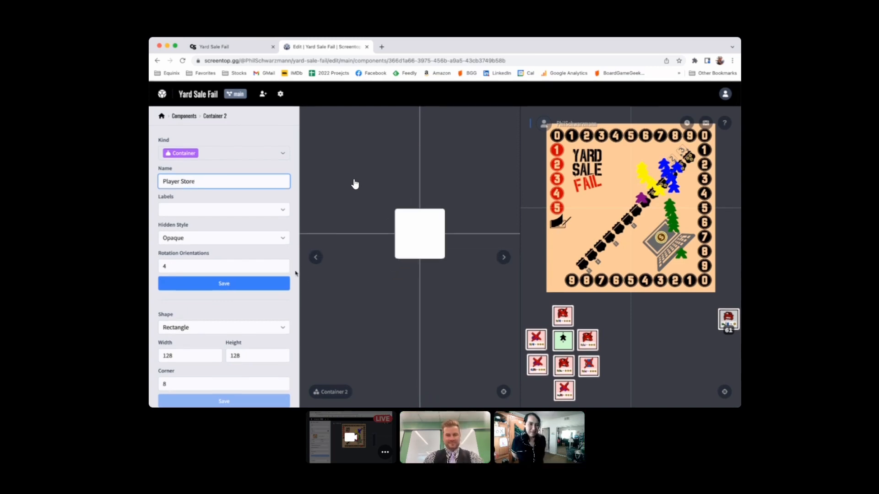
pyautogui.scroll(1, 395, 275)
pyautogui.scroll(-1, 207, 258)
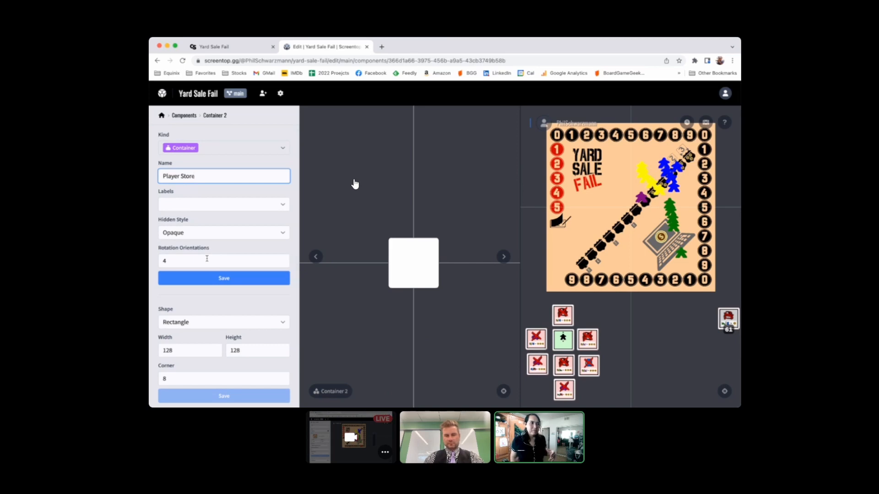
pyautogui.click(235, 278)
# Set the Player Store container's width and height to 700.
pyautogui.scroll(-3, 245, 281)
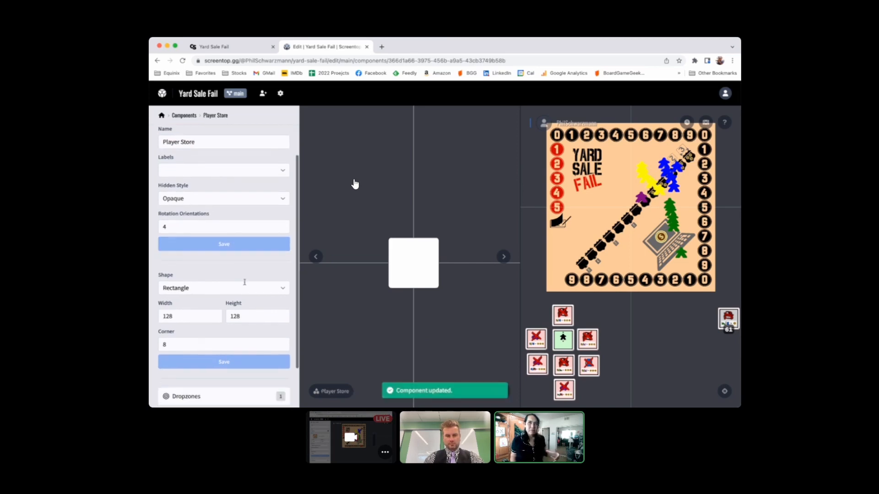
pyautogui.doubleClick(197, 316)
pyautogui.scroll(-1, 197, 316)
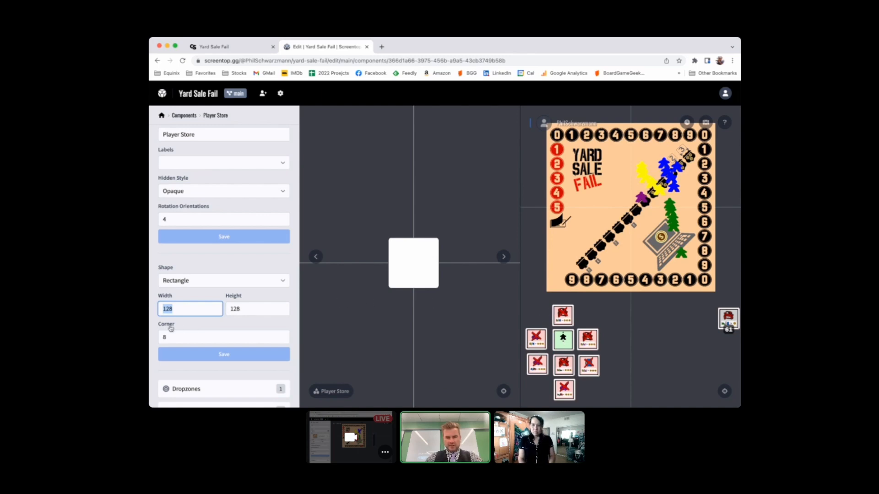
pyautogui.click(181, 309)
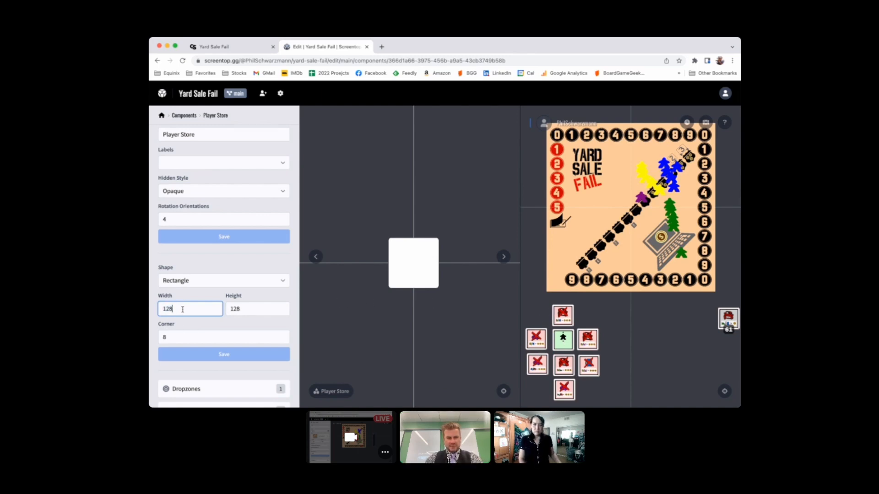
pyautogui.doubleClick(180, 307)
pyautogui.click(180, 307)
pyautogui.moveTo(179, 307); pyautogui.dragTo(158, 307)
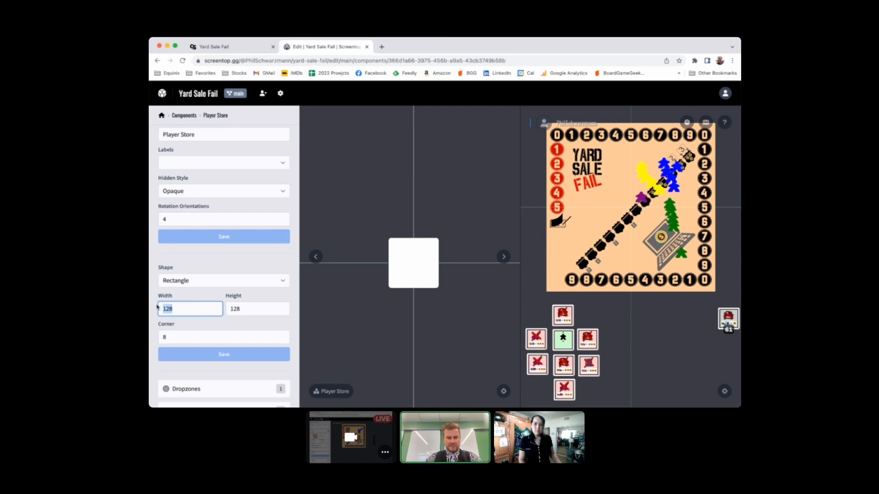
pyautogui.doubleClick(249, 307)
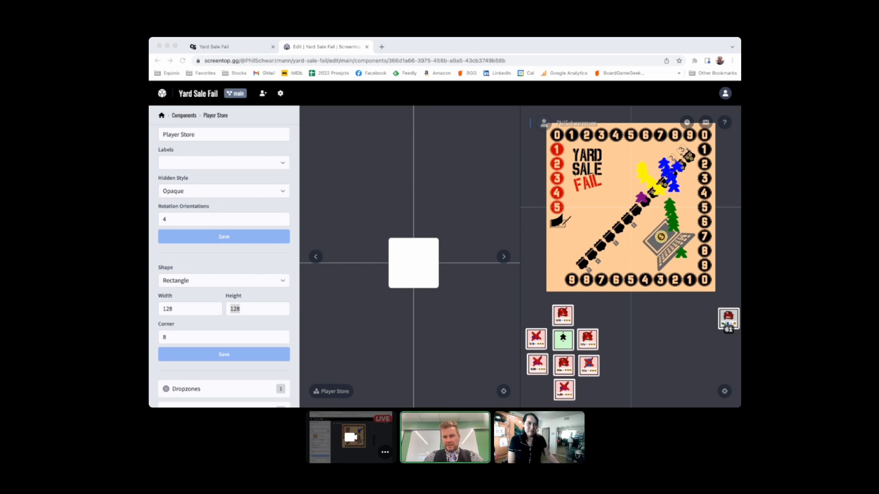
pyautogui.click(206, 306)
pyautogui.doubleClick(206, 307)
pyautogui.write('700')
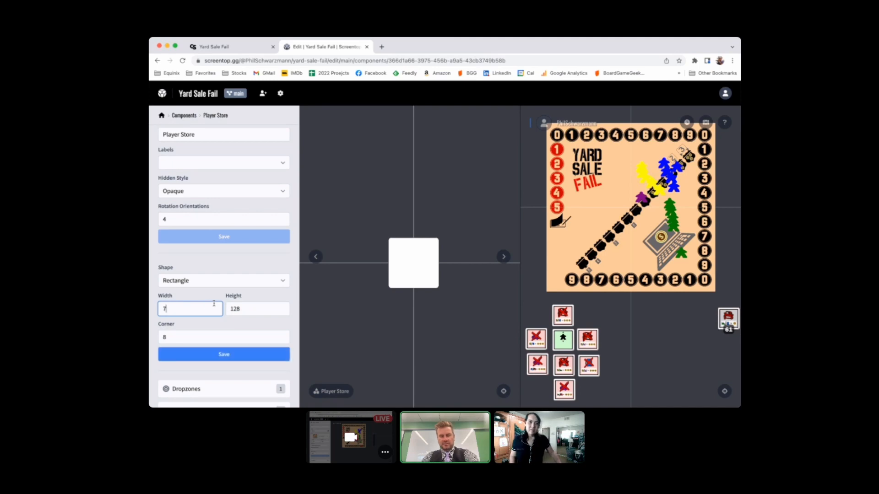
pyautogui.doubleClick(245, 309)
pyautogui.write('700')
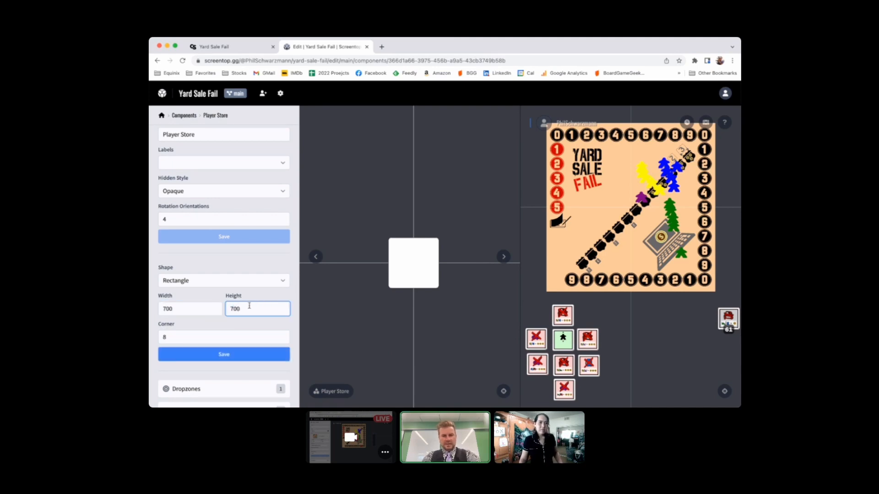
pyautogui.click(293, 295)
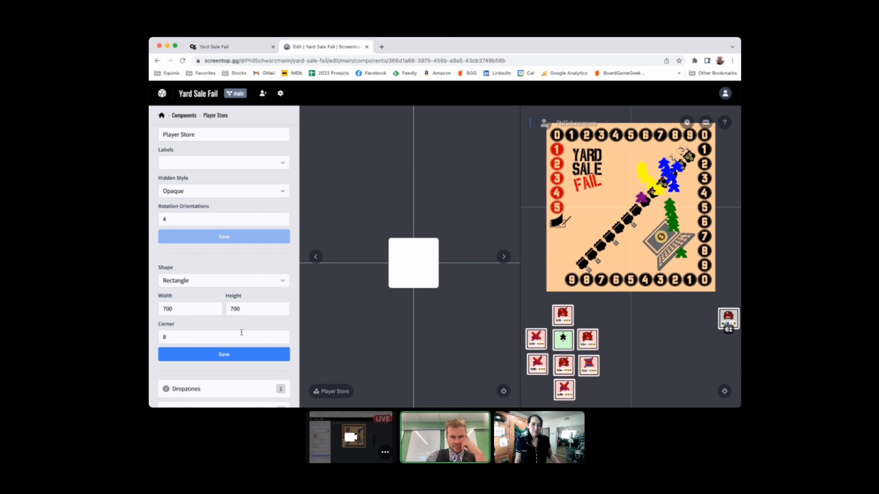
# Set the Player Store container's corner to 0 and save its shape settings.
pyautogui.scroll(-2, 241, 333)
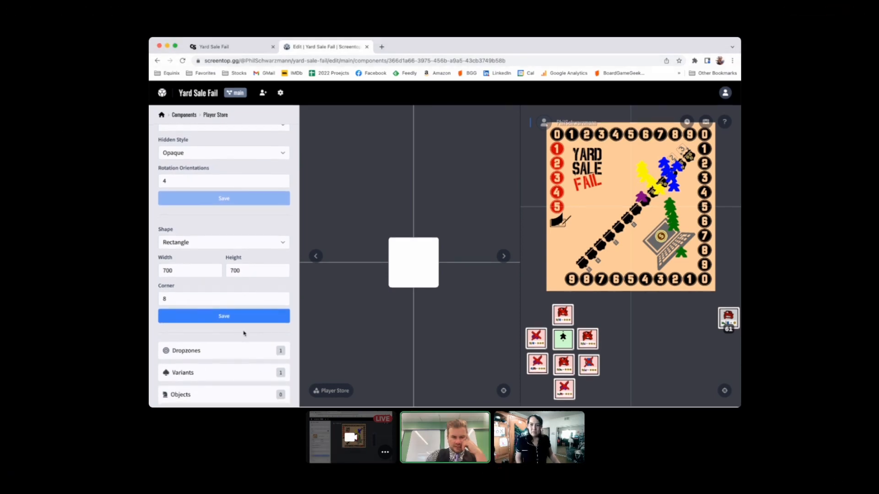
pyautogui.doubleClick(214, 300)
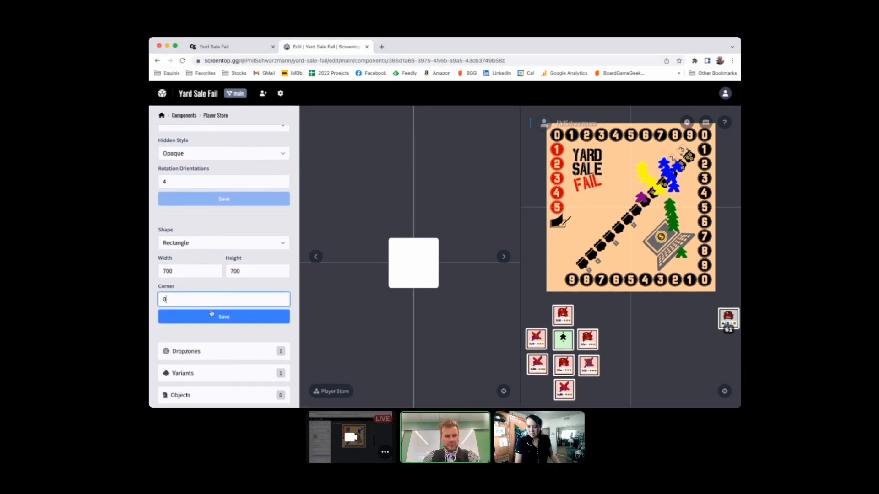
pyautogui.write('0')
pyautogui.click(212, 316)
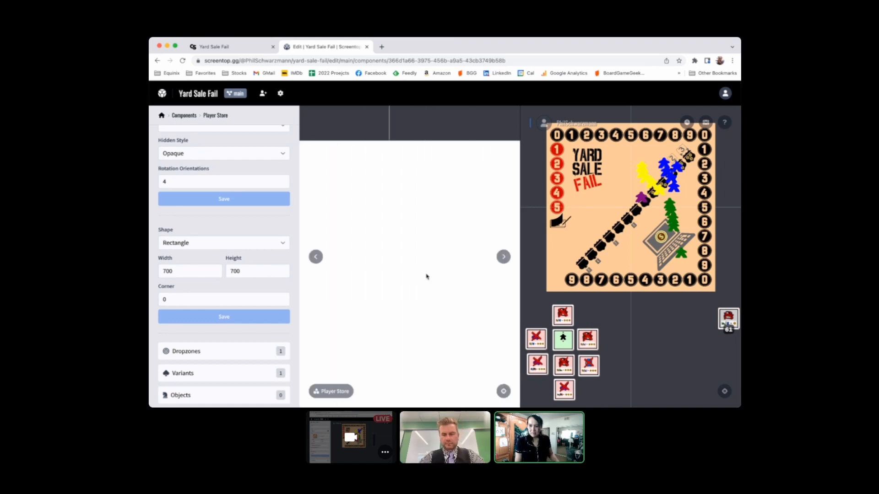
pyautogui.scroll(-10, 421, 275)
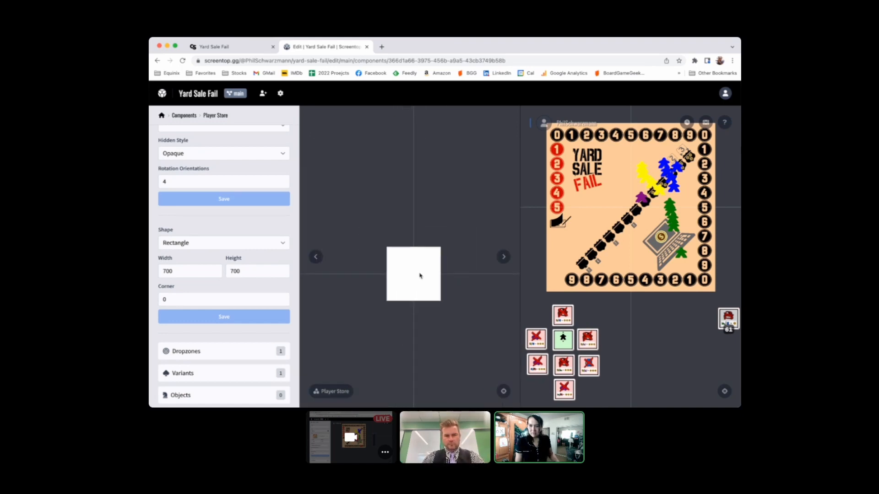
pyautogui.scroll(5, 421, 275)
pyautogui.scroll(2, 420, 276)
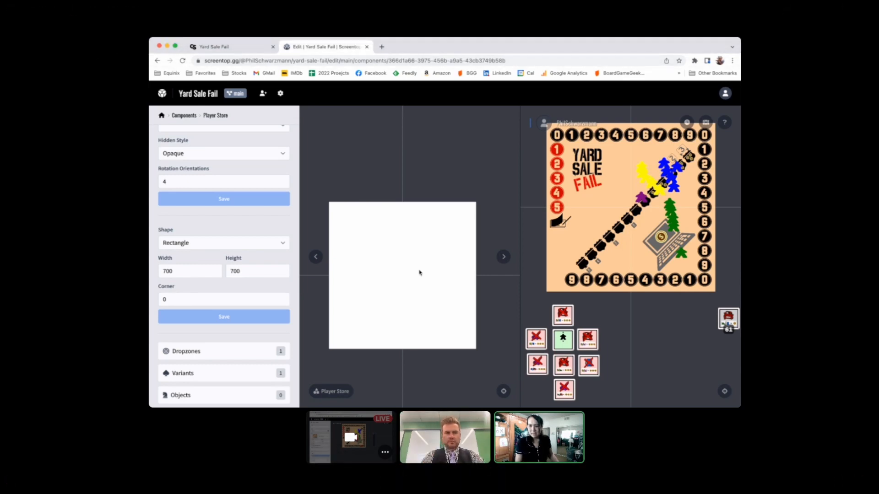
# Load screentop.gg in a new browser tab and open the Bulk Updating guide from its learning resources.
pyautogui.moveTo(239, 58); pyautogui.dragTo(163, 60)
pyautogui.press('super+c')
pyautogui.press('super+t')
pyautogui.press('super+v')
pyautogui.press('Return')
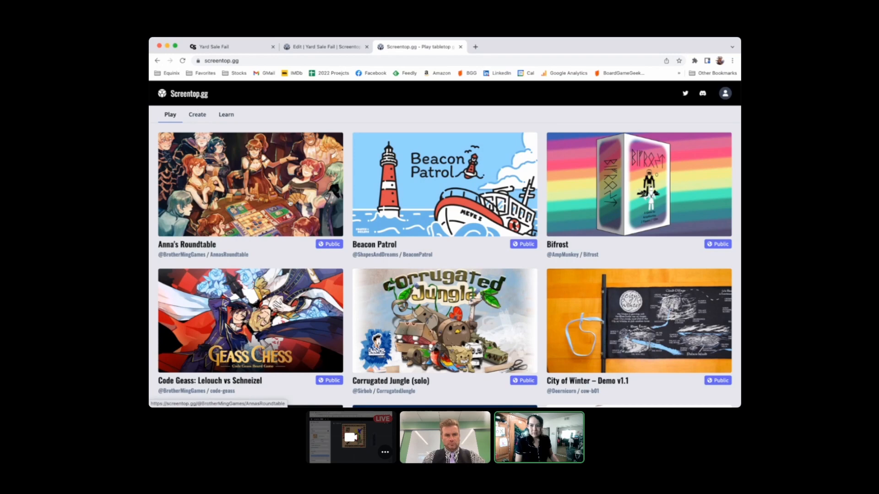
pyautogui.click(225, 120)
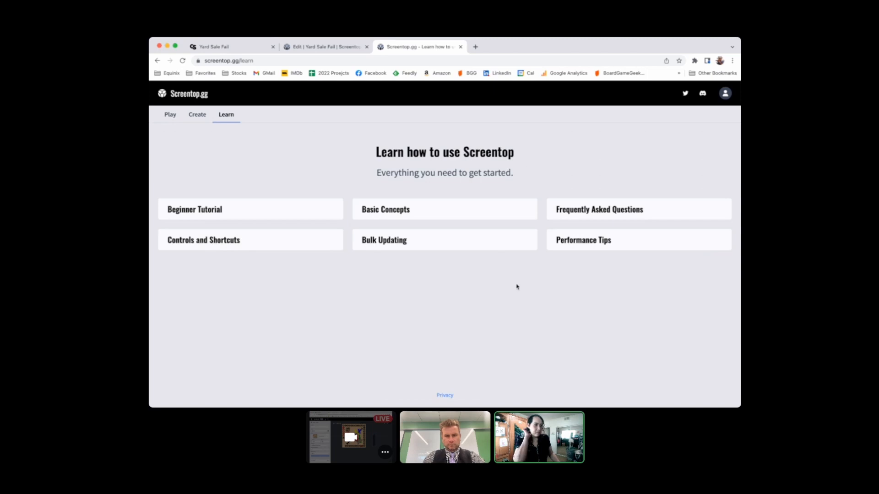
pyautogui.click(403, 243)
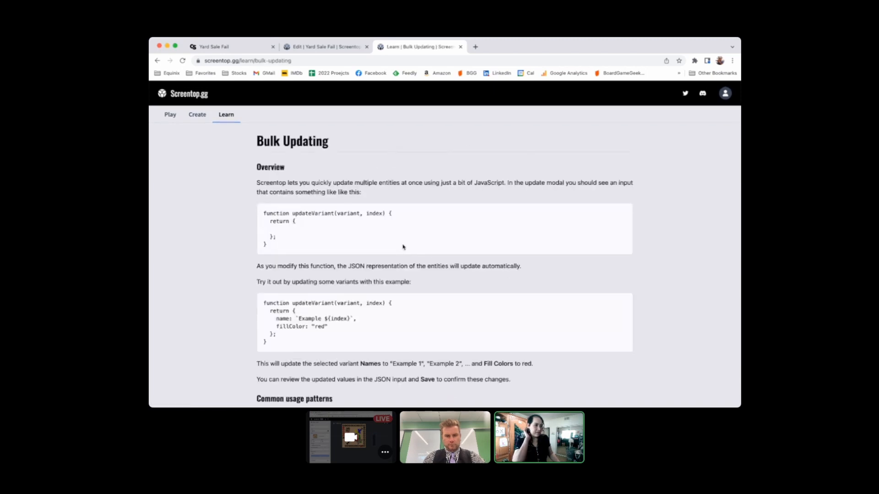
# Find the example for positioning point anchors in a grid and select its entire code sample.
pyautogui.scroll(-15, 402, 248)
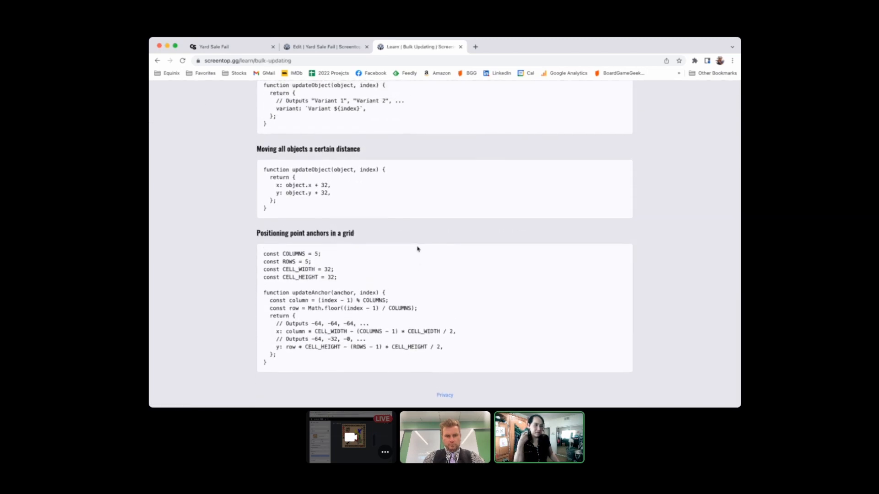
pyautogui.moveTo(342, 233); pyautogui.dragTo(257, 234)
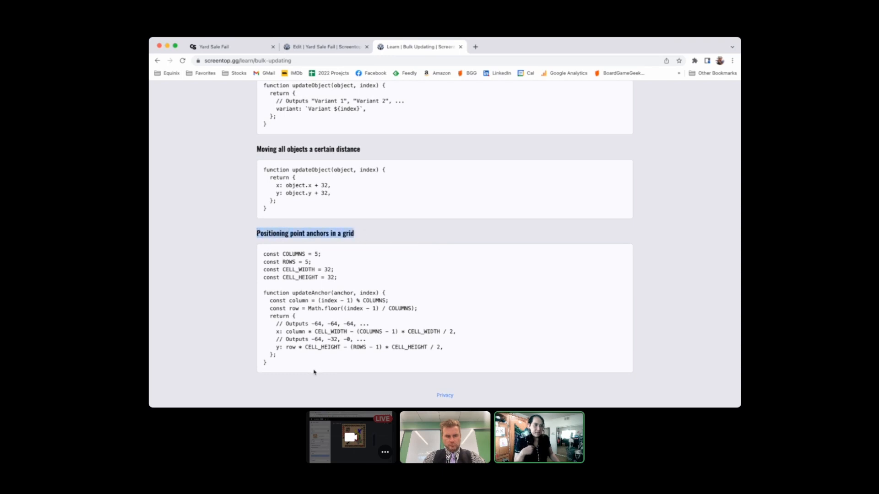
pyautogui.moveTo(315, 372); pyautogui.dragTo(260, 255)
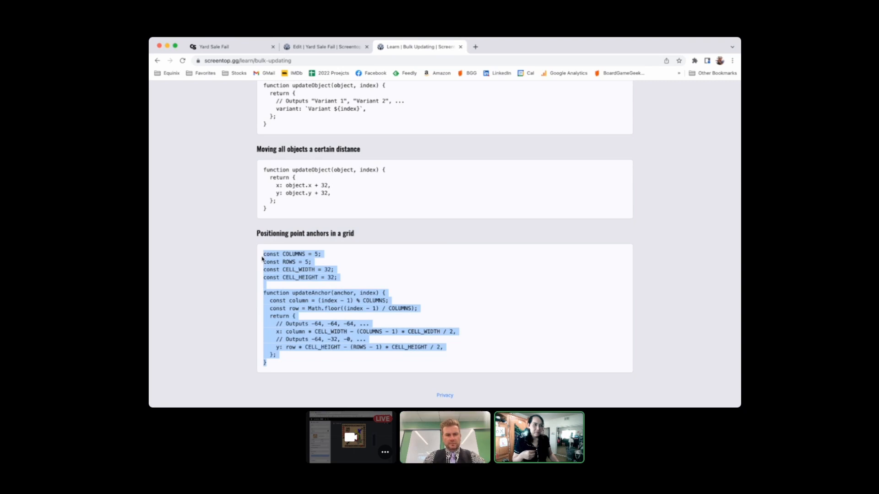
# Return to the Yard Sale Fail editor and create a Point anchor in Player Store's Dropzone 1.
pyautogui.click(304, 48)
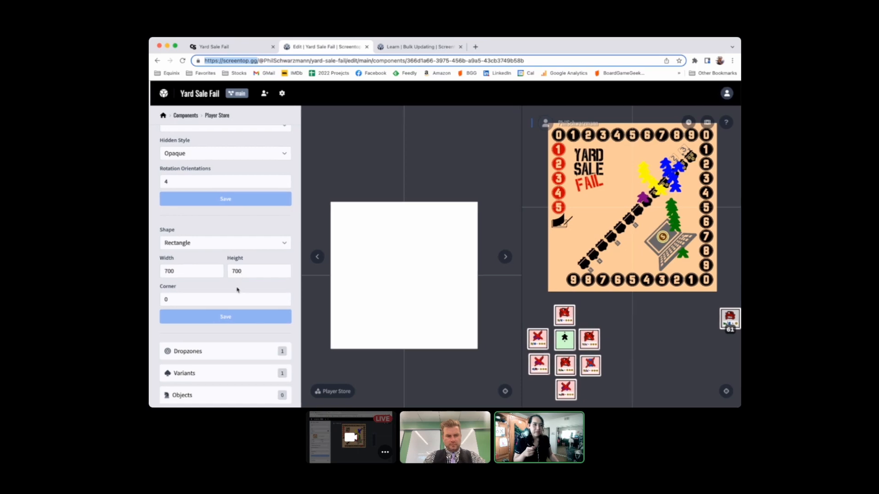
pyautogui.click(195, 361)
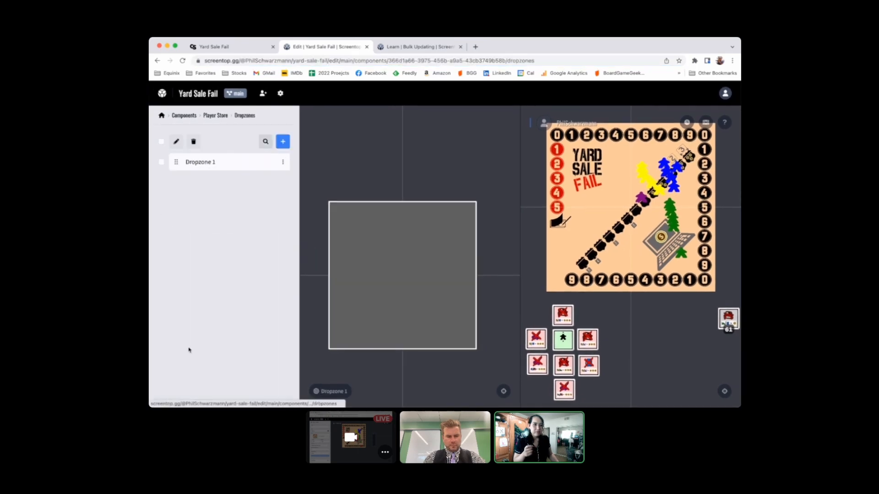
pyautogui.click(206, 163)
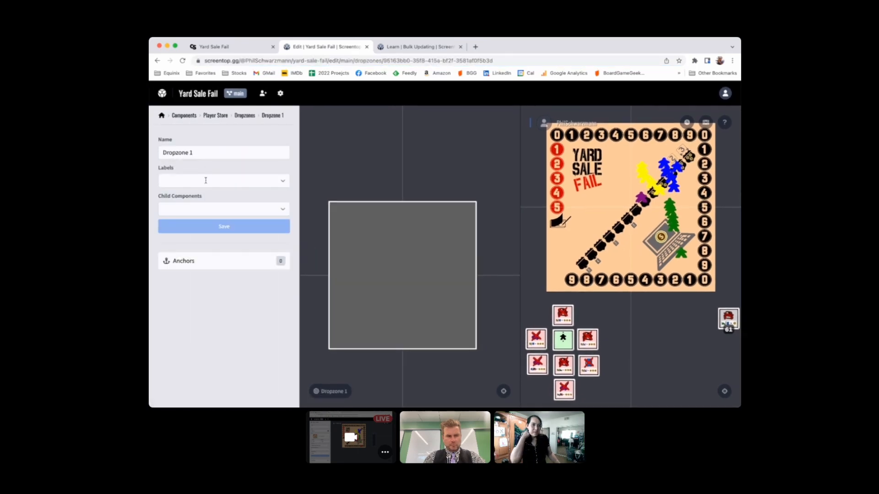
pyautogui.click(198, 262)
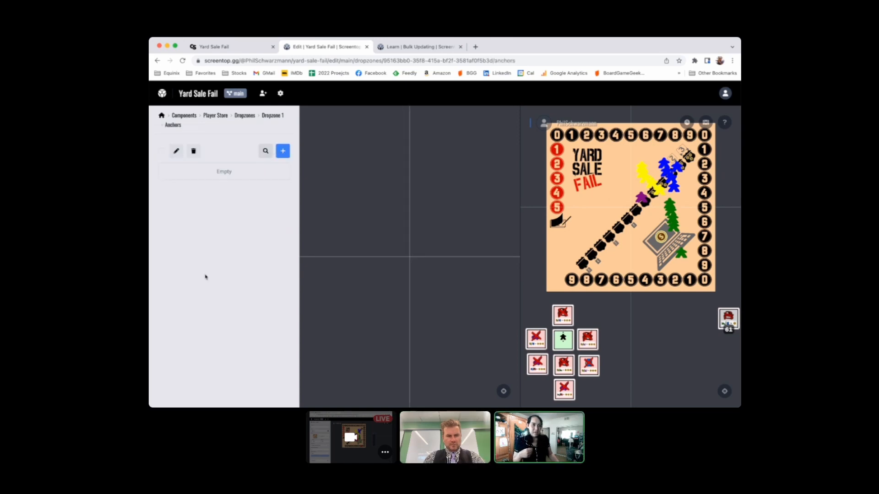
pyautogui.click(284, 155)
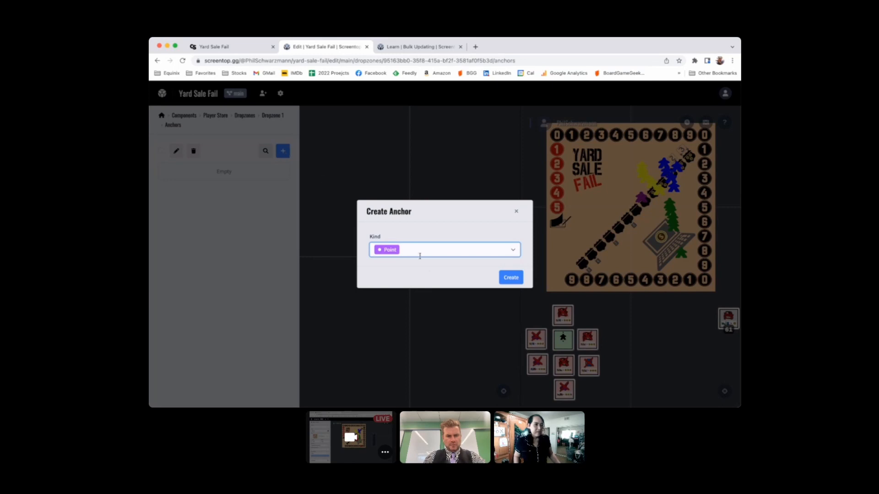
pyautogui.click(511, 279)
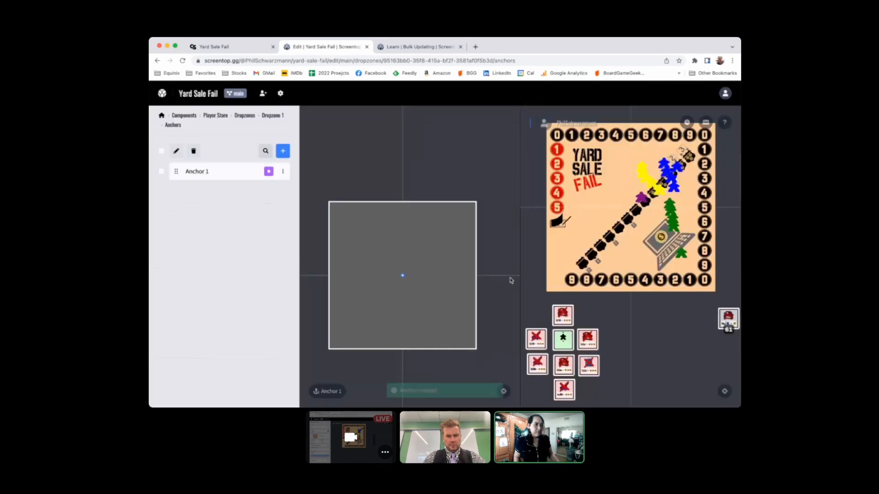
# Set Anchor 1's capacity to 1 and auto rotate to 0, and save the anchor.
pyautogui.click(206, 173)
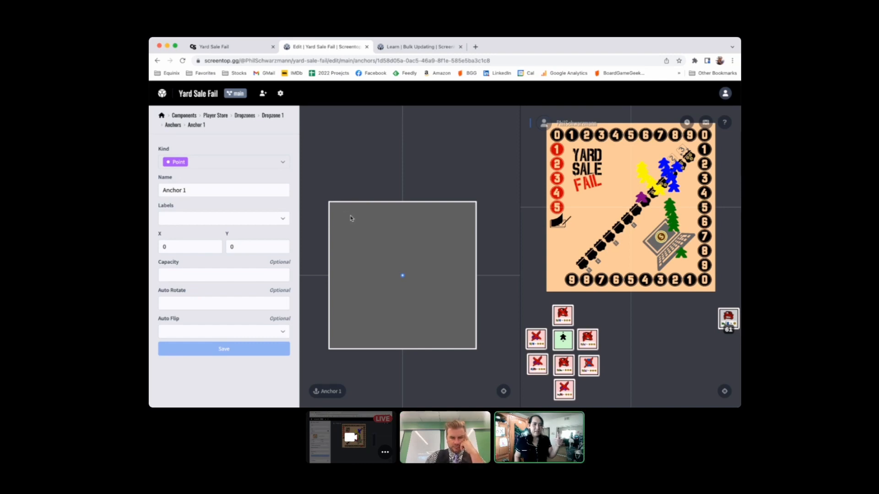
pyautogui.click(249, 277)
pyautogui.write('1')
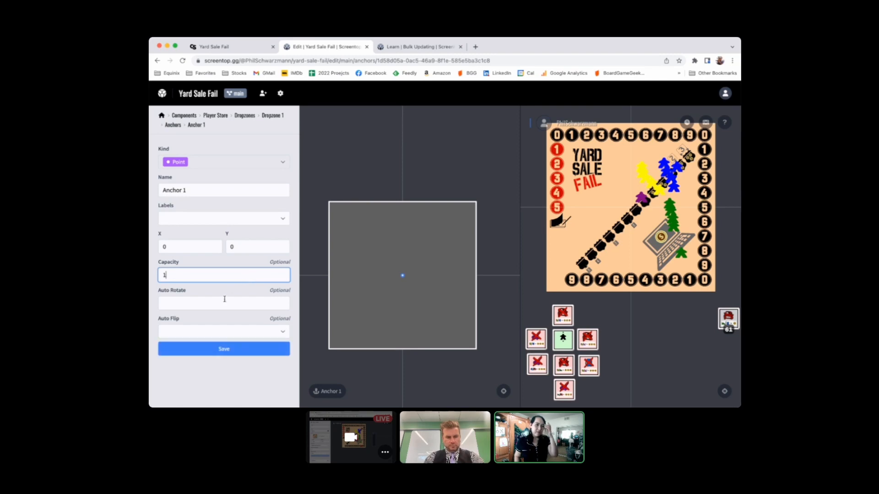
pyautogui.click(232, 299)
pyautogui.write('0')
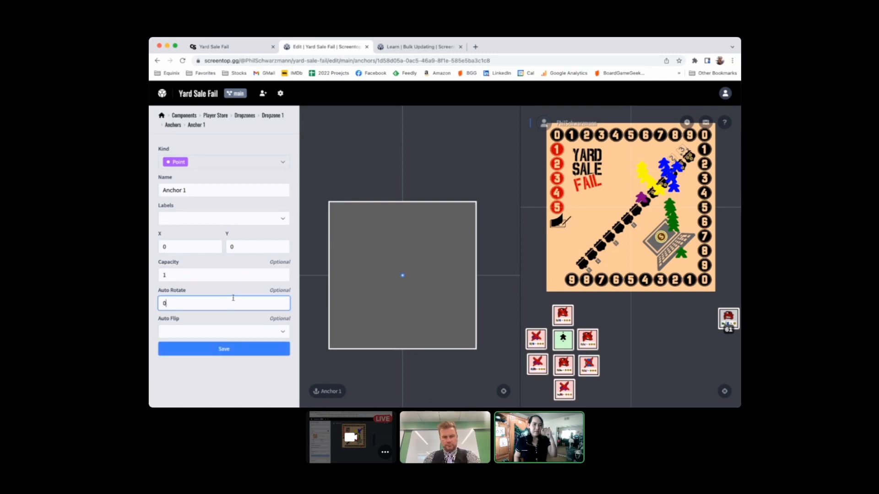
pyautogui.click(235, 350)
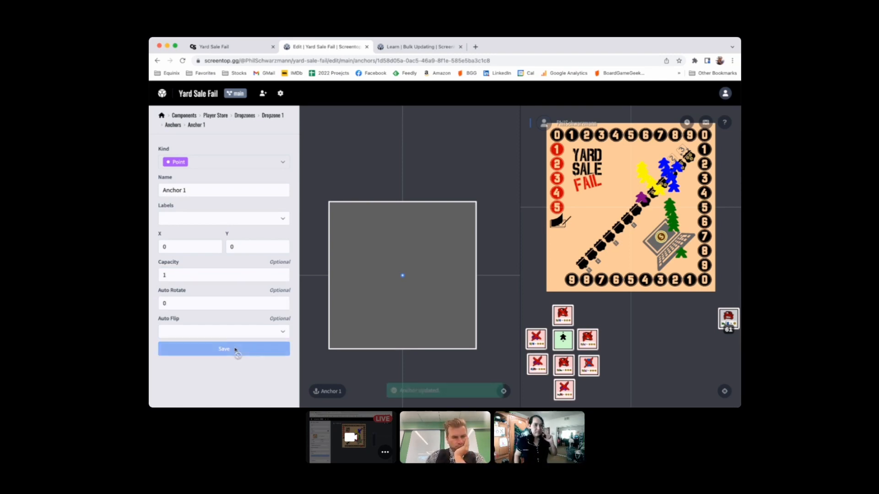
# Clone Anchor 1 in Dropzone 1 with a count of 24.
pyautogui.click(173, 126)
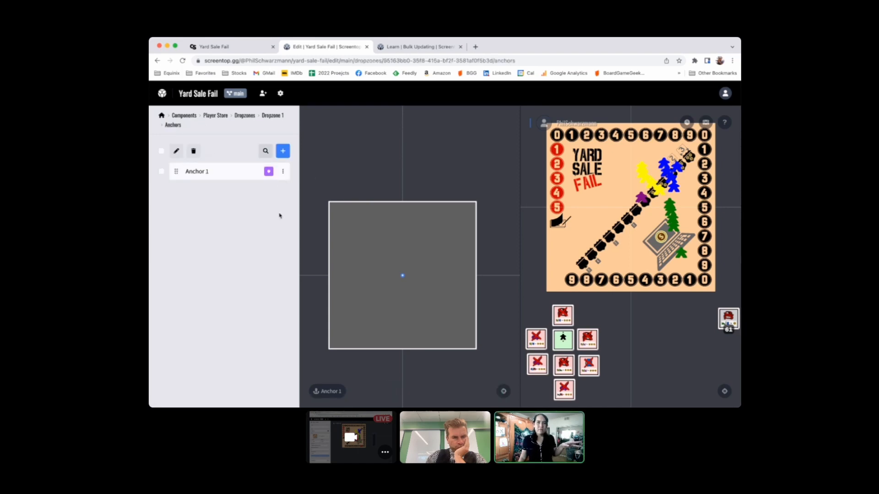
pyautogui.click(282, 171)
pyautogui.click(267, 193)
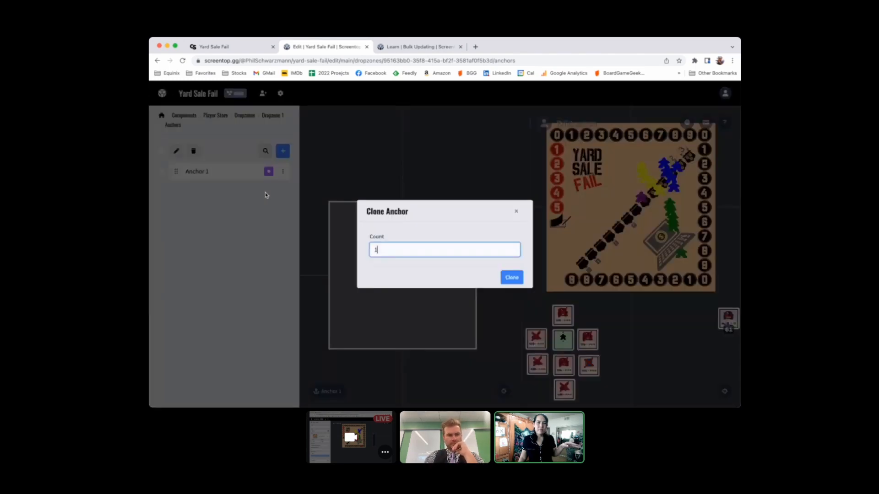
pyautogui.press('Return')
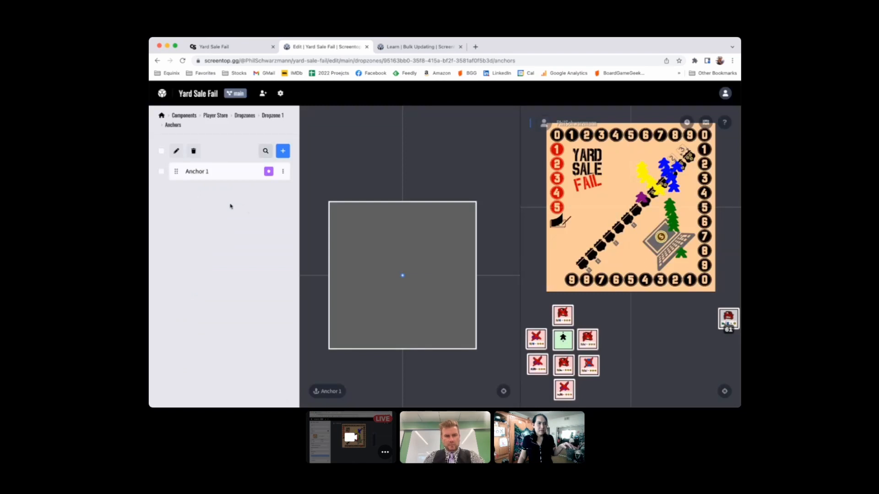
pyautogui.click(283, 171)
pyautogui.click(267, 192)
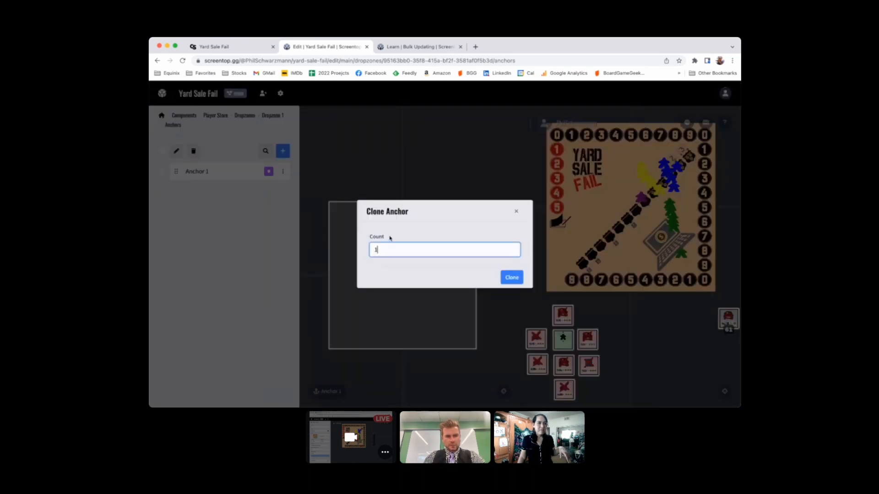
pyautogui.moveTo(383, 249); pyautogui.dragTo(372, 249)
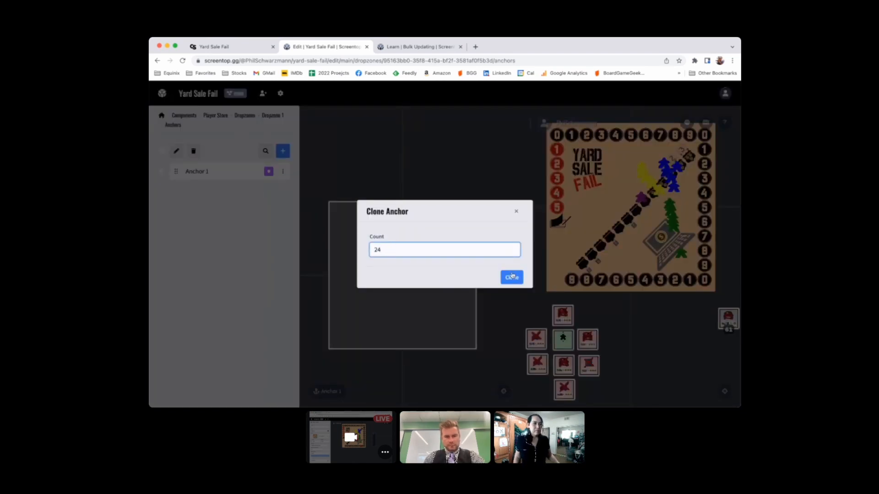
pyautogui.click(511, 276)
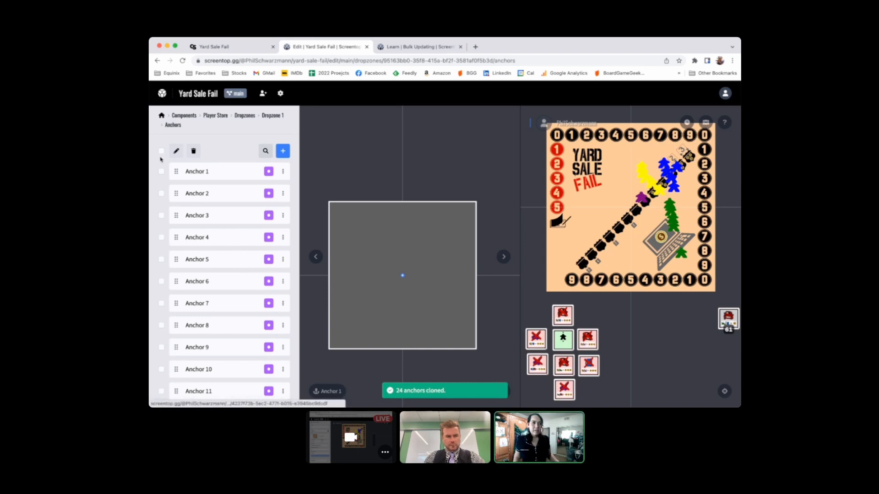
# Open the bulk update editor for all anchors and replace its default updateAnchor function with the guide's grid-positioning code.
pyautogui.click(176, 151)
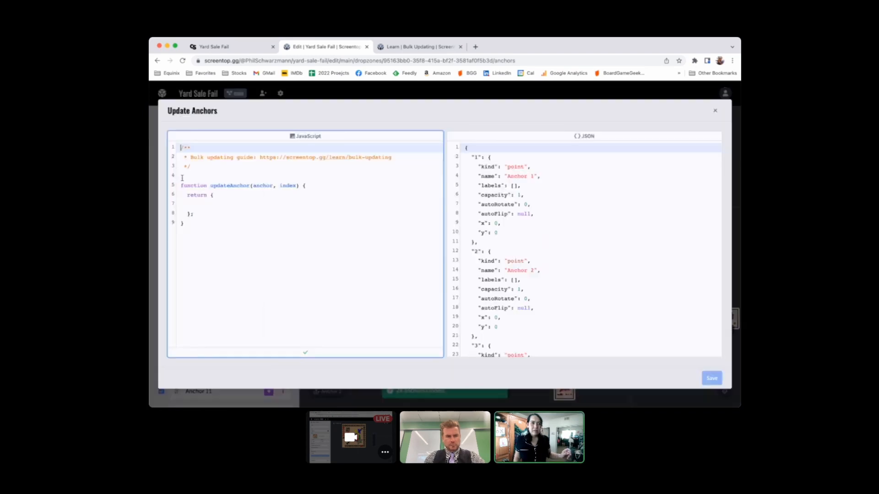
pyautogui.click(243, 244)
pyautogui.click(236, 213)
pyautogui.click(235, 204)
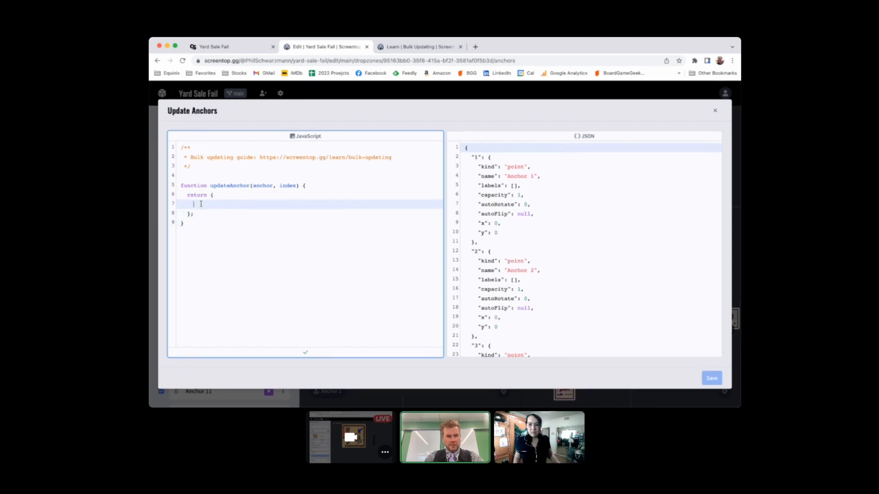
pyautogui.moveTo(216, 249); pyautogui.dragTo(168, 189)
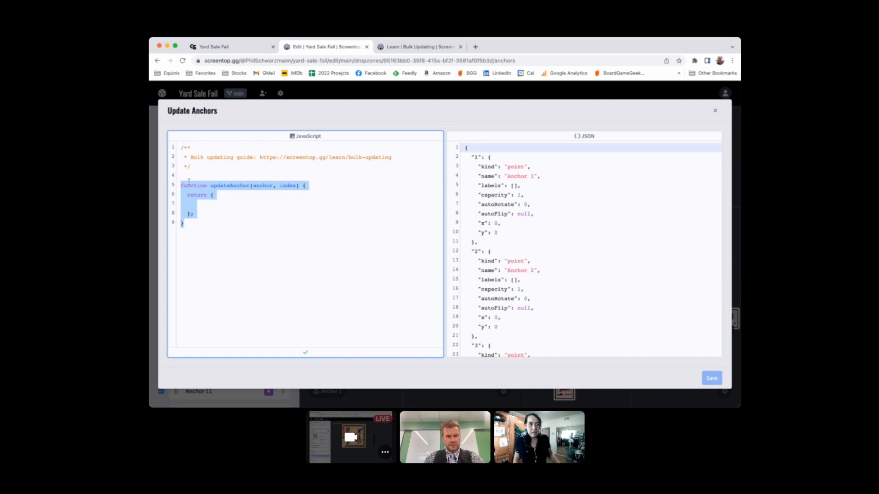
pyautogui.click(414, 46)
pyautogui.rightClick(337, 47)
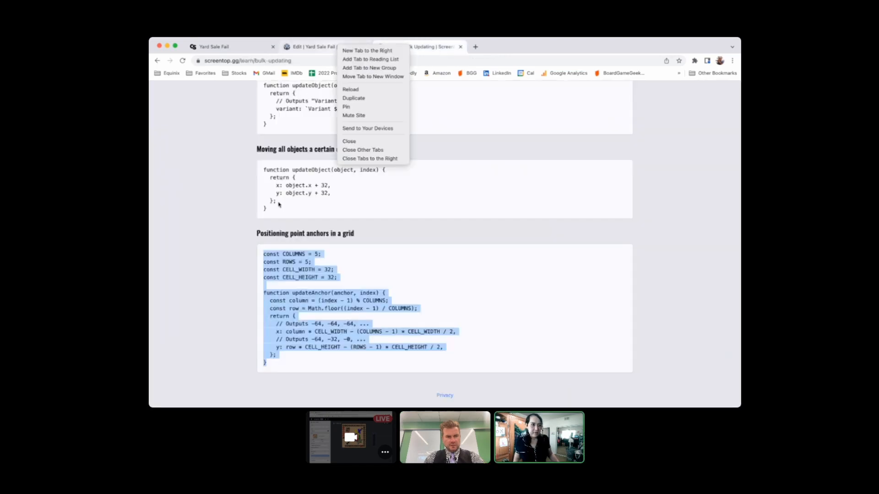
pyautogui.click(318, 48)
pyautogui.click(318, 47)
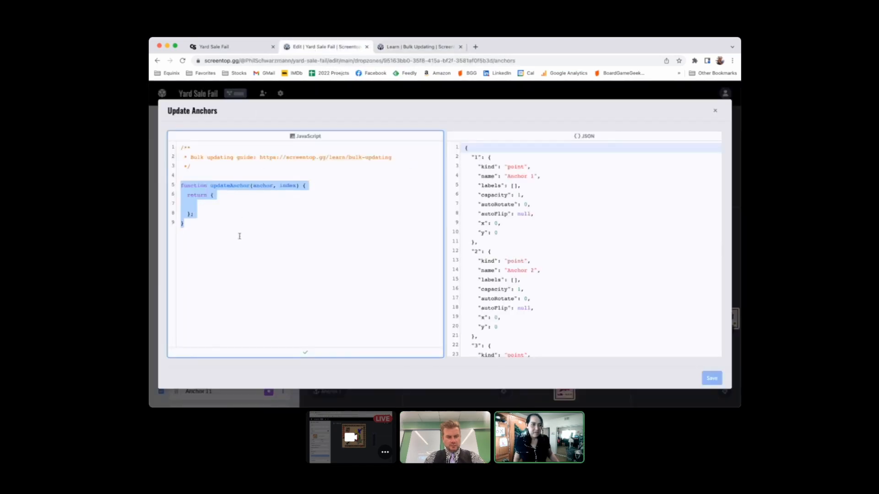
pyautogui.write('const COLUMNS = 5; const ROWS = 5; const CELL_WIDTH = 32; const CELL_HEIGHT = 32;  function updateAnchor(anchor, index) {   const column = (index - 1) % COLUMNS;   const row = Math.floor((index - 1) / COLUMNS);   return {     // Outputs -64, -64, -64, ...     x: column * CELL_WIDTH - (COLUMNS - 1) * CELL_WIDTH / 2,     // Outputs -64, -32, -0, ...     y: row * CELL_HEIGHT - (ROWS - 1) * CELL_HEIGHT / 2,   }; }')
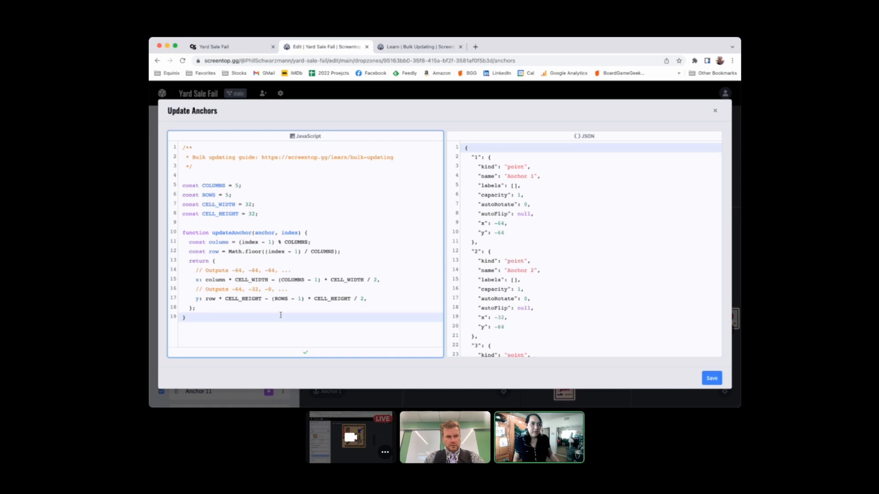
# Set both CELL_WIDTH and CELL_HEIGHT to 140 in the grid code and save the anchor update.
pyautogui.click(262, 202)
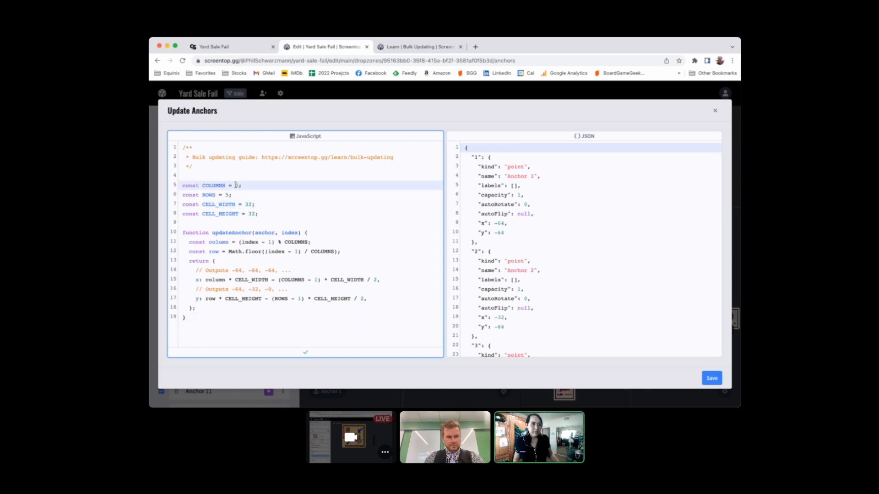
pyautogui.doubleClick(237, 185)
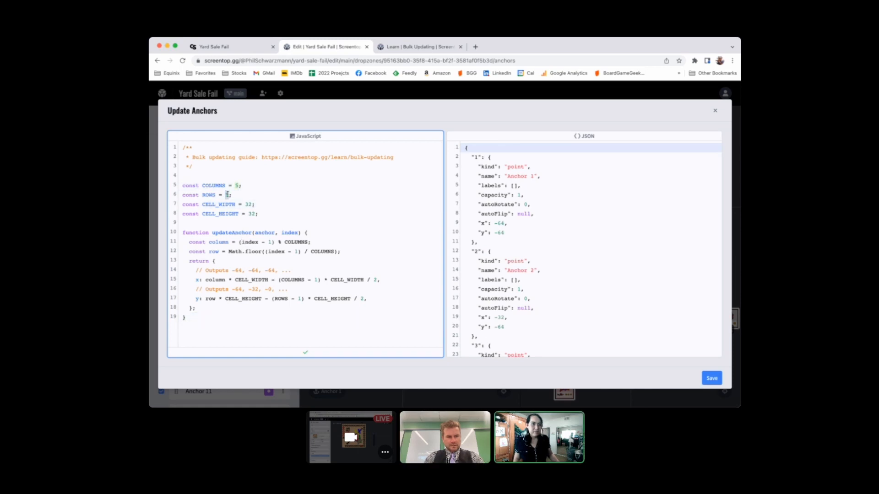
pyautogui.doubleClick(226, 195)
pyautogui.doubleClick(247, 204)
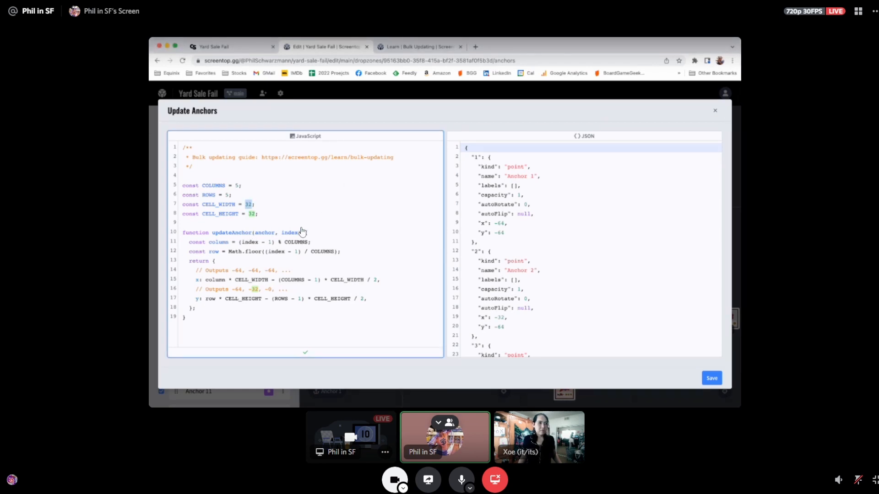
pyautogui.write('140')
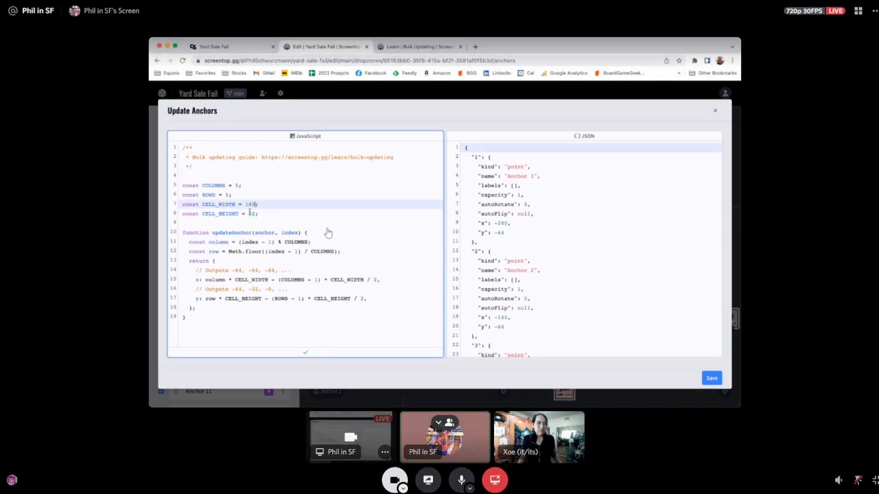
pyautogui.doubleClick(251, 214)
pyautogui.write('140')
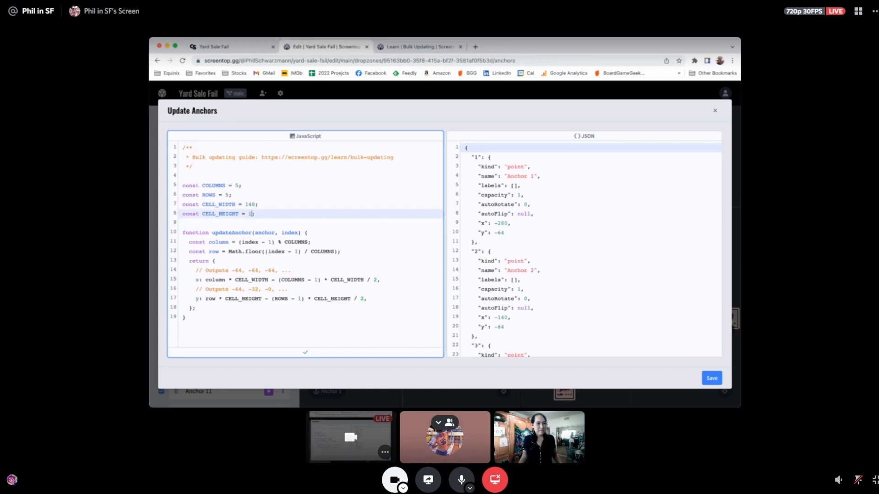
pyautogui.click(330, 317)
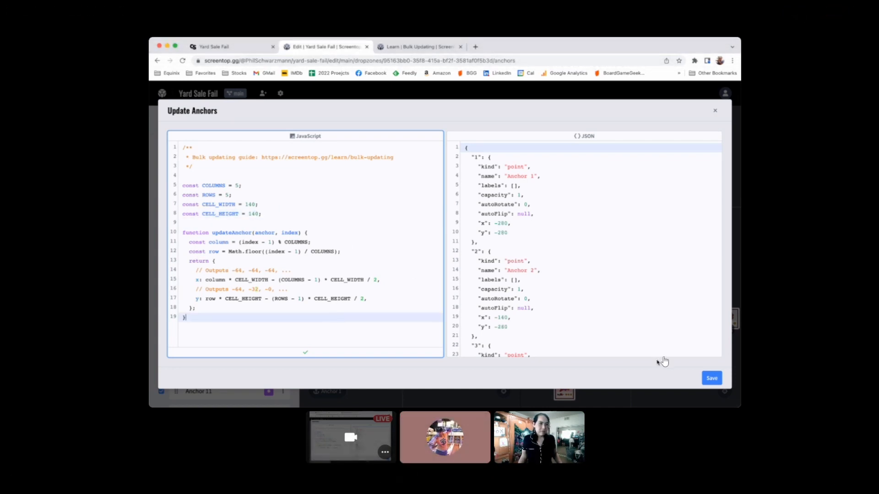
pyautogui.click(711, 378)
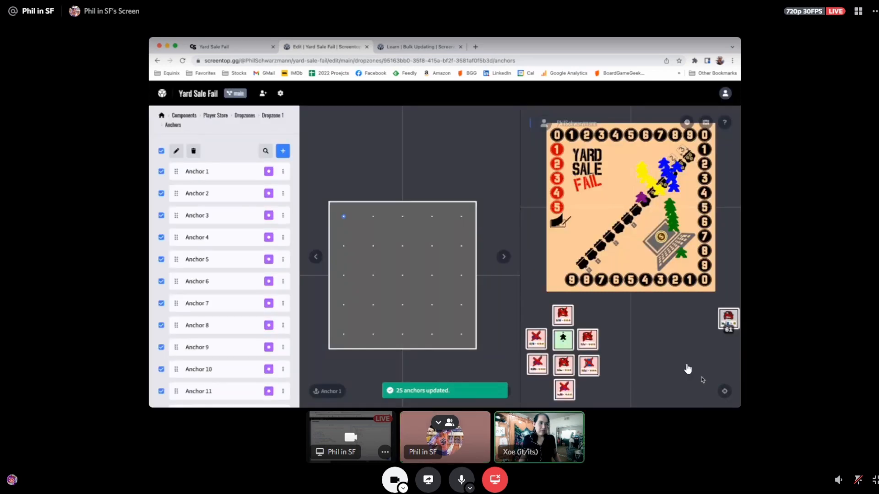
# Position the white Player Store container on the tabletop below the game board, beside the loose junk tiles.
pyautogui.click(654, 336)
pyautogui.click(250, 116)
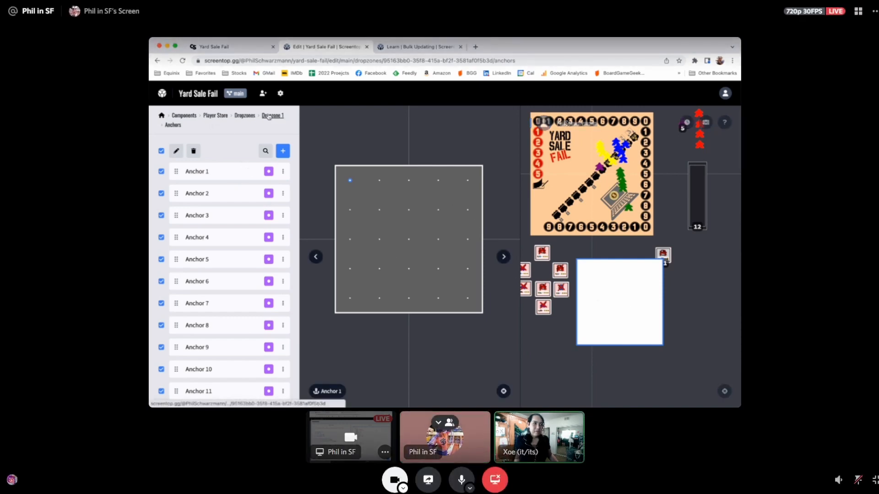
pyautogui.moveTo(620, 316); pyautogui.dragTo(626, 338)
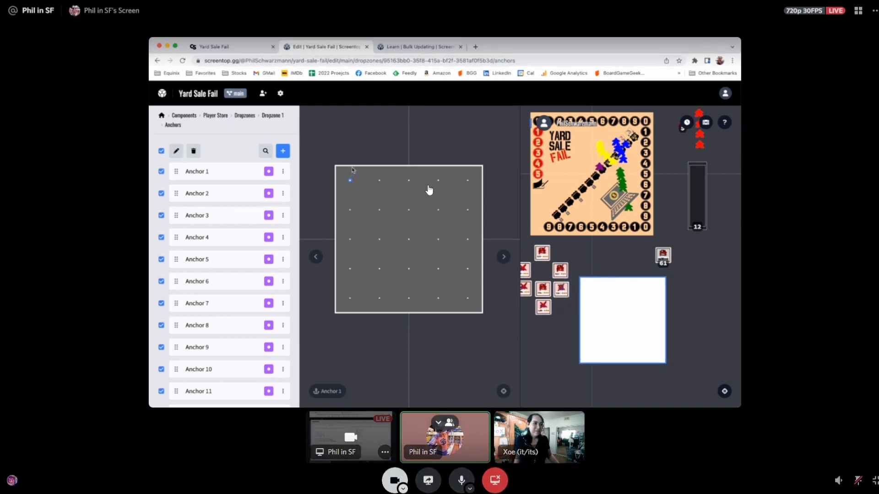
# Add Junk Tiles as Dropzone 1's child component and save the dropzone.
pyautogui.click(264, 117)
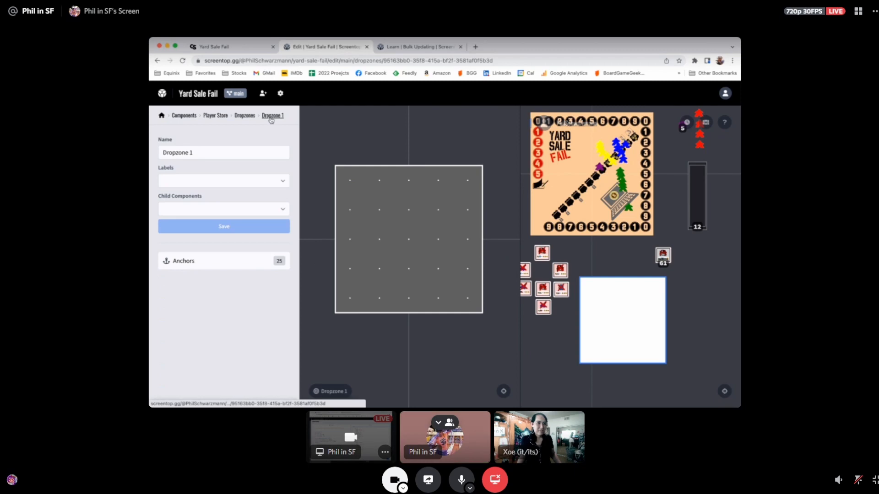
pyautogui.click(246, 204)
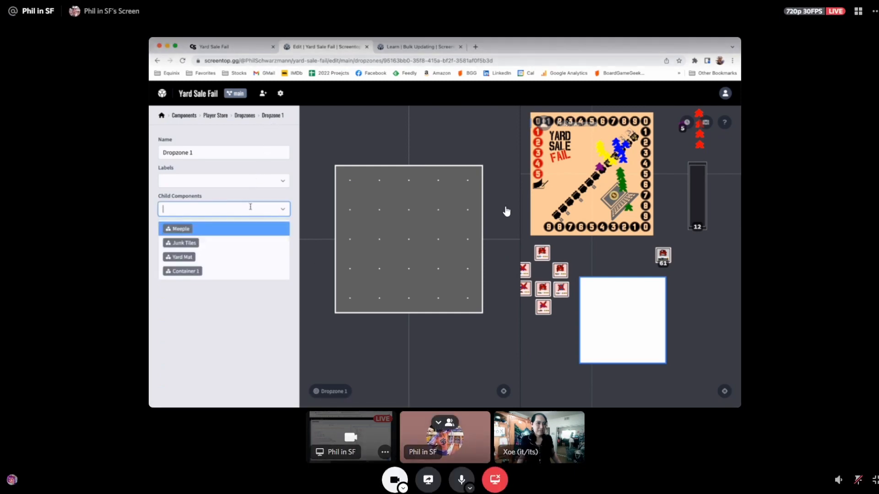
pyautogui.click(199, 243)
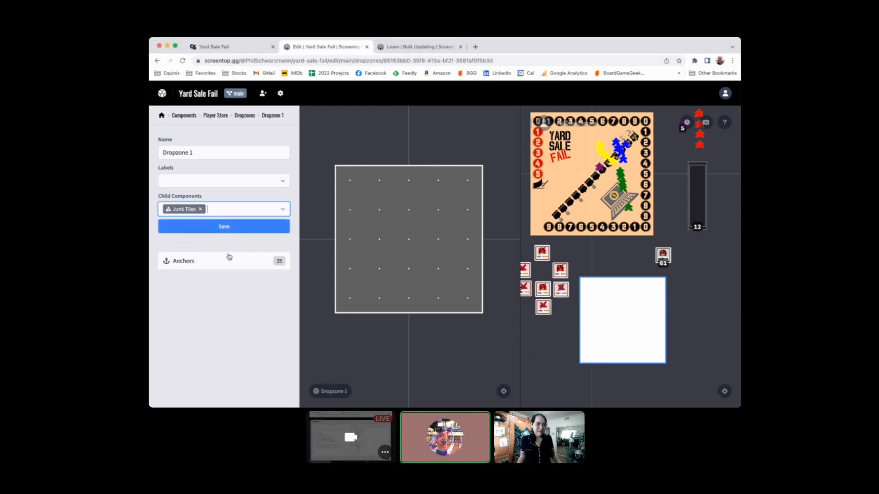
pyautogui.click(223, 228)
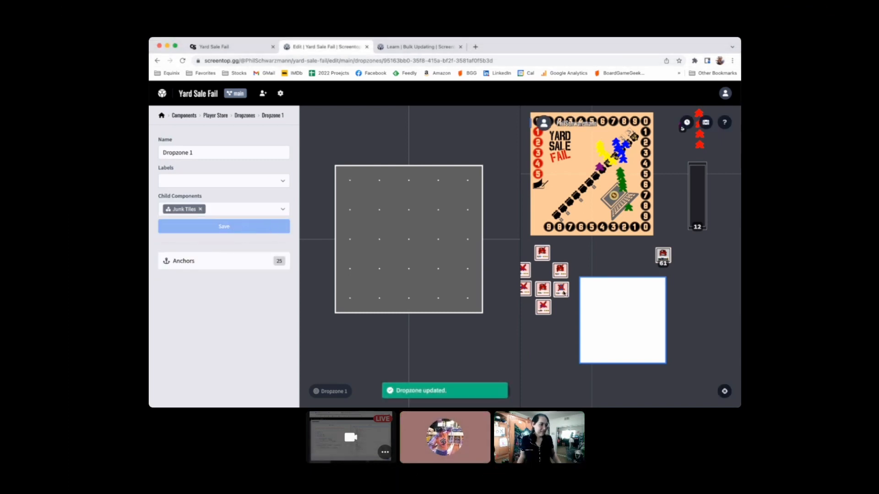
# Move the loose junk tiles from the tabletop onto separate grid anchors in the Player Store.
pyautogui.moveTo(565, 296); pyautogui.dragTo(583, 310)
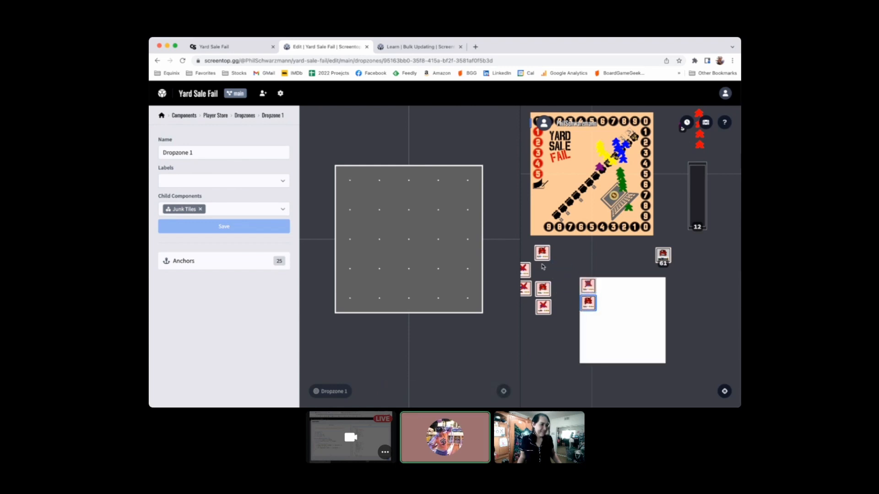
pyautogui.moveTo(541, 255); pyautogui.dragTo(605, 303)
pyautogui.moveTo(543, 306); pyautogui.dragTo(605, 320)
pyautogui.moveTo(543, 289); pyautogui.dragTo(623, 336)
pyautogui.moveTo(525, 288); pyautogui.dragTo(628, 321)
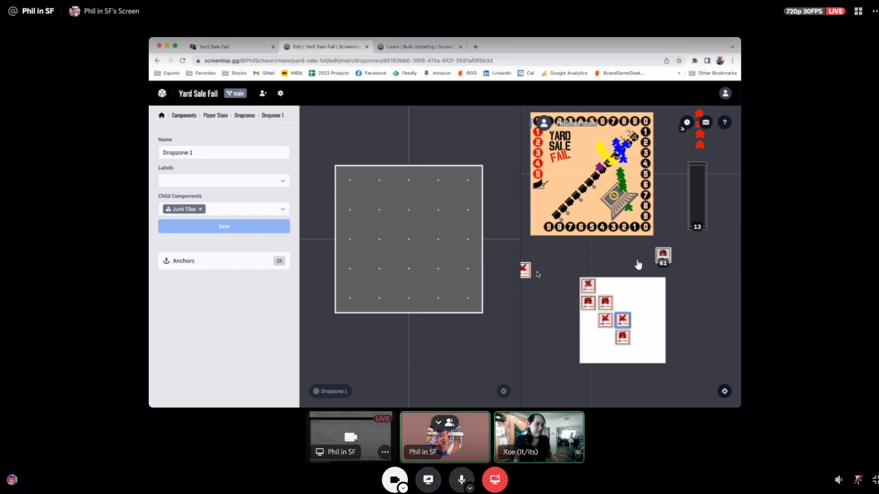
pyautogui.click(694, 317)
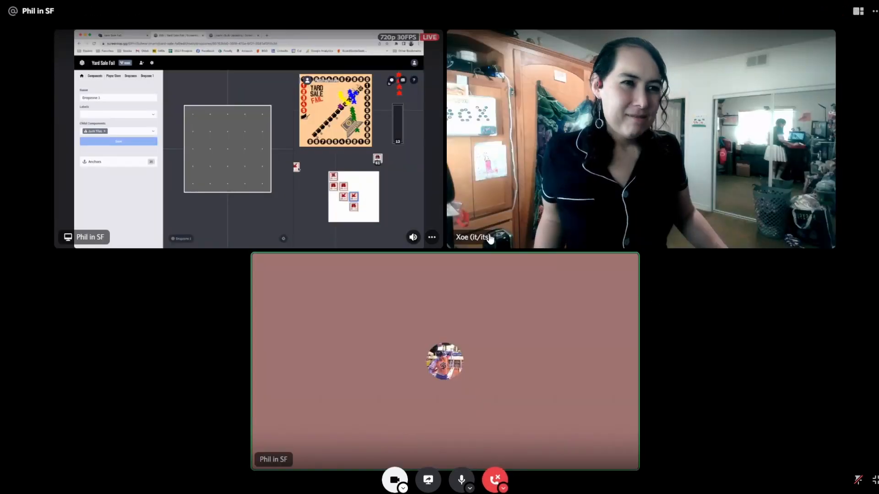
pyautogui.click(382, 197)
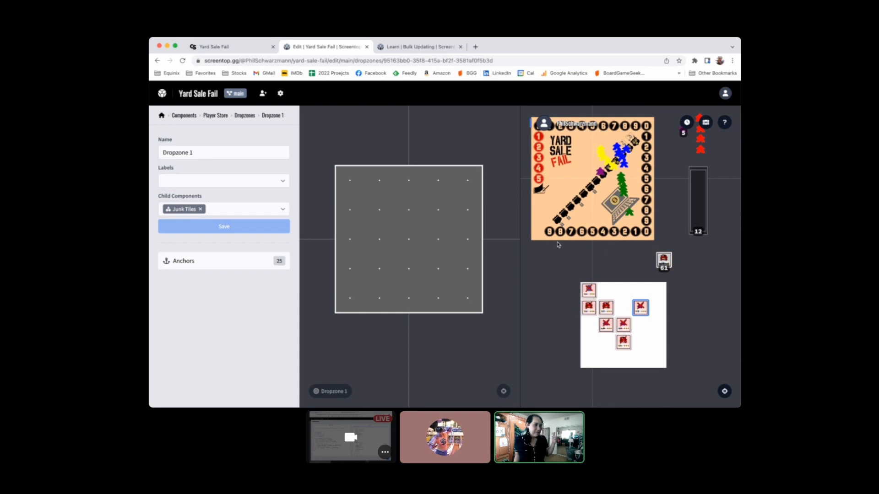
pyautogui.moveTo(559, 245); pyautogui.dragTo(550, 294)
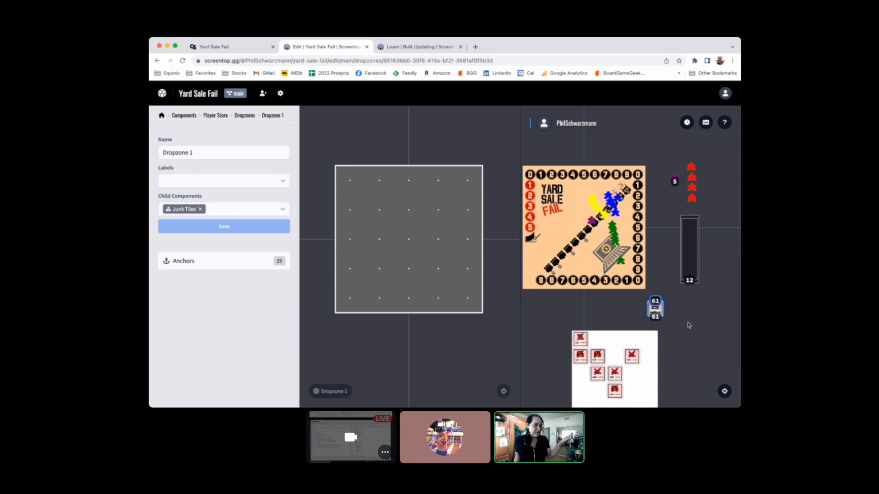
pyautogui.scroll(5, 689, 325)
pyautogui.scroll(-5, 657, 322)
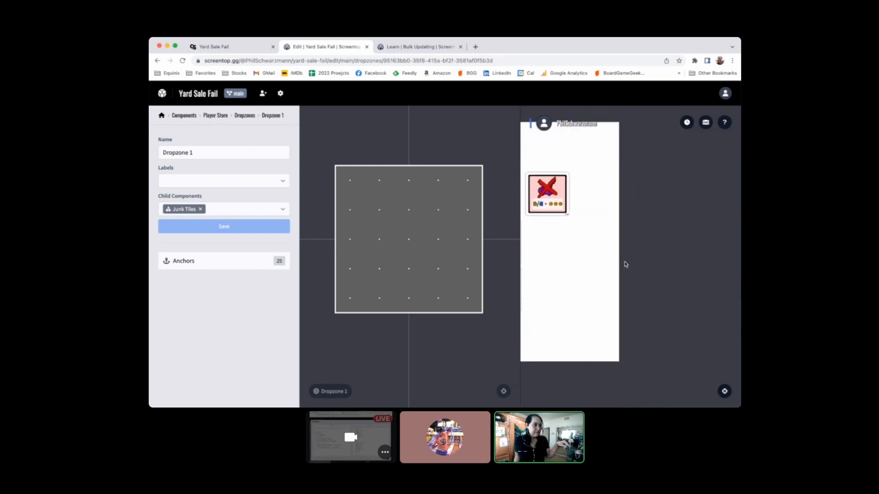
# Fill the remaining empty grid anchors in the Player Store with junk tiles from the stack above it.
pyautogui.scroll(-5, 625, 265)
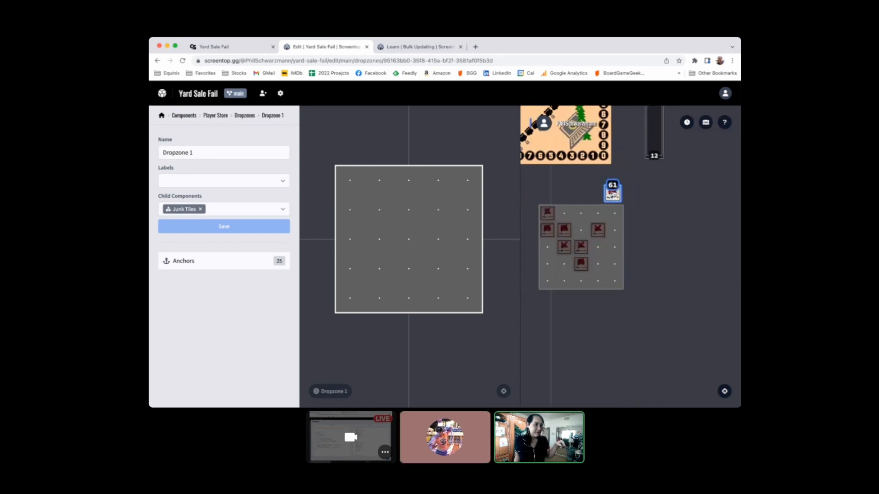
pyautogui.moveTo(612, 194); pyautogui.dragTo(584, 229)
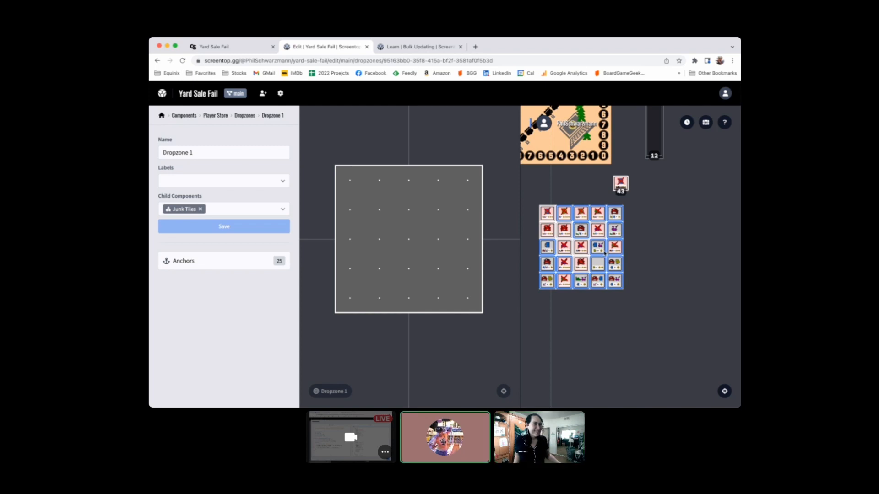
pyautogui.scroll(3, 657, 243)
pyautogui.scroll(-1, 657, 243)
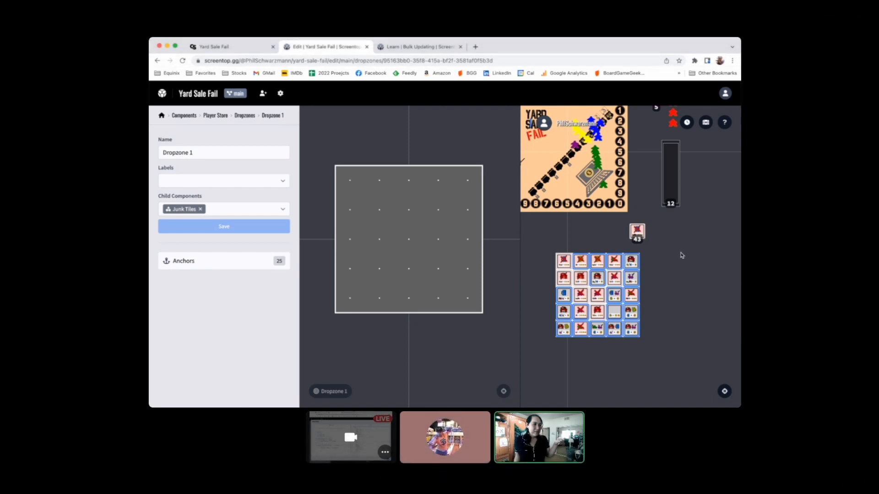
# Select five junk tiles in the Player Store's upper three rows and shuffle them among their anchors several times.
pyautogui.click(562, 265)
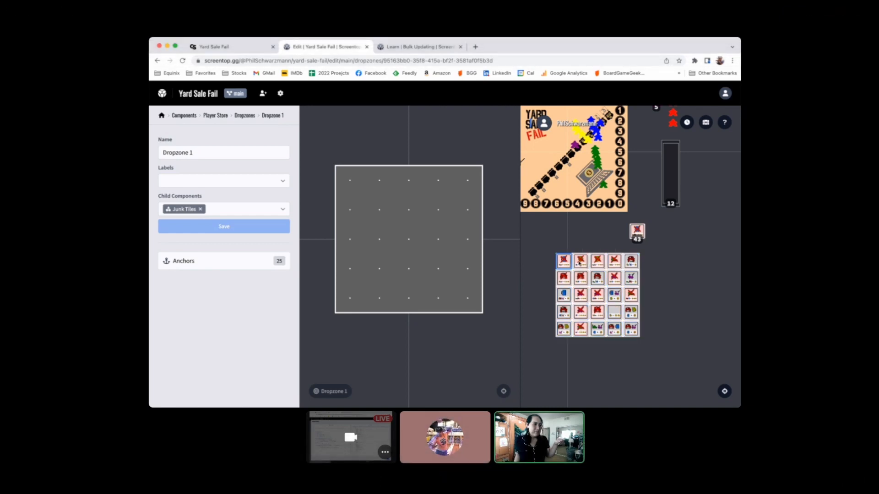
pyautogui.keyDown('shift'); pyautogui.click(579, 264); pyautogui.keyUp('shift')
pyautogui.keyDown('shift'); pyautogui.click(582, 280); pyautogui.keyUp('shift')
pyautogui.keyDown('shift'); pyautogui.click(586, 298); pyautogui.keyUp('shift')
pyautogui.keyDown('shift'); pyautogui.click(597, 297); pyautogui.keyUp('shift')
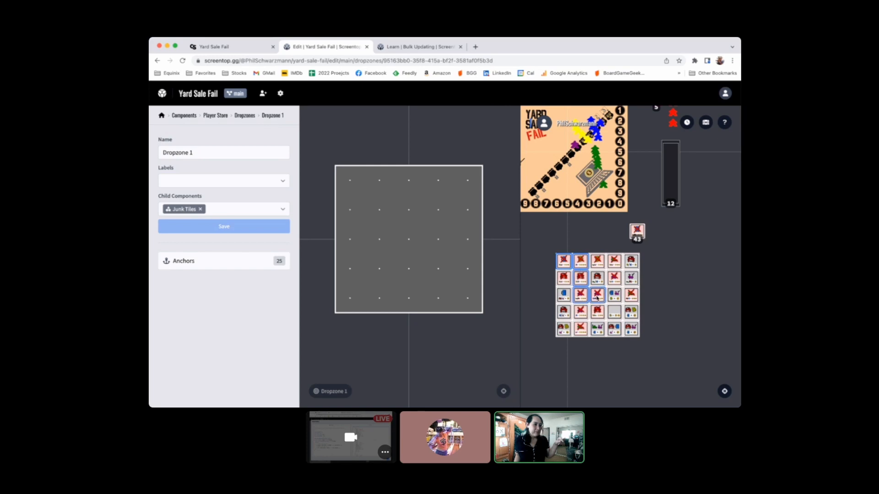
pyautogui.press('r')
pyautogui.press('r')
pyautogui.press('r')
pyautogui.press('r')
pyautogui.press('r')
pyautogui.press('r')
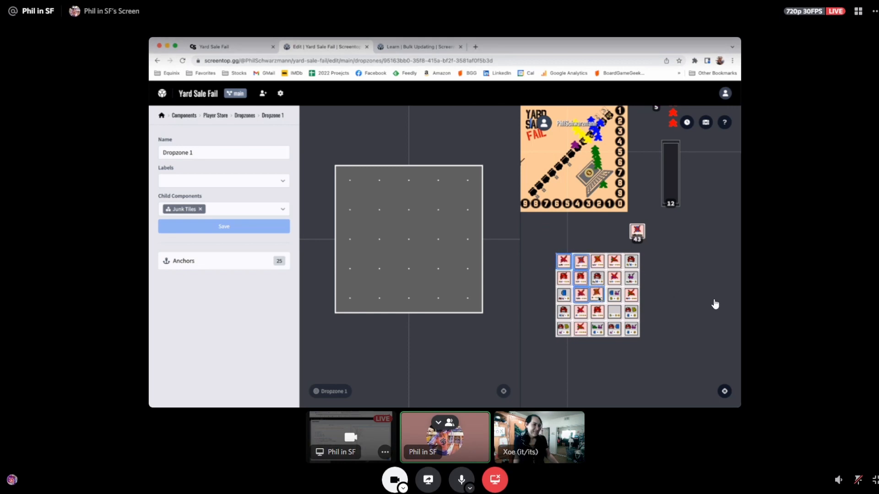
pyautogui.press('r')
pyautogui.press('r')
pyautogui.press('r')
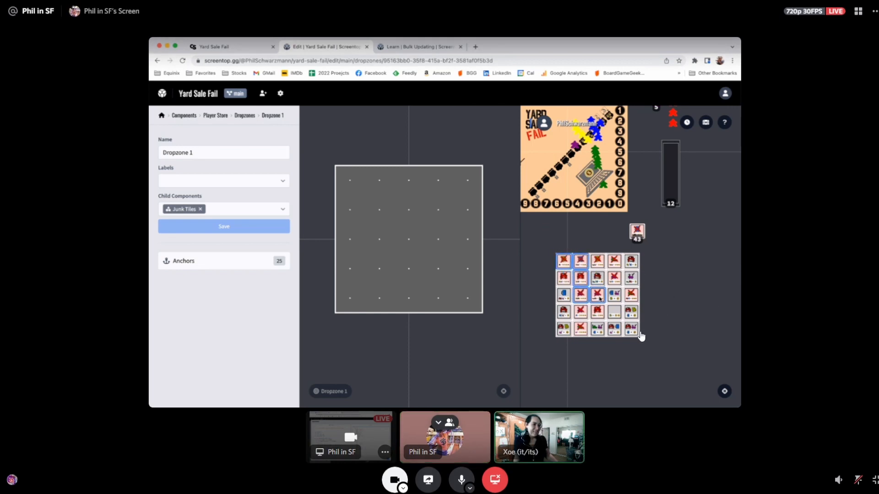
pyautogui.click(699, 295)
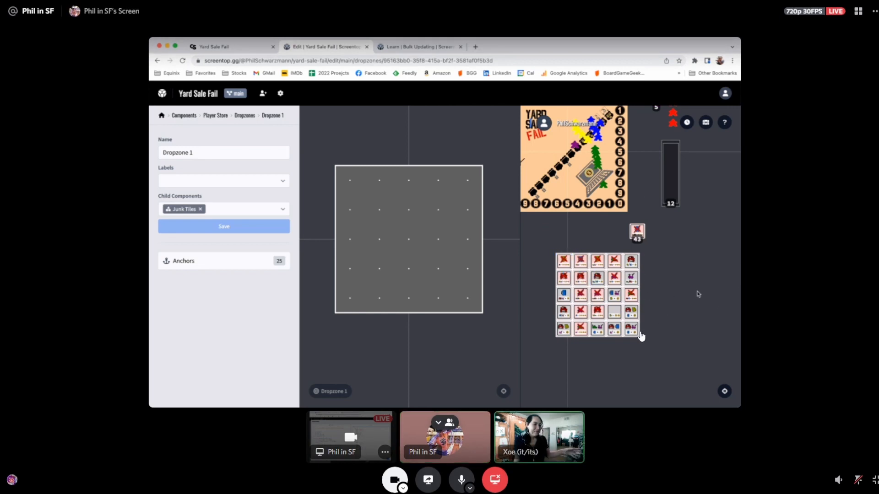
pyautogui.click(564, 260)
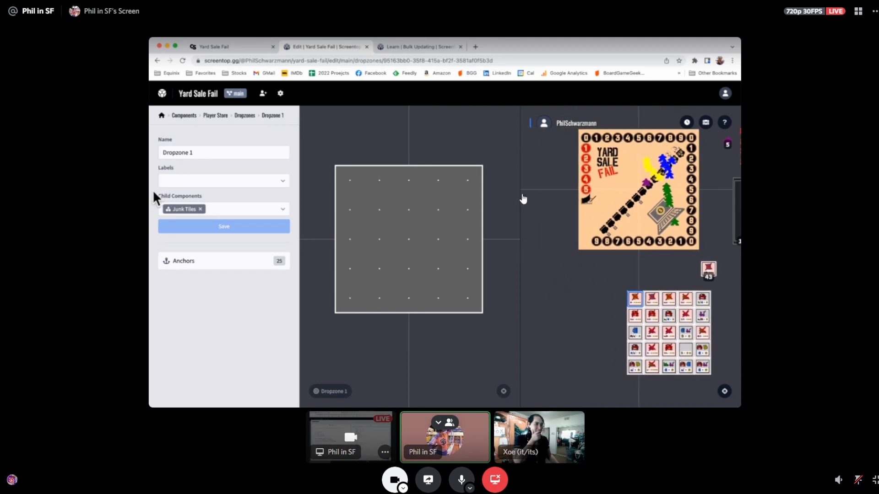
# Create a new component from the Blank Container template and open its settings.
pyautogui.click(185, 116)
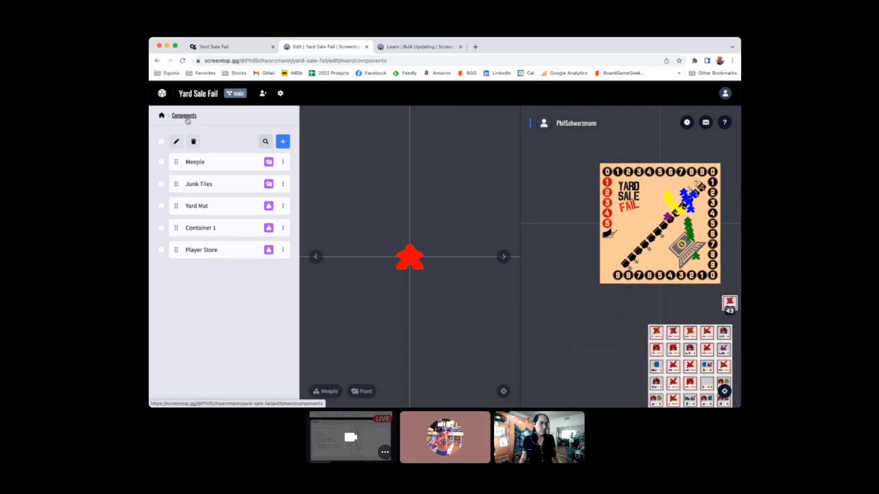
pyautogui.click(161, 116)
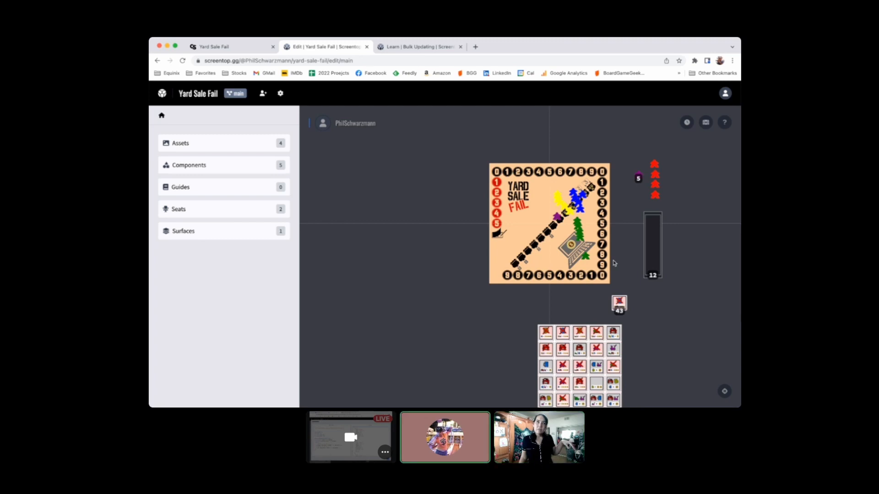
pyautogui.scroll(2, 479, 171)
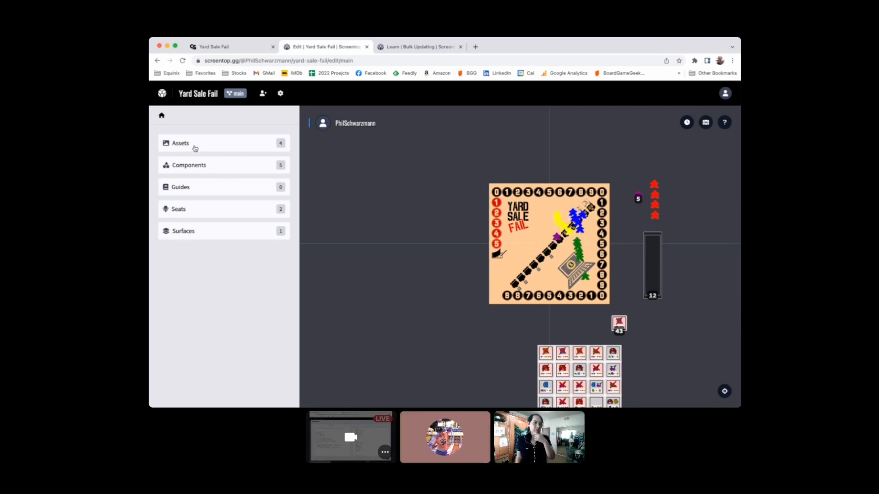
pyautogui.click(187, 165)
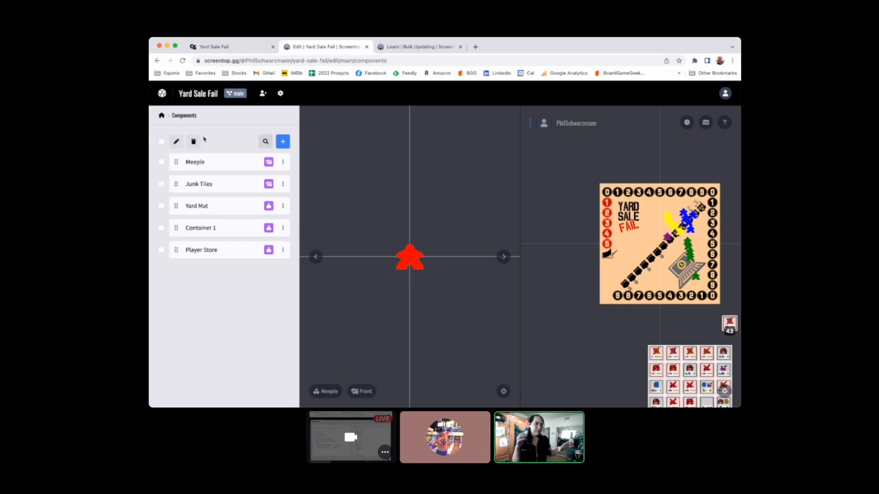
pyautogui.click(283, 142)
pyautogui.click(348, 280)
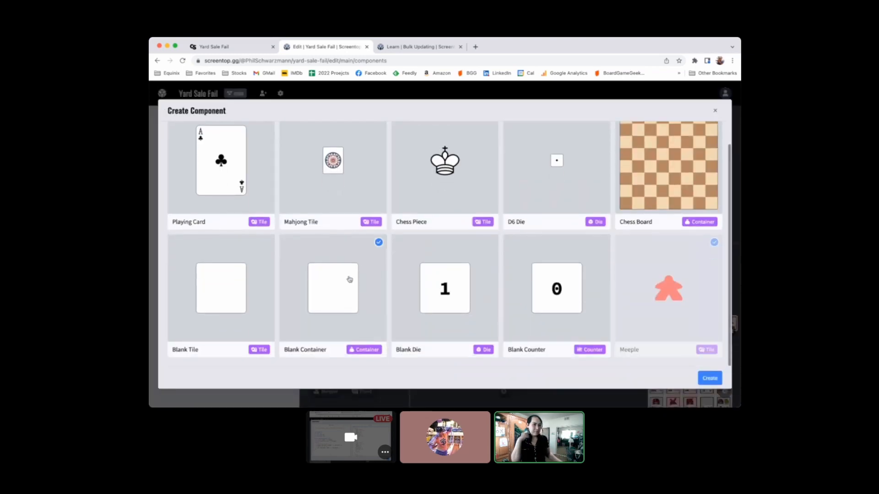
pyautogui.click(712, 380)
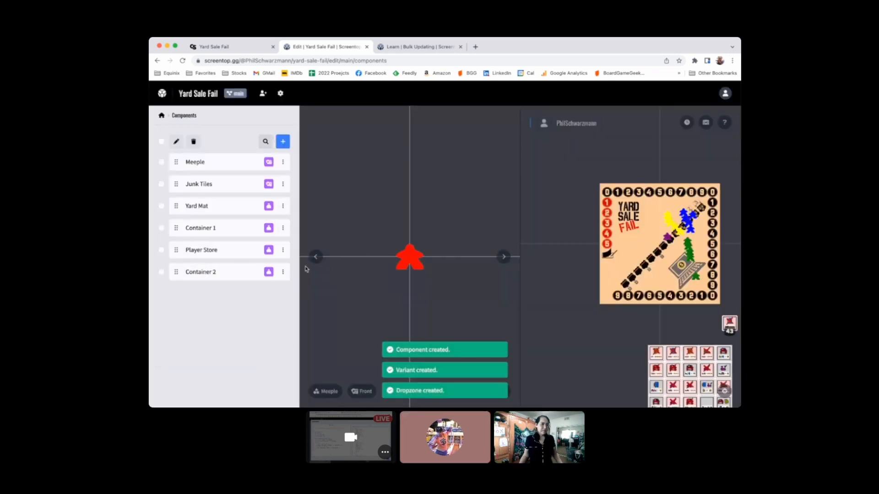
pyautogui.click(203, 273)
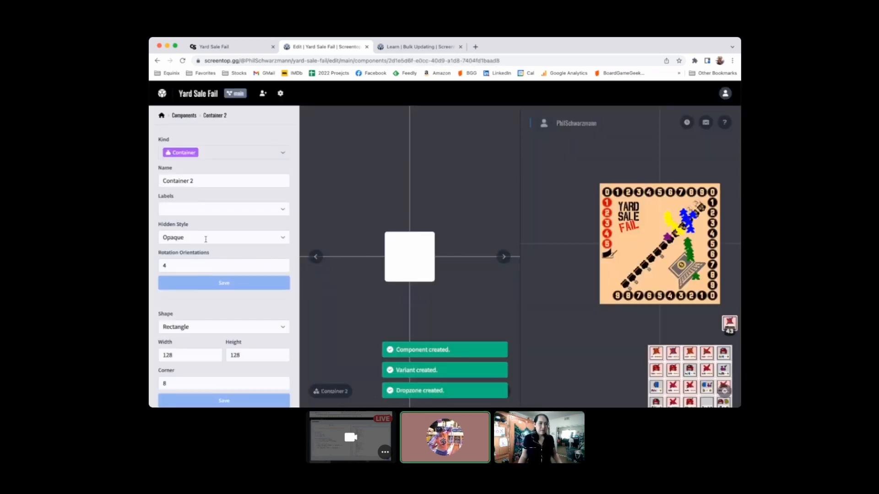
# Enter Yard Board as the new container's name.
pyautogui.click(207, 178)
pyautogui.tripleClick(207, 179)
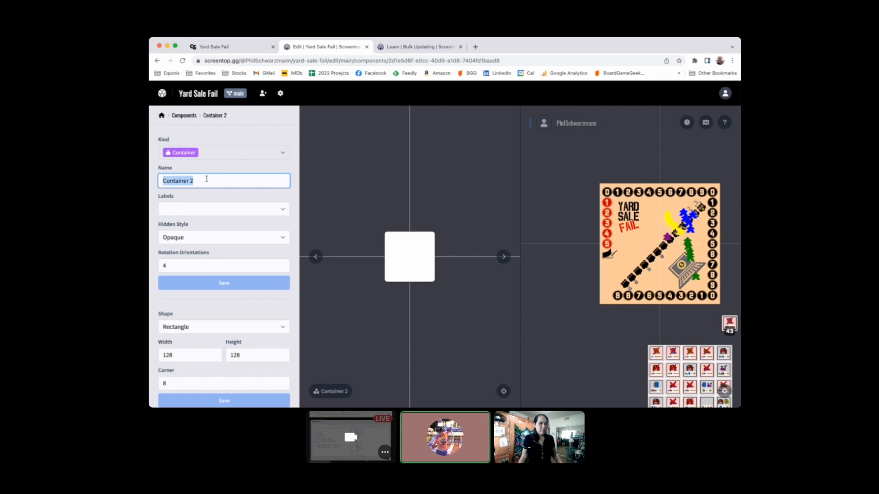
pyautogui.write('Yard Board')
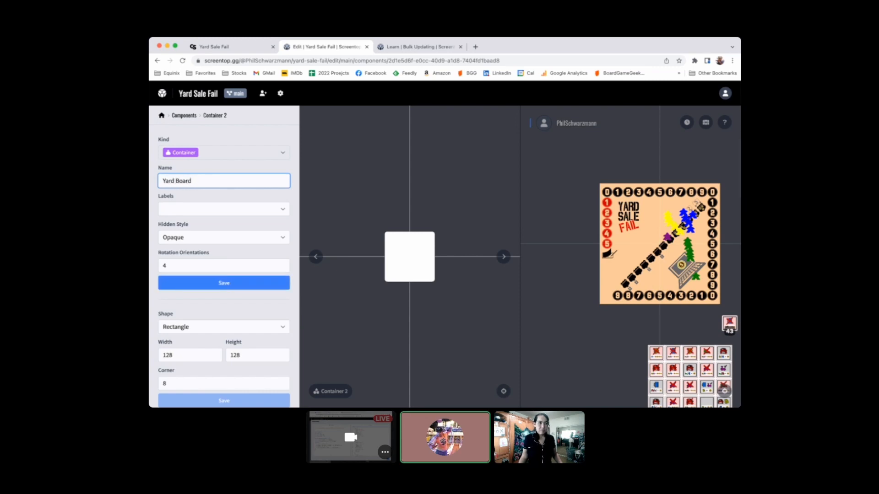
# Set the new container's width and height to 1000 and its corner radius to 0, and save the shape.
pyautogui.scroll(-3, 257, 260)
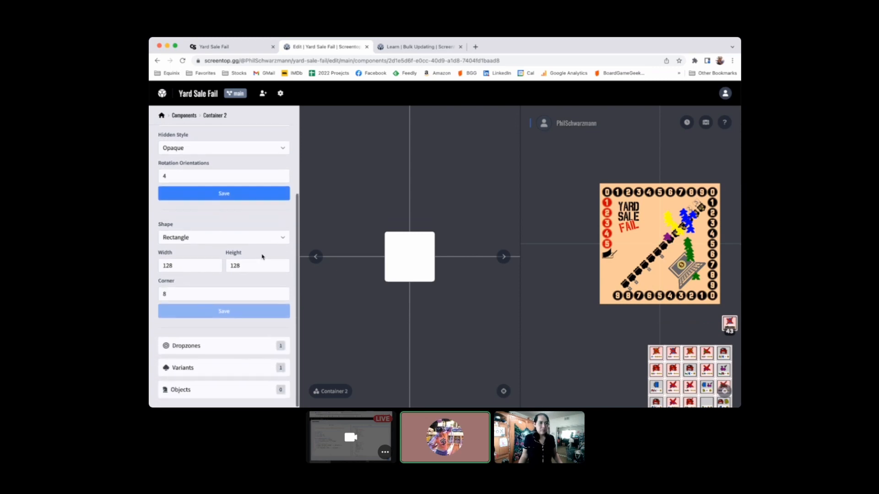
pyautogui.click(202, 267)
pyautogui.doubleClick(202, 268)
pyautogui.write('1000')
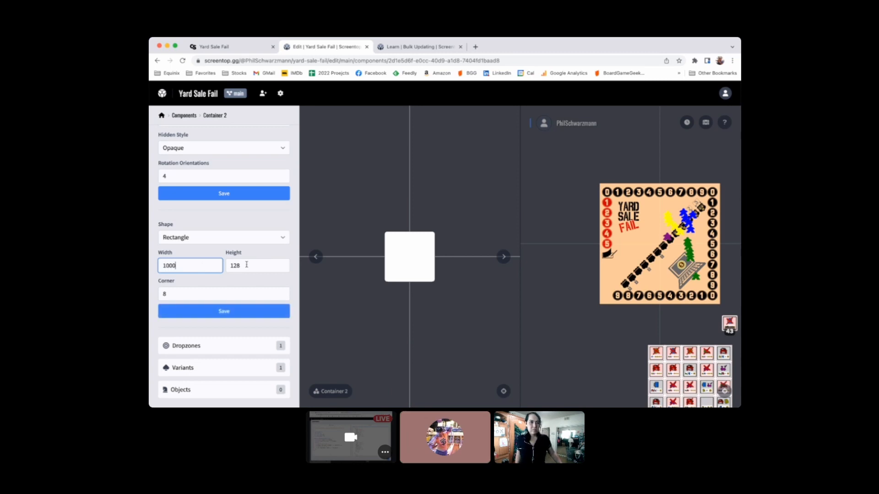
pyautogui.doubleClick(246, 264)
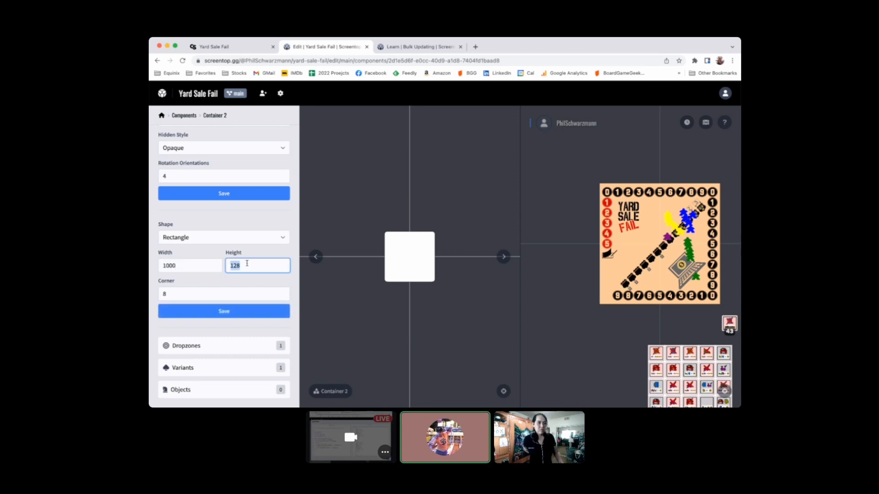
pyautogui.write('1000')
pyautogui.press('Tab')
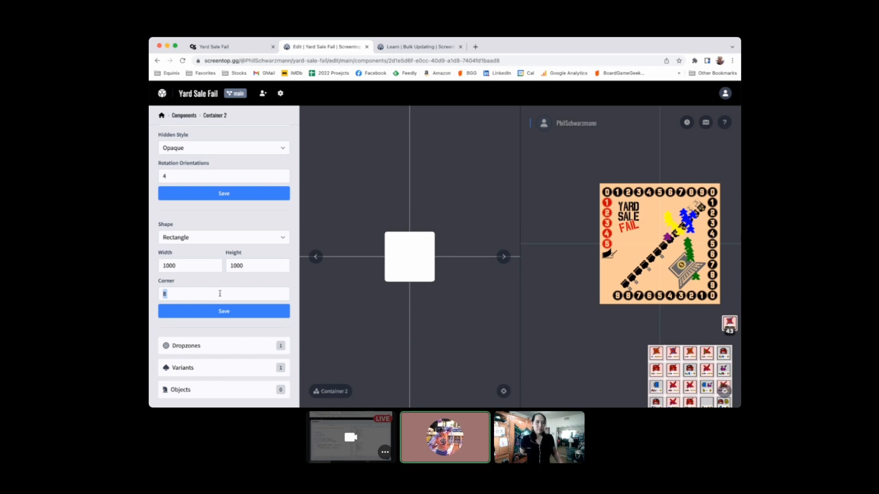
pyautogui.doubleClick(220, 291)
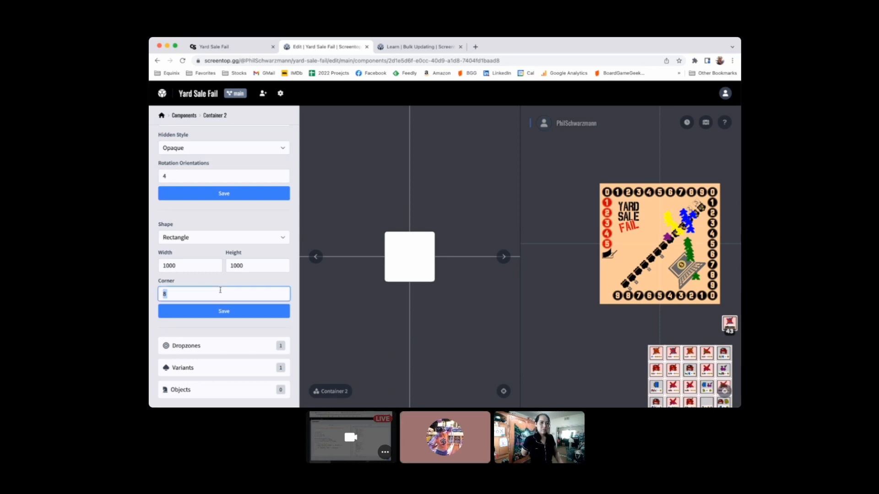
pyautogui.write('00')
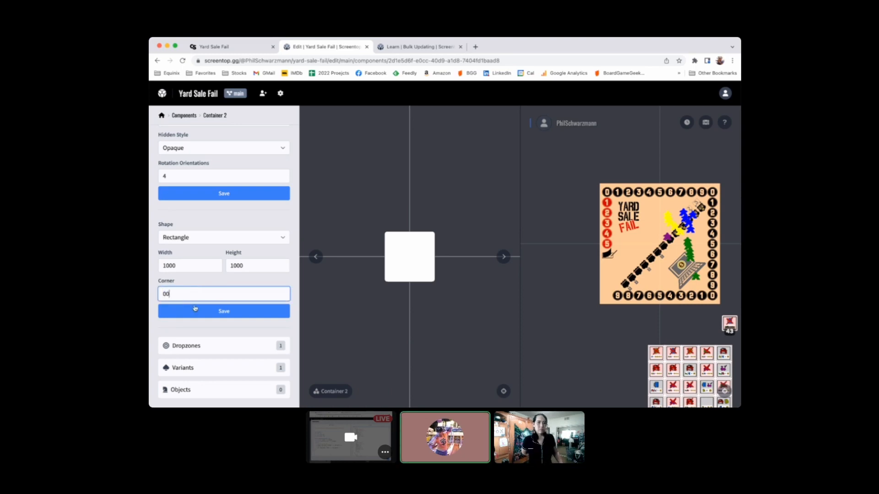
pyautogui.click(195, 309)
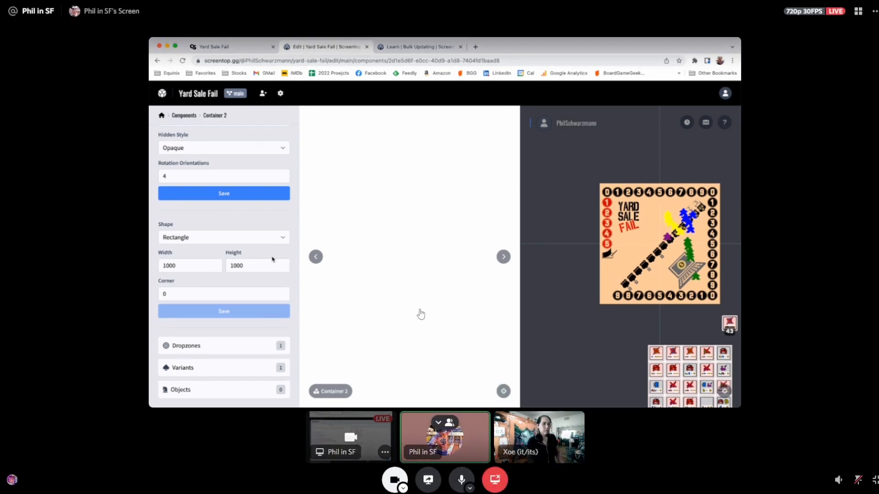
# Rename the Container 2 component as Yard Board and save the component.
pyautogui.scroll(3, 273, 259)
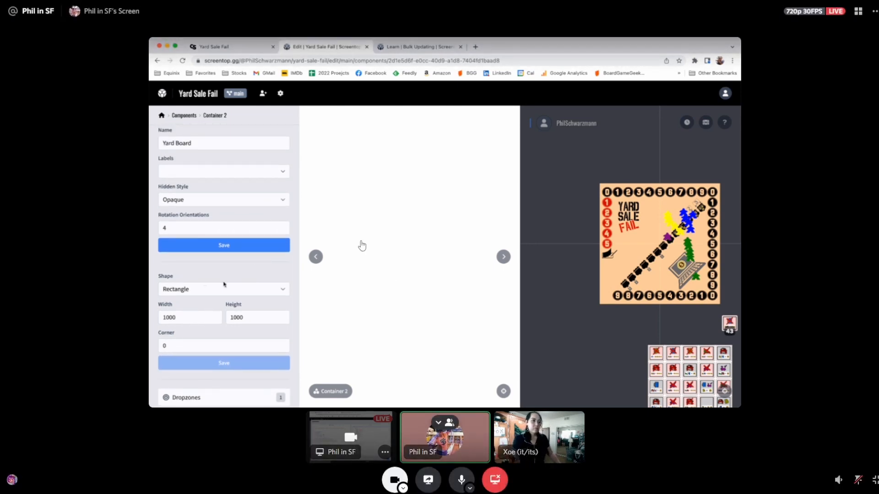
pyautogui.scroll(-3, 224, 284)
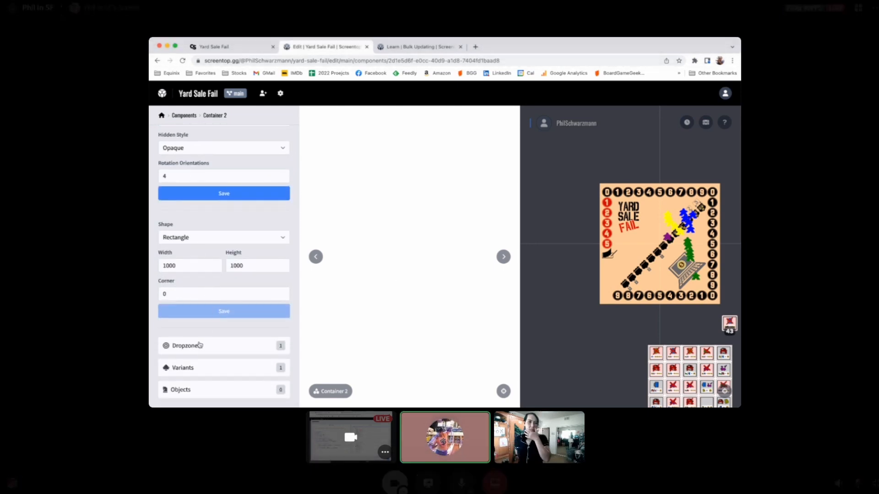
pyautogui.click(191, 370)
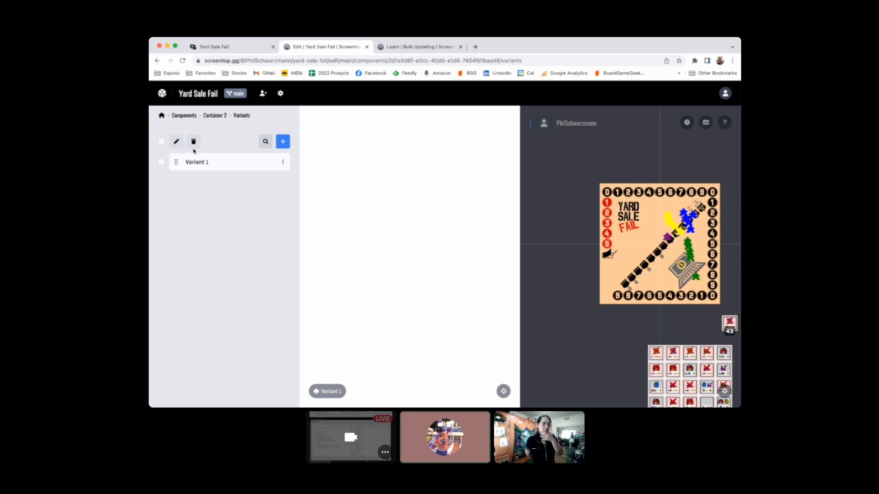
pyautogui.click(214, 116)
pyautogui.tripleClick(202, 182)
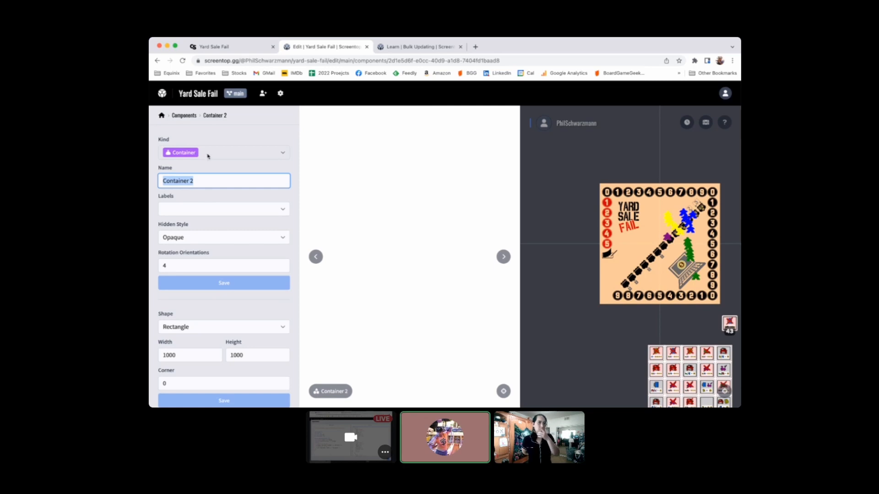
pyautogui.click(185, 116)
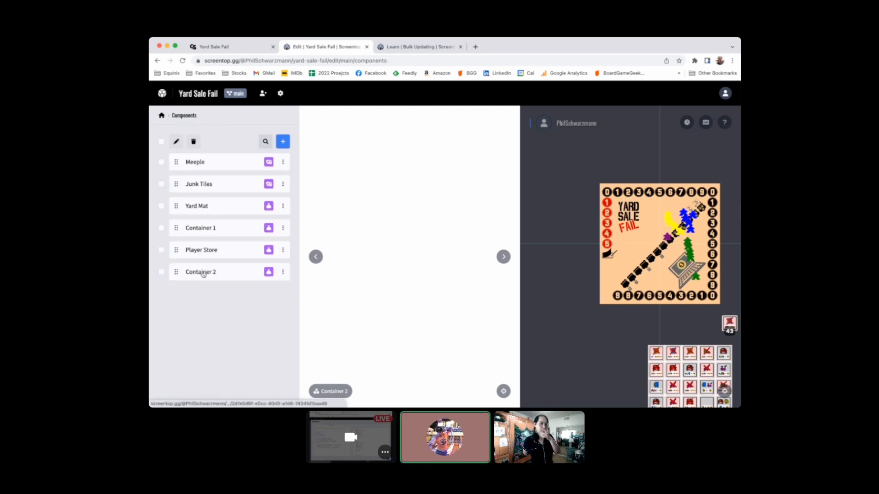
pyautogui.click(200, 272)
pyautogui.click(203, 183)
pyautogui.press('super+a')
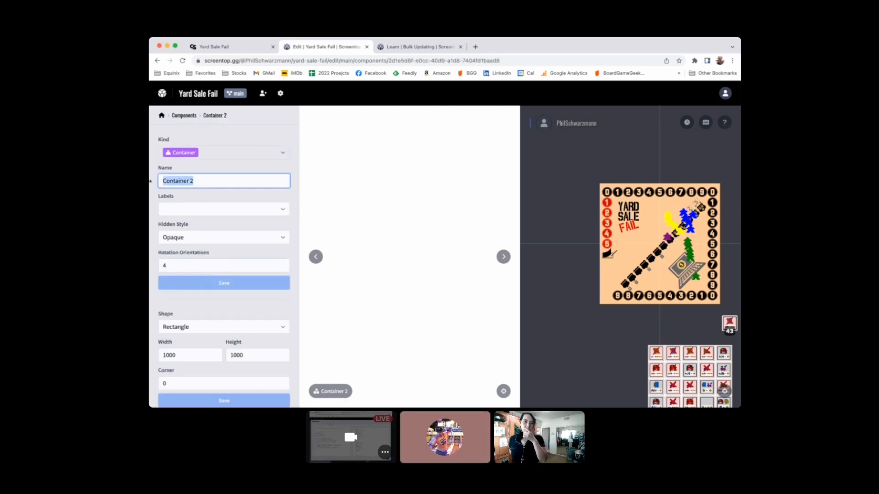
pyautogui.write('Yard Board')
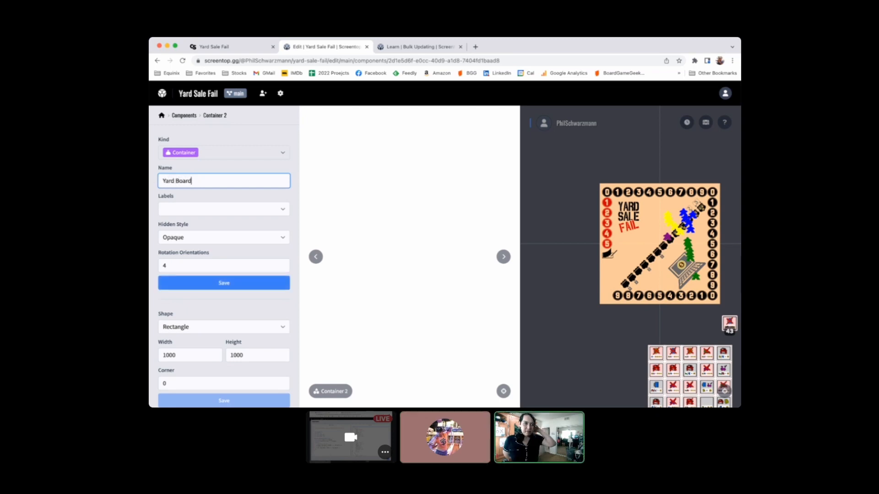
pyautogui.click(204, 287)
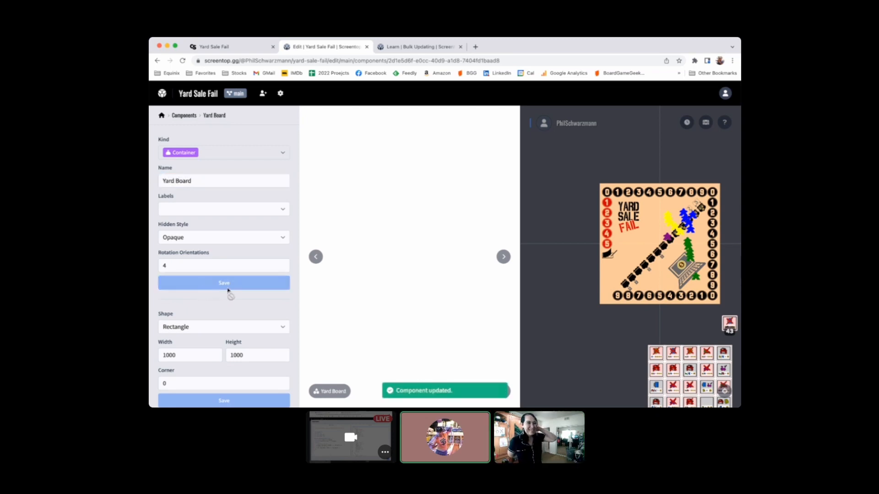
pyautogui.scroll(-4, 225, 287)
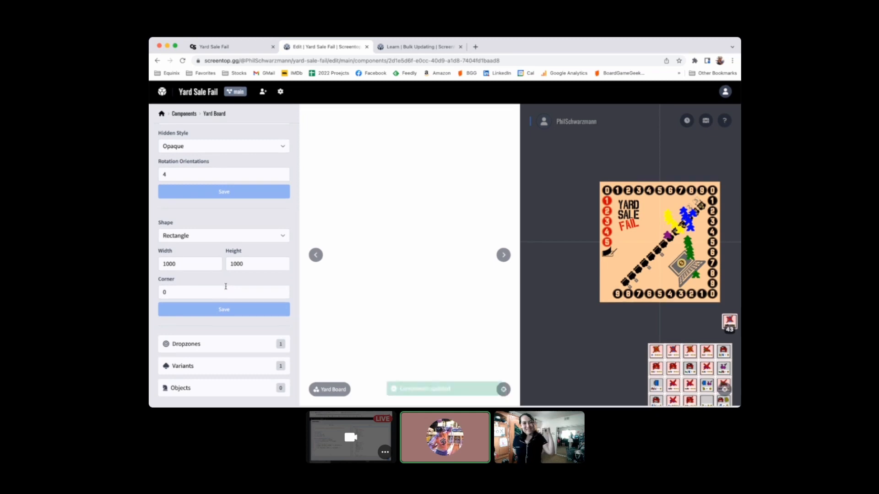
pyautogui.scroll(4, 226, 286)
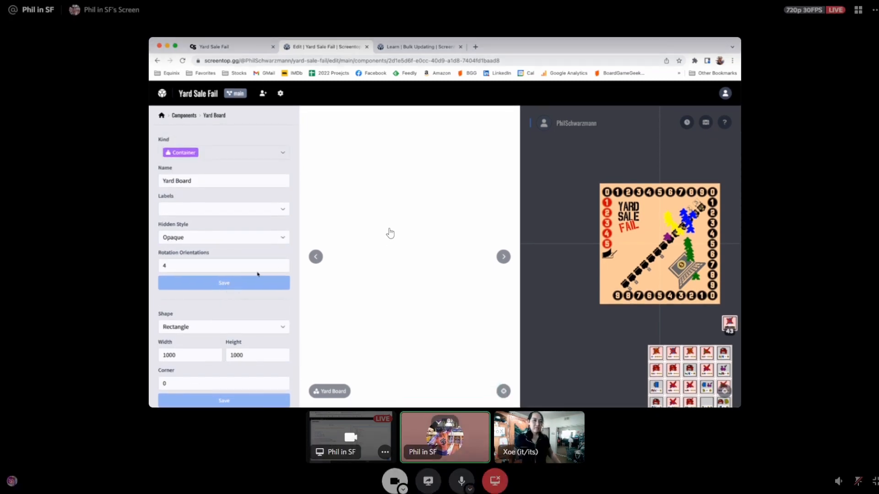
# Assign the Yard Boared asset to the Yard Board component's Variant 1 and save the variant.
pyautogui.scroll(-4, 235, 289)
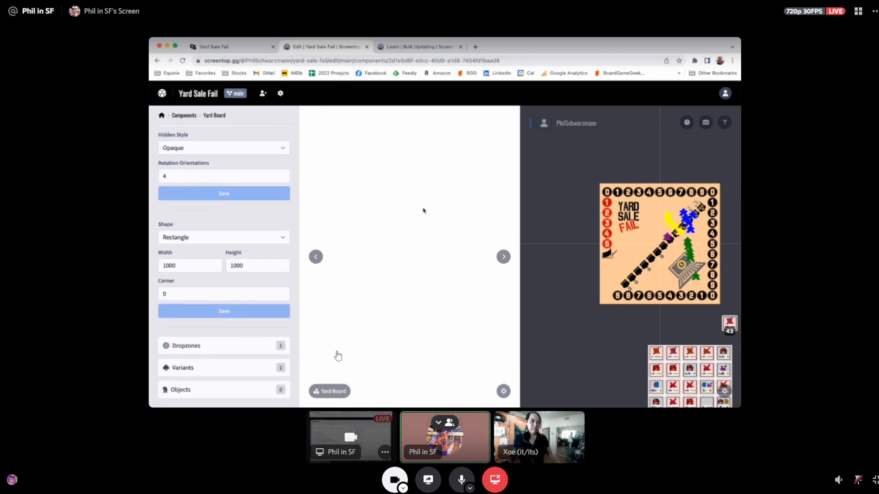
pyautogui.click(189, 366)
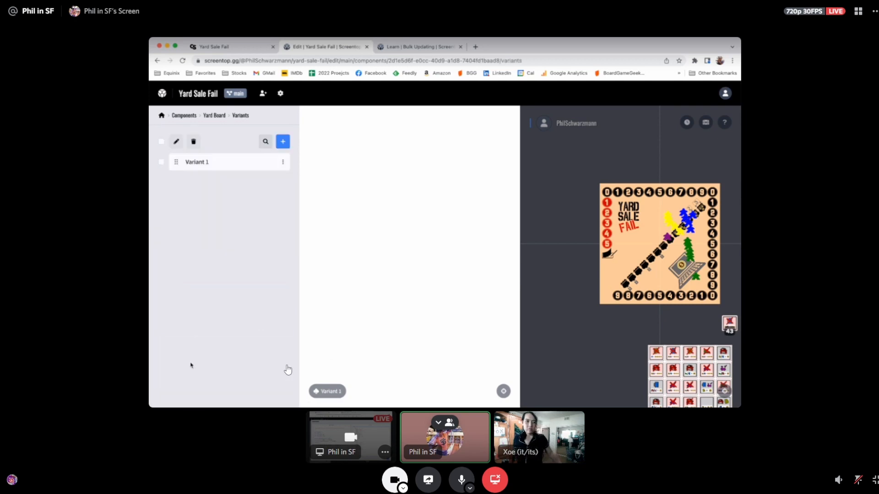
pyautogui.click(198, 162)
pyautogui.click(275, 304)
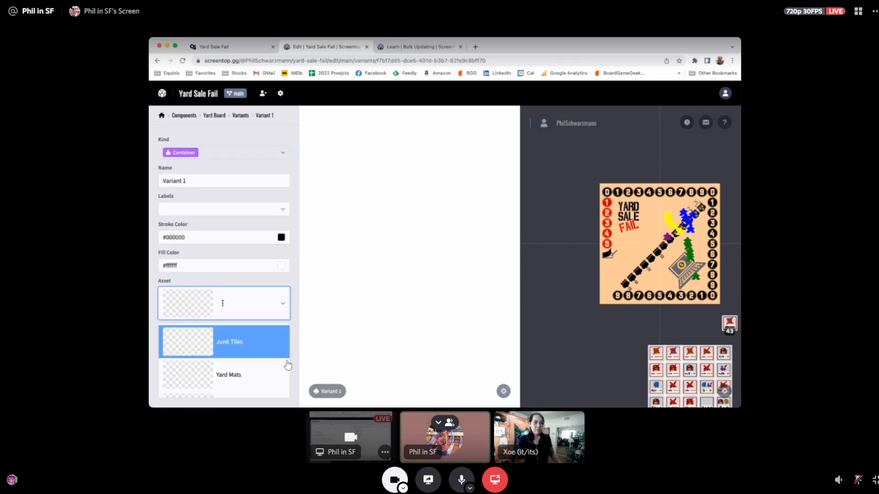
pyautogui.scroll(-5, 243, 371)
pyautogui.click(243, 370)
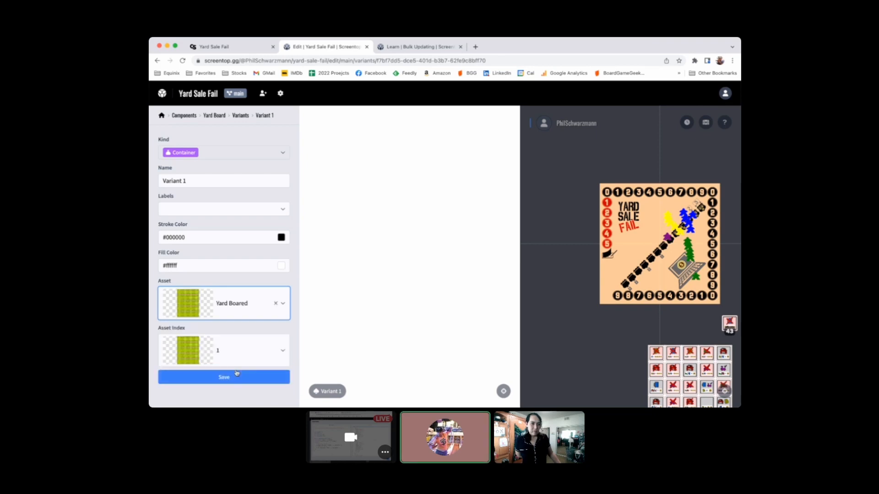
pyautogui.click(237, 376)
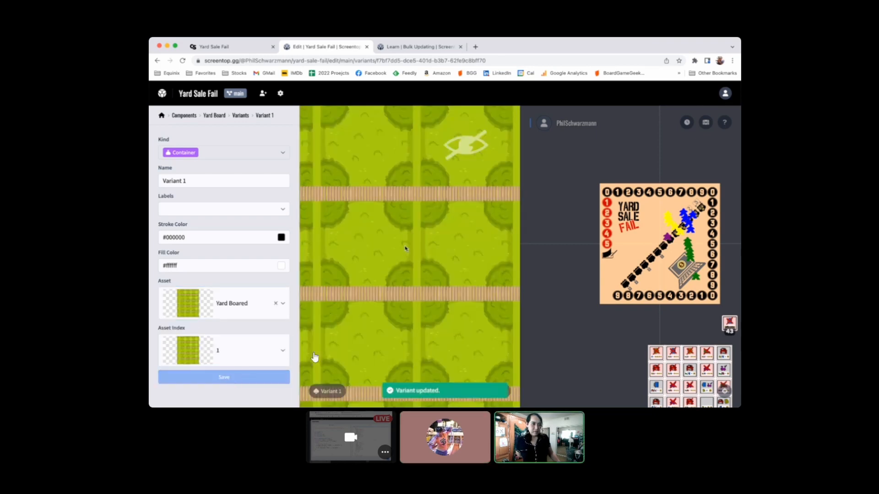
pyautogui.scroll(-5, 422, 338)
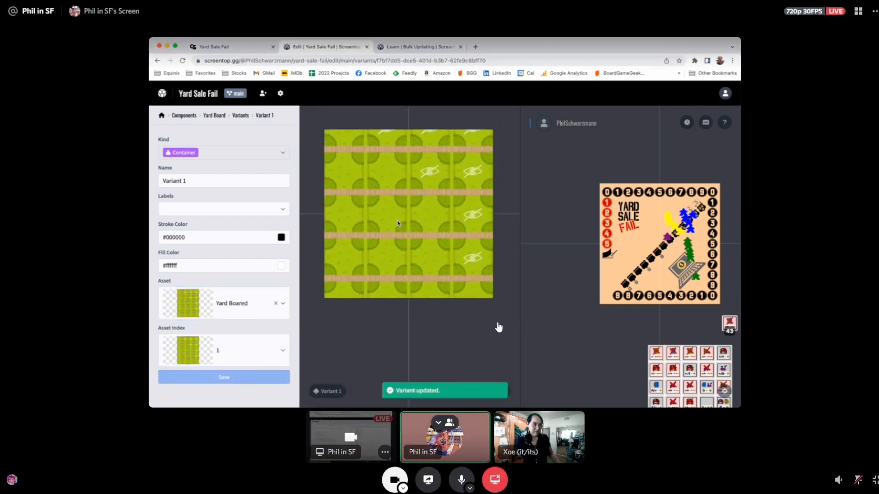
pyautogui.scroll(2, 392, 232)
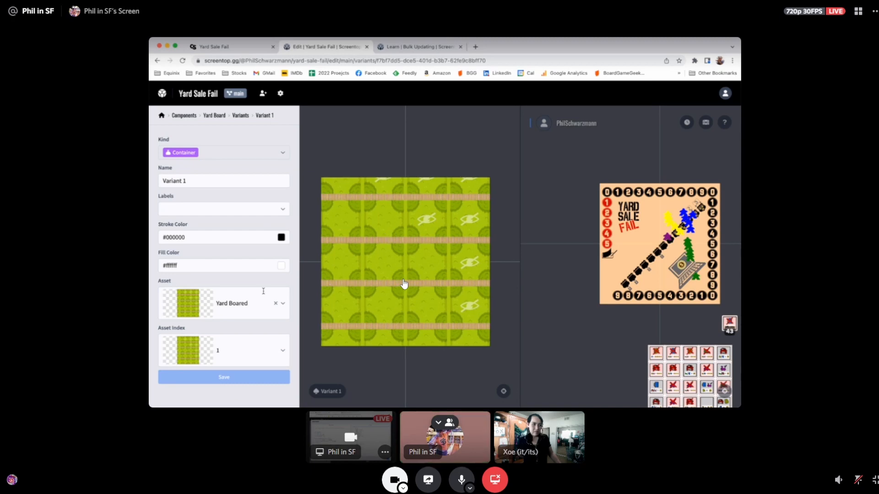
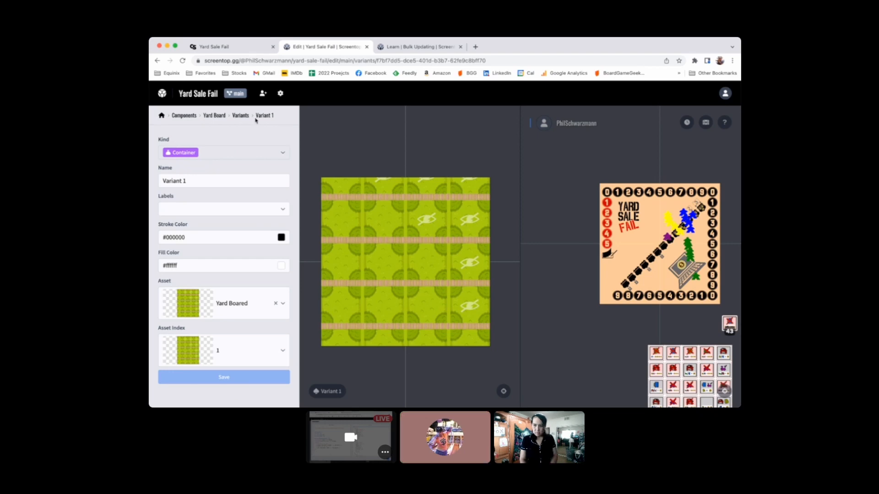
# Resize the Yard Board component to a width of 850 and a height of 1100, and save the shape.
pyautogui.click(214, 117)
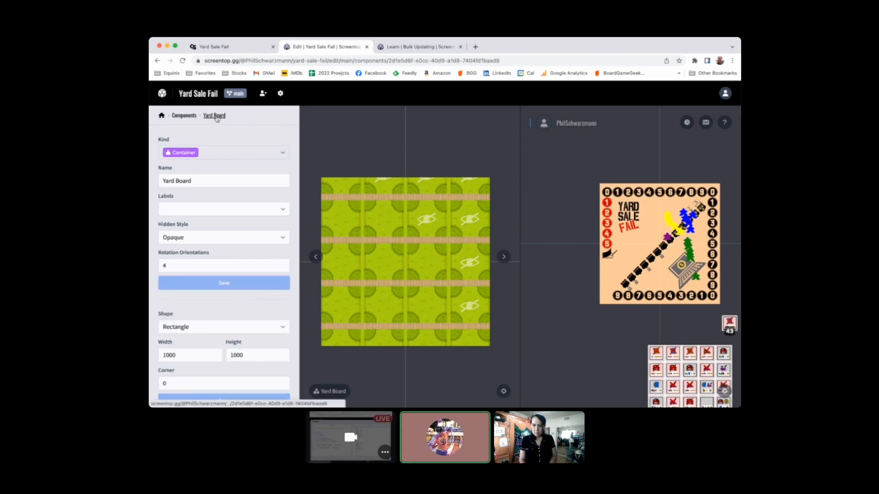
pyautogui.scroll(-1, 222, 226)
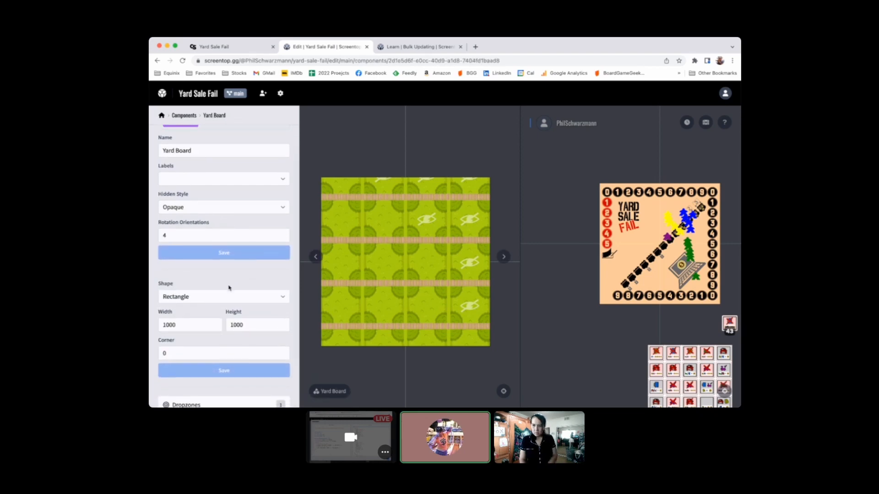
pyautogui.scroll(-2, 226, 286)
pyautogui.doubleClick(200, 297)
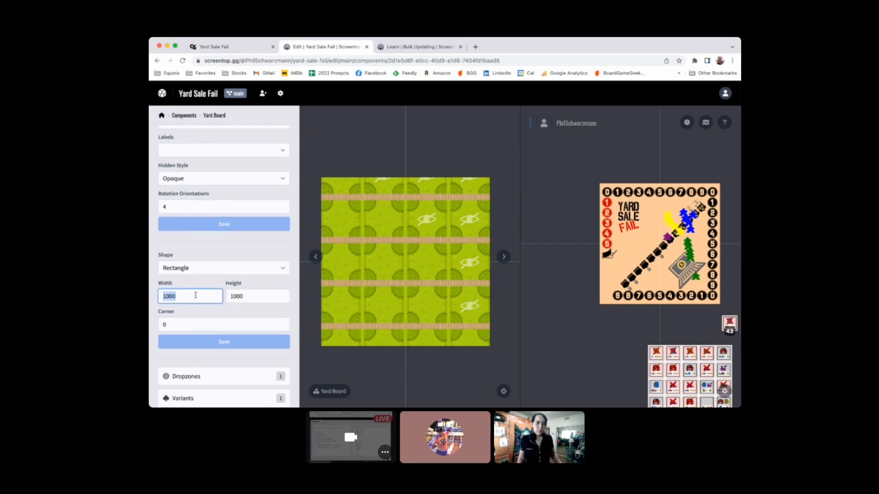
pyautogui.write('85')
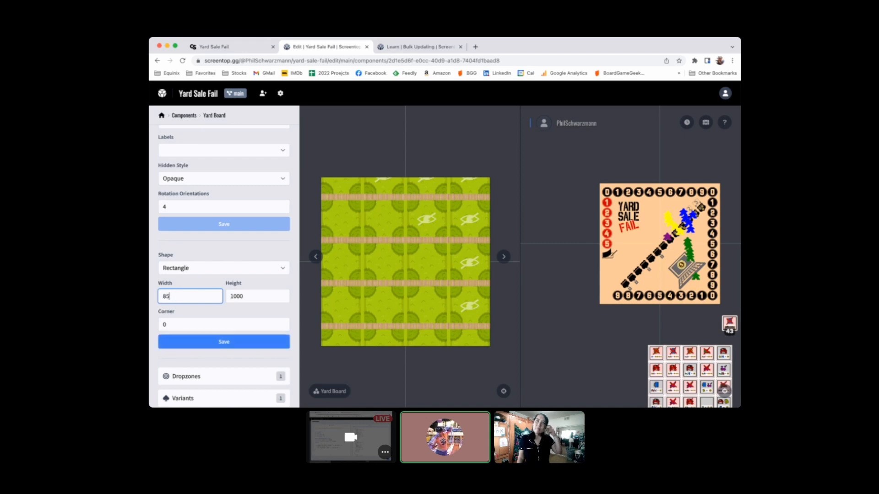
pyautogui.write('0')
pyautogui.press('Tab')
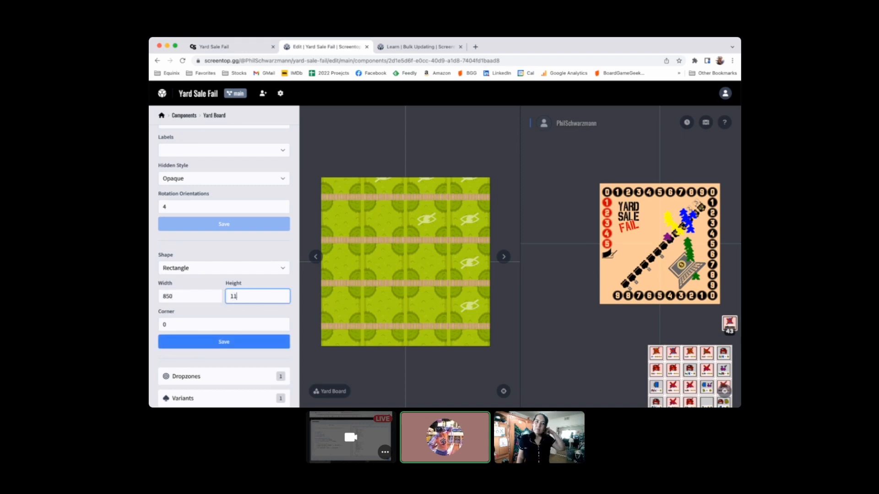
pyautogui.write('1100')
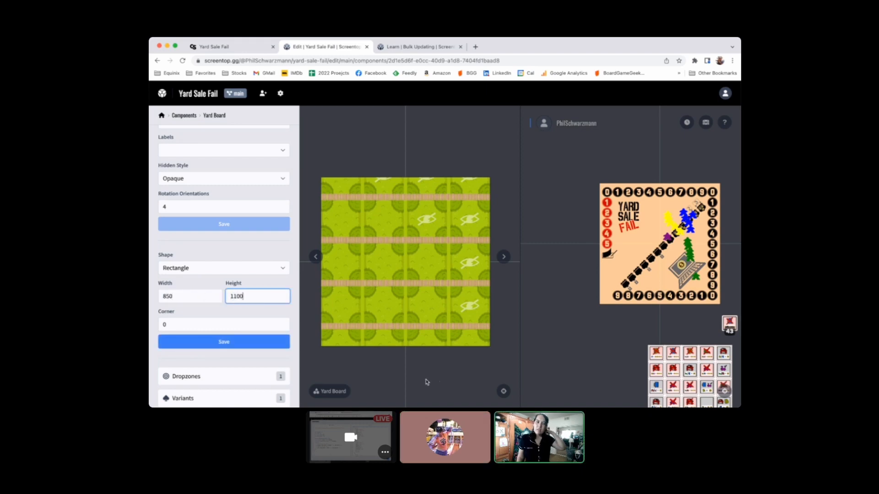
pyautogui.click(216, 342)
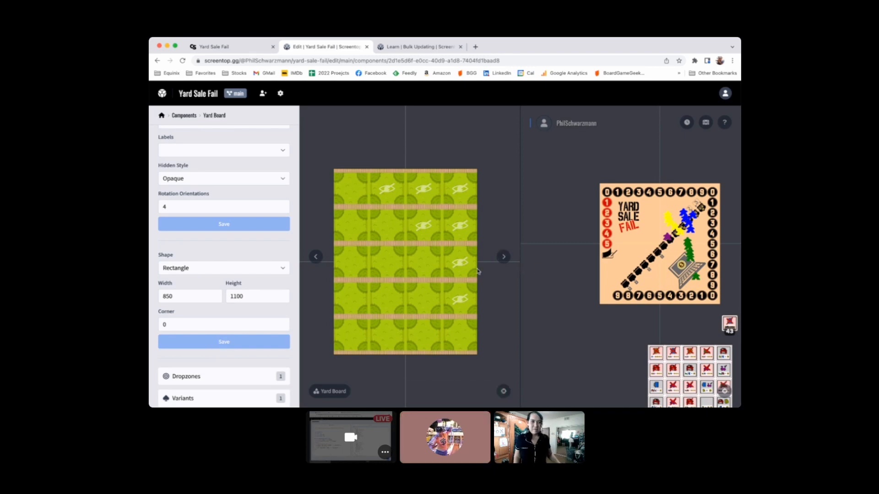
pyautogui.hscroll(2, 415, 282)
pyautogui.hscroll(-2, 415, 282)
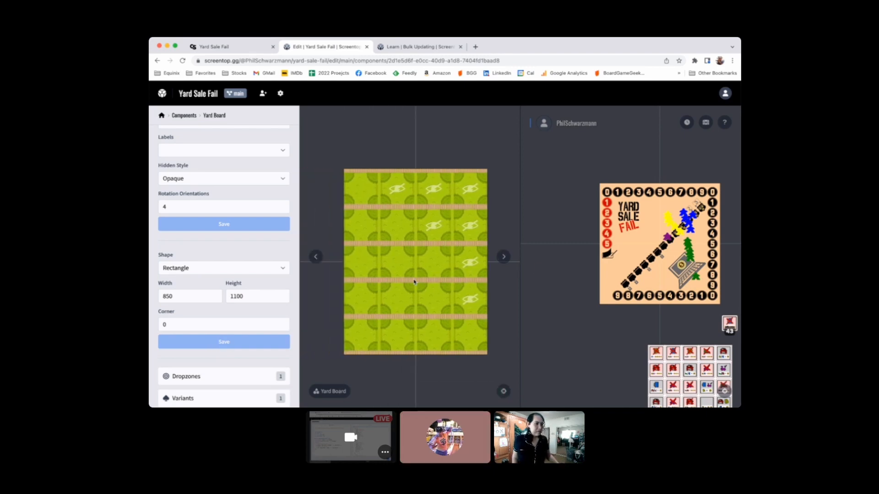
pyautogui.hscroll(2, 414, 282)
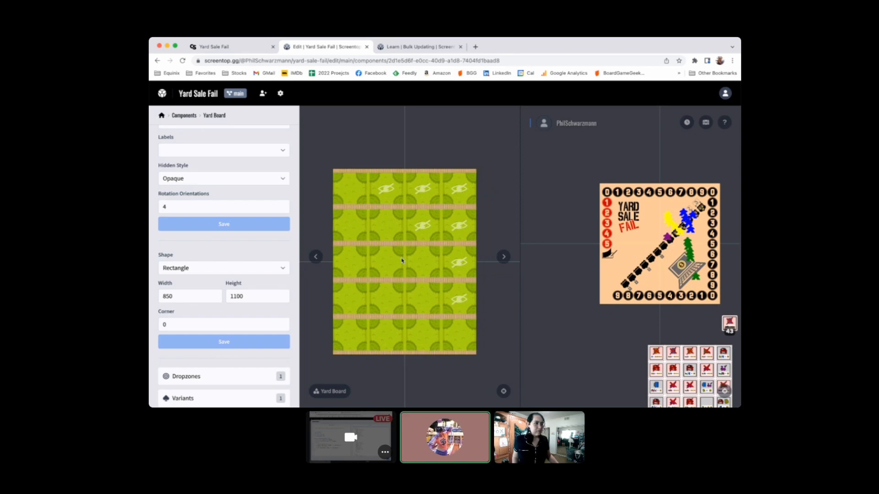
# Create a Yard Board on the tabletop from the chest and place it just left of the main game board.
pyautogui.click(705, 123)
pyautogui.scroll(-3, 693, 196)
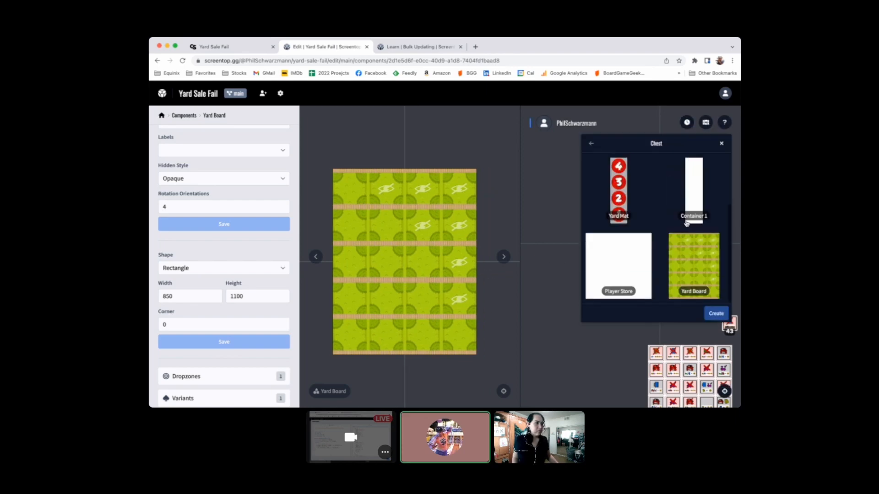
pyautogui.click(693, 253)
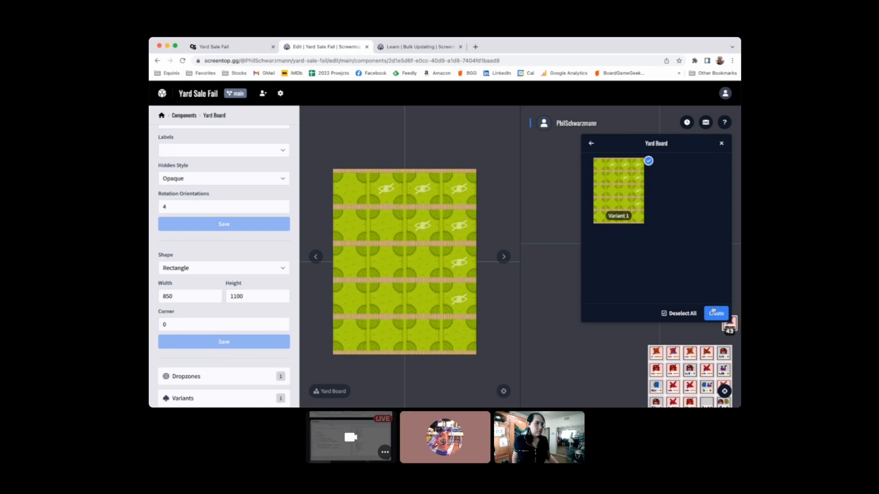
pyautogui.click(715, 313)
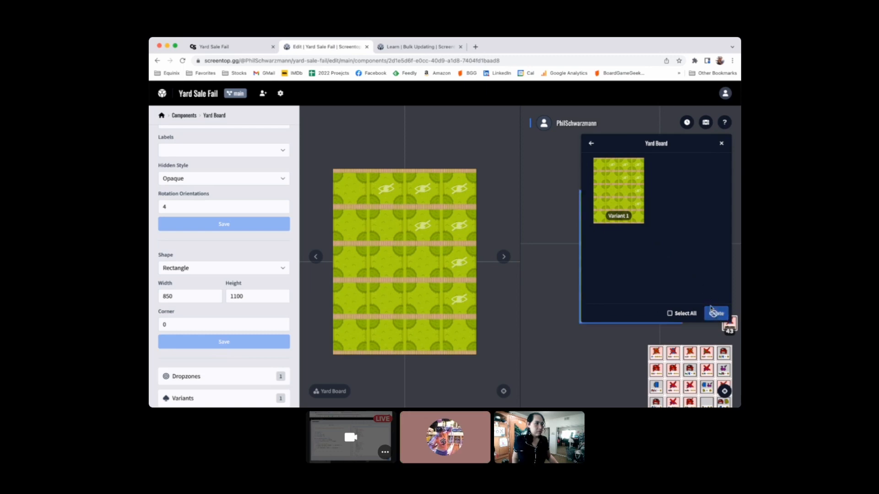
pyautogui.click(721, 144)
pyautogui.hscroll(2, 685, 218)
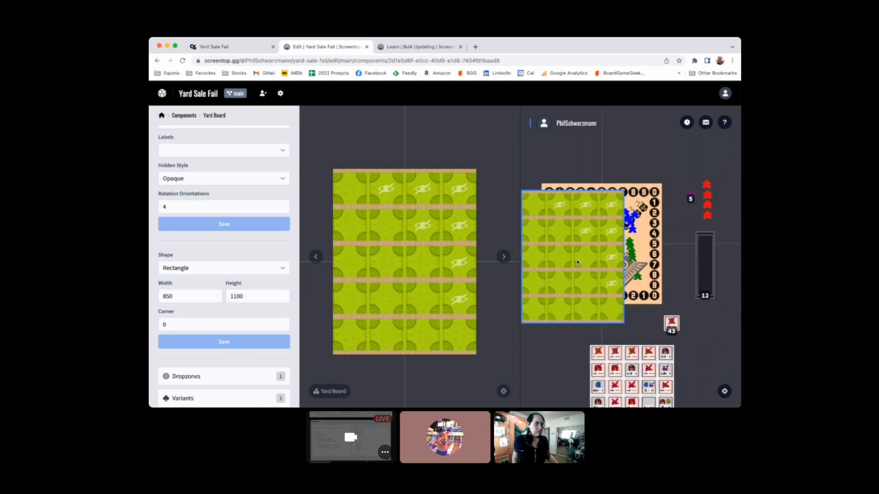
pyautogui.hscroll(-2, 578, 263)
pyautogui.moveTo(631, 237); pyautogui.dragTo(529, 226)
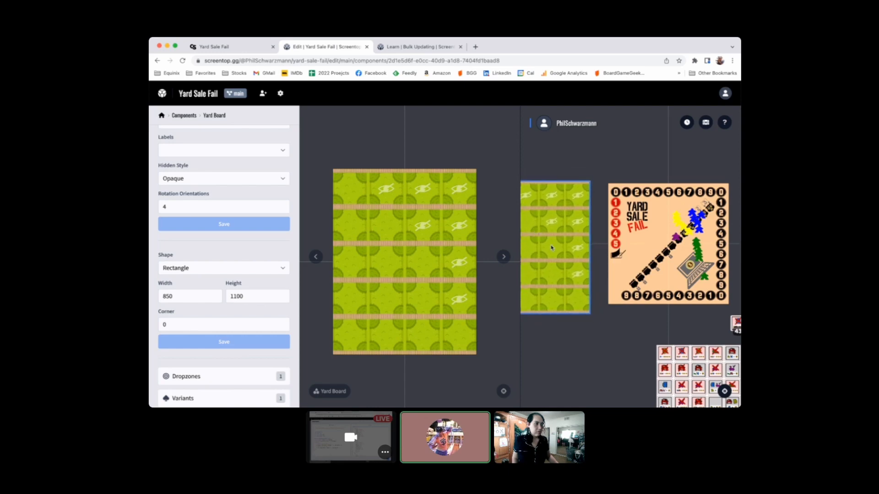
pyautogui.moveTo(575, 321); pyautogui.dragTo(623, 290)
pyautogui.scroll(-4, 623, 290)
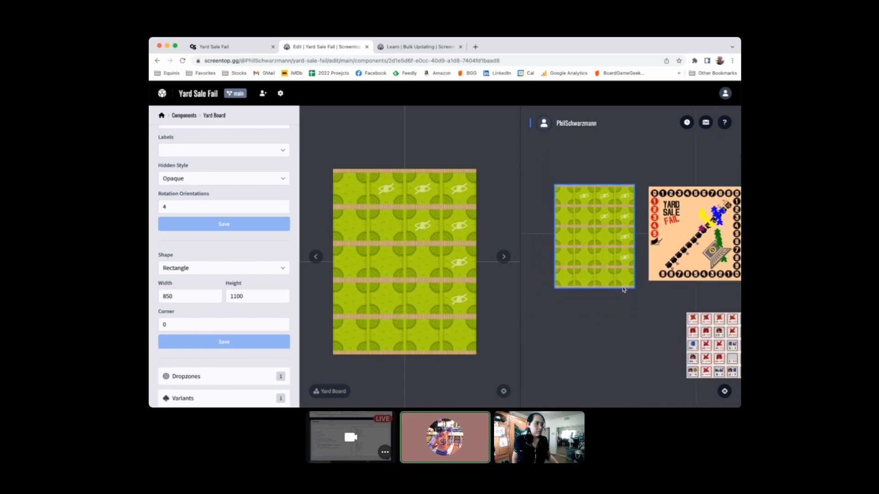
pyautogui.hscroll(1, 657, 306)
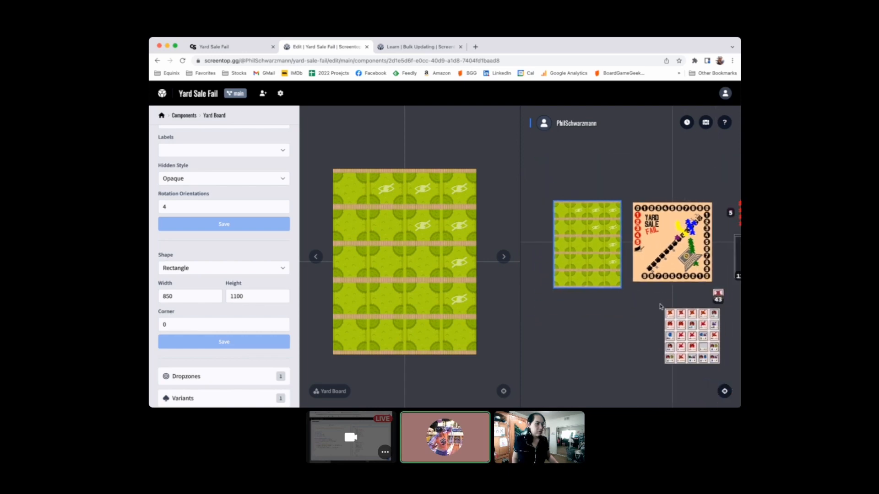
# Move the whole junk tile stack below the Yard Board on the tabletop and flip it face down.
pyautogui.click(719, 293)
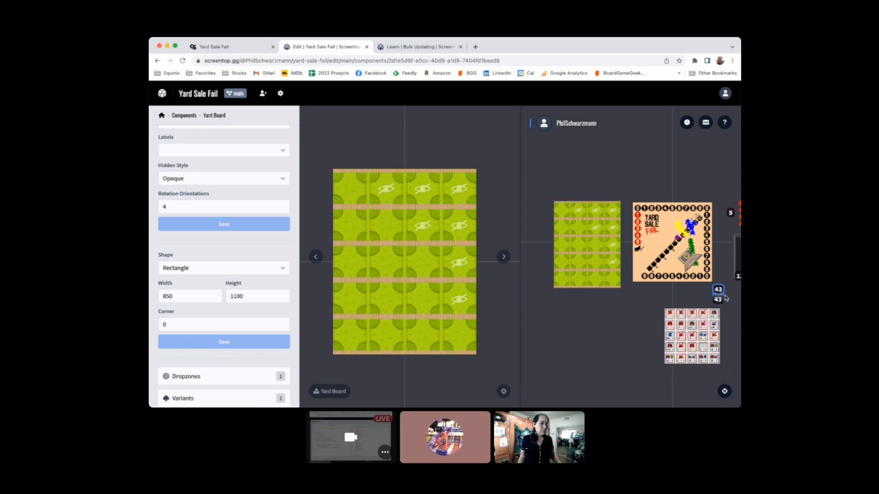
pyautogui.moveTo(723, 298); pyautogui.dragTo(567, 320)
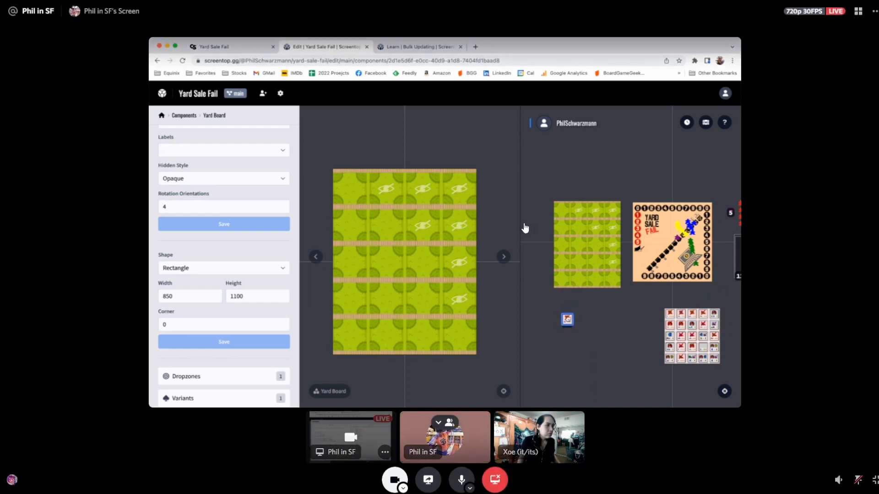
pyautogui.scroll(3, 578, 326)
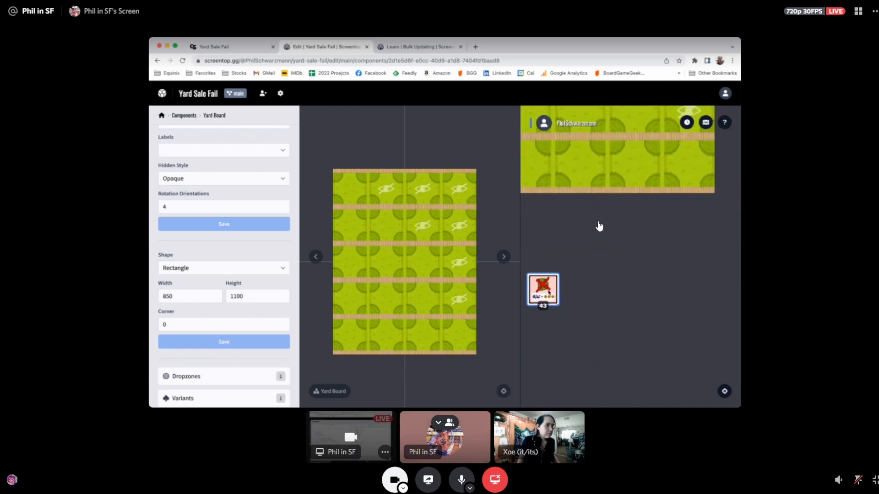
pyautogui.moveTo(560, 288); pyautogui.dragTo(552, 288)
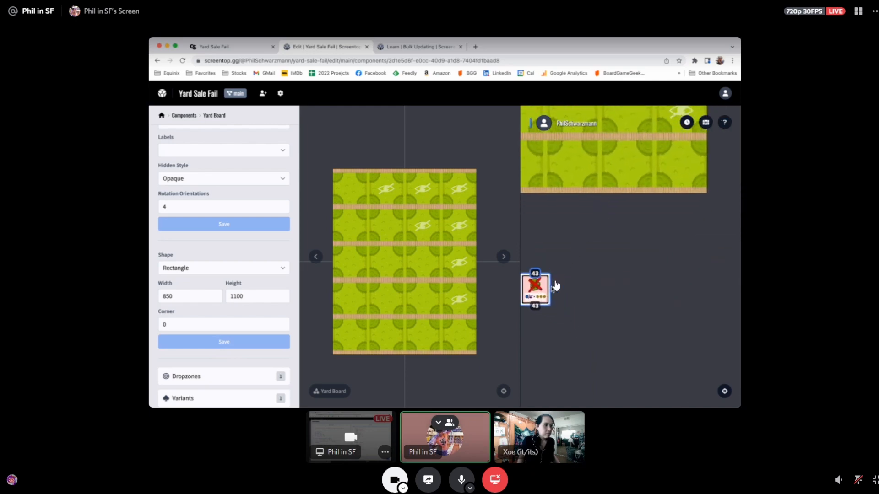
pyautogui.press('f')
pyautogui.scroll(-3, 600, 266)
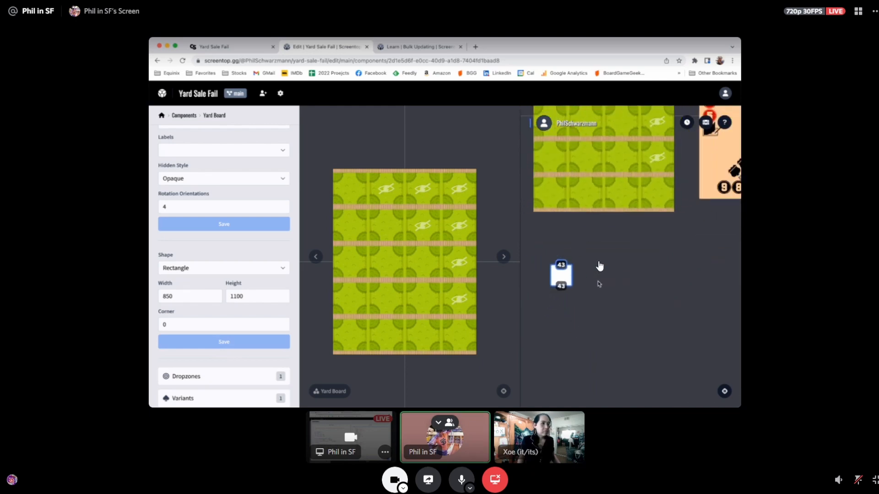
# Try the face-down tile stack on the Yard Board's lower spaces and return it below the board.
pyautogui.moveTo(596, 279); pyautogui.dragTo(594, 307)
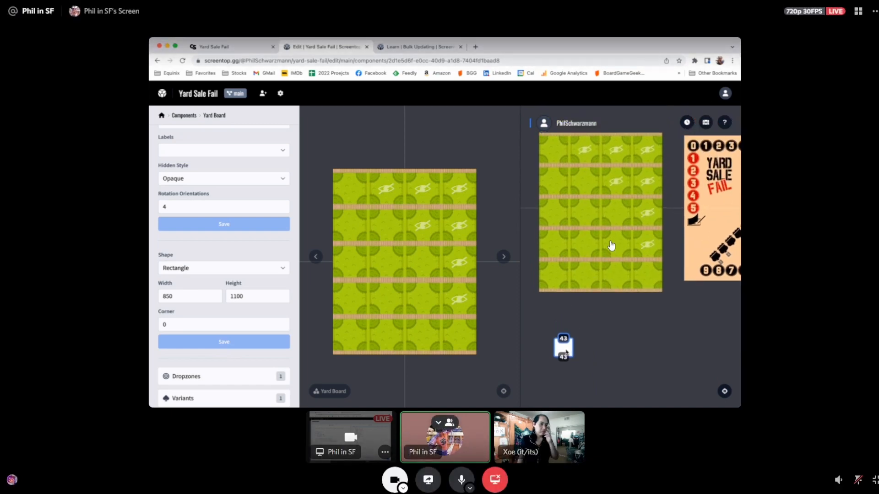
pyautogui.moveTo(564, 352); pyautogui.dragTo(648, 287)
pyautogui.moveTo(611, 246); pyautogui.dragTo(570, 350)
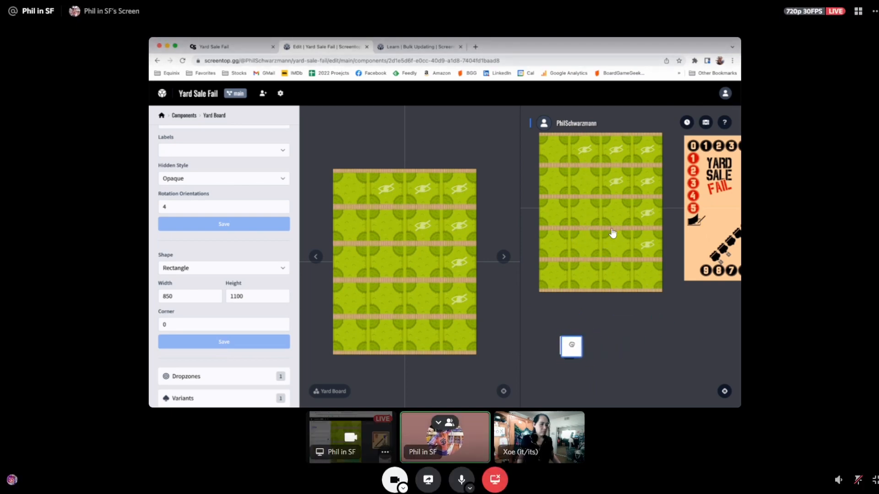
pyautogui.click(613, 231)
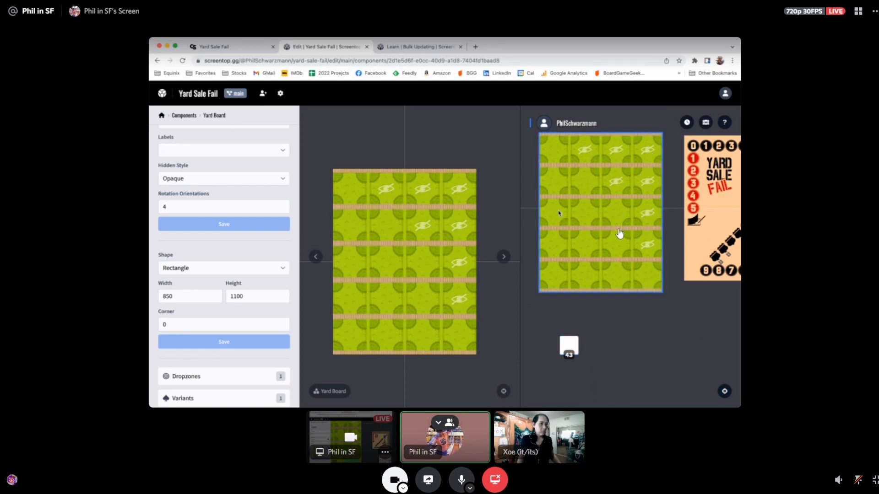
pyautogui.hscroll(5, 664, 261)
pyautogui.scroll(-3, 641, 270)
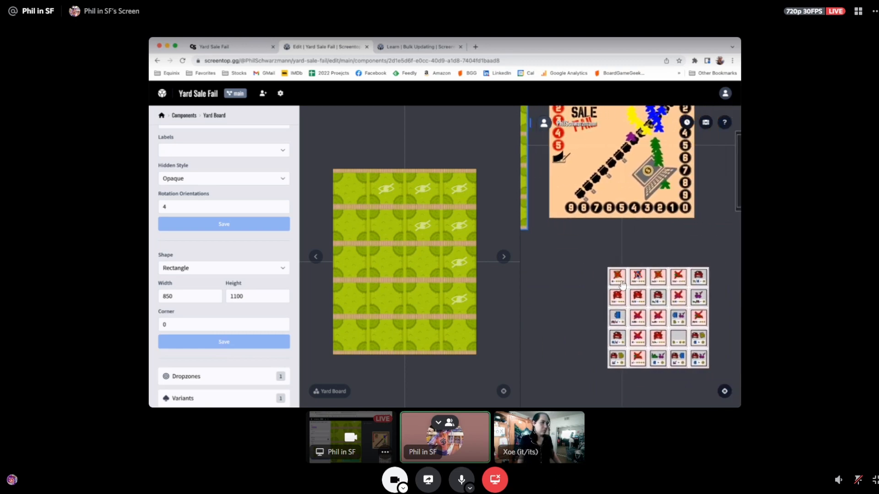
pyautogui.hscroll(-5, 675, 255)
pyautogui.scroll(3, 591, 281)
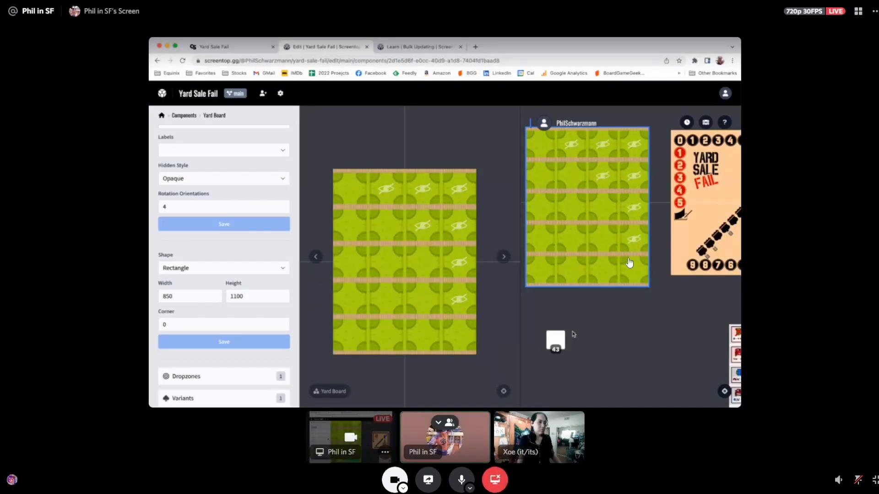
pyautogui.moveTo(559, 342)
pyautogui.mouseDown()
pyautogui.moveTo(555, 331)
pyautogui.moveTo(559, 345)
pyautogui.moveTo(568, 330)
pyautogui.moveTo(566, 294)
pyautogui.moveTo(566, 336)
pyautogui.moveTo(567, 214)
pyautogui.moveTo(578, 334)
pyautogui.moveTo(556, 340)
pyautogui.mouseUp()
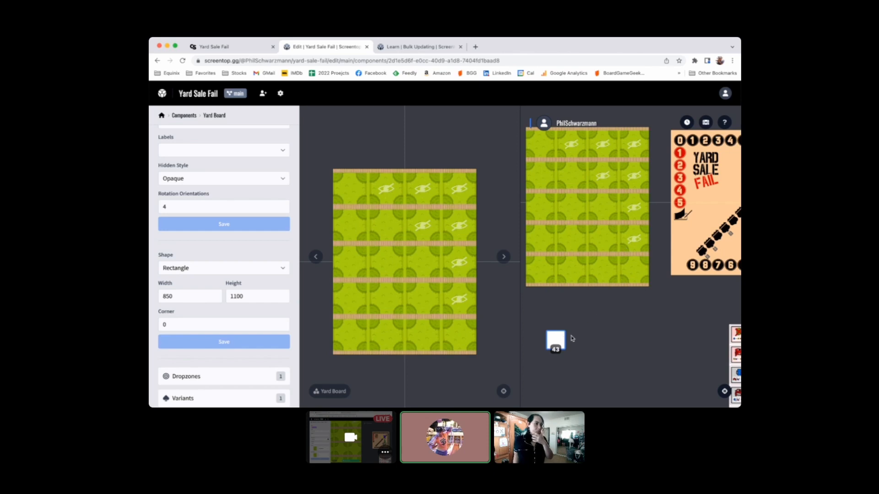
# Pull one tile off the face-down stack below the Yard Board and return it to the stack.
pyautogui.moveTo(557, 341); pyautogui.dragTo(592, 322)
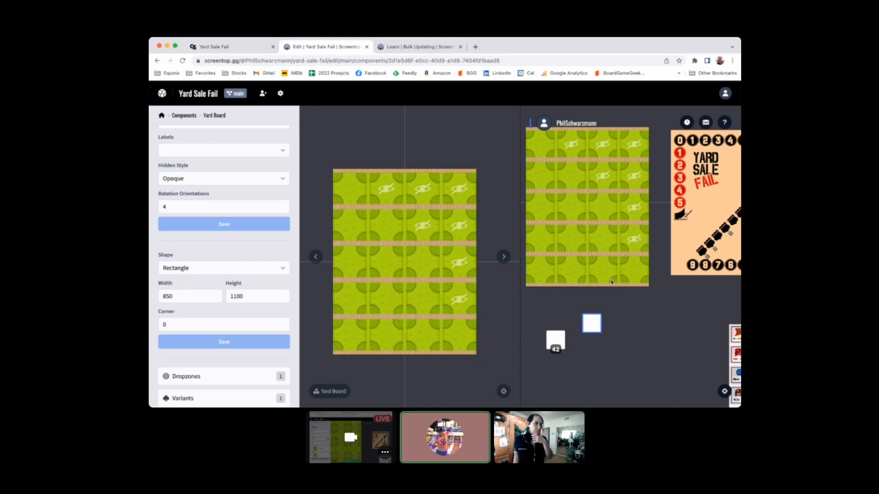
pyautogui.moveTo(596, 321); pyautogui.dragTo(555, 355)
pyautogui.scroll(1, 582, 321)
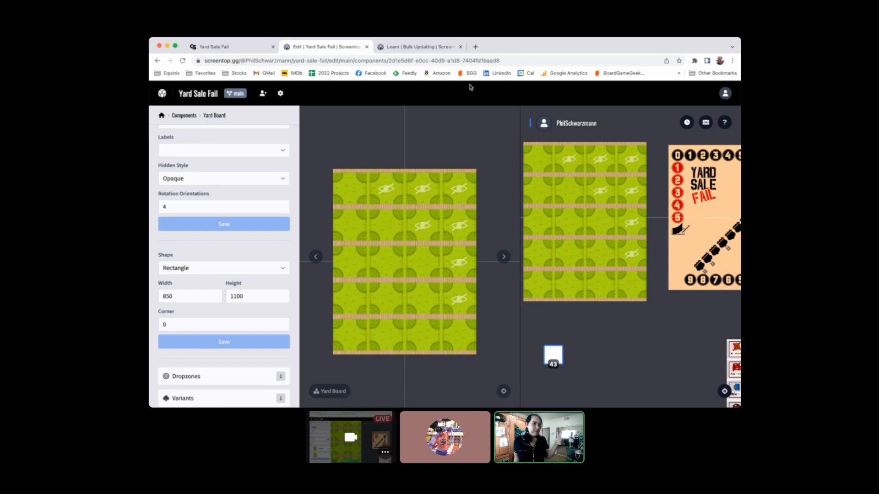
# Check the bulk-updating guide's script for positioning point anchors in a grid, and return to the game editor.
pyautogui.click(435, 50)
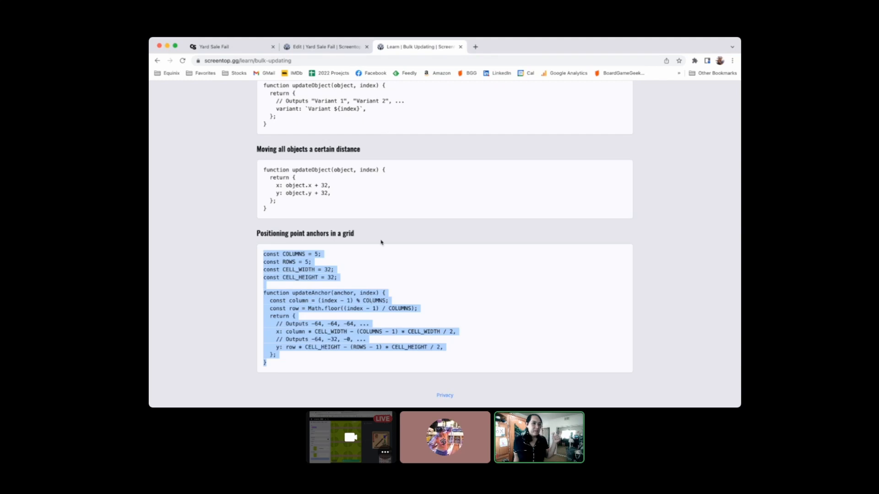
pyautogui.click(327, 49)
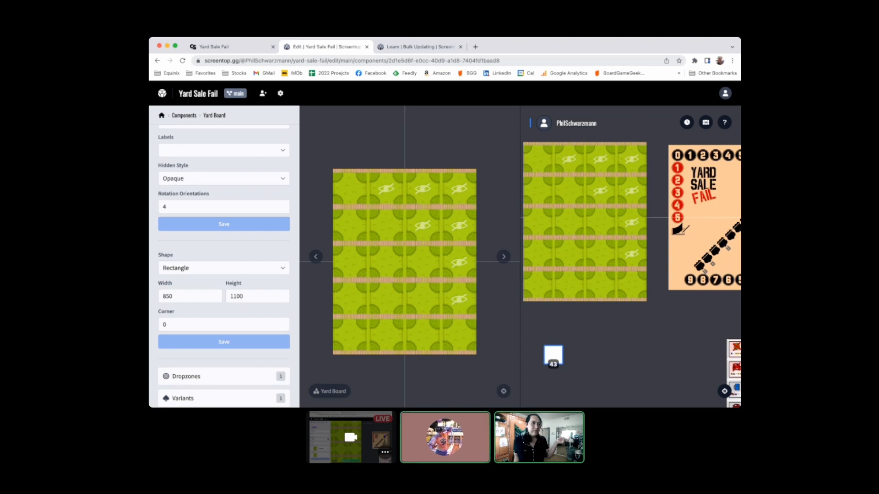
# Examine the tile-filled Player Store grid on the tabletop and compare it with the Yard Board's spaces.
pyautogui.scroll(-1, 629, 326)
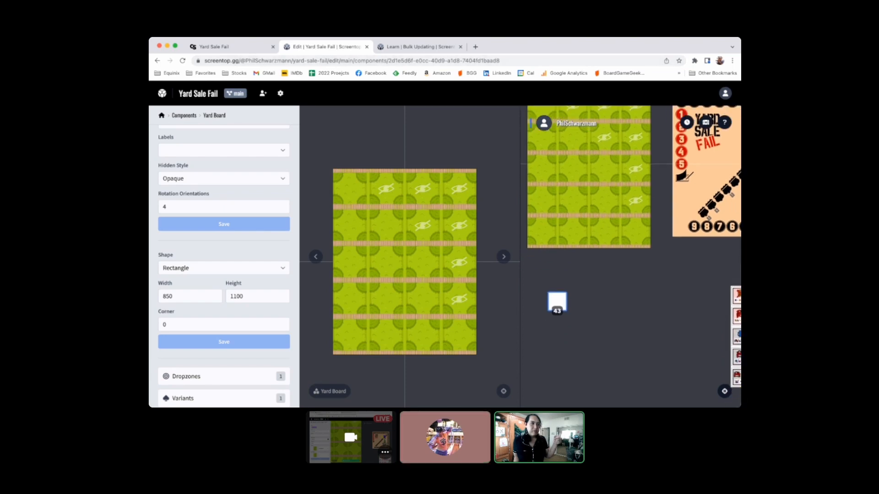
pyautogui.hscroll(4, 629, 326)
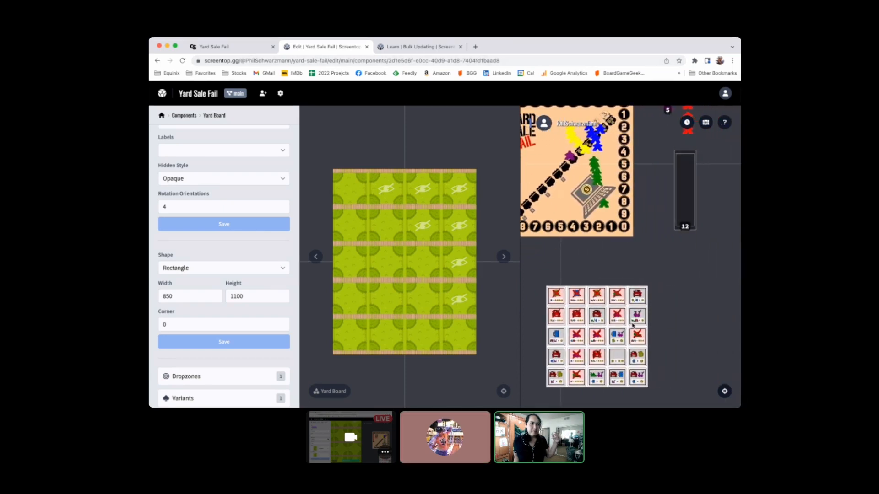
pyautogui.hscroll(-4, 632, 325)
pyautogui.hscroll(5, 633, 325)
pyautogui.hscroll(-2, 631, 325)
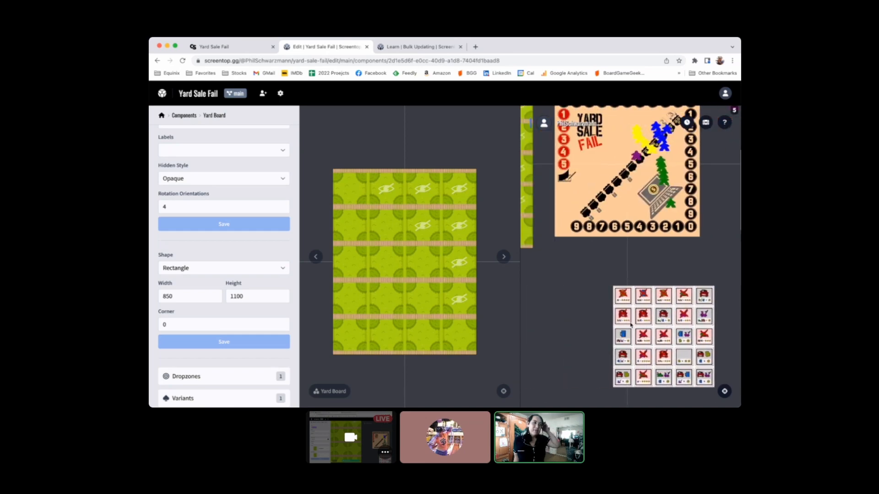
pyautogui.hscroll(-3, 622, 316)
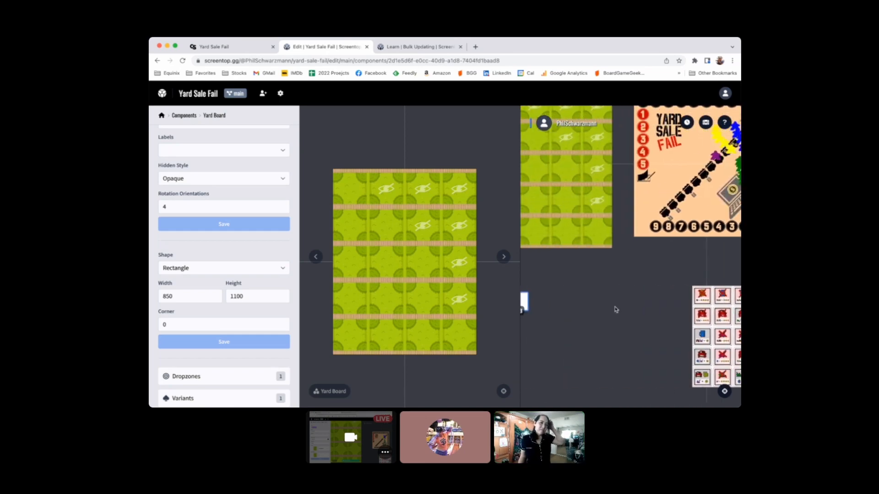
pyautogui.hscroll(4, 615, 309)
pyautogui.hscroll(-4, 613, 302)
pyautogui.scroll(1, 597, 256)
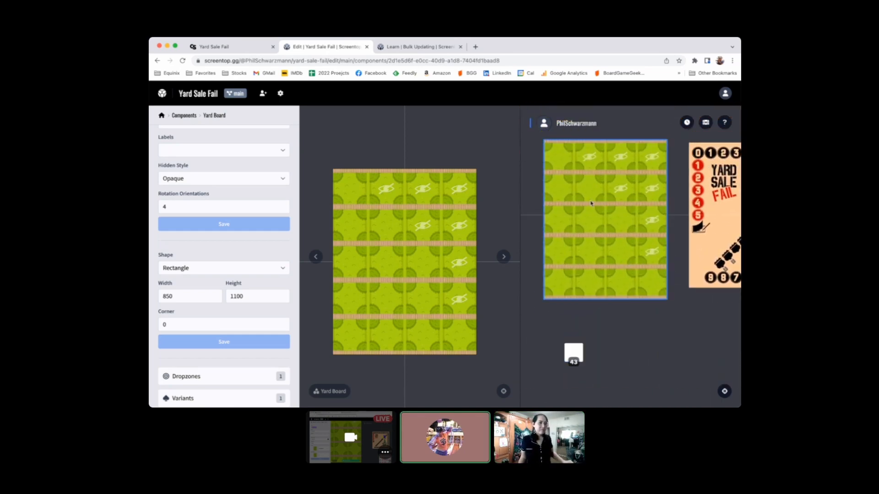
pyautogui.scroll(3, 215, 174)
pyautogui.scroll(-4, 231, 247)
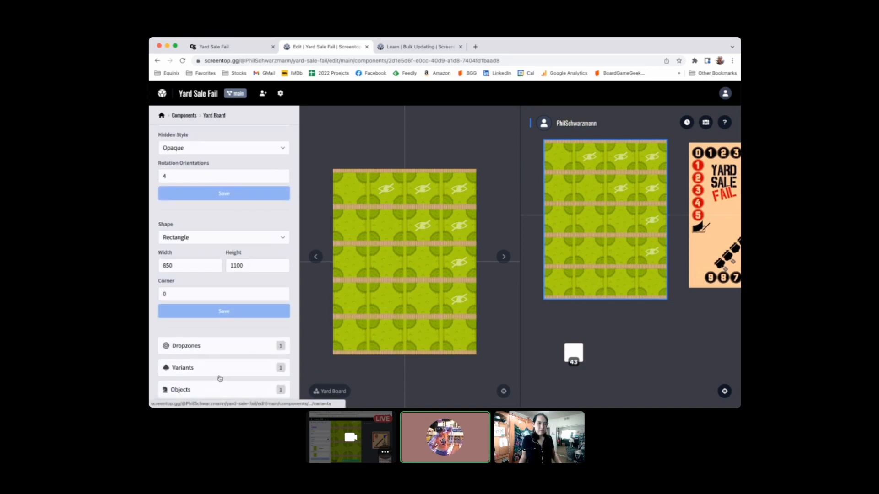
pyautogui.click(185, 346)
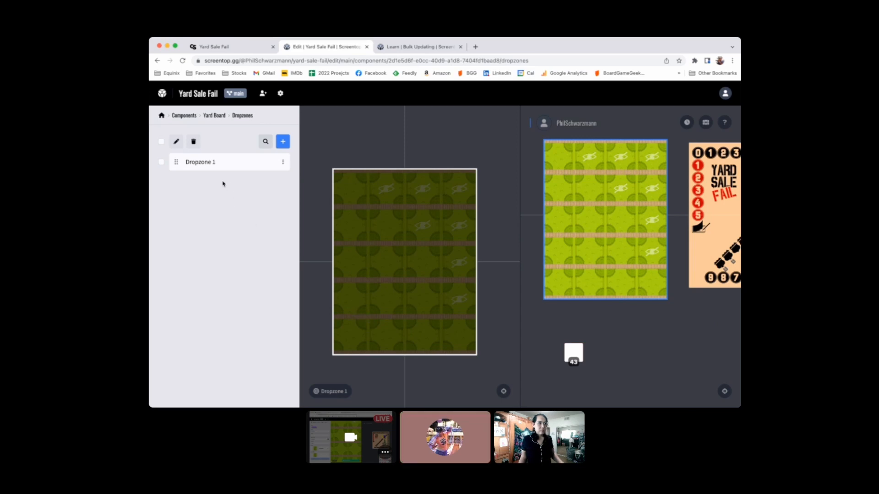
pyautogui.click(283, 162)
pyautogui.click(263, 181)
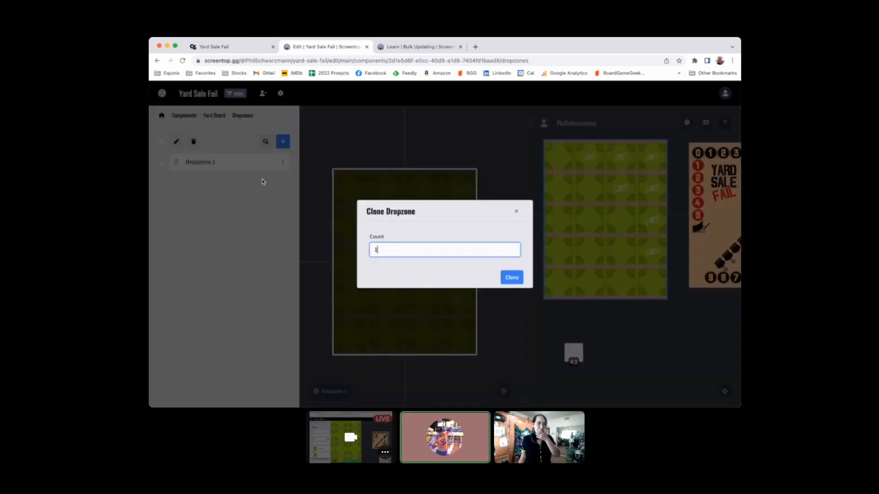
pyautogui.write('19')
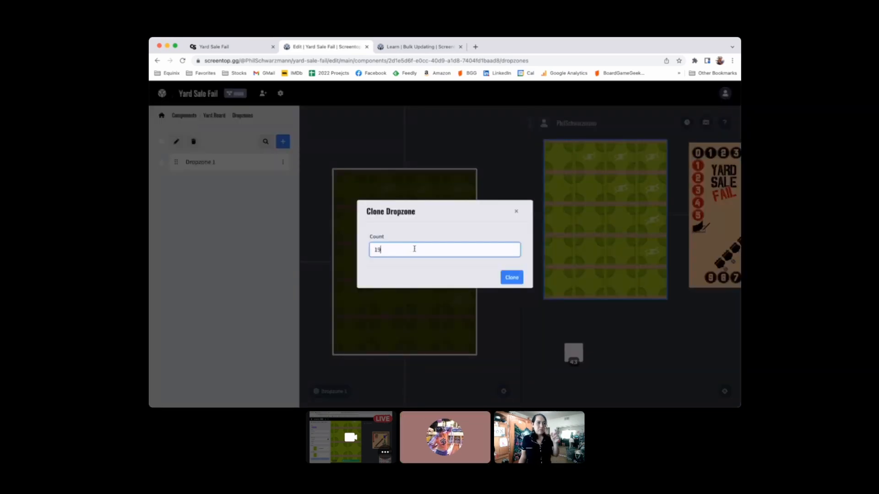
pyautogui.click(517, 212)
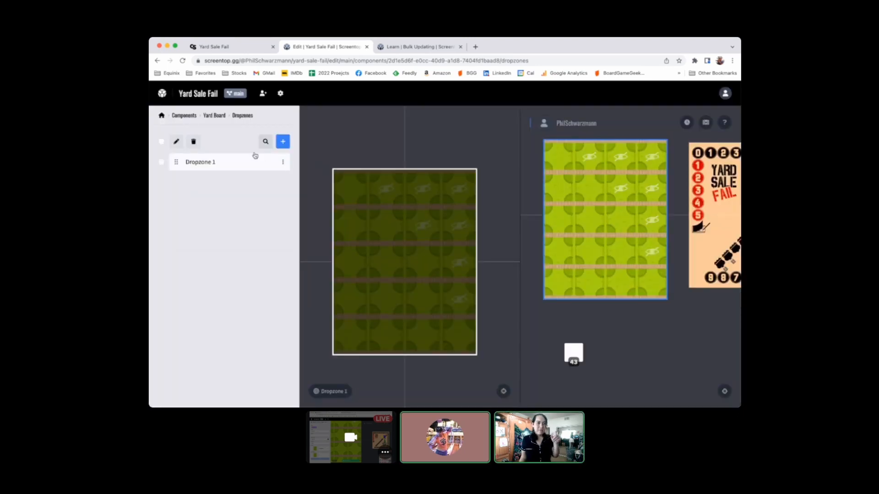
# Create a Point anchor in the Yard Board's Dropzone 1.
pyautogui.click(214, 116)
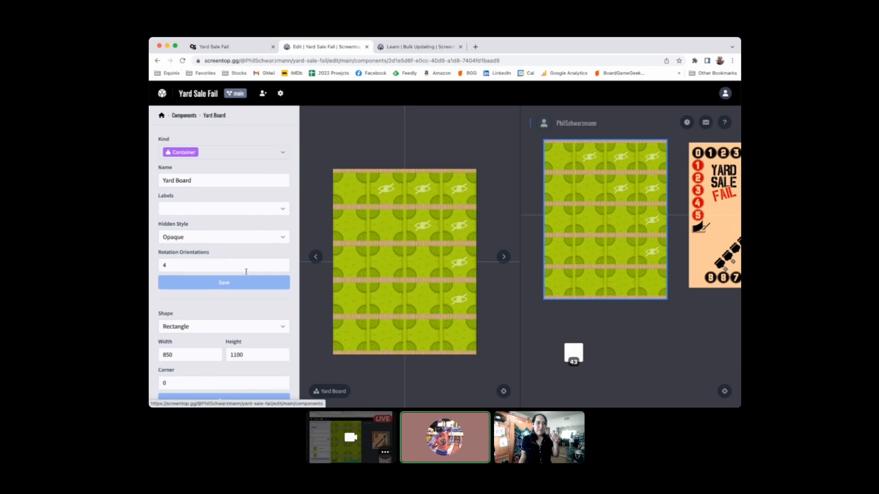
pyautogui.scroll(-3, 247, 271)
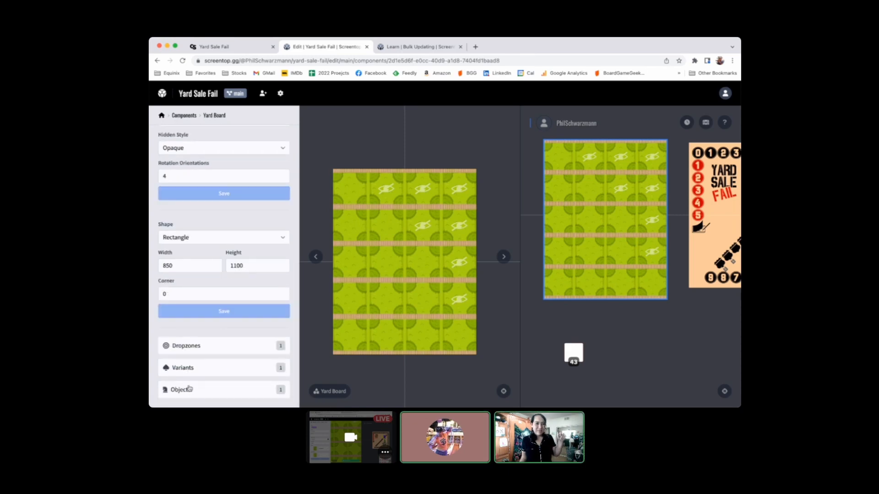
pyautogui.click(194, 347)
pyautogui.click(209, 161)
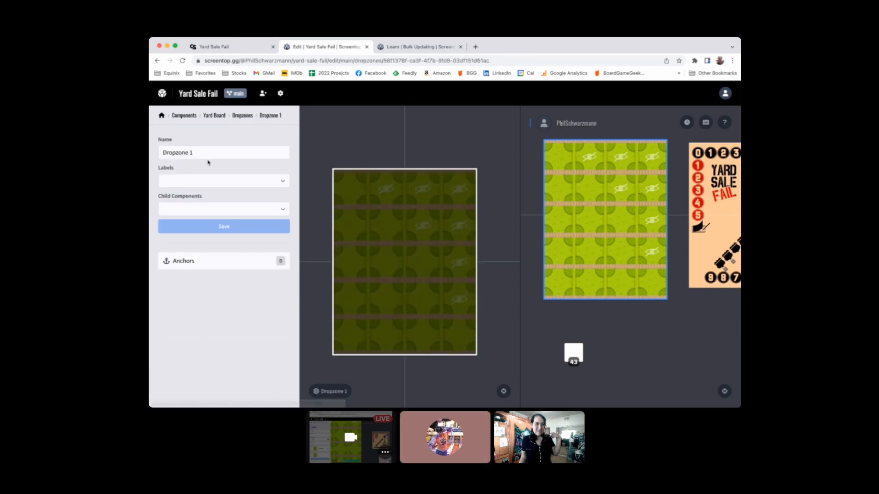
pyautogui.click(204, 262)
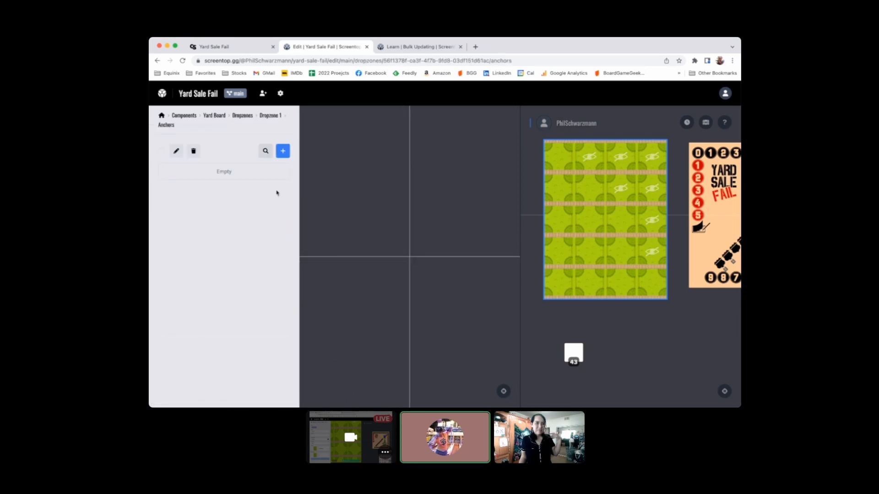
pyautogui.click(283, 152)
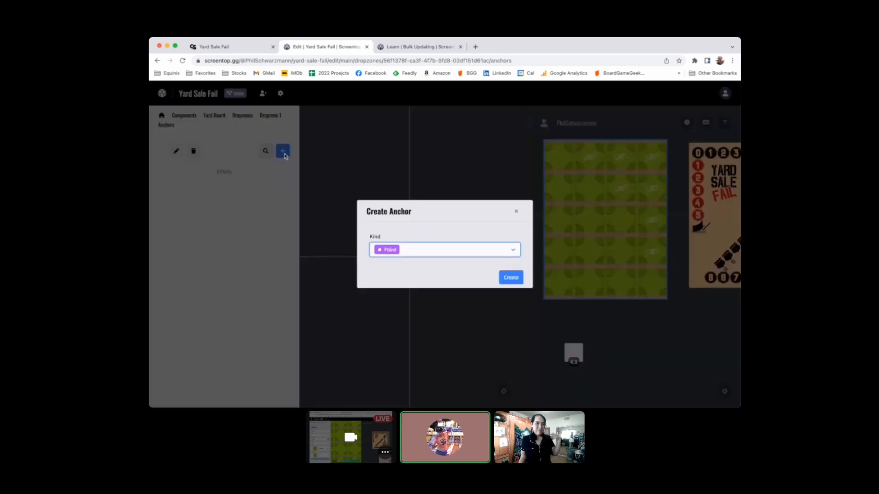
pyautogui.click(506, 278)
# Clone Anchor 1 with a count of 19.
pyautogui.click(283, 173)
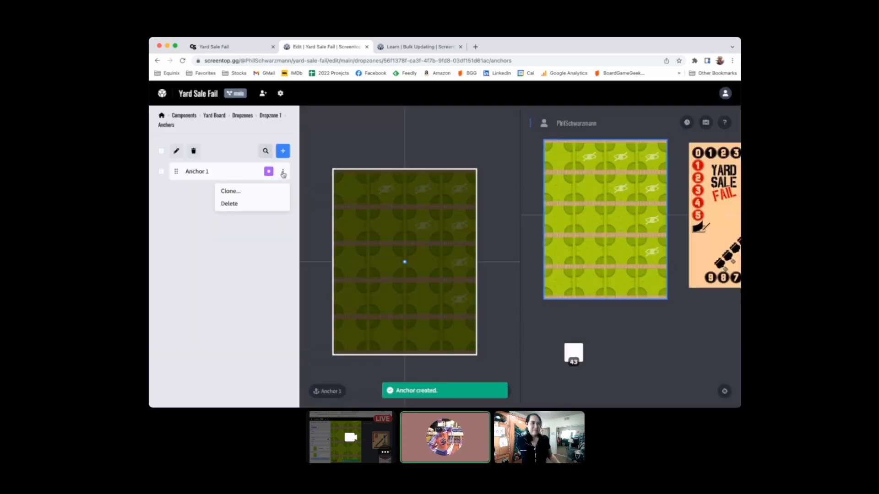
pyautogui.click(273, 191)
pyautogui.write('9')
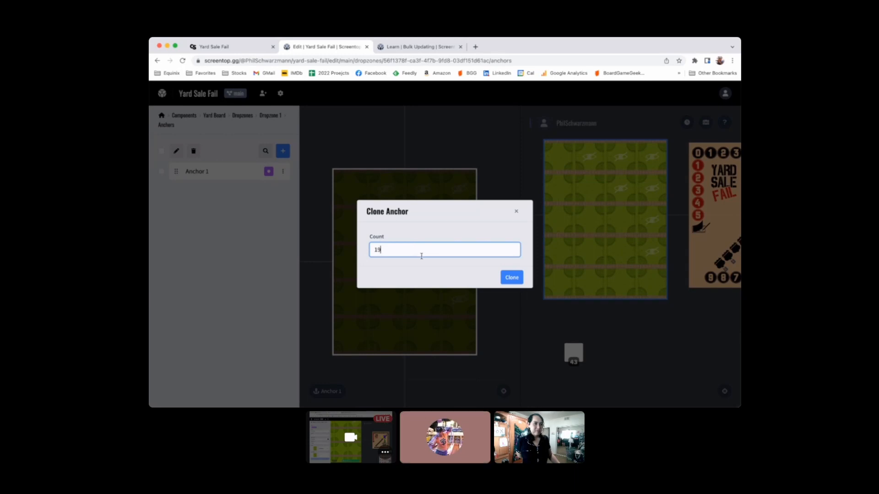
pyautogui.click(507, 277)
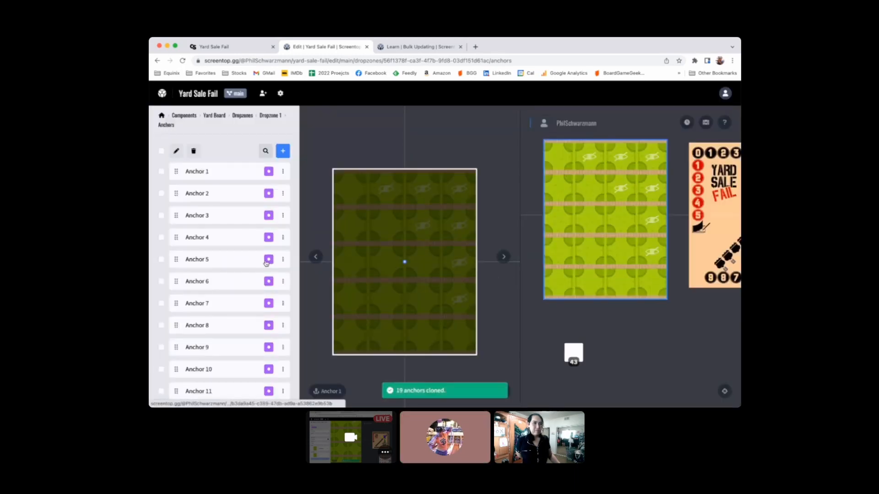
# Select all anchors for bulk updating and replace the default function with the guide's grid-positioning script.
pyautogui.click(161, 151)
pyautogui.click(176, 151)
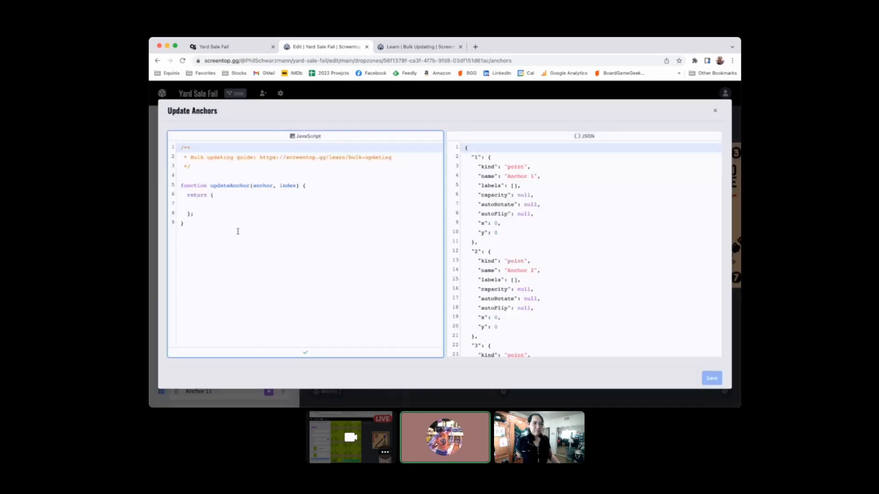
pyautogui.moveTo(237, 232); pyautogui.dragTo(176, 192)
pyautogui.write('const COLUMNS = 5; const ROWS = 5; const CELL_WIDTH = 32; const CELL_HEIGHT = 32;  function updateAnchor(anchor, index) {   const column = (index - 1) % COLUMNS;   const row = Math.floor((index - 1) / COLUMNS);   return {     // Outputs -64, -64, -64, ...     x: column * CELL_WIDTH - (COLUMNS - 1) * CELL_WIDTH / 2,     // Outputs -64, -32, -0, ...     y: row * CELL_HEIGHT - (ROWS - 1) * CELL_HEIGHT / 2,   }; }')
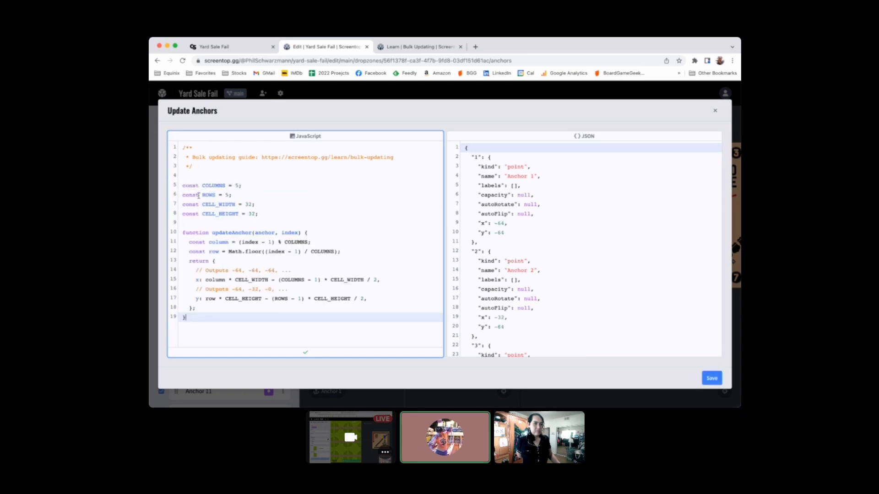
# Set the script's COLUMNS constant to 4.
pyautogui.click(240, 184)
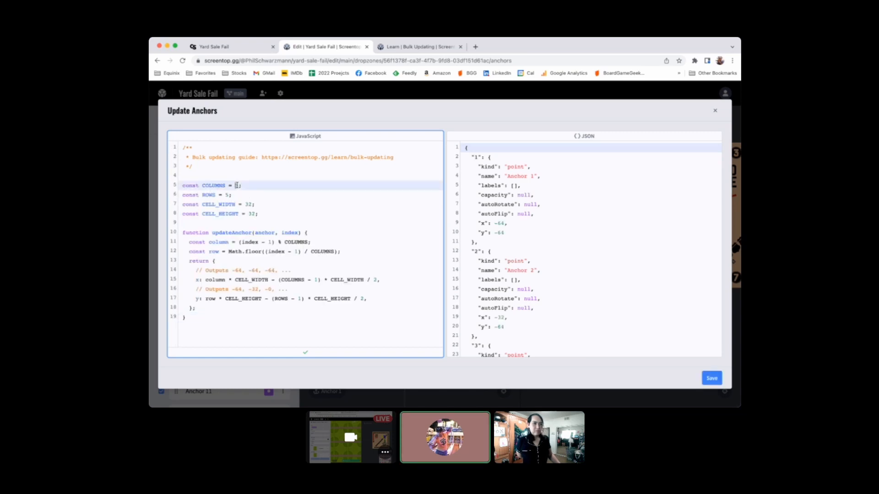
pyautogui.press('BackSpace')
pyautogui.write('4')
pyautogui.click(259, 198)
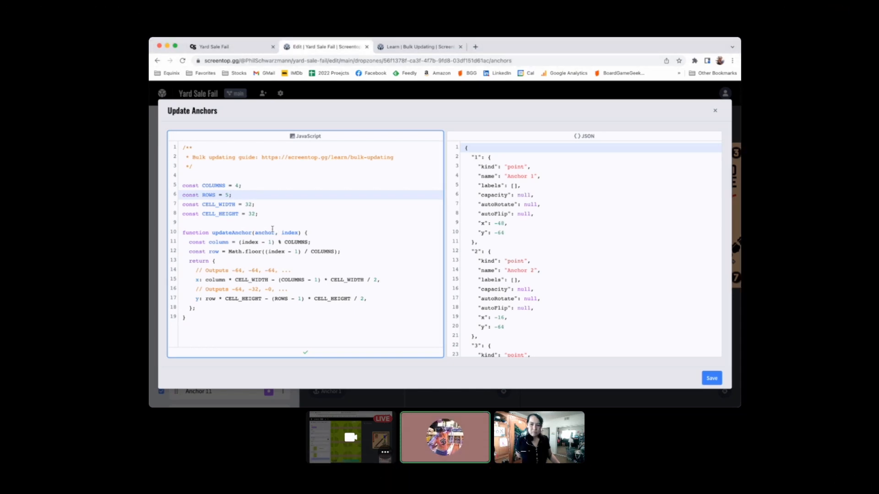
# Set CELL_WIDTH to 212 and CELL_HEIGHT to 220 in the script, and save the anchor update.
pyautogui.moveTo(518, 394)
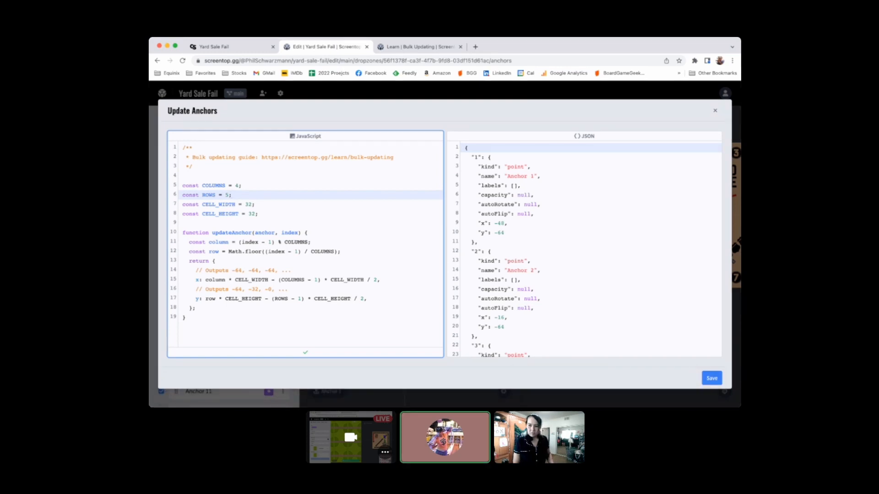
pyautogui.press('super+Tab')
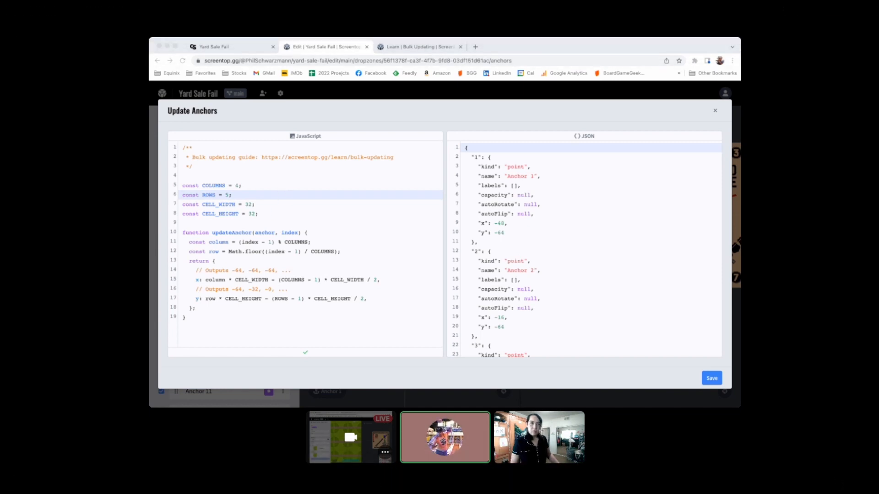
pyautogui.doubleClick(248, 205)
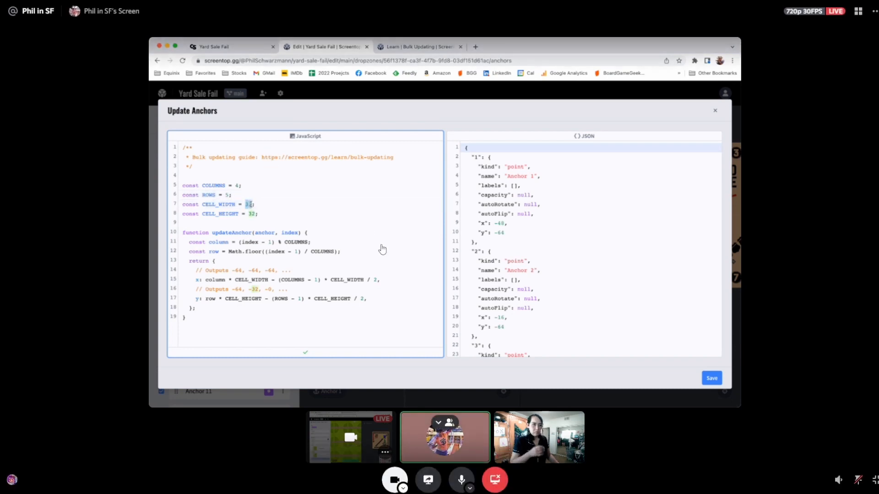
pyautogui.write('212')
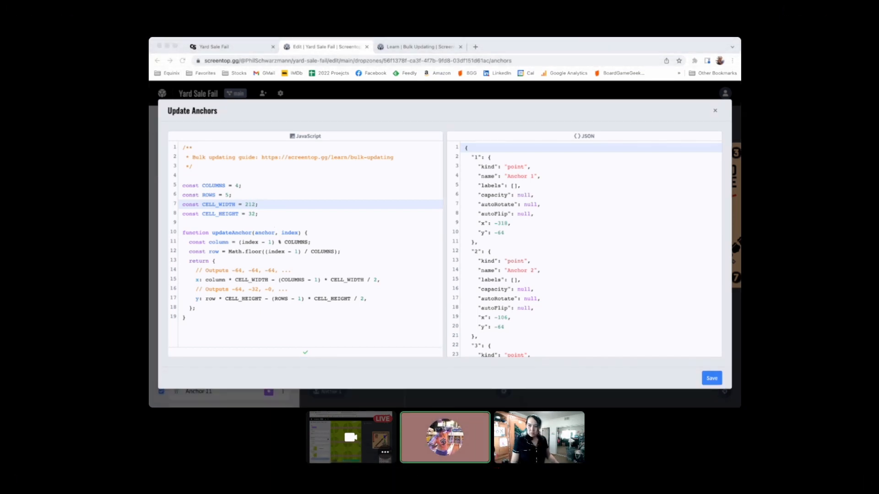
pyautogui.click(257, 214)
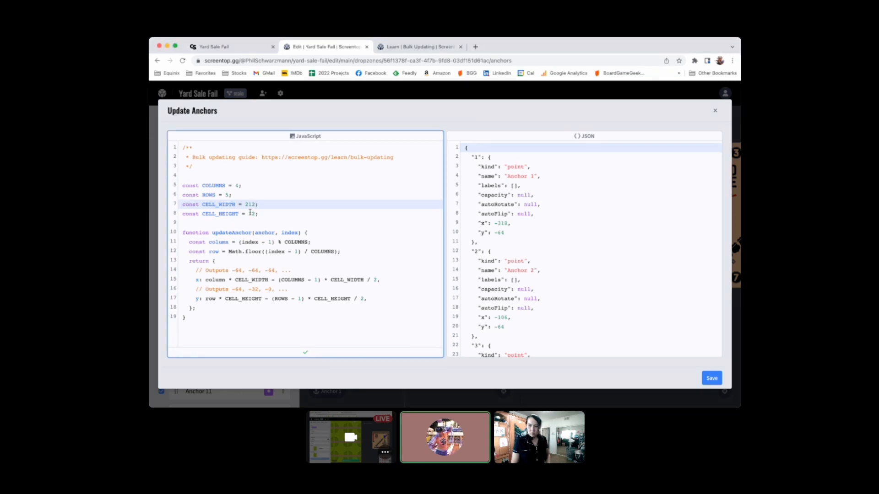
pyautogui.doubleClick(251, 213)
pyautogui.write('22')
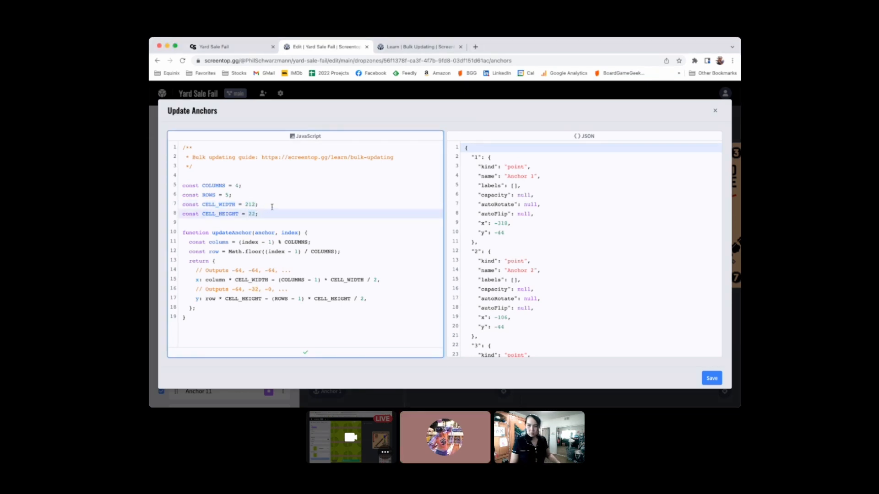
pyautogui.write('0')
pyautogui.click(324, 204)
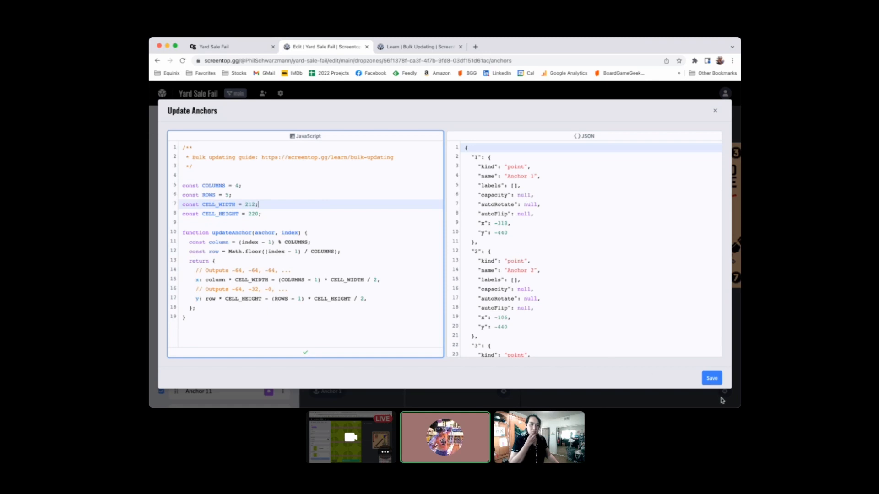
pyautogui.click(713, 380)
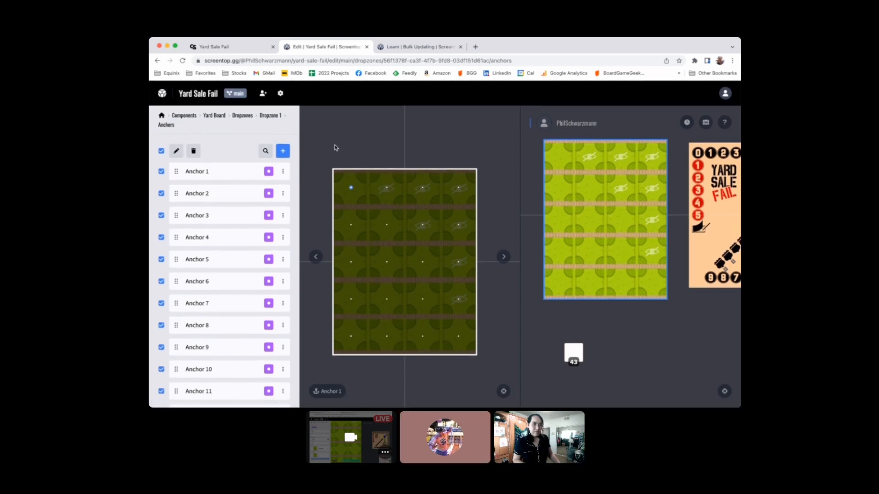
pyautogui.click(211, 194)
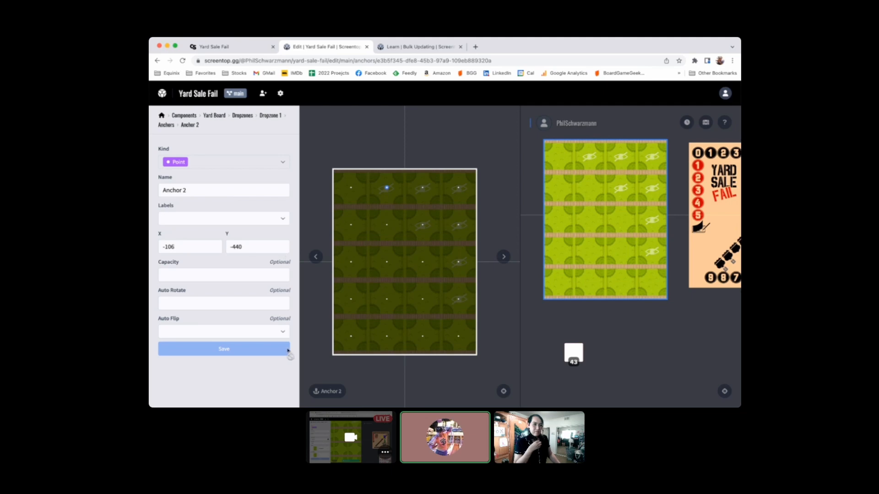
pyautogui.click(280, 333)
pyautogui.click(225, 365)
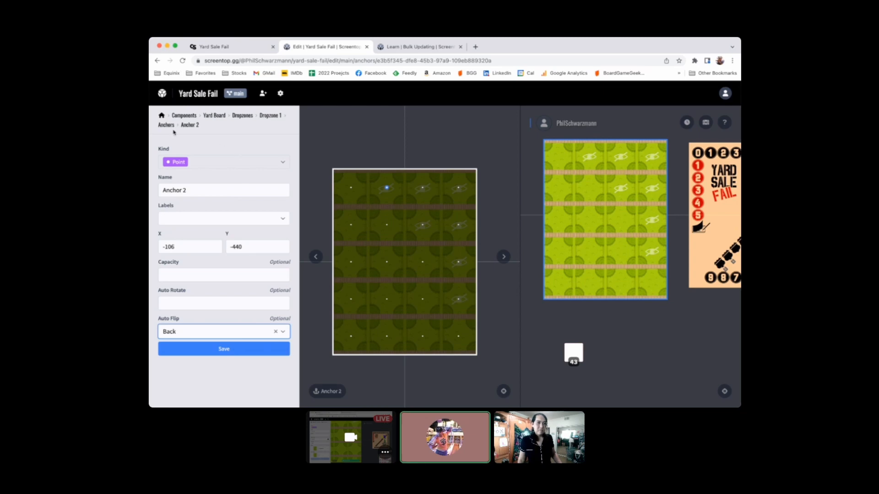
pyautogui.click(166, 125)
pyautogui.click(200, 179)
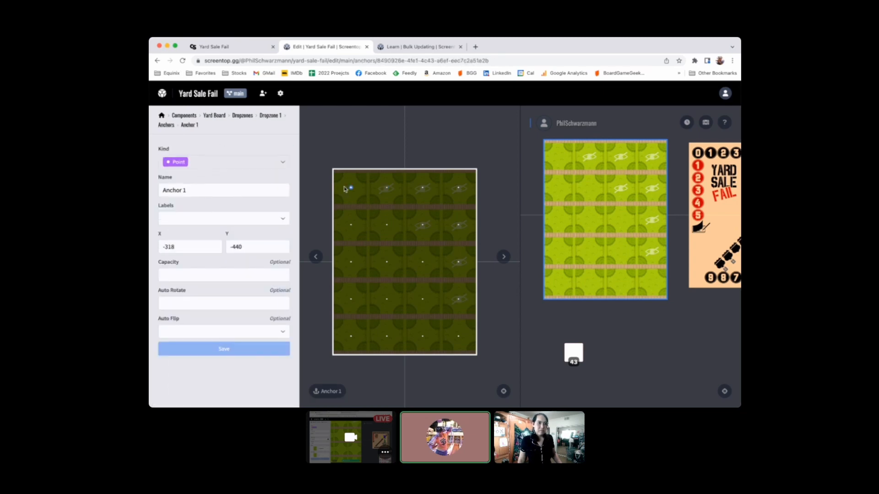
pyautogui.click(281, 331)
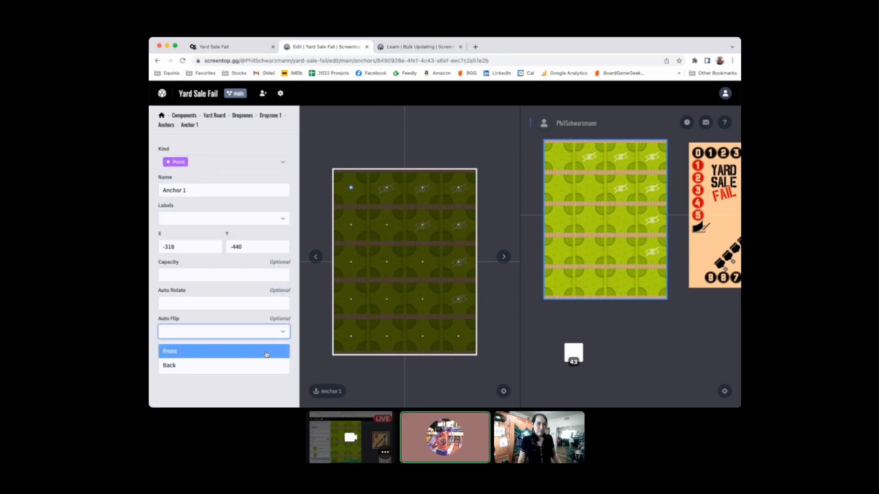
pyautogui.click(171, 356)
pyautogui.click(191, 304)
pyautogui.click(184, 275)
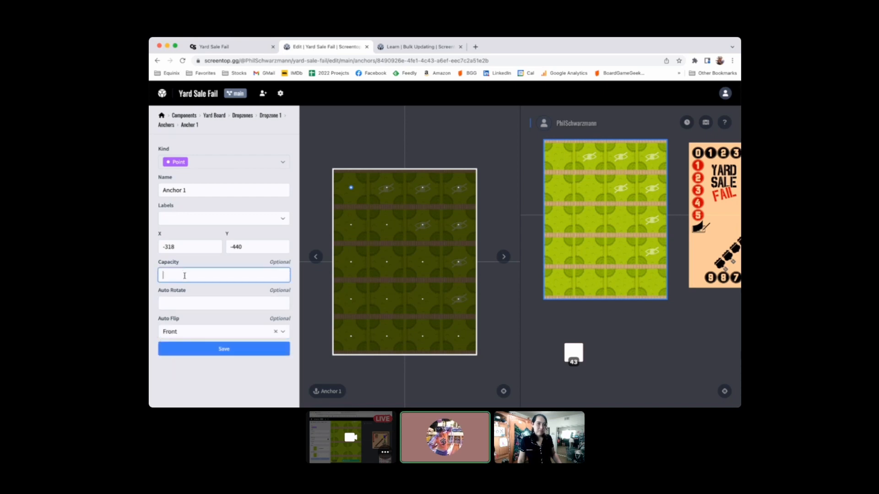
pyautogui.click(184, 305)
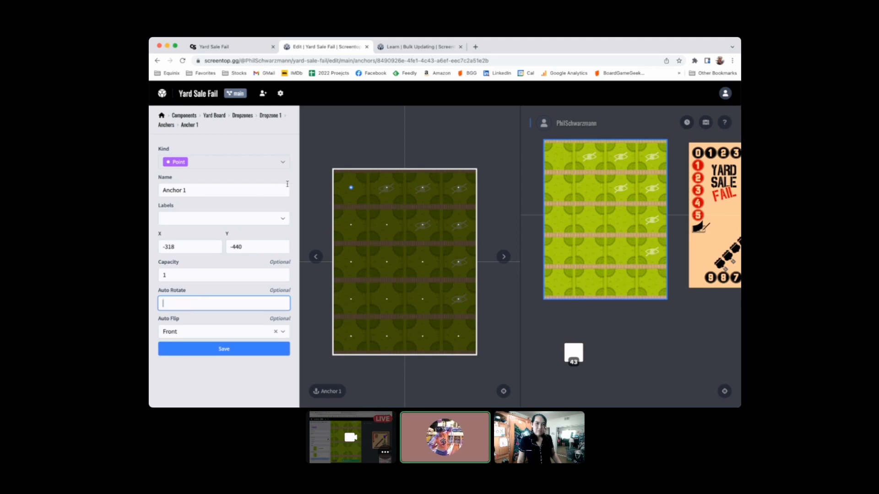
pyautogui.write('0')
pyautogui.click(166, 125)
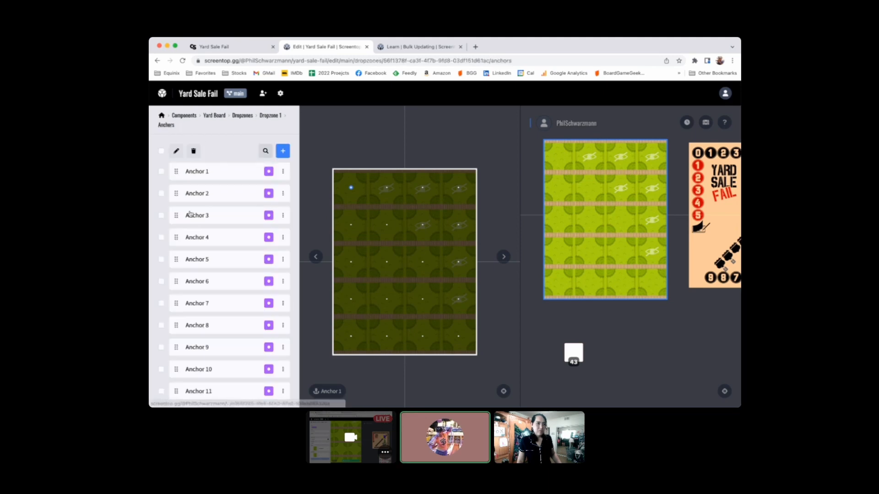
# Set Anchor 2 to capacity 1, Auto Rotate 0 and Auto Flip Back, and save it.
pyautogui.click(197, 194)
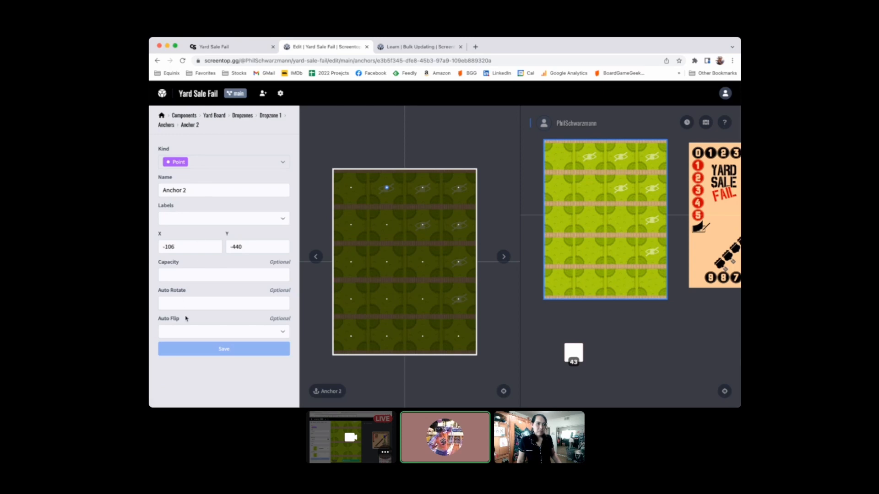
pyautogui.click(193, 333)
pyautogui.click(197, 365)
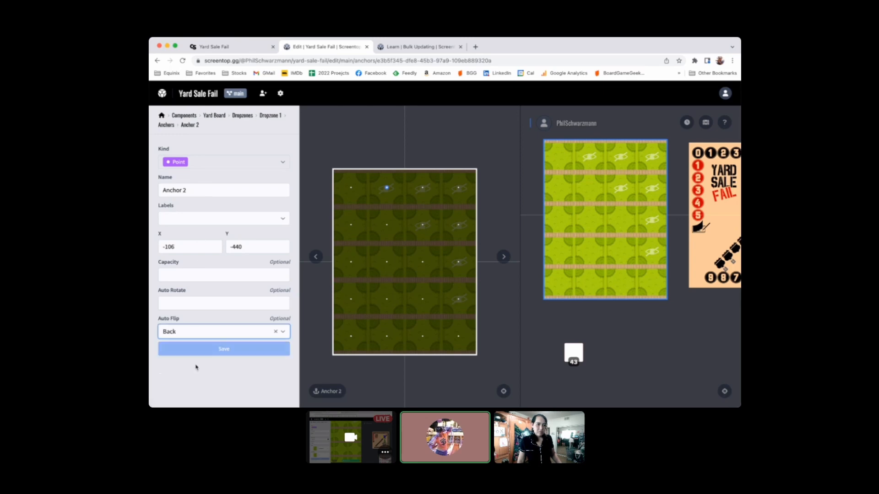
pyautogui.click(193, 302)
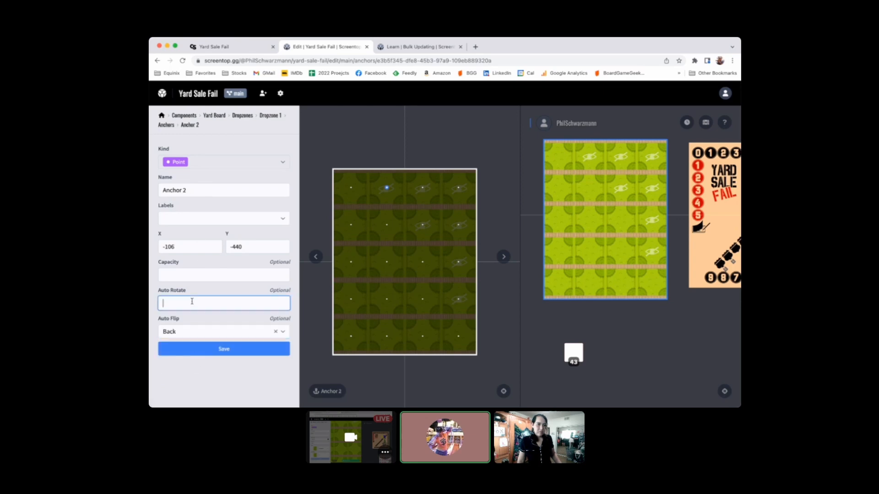
pyautogui.click(186, 276)
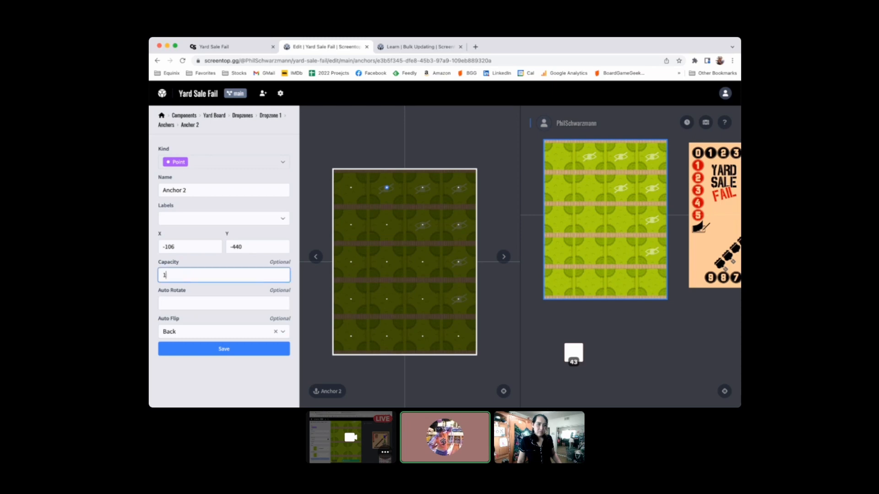
pyautogui.click(188, 301)
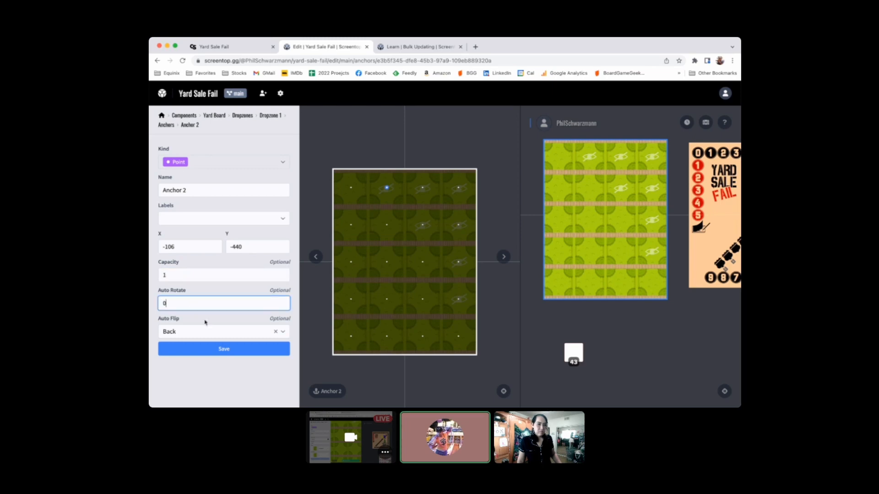
pyautogui.click(212, 351)
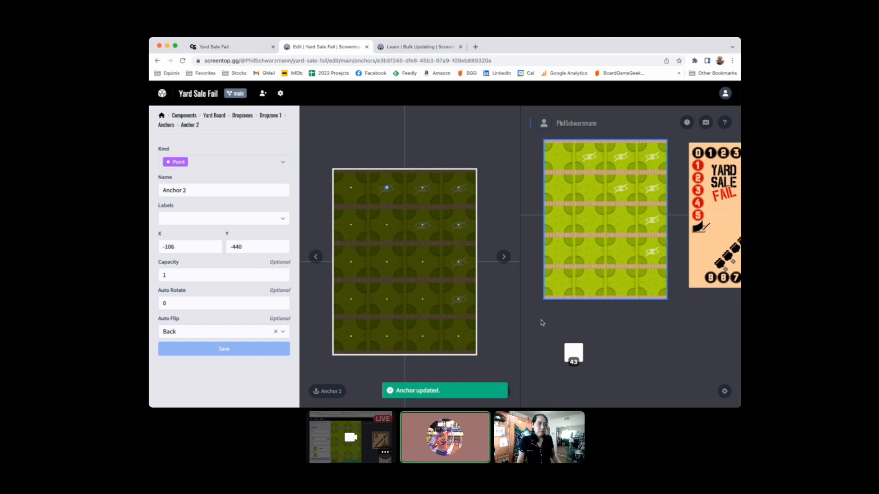
# Select the junk tile stack on the tabletop, look through the anchor list and check Anchor 2's saved settings.
pyautogui.click(573, 353)
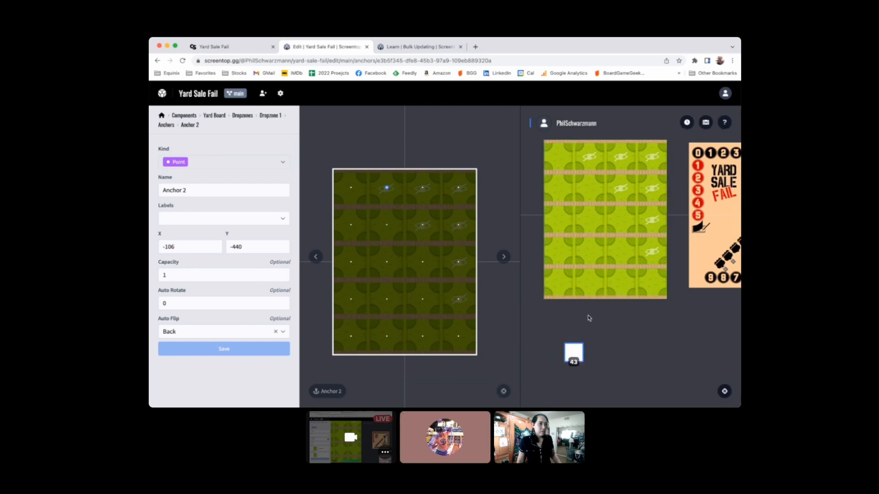
pyautogui.moveTo(578, 355)
pyautogui.mouseDown()
pyautogui.moveTo(562, 160)
pyautogui.moveTo(587, 157)
pyautogui.moveTo(598, 306)
pyautogui.moveTo(575, 353)
pyautogui.mouseUp()
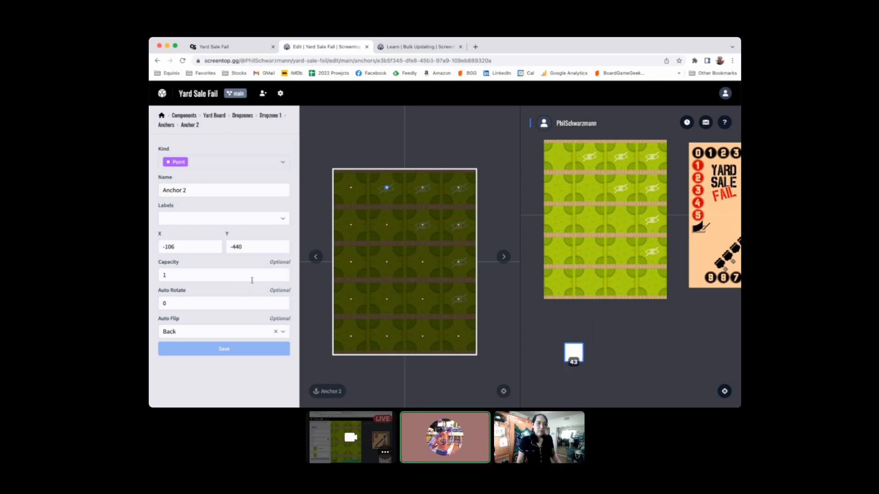
pyautogui.click(166, 125)
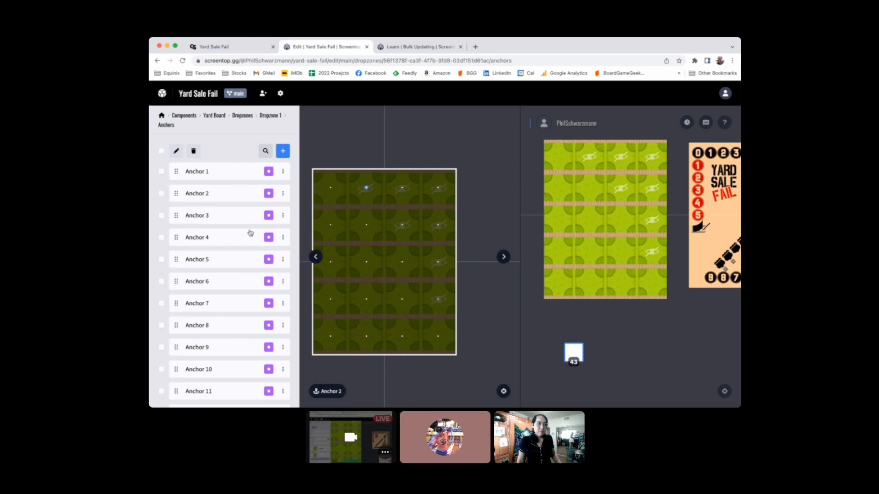
pyautogui.scroll(-3, 228, 253)
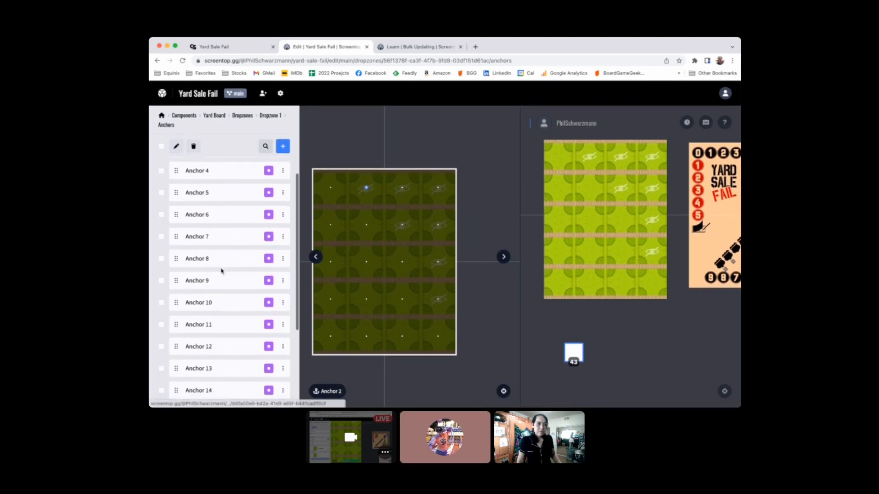
pyautogui.scroll(-4, 222, 273)
pyautogui.scroll(10, 223, 256)
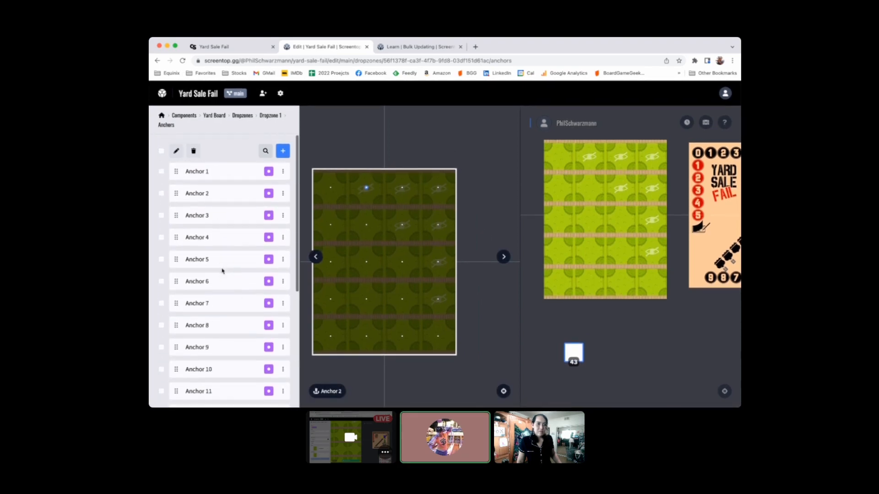
pyautogui.click(200, 197)
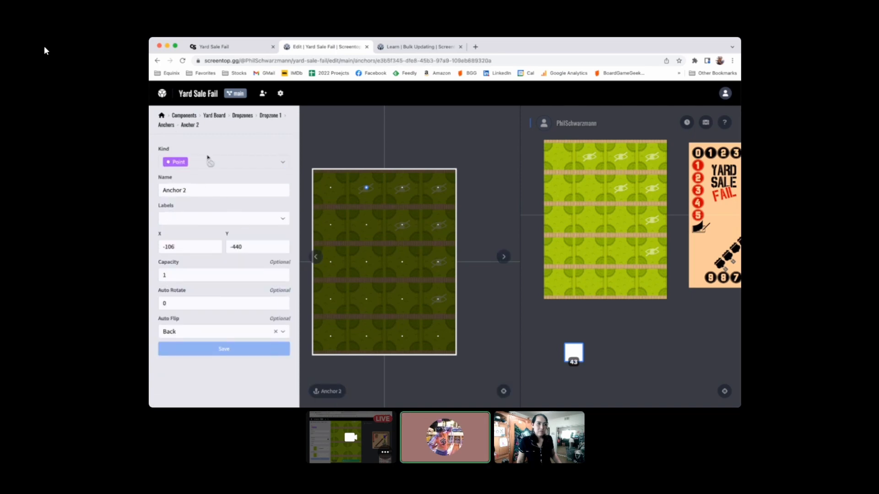
pyautogui.click(170, 126)
# Set Anchor 1 to Auto Flip Front, Auto Rotate 0 and capacity 1, and save it.
pyautogui.click(195, 172)
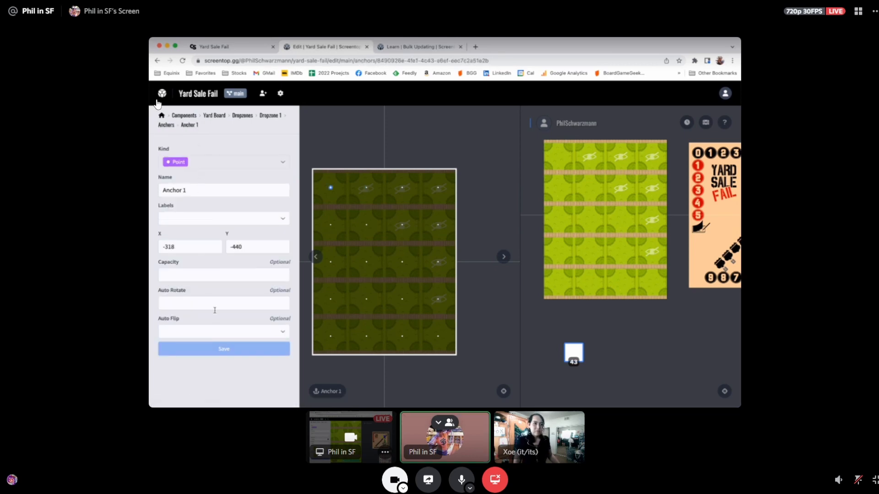
pyautogui.click(277, 331)
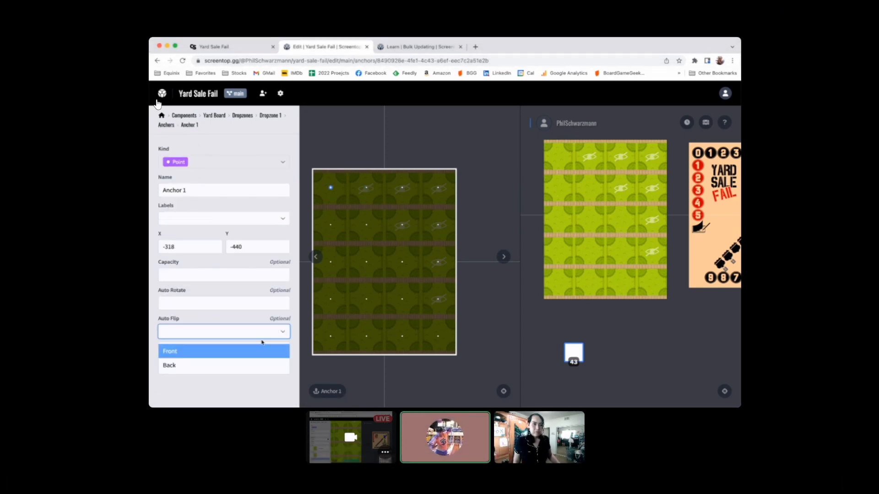
pyautogui.click(236, 351)
pyautogui.click(232, 303)
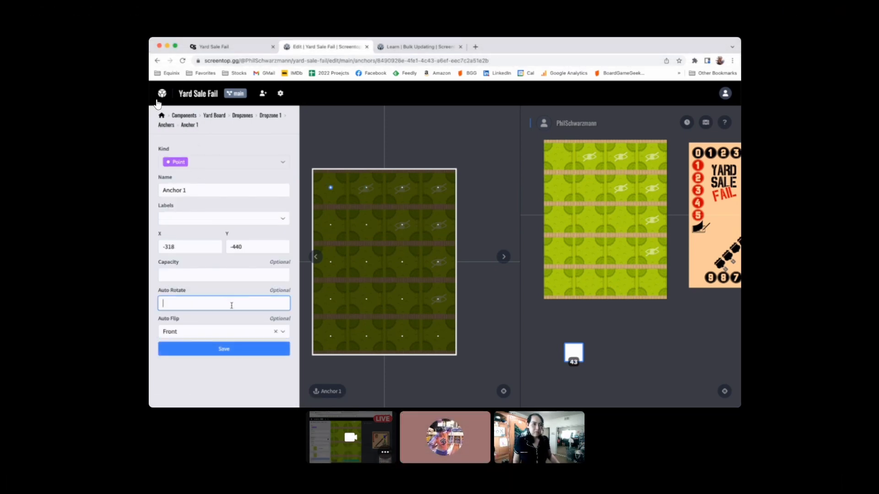
pyautogui.click(220, 280)
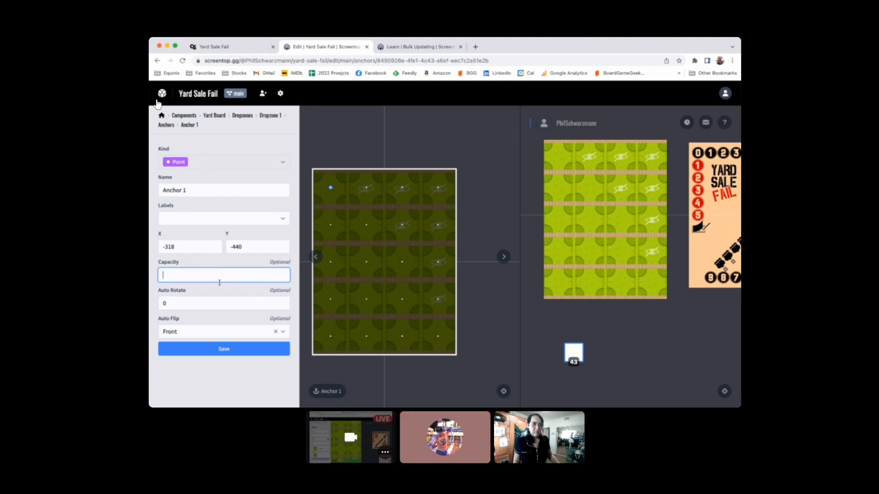
pyautogui.write('1')
pyautogui.click(224, 351)
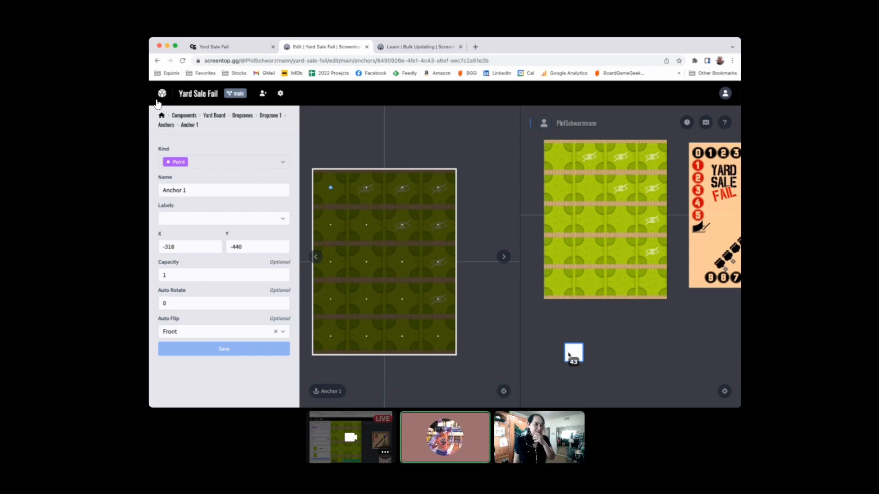
# Return to Dropzone 1's anchor list and look through all of its anchors.
pyautogui.click(166, 125)
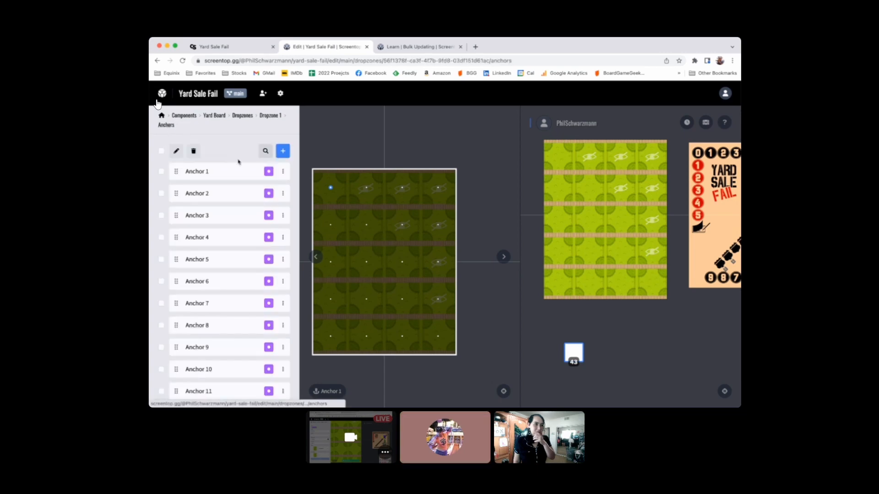
pyautogui.moveTo(577, 356)
pyautogui.mouseDown()
pyautogui.moveTo(579, 251)
pyautogui.moveTo(597, 158)
pyautogui.moveTo(558, 159)
pyautogui.moveTo(581, 253)
pyautogui.moveTo(582, 360)
pyautogui.mouseUp()
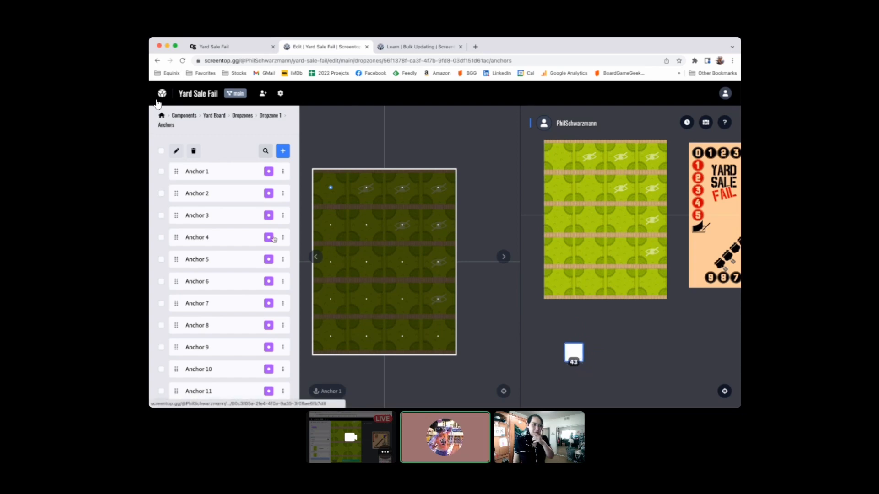
pyautogui.scroll(-1, 220, 242)
pyautogui.scroll(-4, 219, 242)
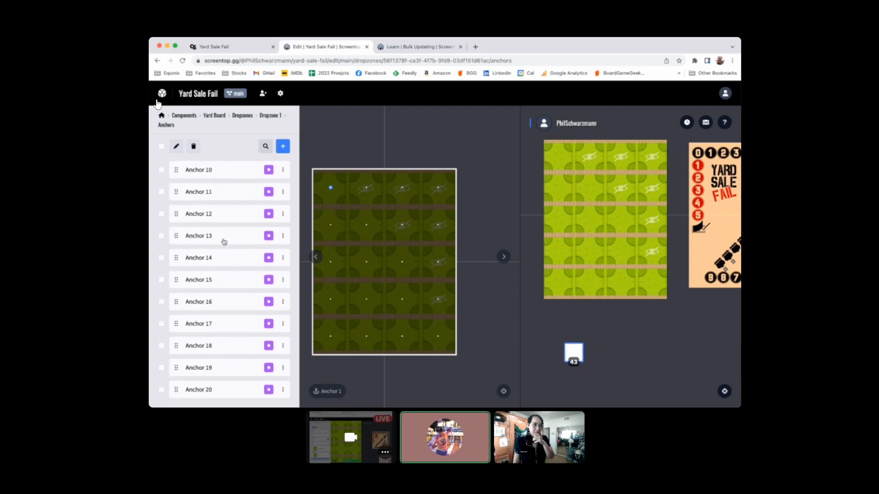
pyautogui.scroll(5, 224, 242)
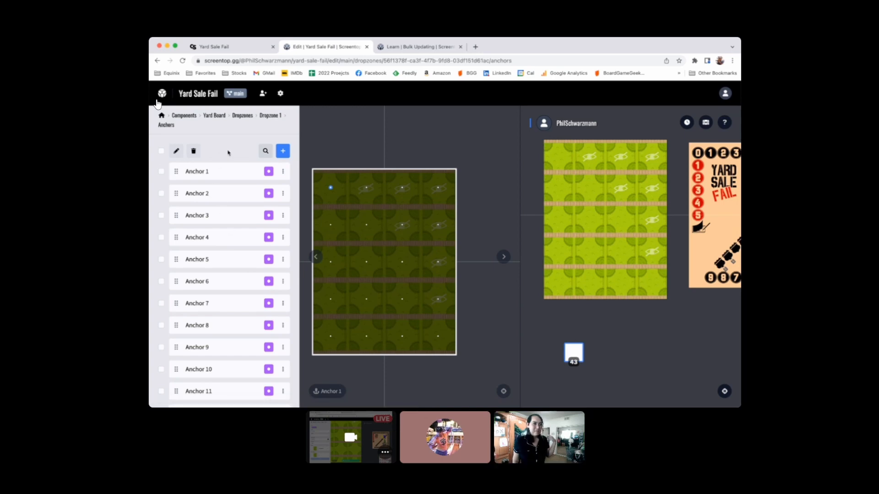
# Review the Yard Board component and the settings of its object placed on Surface 1, and return to the list of surfaces.
pyautogui.click(265, 120)
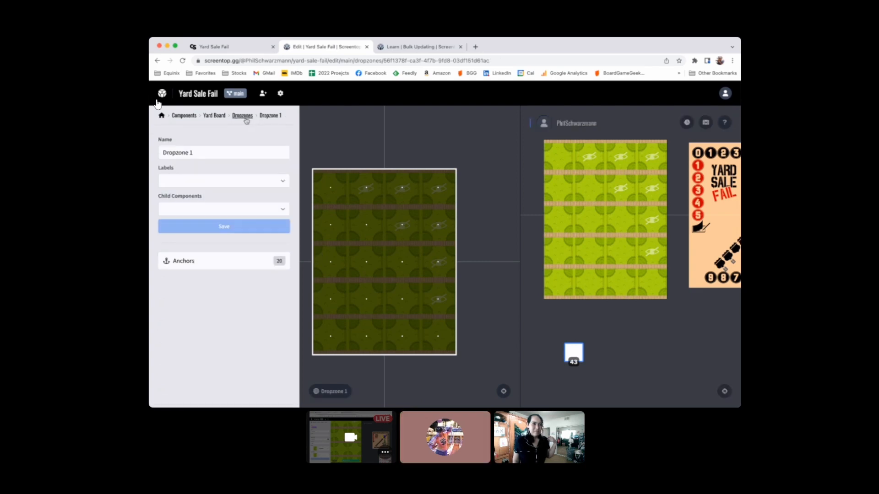
pyautogui.click(247, 120)
pyautogui.click(214, 115)
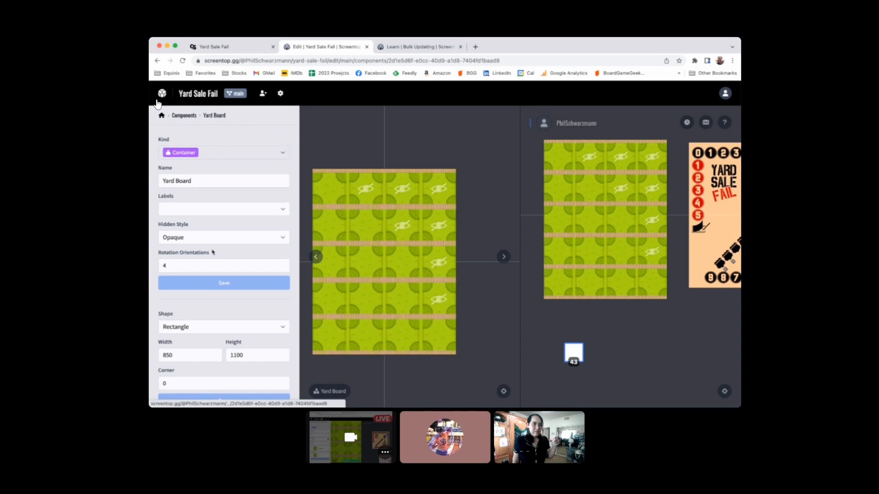
pyautogui.scroll(-4, 216, 255)
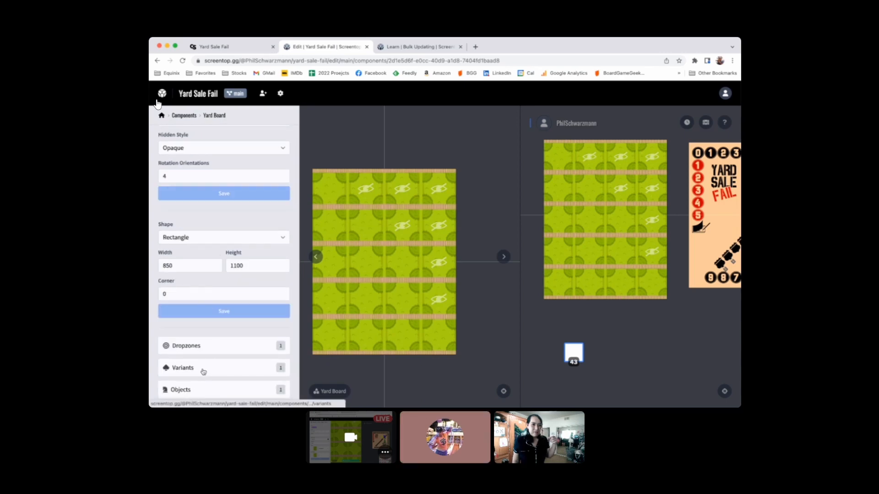
pyautogui.click(199, 387)
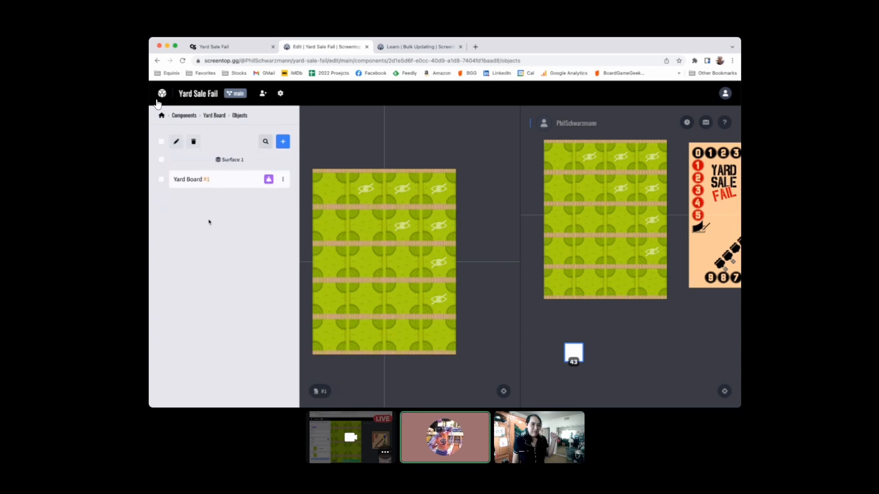
pyautogui.click(217, 182)
pyautogui.scroll(-3, 215, 183)
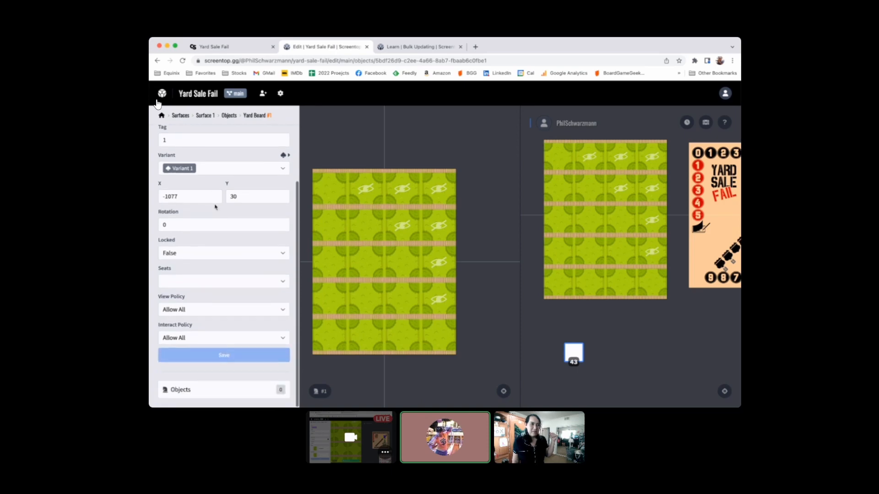
pyautogui.scroll(3, 213, 179)
pyautogui.click(229, 115)
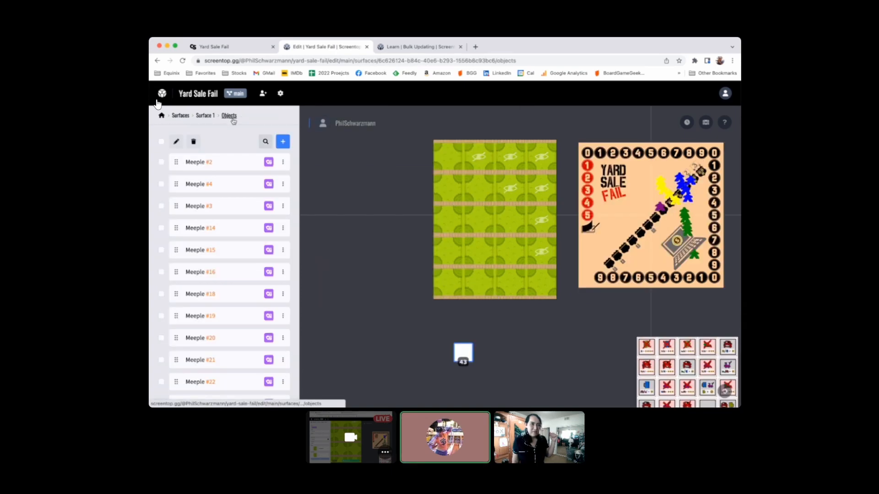
pyautogui.click(180, 115)
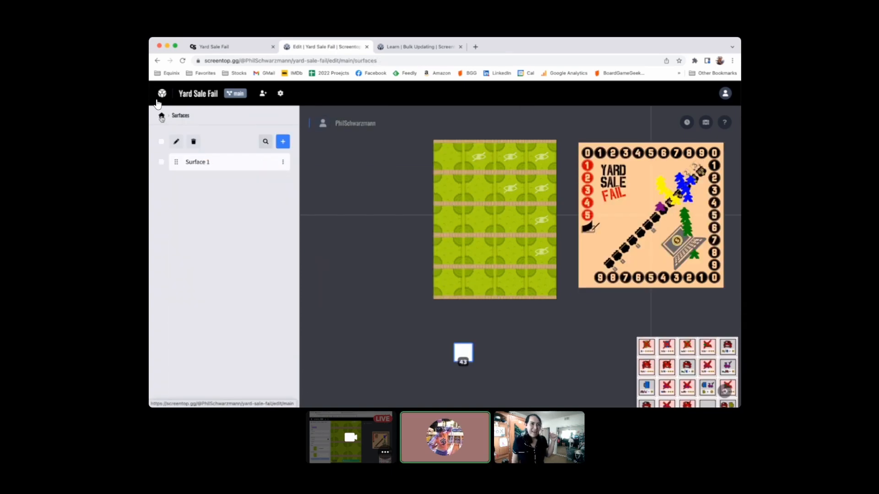
# Set Junk Tiles as the child component of the Yard Board's Dropzone 1 and save it.
pyautogui.click(161, 115)
pyautogui.click(188, 166)
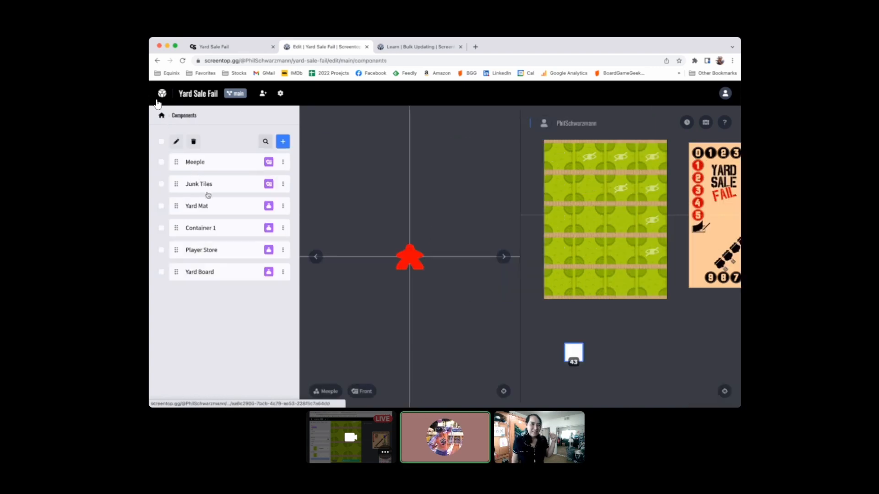
pyautogui.click(203, 272)
pyautogui.scroll(-3, 222, 293)
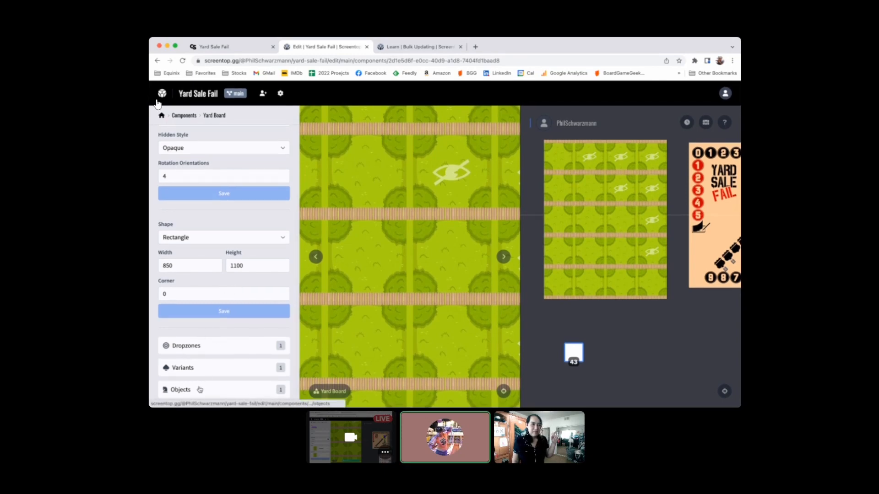
pyautogui.click(202, 347)
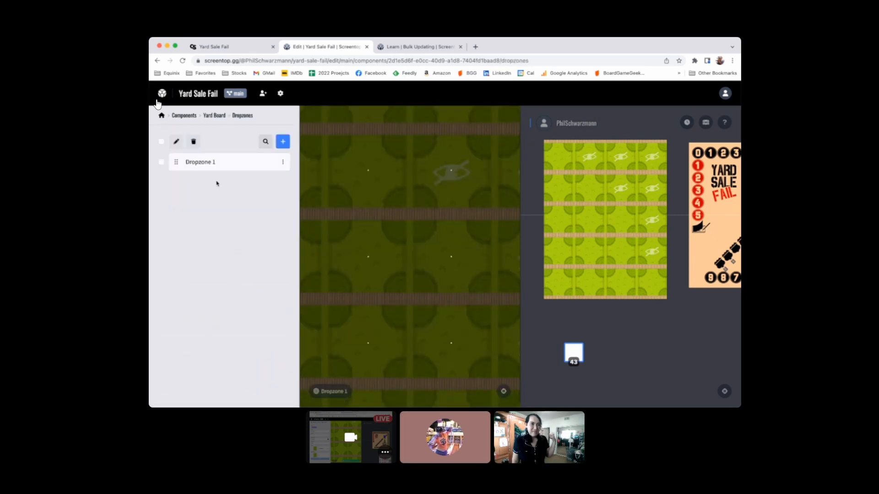
pyautogui.click(209, 163)
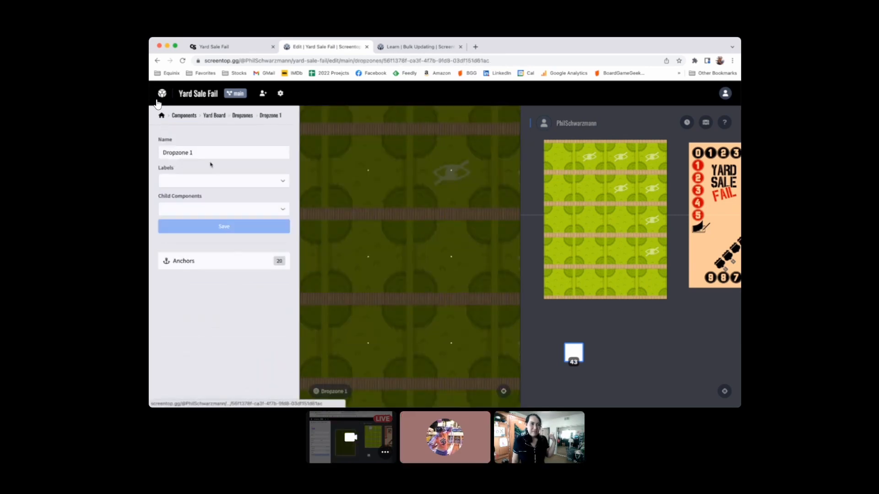
pyautogui.click(205, 208)
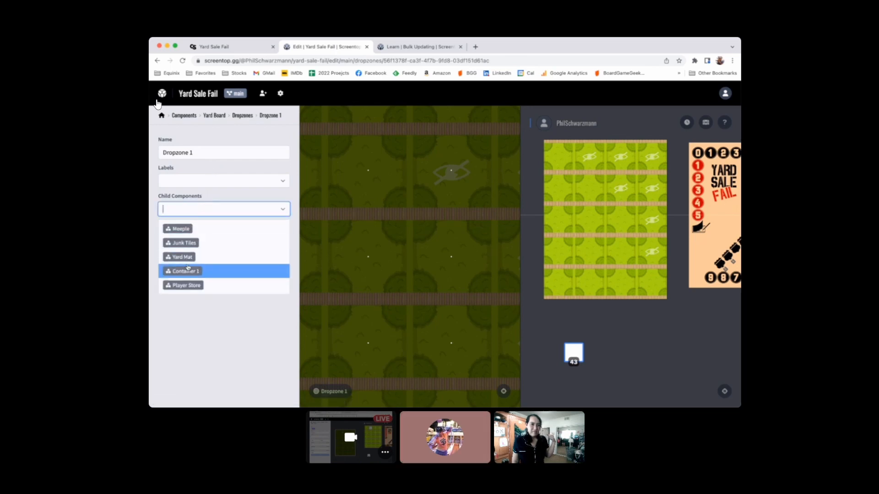
pyautogui.click(188, 243)
pyautogui.click(214, 230)
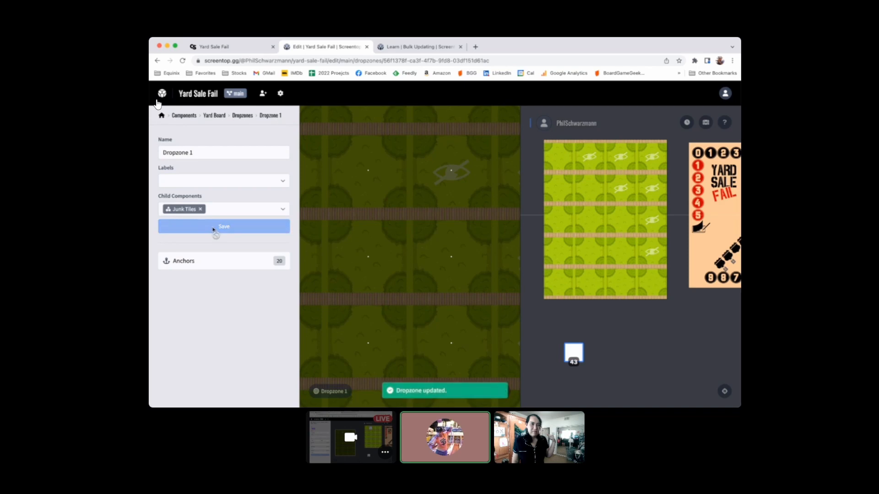
# Take a single junk tile from the stack and place it face up just below the Yard Board on the tabletop.
pyautogui.scroll(-1, 352, 255)
pyautogui.scroll(1, 353, 255)
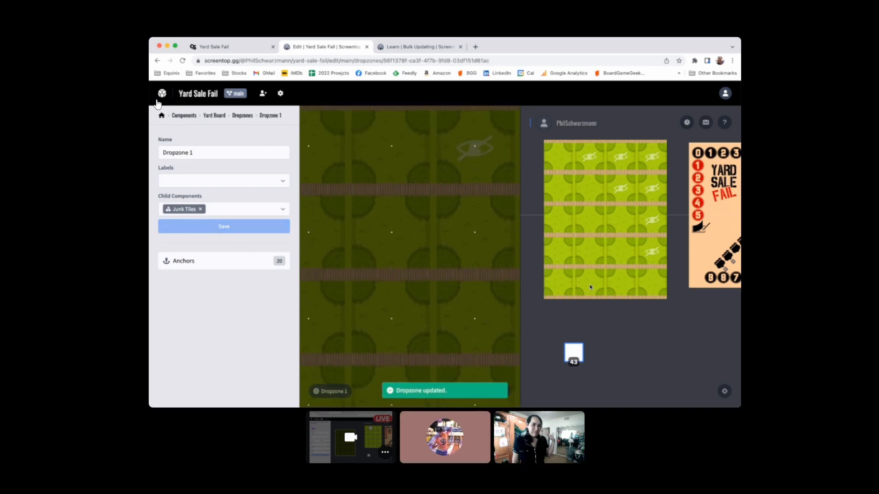
pyautogui.moveTo(575, 353)
pyautogui.mouseDown()
pyautogui.moveTo(569, 207)
pyautogui.moveTo(589, 153)
pyautogui.moveTo(562, 162)
pyautogui.moveTo(590, 159)
pyautogui.moveTo(565, 161)
pyautogui.moveTo(588, 297)
pyautogui.moveTo(579, 354)
pyautogui.mouseUp()
pyautogui.click(590, 160)
pyautogui.moveTo(580, 353); pyautogui.dragTo(595, 321)
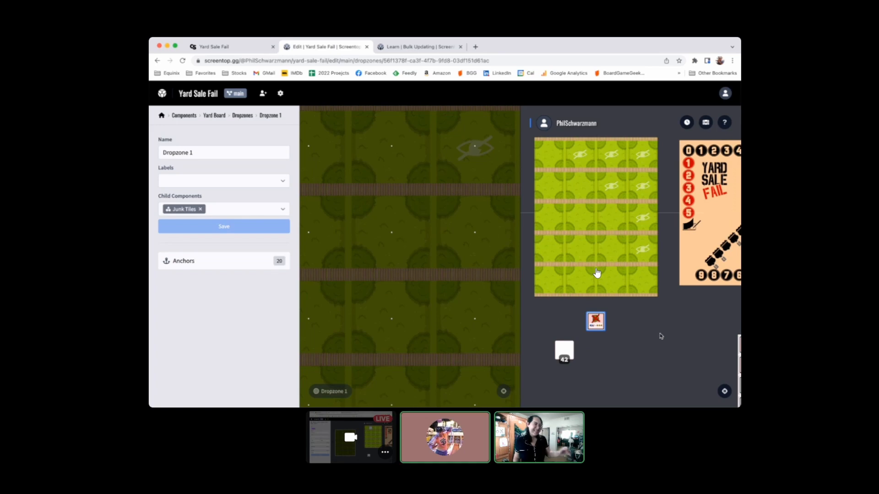
# Return to the Yard Board's dropzone list, look over its anchors and check the Yard Sale Fail designs in Component Studio.
pyautogui.click(243, 115)
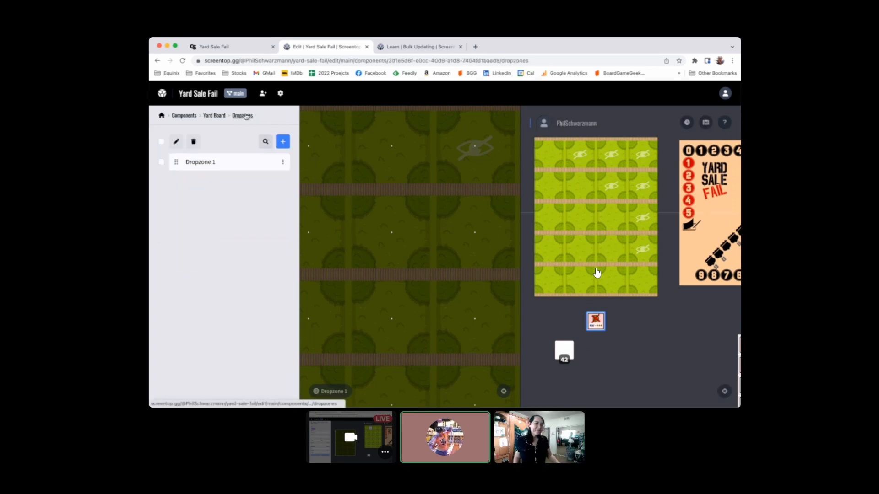
pyautogui.scroll(-2, 427, 292)
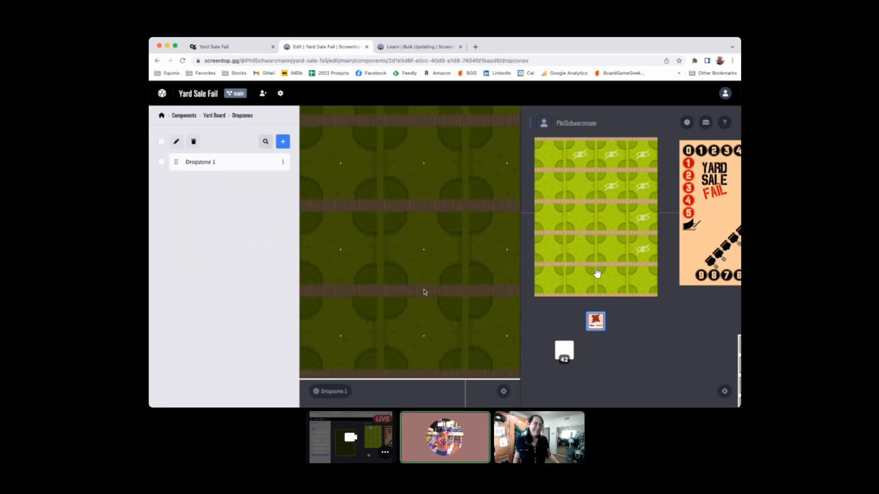
pyautogui.scroll(2, 427, 292)
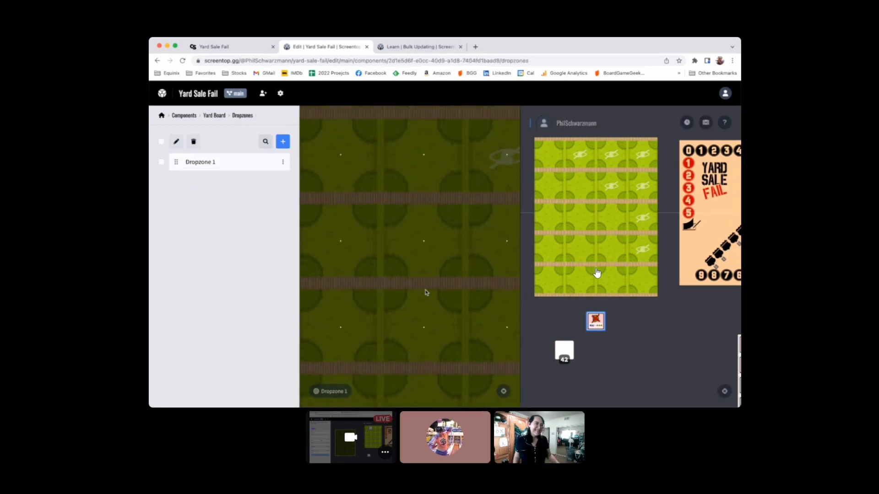
pyautogui.click(230, 50)
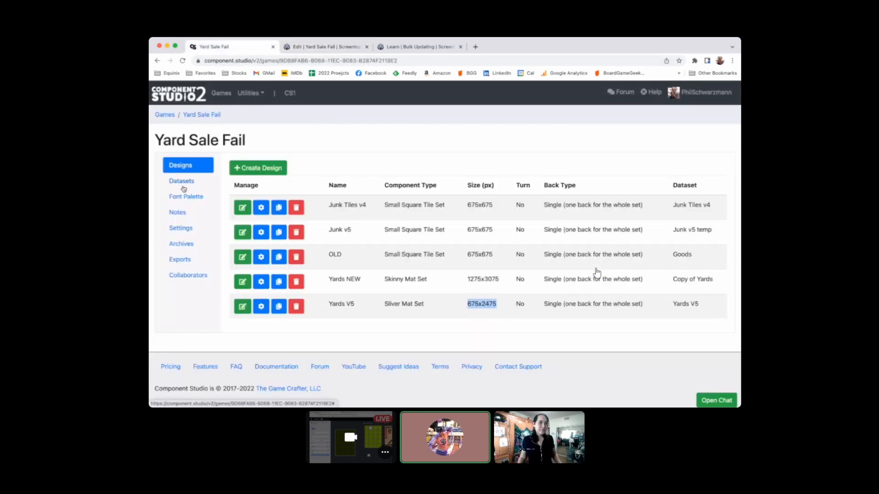
pyautogui.click(311, 48)
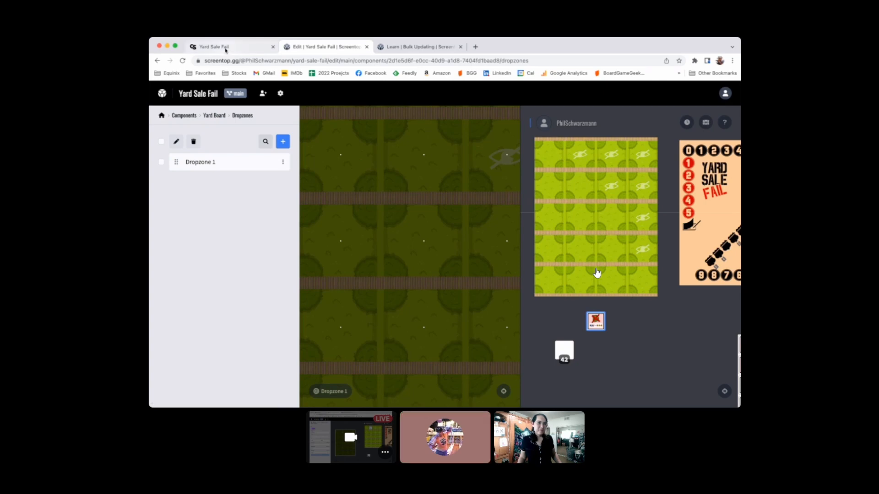
pyautogui.click(224, 48)
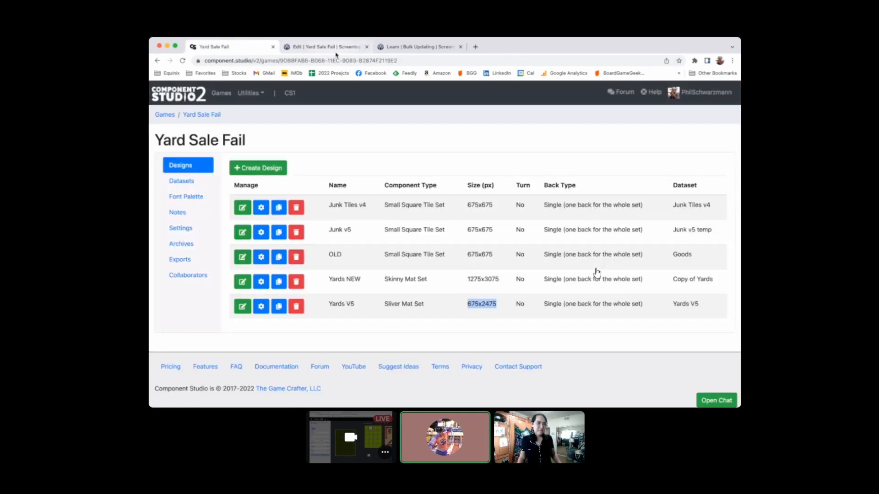
pyautogui.click(323, 47)
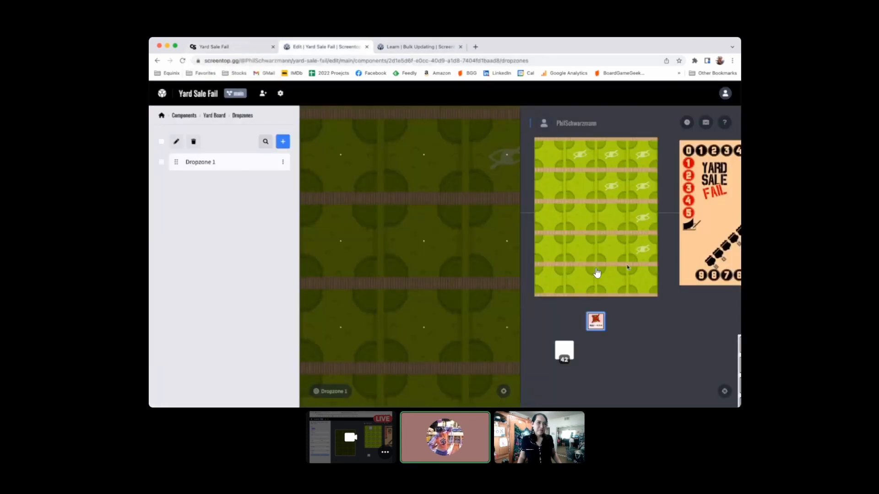
# Move the loose junk tile on the tabletop closer to the Yard Board's lower edge.
pyautogui.scroll(-1, 558, 288)
pyautogui.hscroll(-1, 558, 288)
pyautogui.scroll(1, 556, 285)
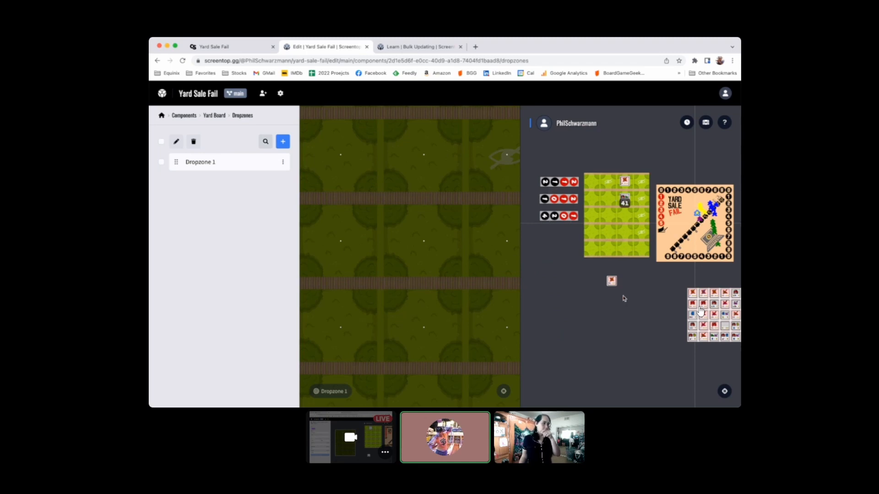
pyautogui.scroll(10, 701, 311)
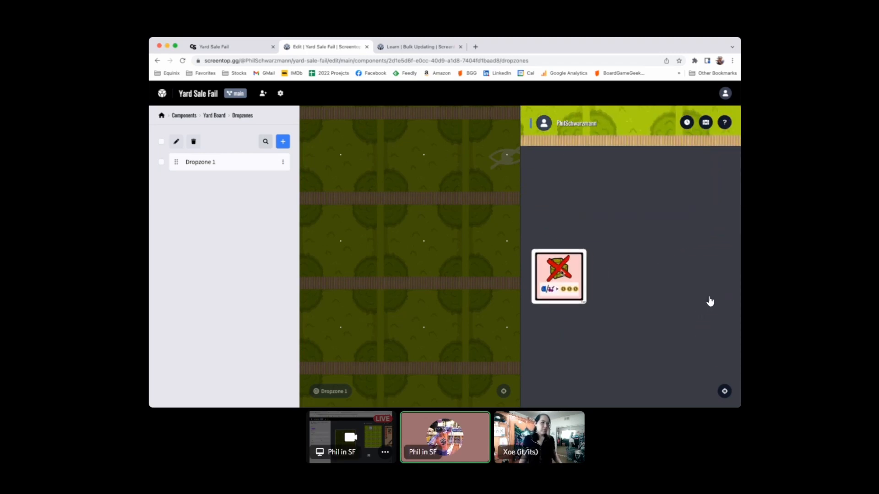
pyautogui.moveTo(562, 274); pyautogui.dragTo(566, 207)
pyautogui.scroll(-1, 571, 206)
pyautogui.scroll(2, 571, 206)
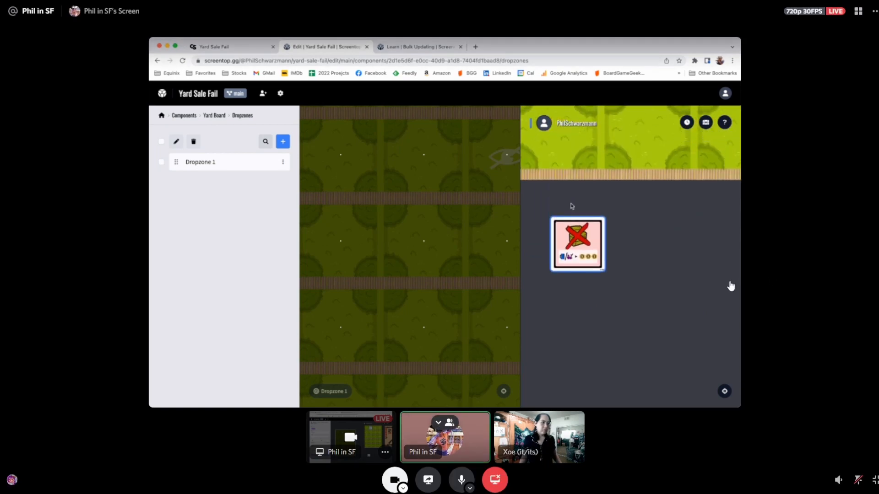
pyautogui.moveTo(582, 193); pyautogui.dragTo(581, 239)
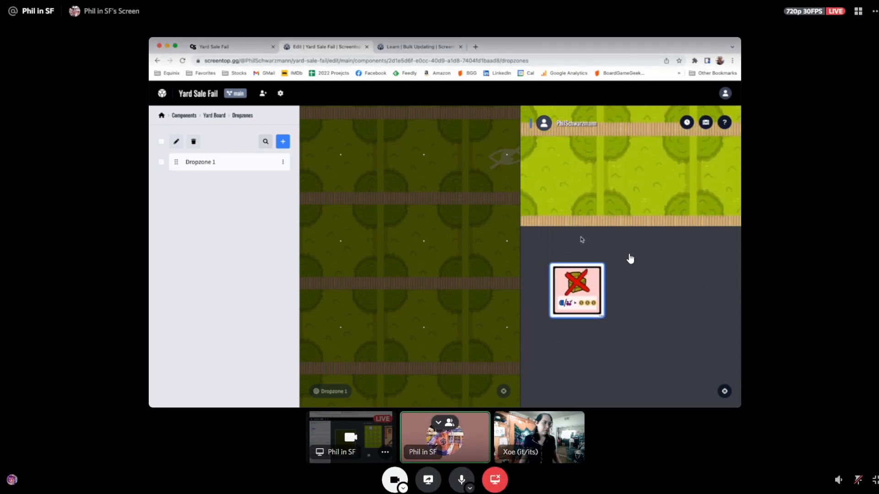
pyautogui.scroll(-6, 581, 240)
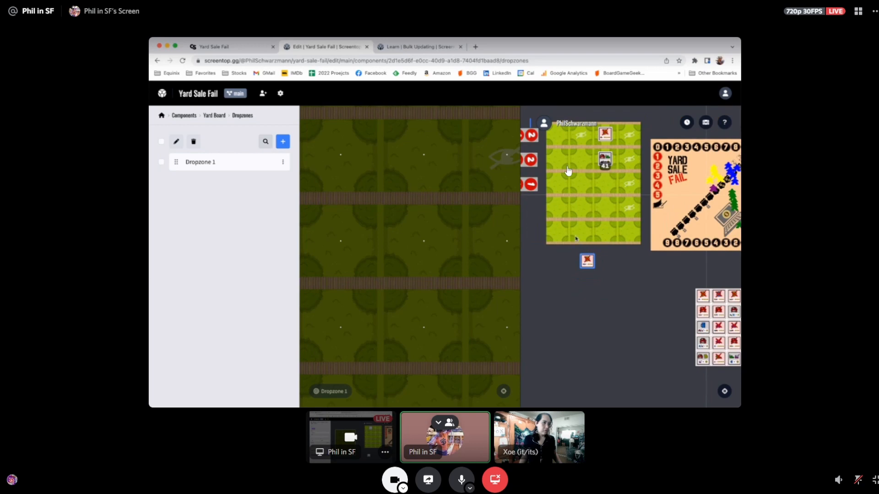
# Examine the tabletop layout around the numbered strips, the Yard Board, the score board and the junk tile grid.
pyautogui.scroll(-3, 576, 239)
pyautogui.moveTo(537, 225); pyautogui.dragTo(552, 260)
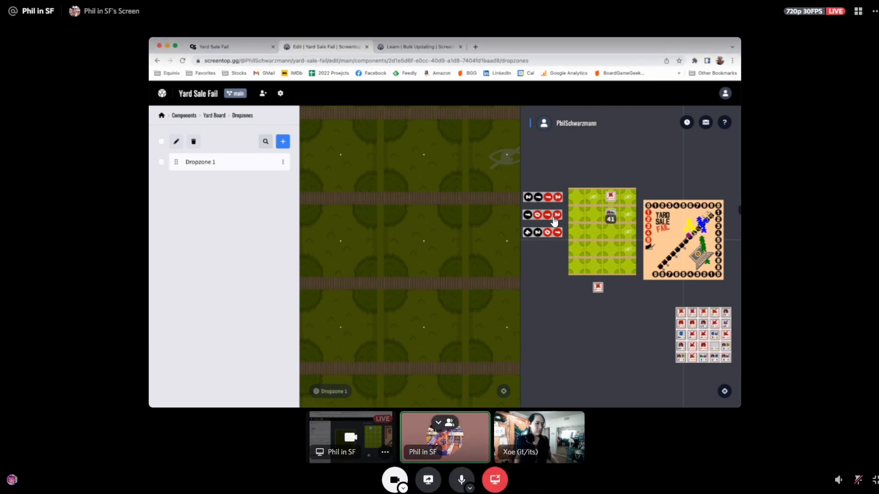
pyautogui.hscroll(1, 583, 219)
pyautogui.hscroll(-1, 581, 215)
pyautogui.scroll(1, 582, 214)
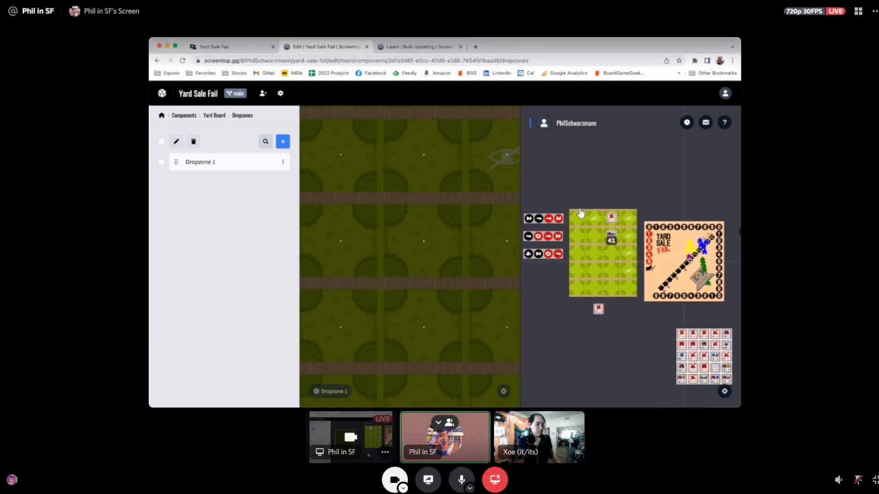
pyautogui.hscroll(-1, 580, 217)
pyautogui.hscroll(1, 580, 219)
pyautogui.hscroll(-1, 580, 219)
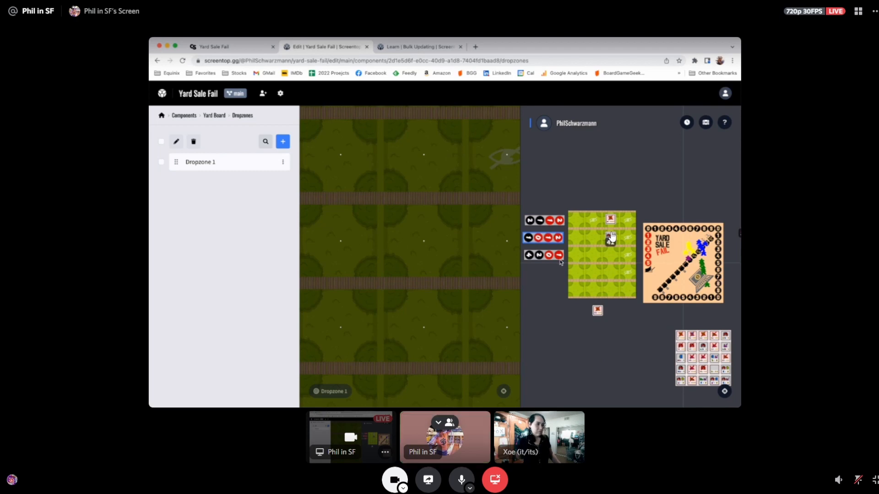
pyautogui.scroll(1, 612, 237)
pyautogui.scroll(-1, 612, 237)
pyautogui.hscroll(-1, 573, 260)
pyautogui.hscroll(-1, 573, 259)
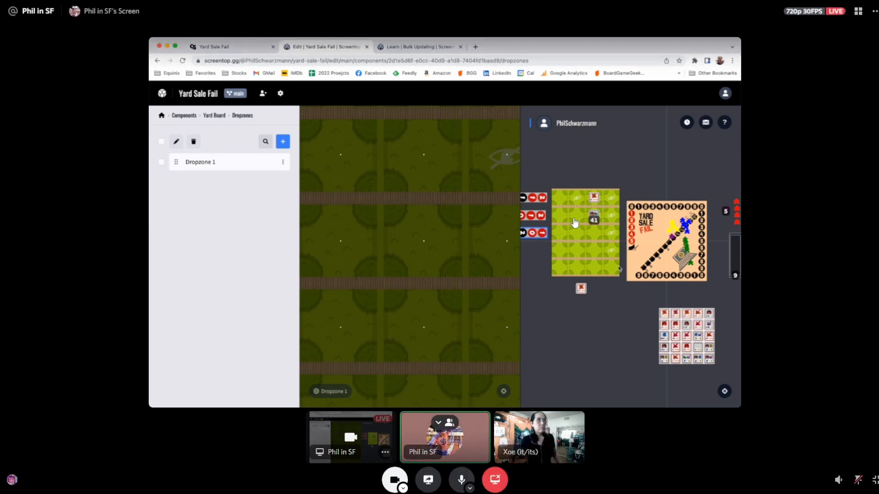
# Move a red meeple from the column beside the score board to the space between that board and the junk tile grid.
pyautogui.hscroll(5, 575, 223)
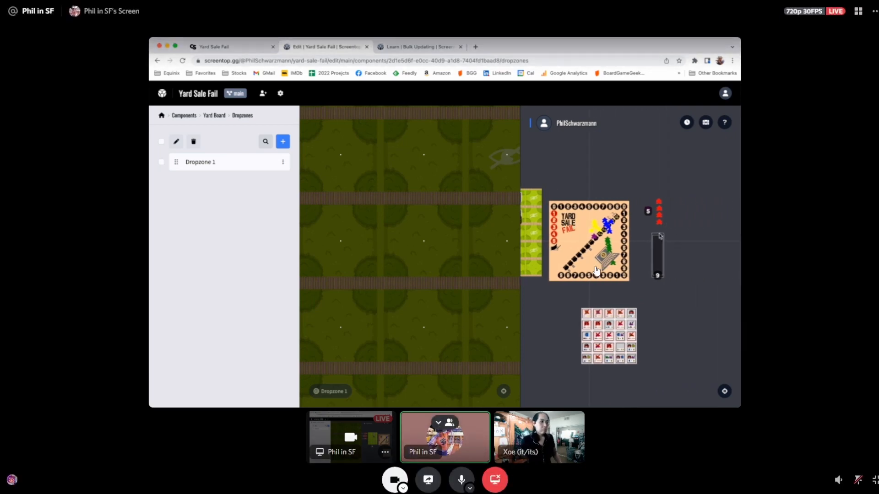
pyautogui.moveTo(659, 223); pyautogui.dragTo(589, 297)
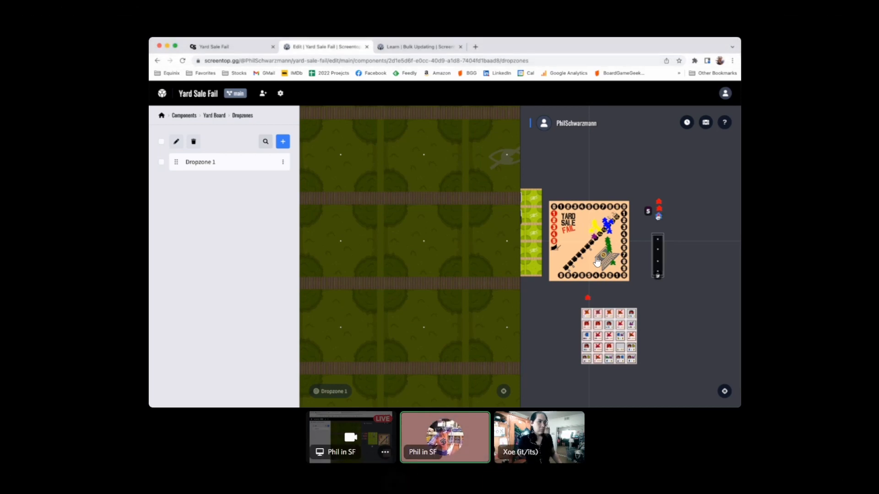
pyautogui.hscroll(-3, 602, 260)
pyautogui.hscroll(-3, 601, 259)
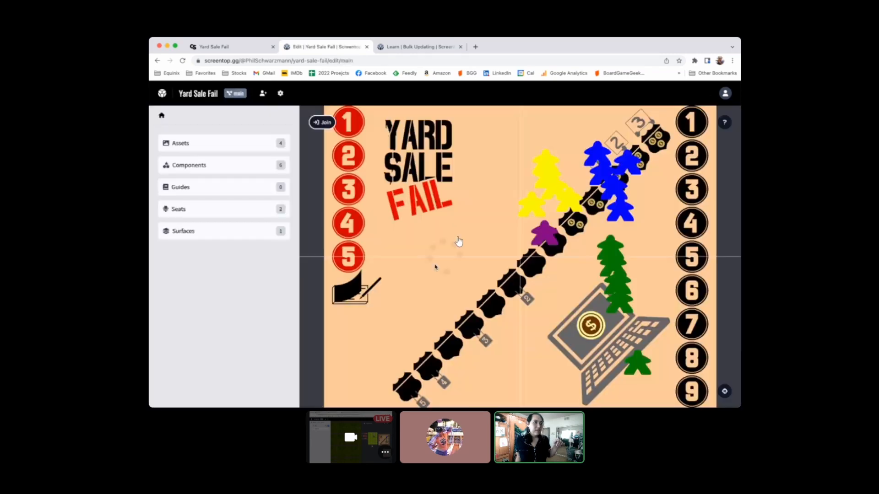
# Add three more seats to the game, Seat 3, Seat 4 and Seat 5.
pyautogui.click(211, 207)
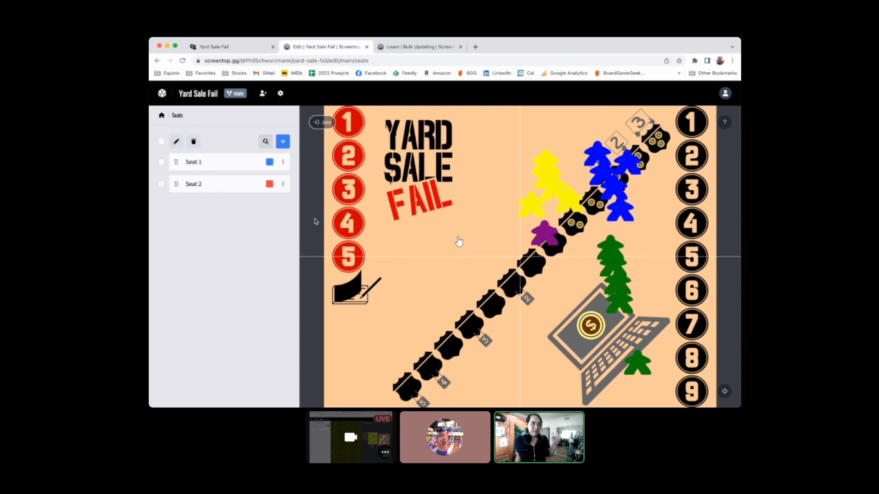
pyautogui.click(283, 142)
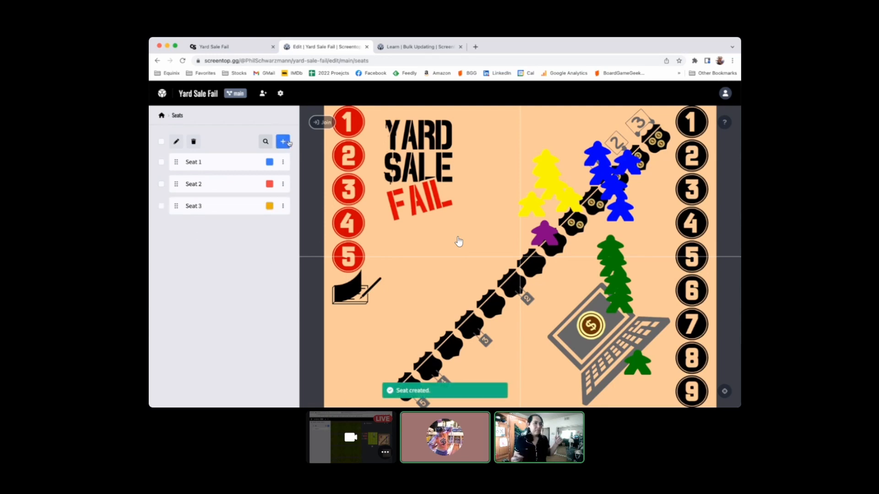
pyautogui.click(282, 142)
pyautogui.click(283, 142)
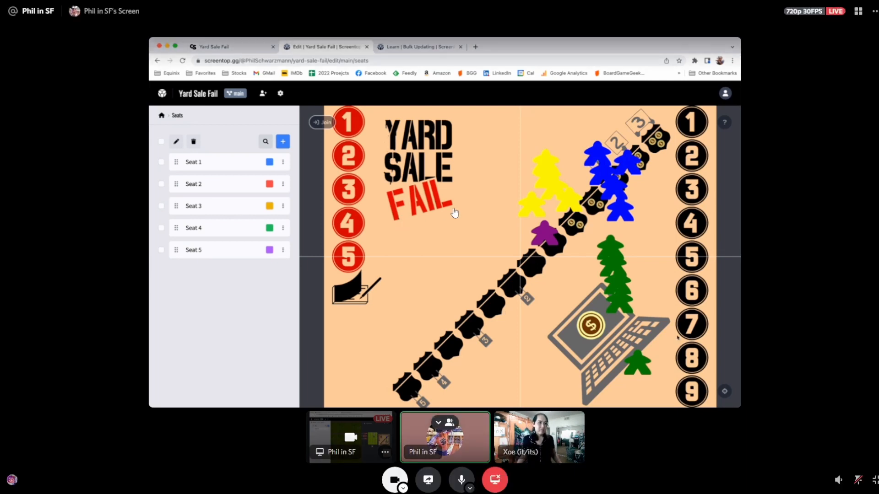
# Look over the whole tabletop layout and open the list of components.
pyautogui.scroll(-3, 453, 210)
pyautogui.scroll(-6, 482, 213)
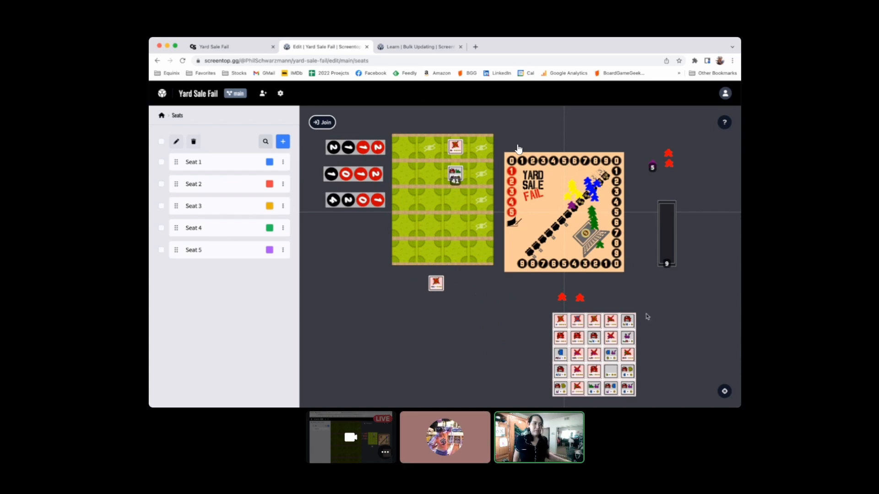
pyautogui.scroll(-3, 624, 316)
pyautogui.scroll(3, 518, 148)
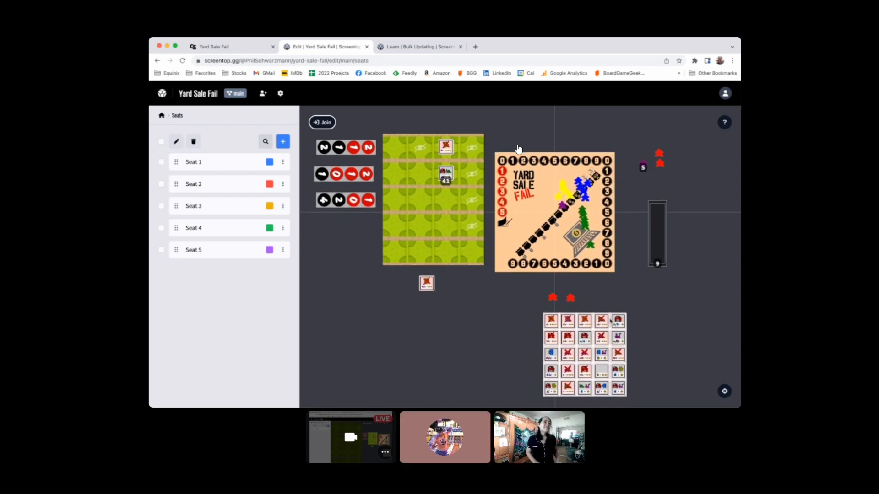
pyautogui.hscroll(-2, 519, 148)
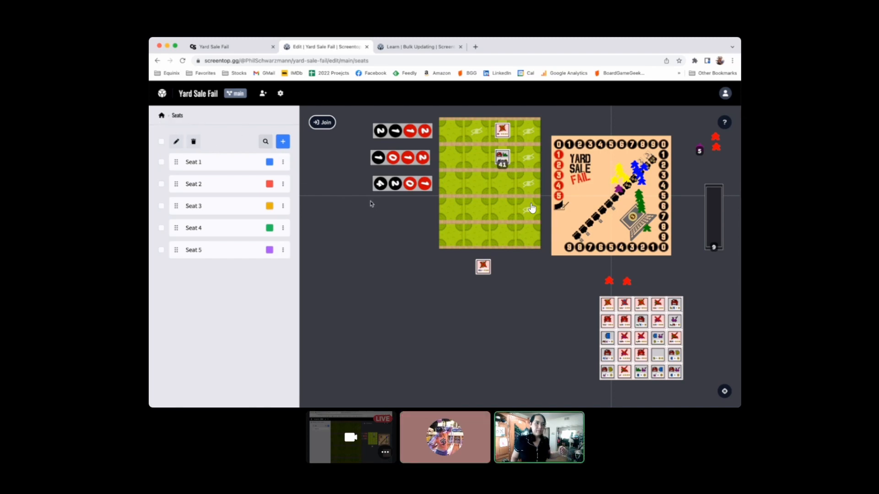
pyautogui.click(162, 116)
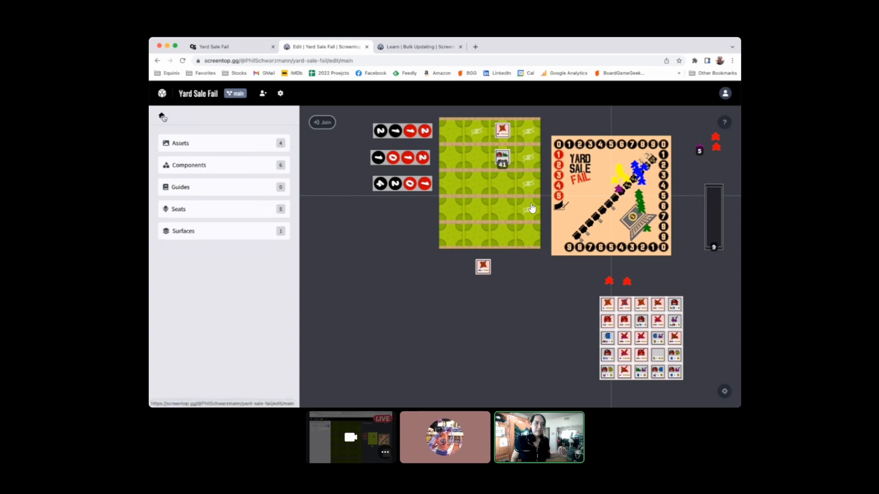
pyautogui.click(193, 166)
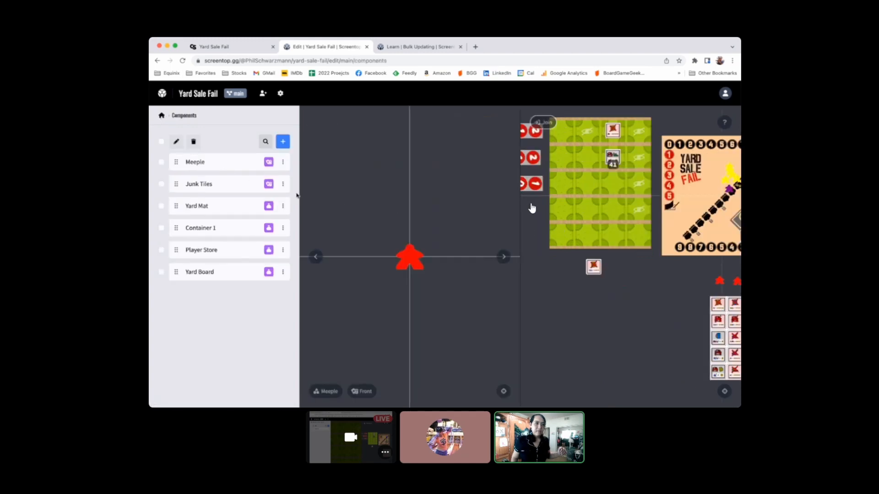
# Create a new component from the D6 Die template.
pyautogui.click(283, 141)
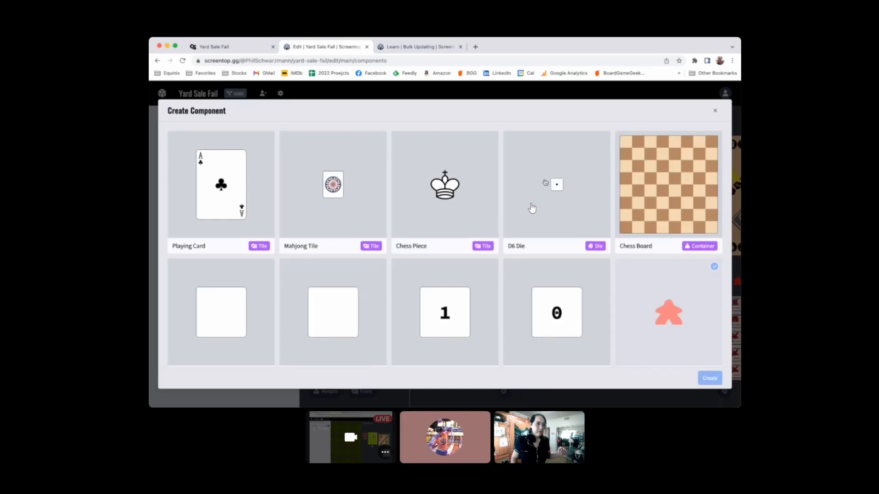
pyautogui.click(554, 183)
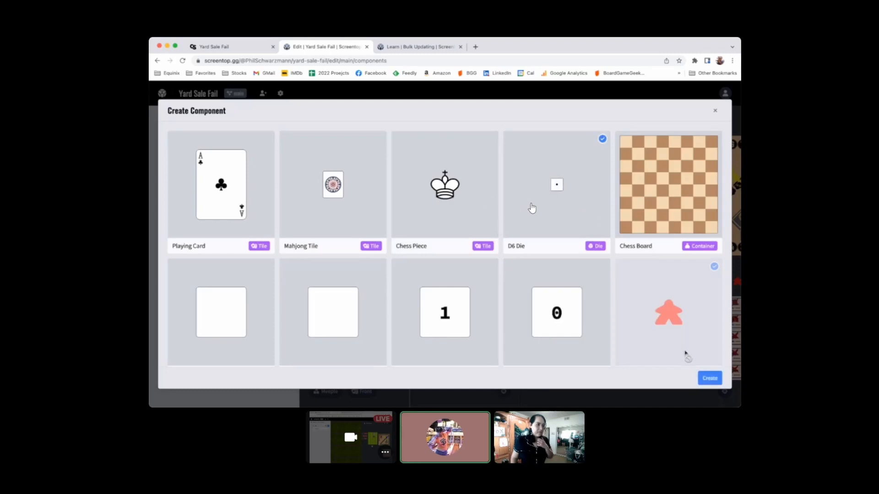
pyautogui.click(709, 378)
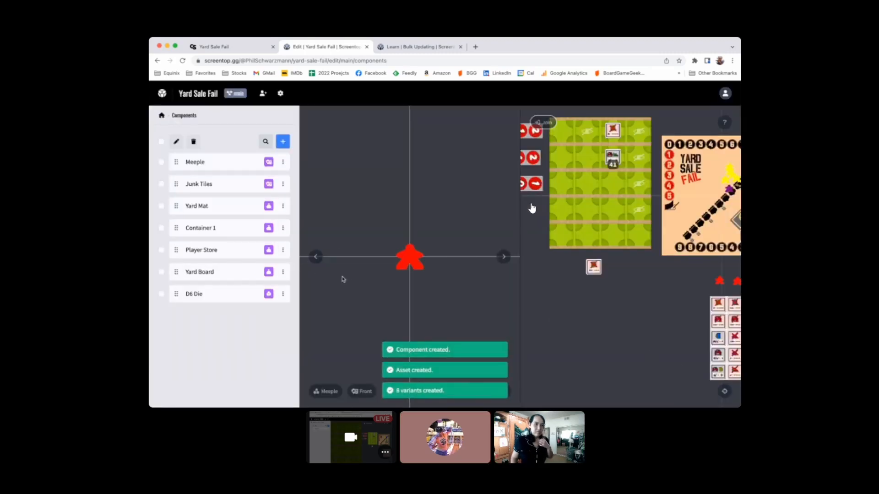
# Open the D6 Die component and examine its sides, hidden style, rotation, shape and size settings.
pyautogui.click(221, 301)
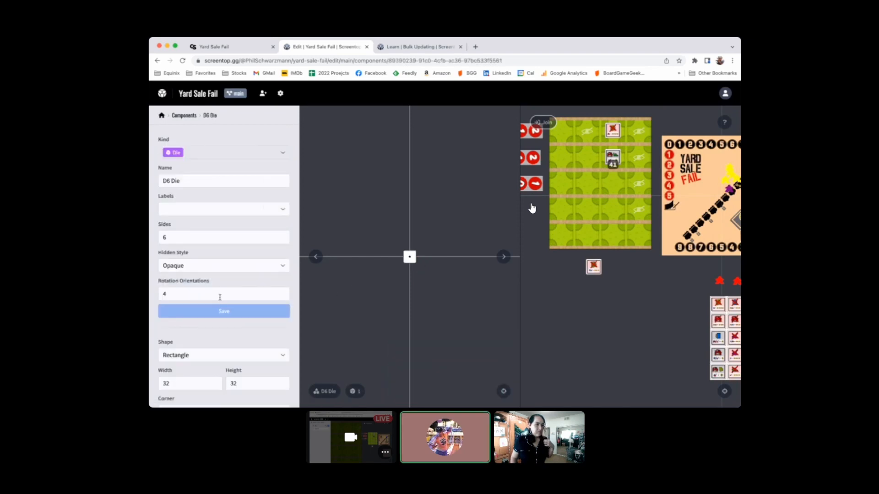
pyautogui.scroll(-4, 233, 293)
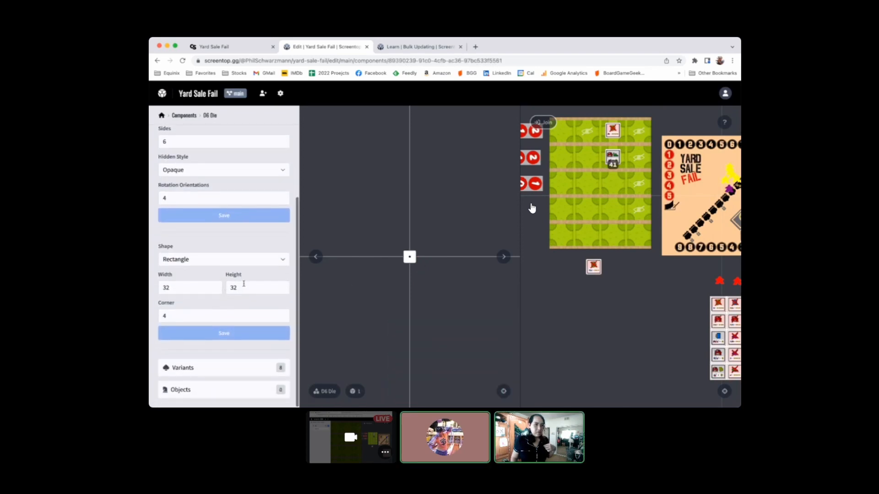
pyautogui.scroll(3, 241, 287)
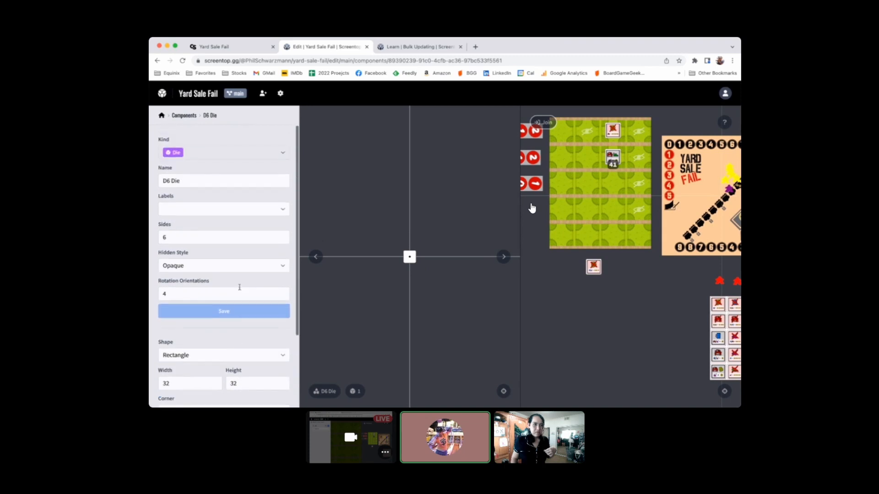
pyautogui.scroll(-3, 240, 286)
pyautogui.scroll(3, 238, 291)
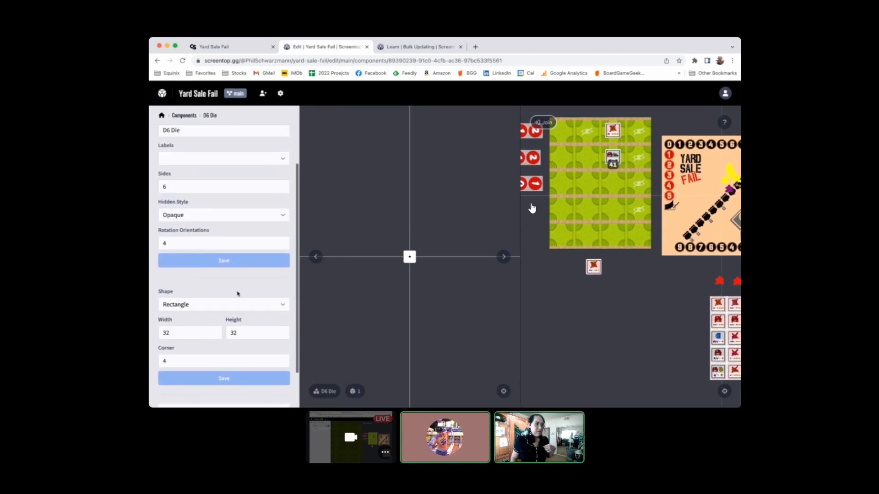
pyautogui.scroll(1, 264, 248)
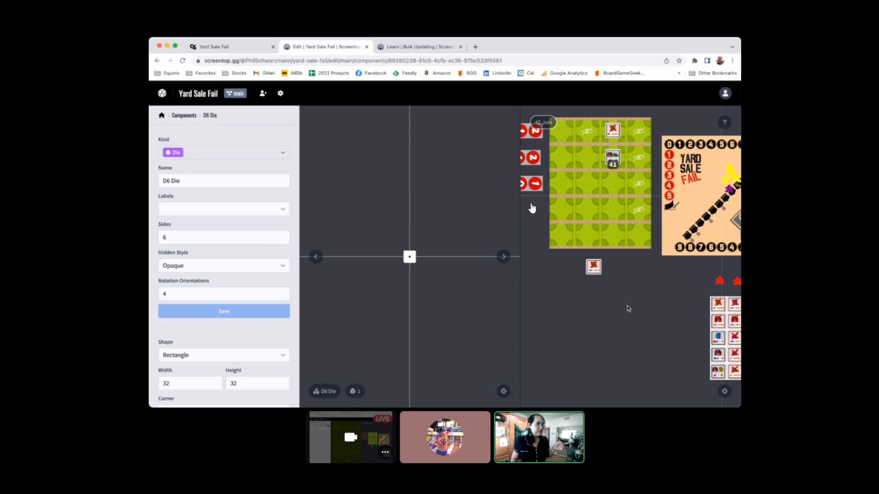
# Join the tabletop in Seat 1.
pyautogui.hscroll(1, 632, 288)
pyautogui.hscroll(-1, 633, 288)
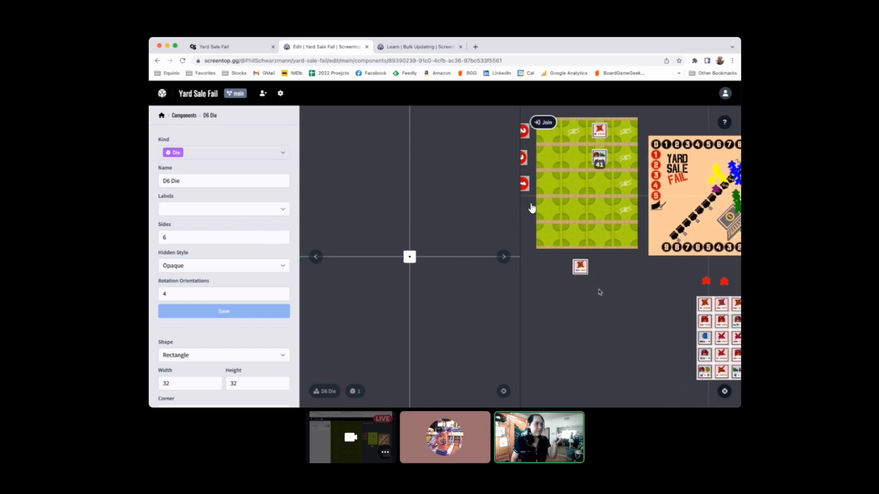
pyautogui.click(545, 122)
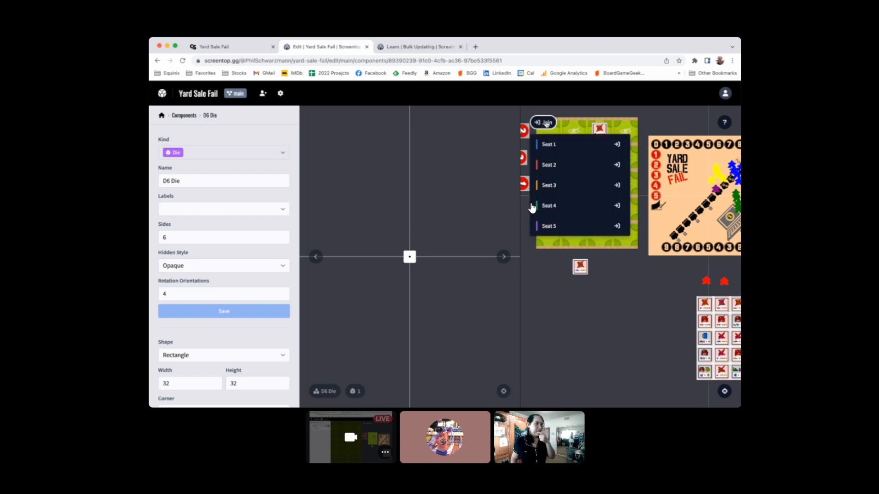
pyautogui.click(616, 145)
# Place white, red and blue D6 dice from the chest onto the tabletop.
pyautogui.click(705, 122)
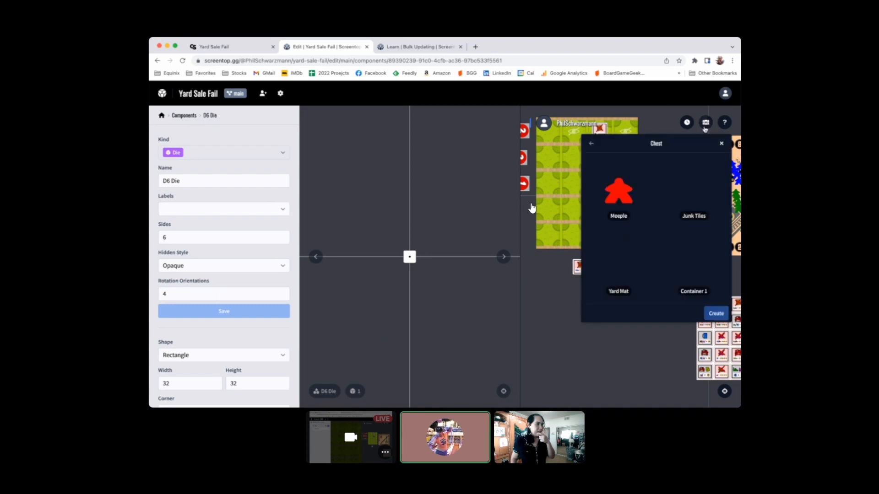
pyautogui.scroll(-3, 659, 220)
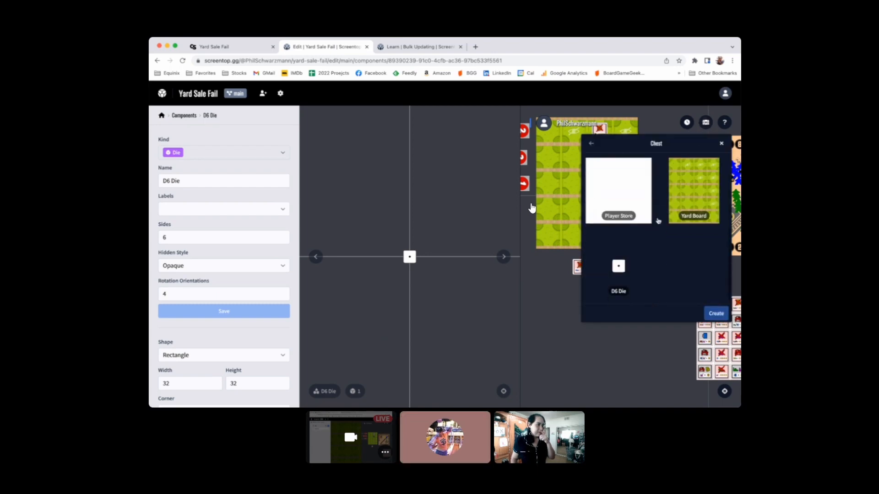
pyautogui.click(631, 258)
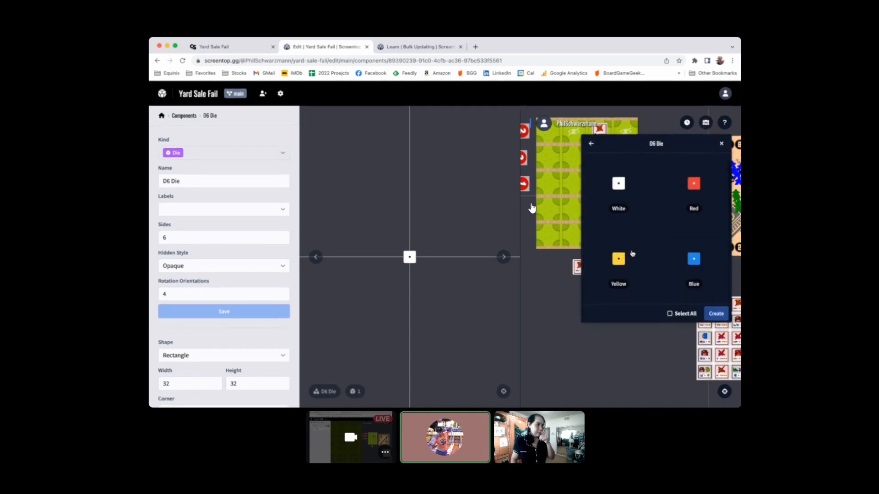
pyautogui.scroll(-2, 633, 252)
pyautogui.scroll(3, 634, 251)
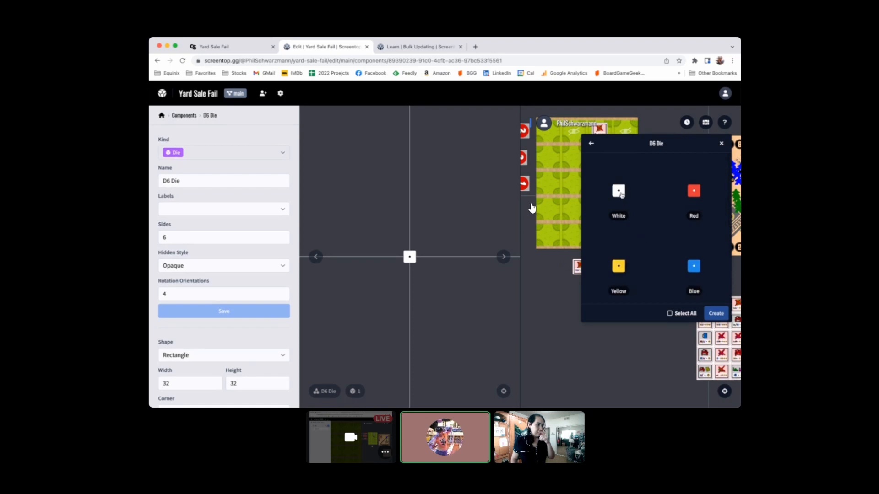
pyautogui.click(619, 192)
pyautogui.click(716, 317)
pyautogui.click(695, 270)
pyautogui.click(715, 313)
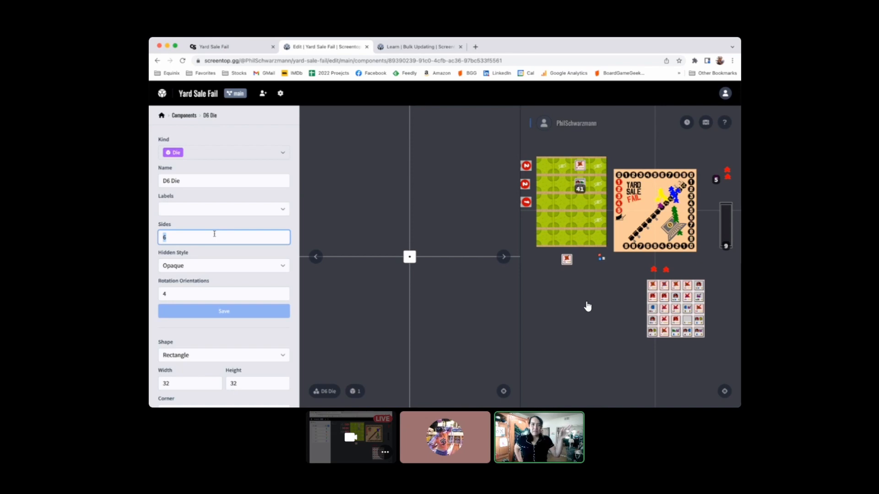
pyautogui.scroll(-3, 286, 264)
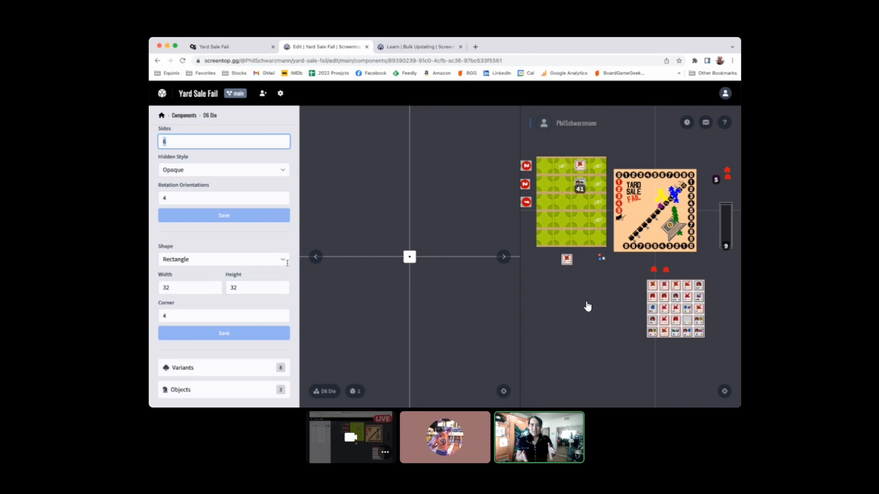
pyautogui.scroll(3, 287, 263)
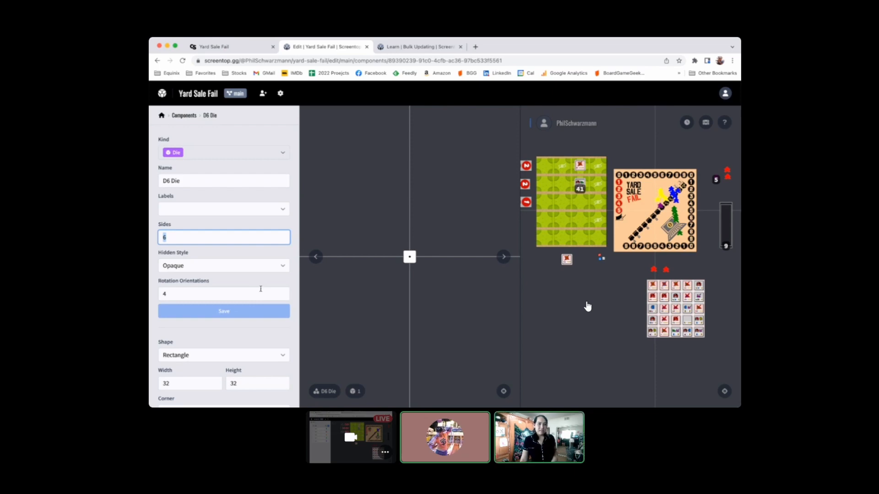
pyautogui.moveTo(599, 277)
pyautogui.mouseDown()
pyautogui.moveTo(574, 298)
pyautogui.moveTo(554, 293)
pyautogui.moveTo(609, 285)
pyautogui.mouseUp()
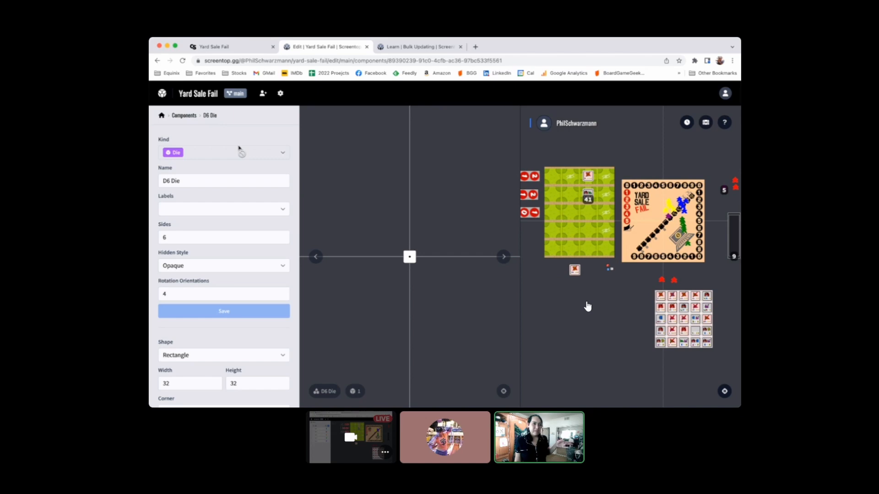
# Return to the component list and create a new component from the Blank Counter template.
pyautogui.click(184, 116)
pyautogui.click(282, 141)
pyautogui.scroll(-1, 504, 267)
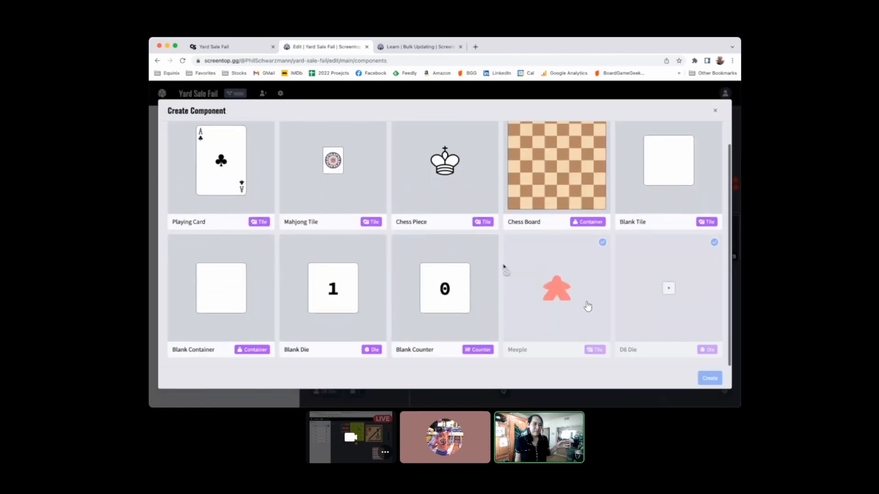
pyautogui.click(457, 289)
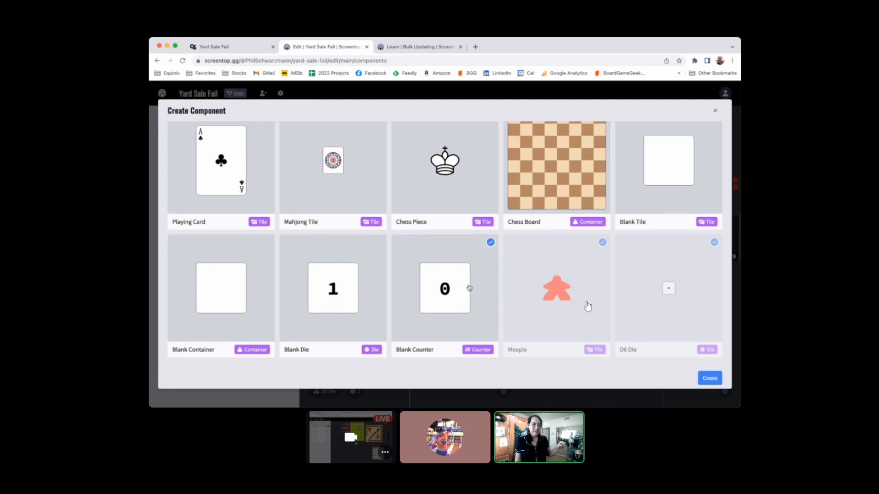
pyautogui.click(708, 381)
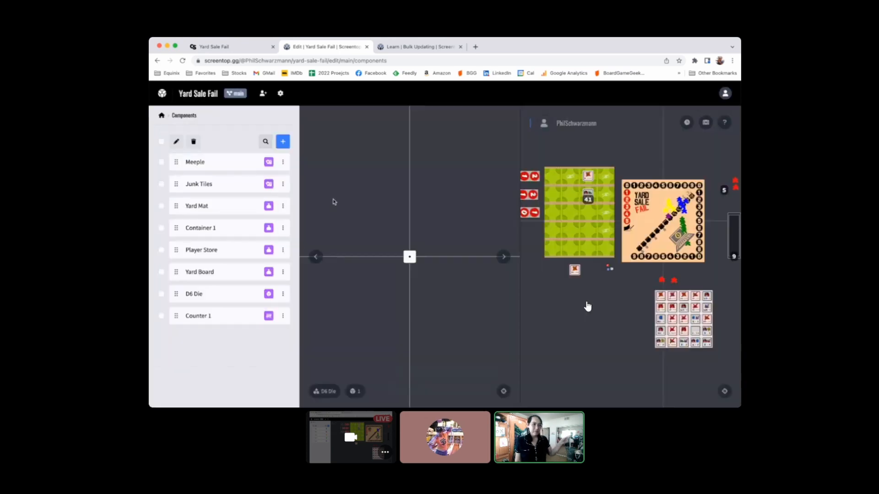
# Open the new counter component and step through the neighbouring components in the preview before returning to the counter.
pyautogui.click(217, 317)
pyautogui.scroll(-3, 224, 312)
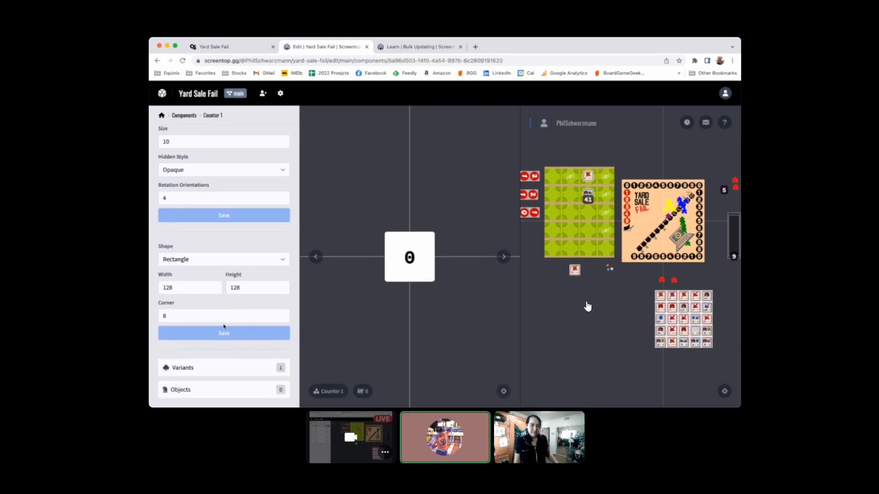
pyautogui.scroll(2, 223, 327)
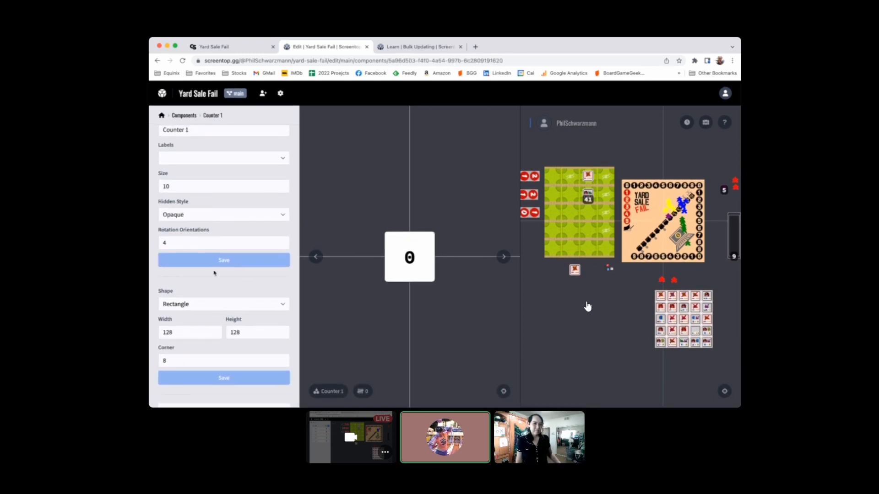
pyautogui.click(504, 257)
pyautogui.click(503, 257)
pyautogui.click(504, 256)
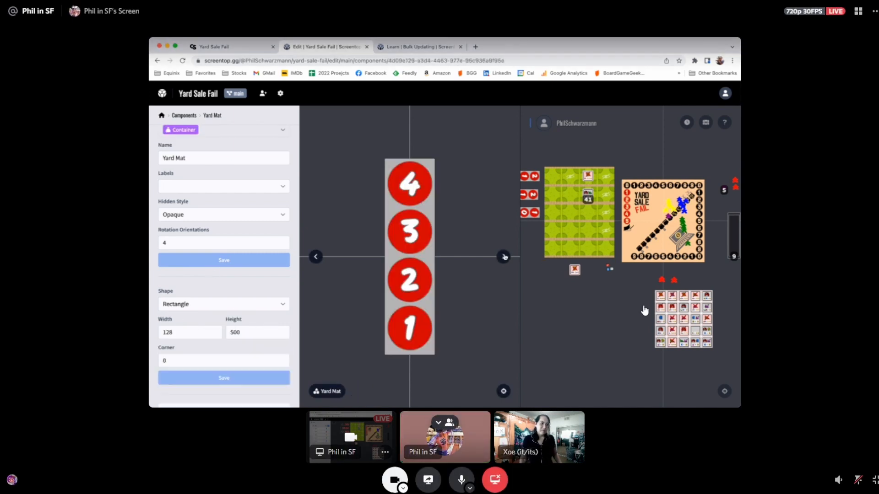
pyautogui.click(315, 257)
pyautogui.click(316, 256)
# Examine the counter's labels, size, hidden style, rotation orientations, shape and dimension settings.
pyautogui.scroll(-2, 185, 303)
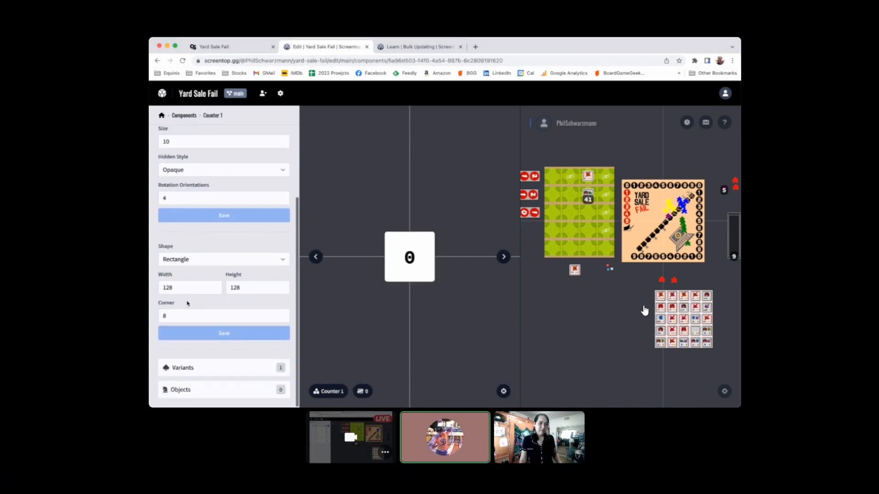
pyautogui.scroll(2, 197, 319)
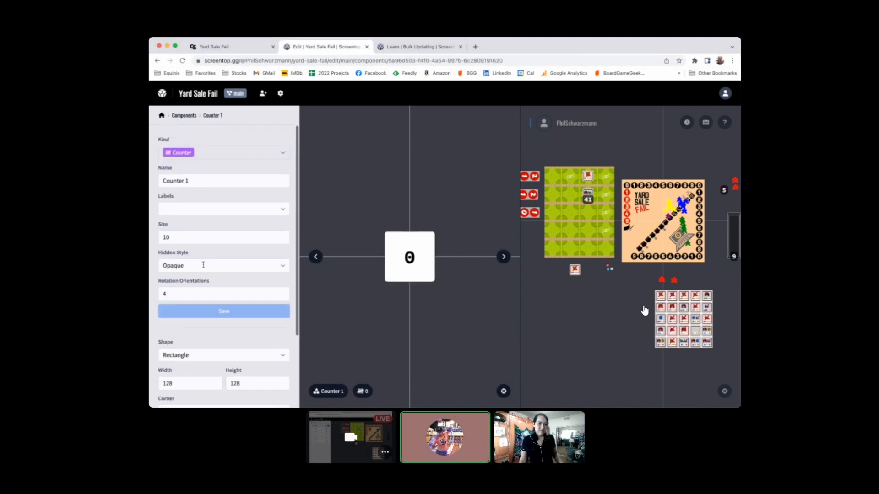
pyautogui.doubleClick(191, 237)
pyautogui.click(194, 208)
pyautogui.click(215, 203)
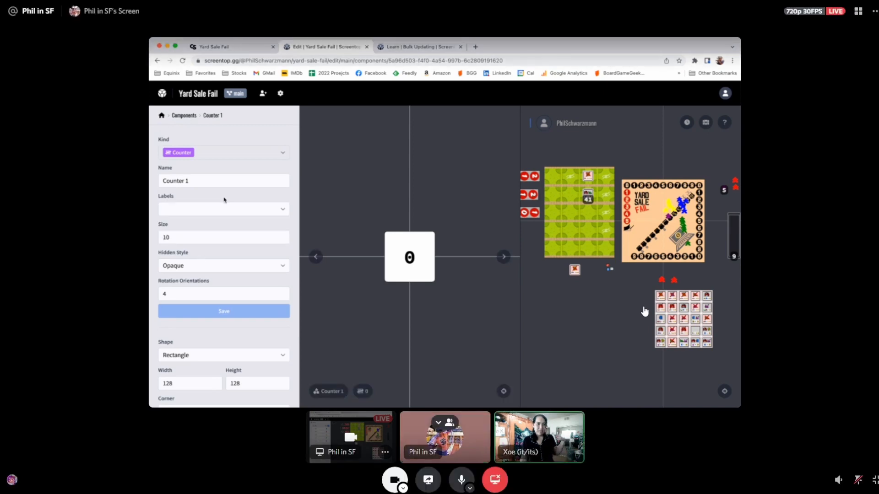
pyautogui.scroll(-3, 231, 289)
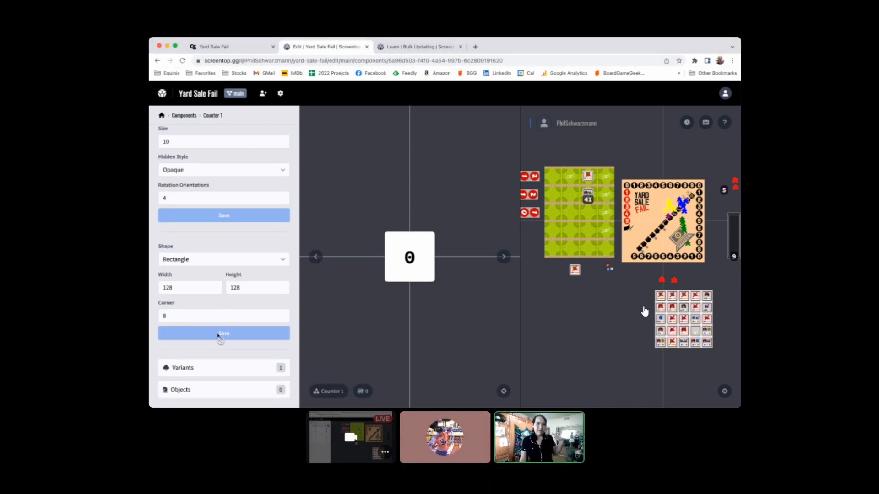
pyautogui.scroll(2, 227, 349)
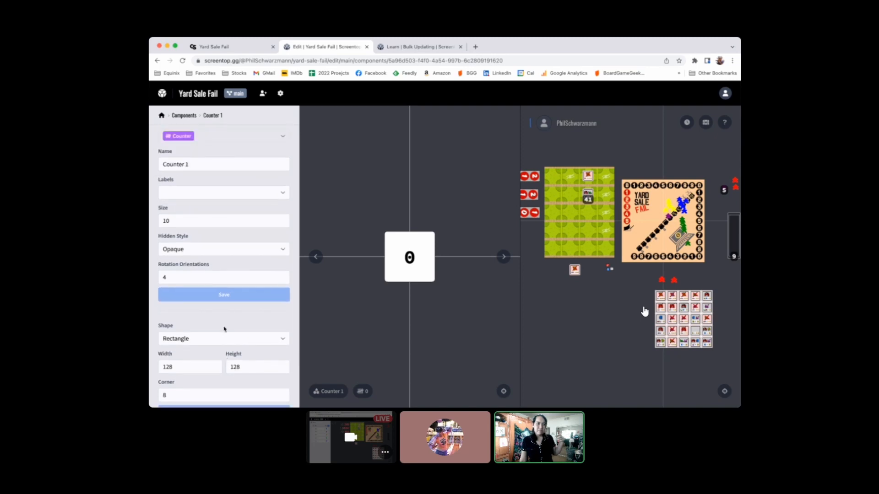
pyautogui.scroll(-1, 229, 322)
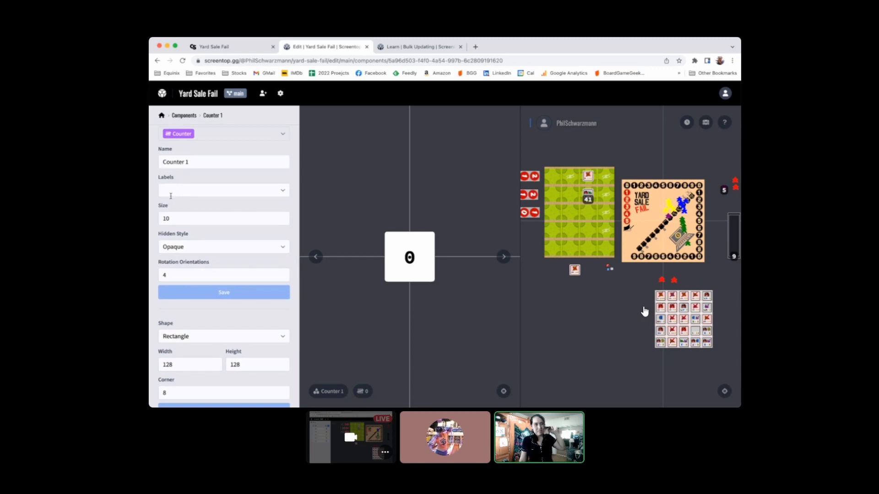
pyautogui.scroll(-2, 173, 201)
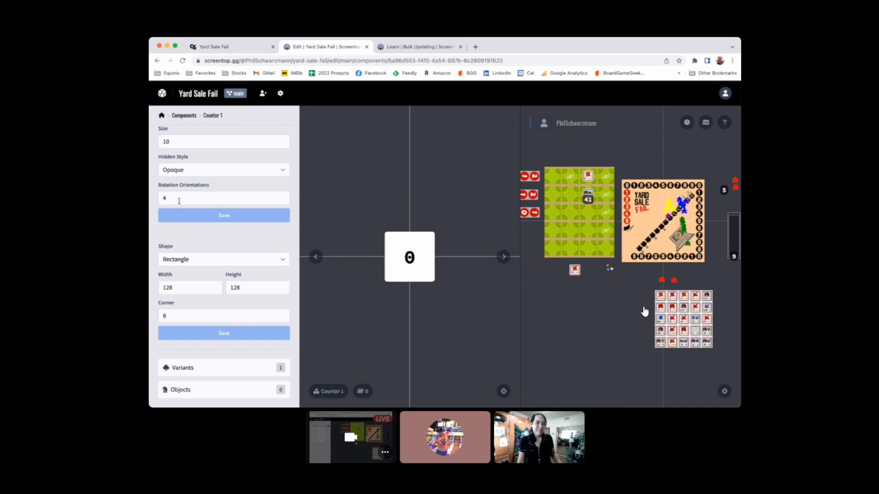
pyautogui.scroll(3, 178, 202)
# Go back to the component list and look through the available component templates without creating one.
pyautogui.click(183, 115)
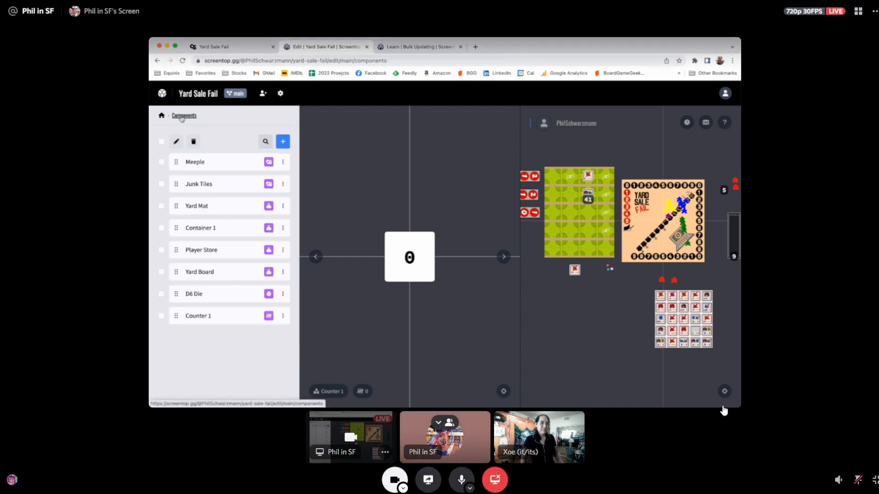
pyautogui.click(281, 143)
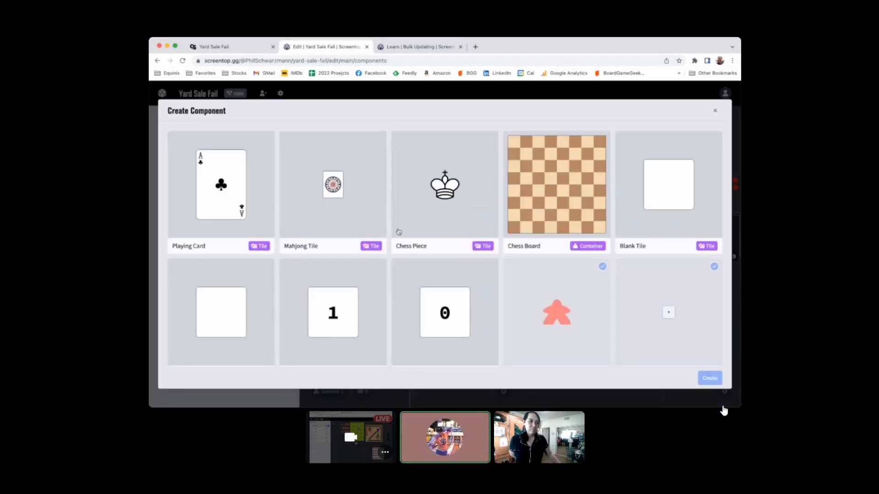
pyautogui.scroll(-1, 553, 247)
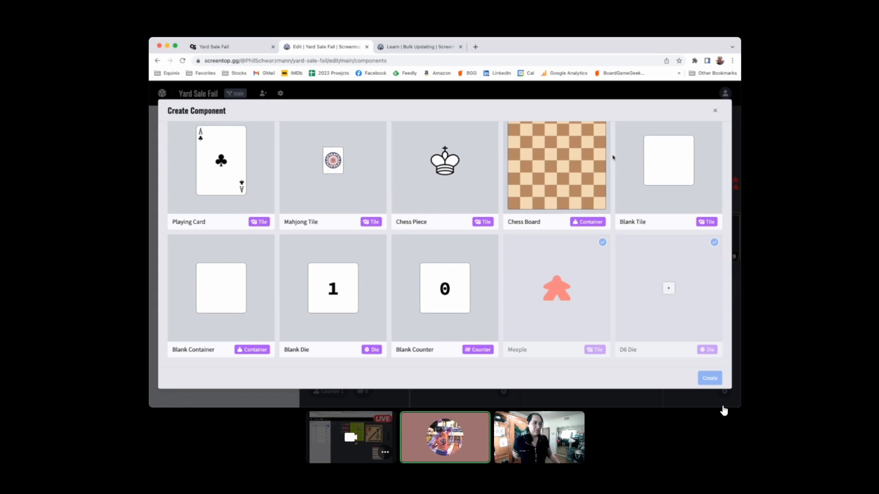
pyautogui.click(715, 110)
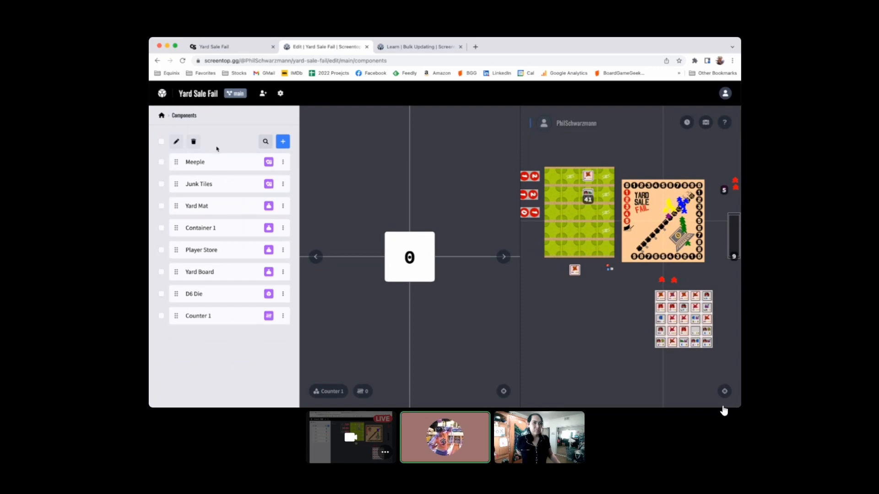
# Look through the project's component and asset lists and return to the project overview.
pyautogui.click(161, 115)
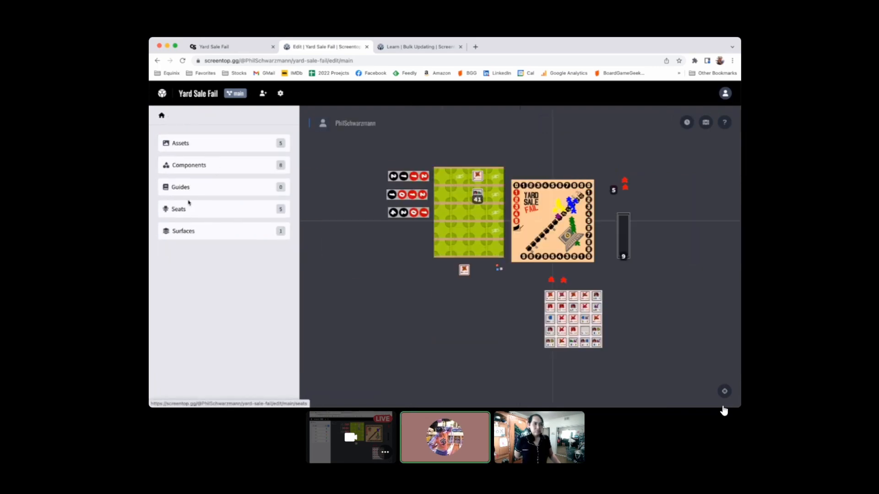
pyautogui.click(190, 169)
pyautogui.click(161, 116)
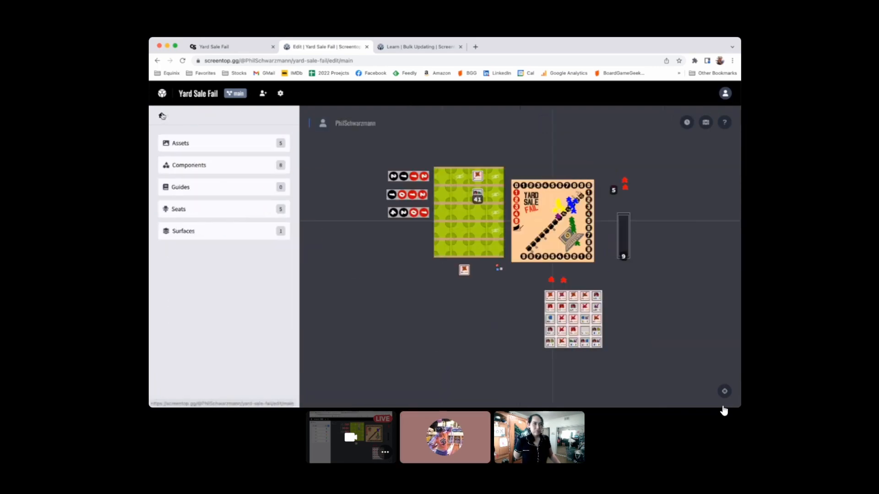
pyautogui.click(181, 140)
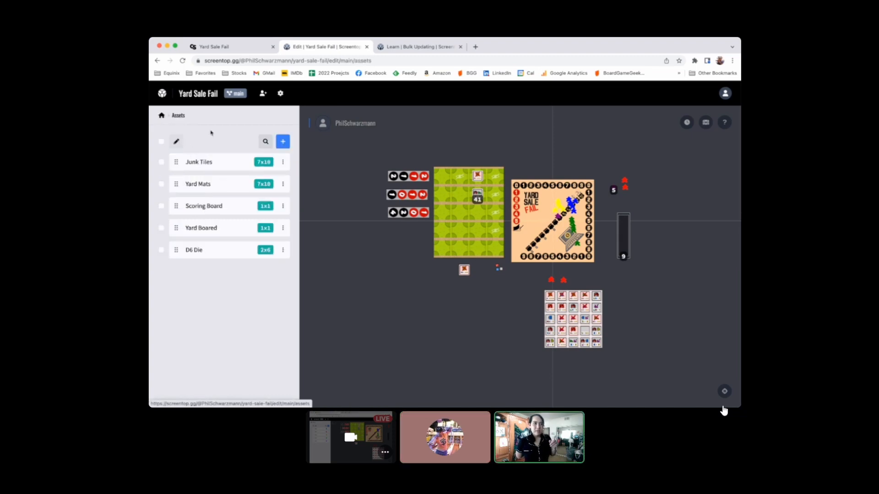
pyautogui.click(161, 116)
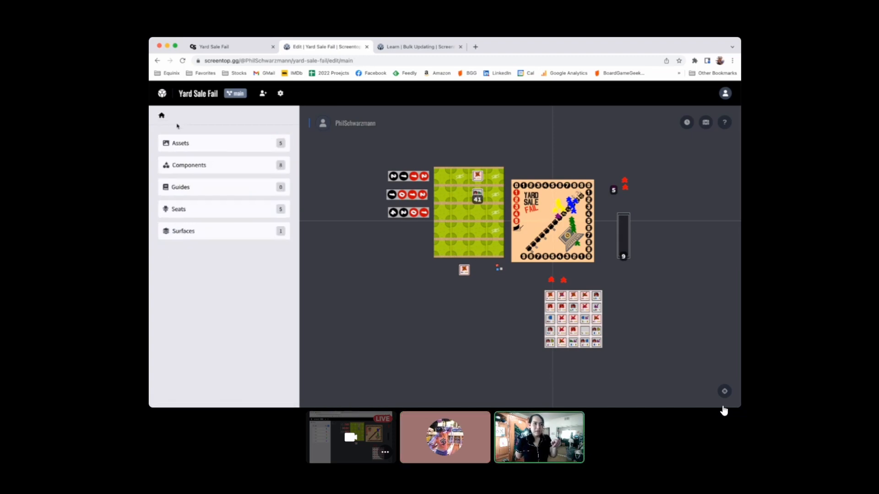
# Create a new guide for the project and open it to read through its Markdown document.
pyautogui.click(180, 193)
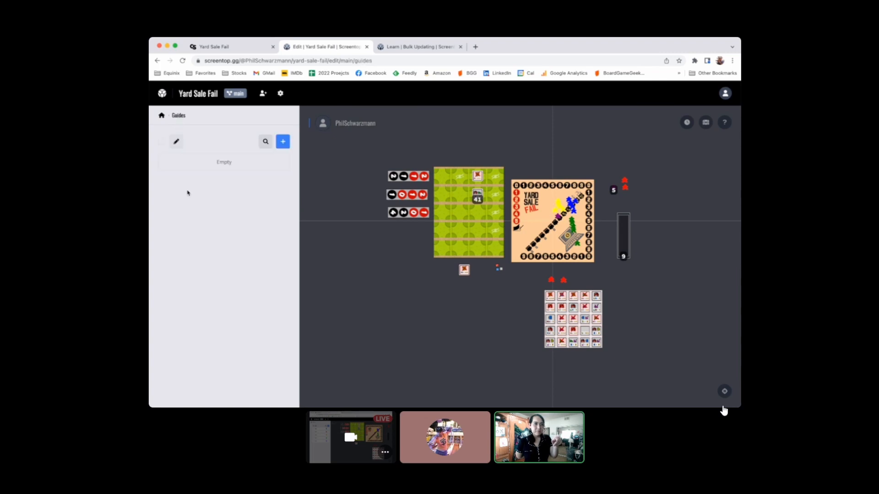
pyautogui.click(284, 142)
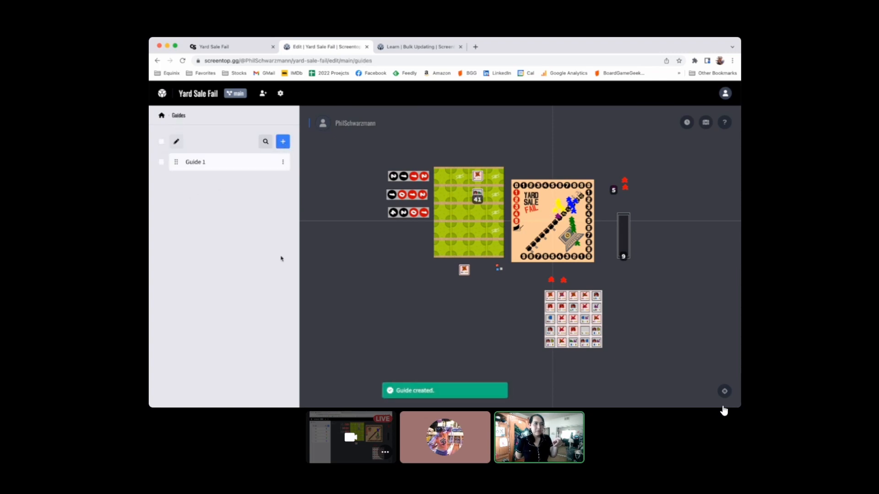
pyautogui.click(211, 164)
pyautogui.scroll(-12, 228, 243)
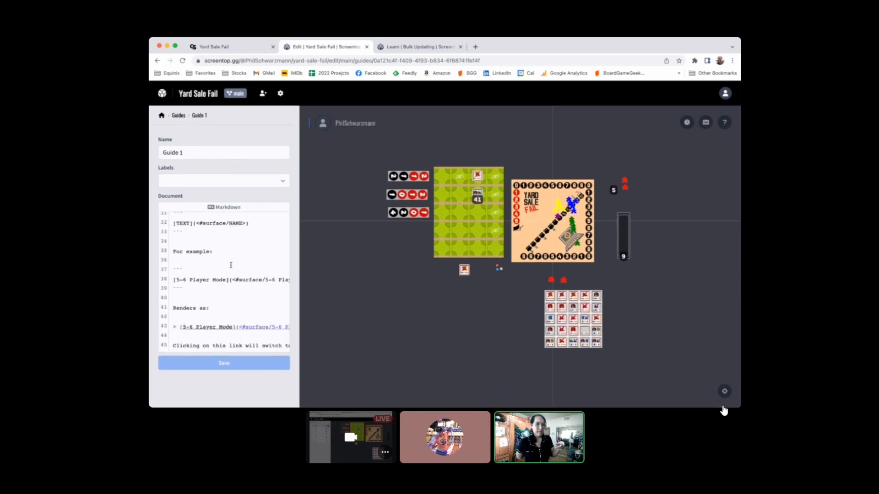
pyautogui.scroll(12, 232, 271)
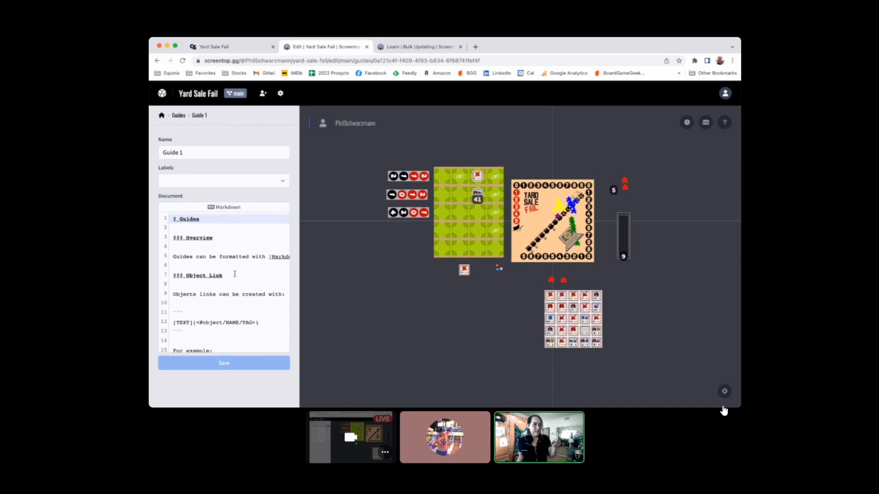
pyautogui.click(217, 262)
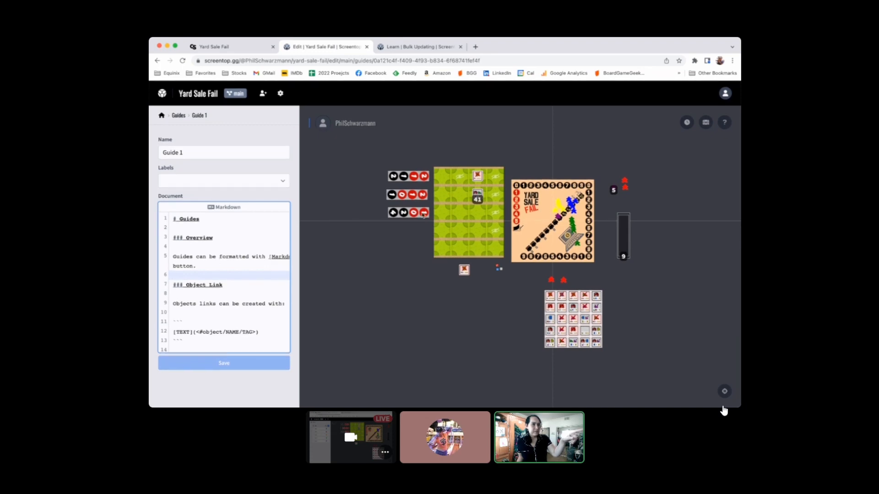
# View the new guide as players see it in Help, read it through to the Surface Link section, and close it.
pyautogui.click(724, 122)
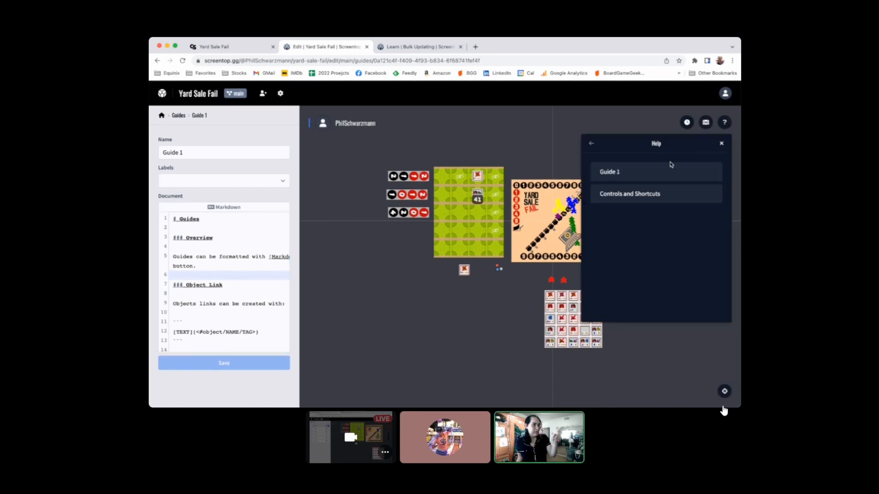
pyautogui.click(613, 173)
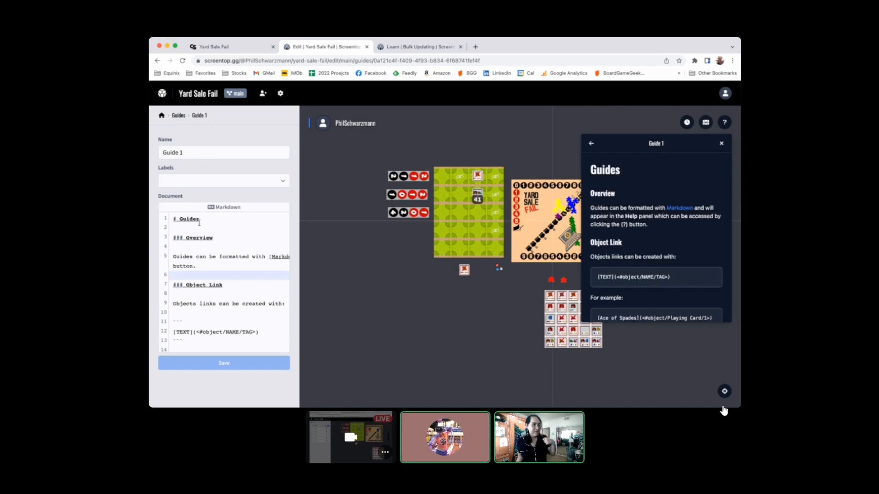
pyautogui.scroll(-5, 628, 252)
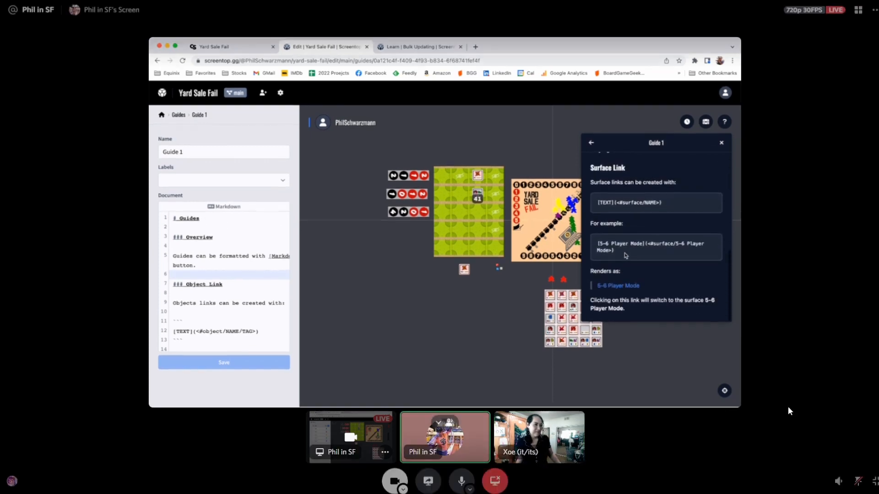
pyautogui.scroll(5, 627, 253)
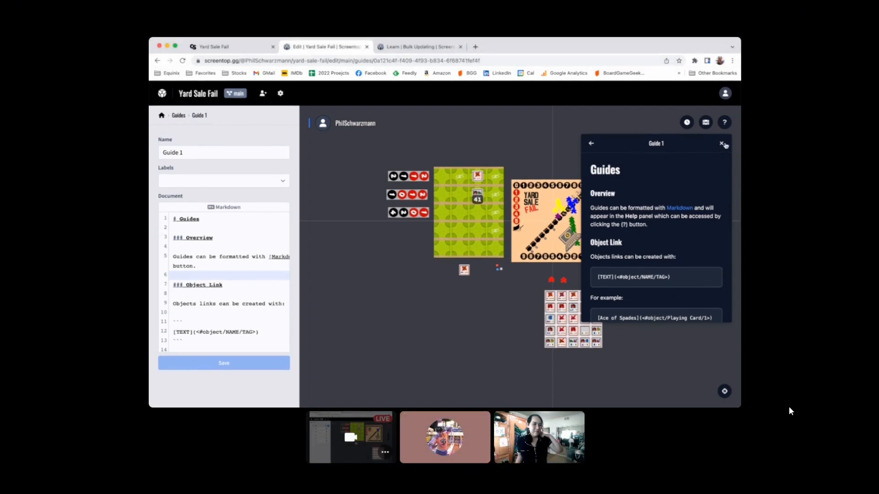
pyautogui.click(722, 145)
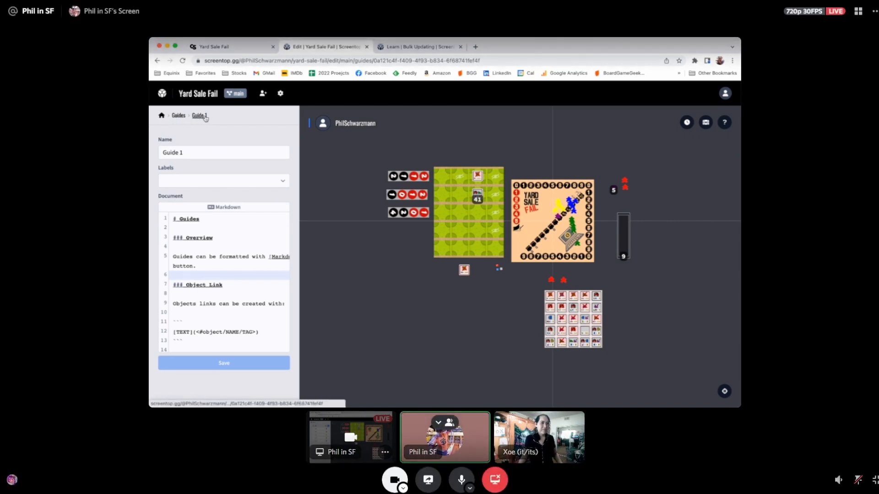
# Leave the editor for the site's Learn section, read through Controls and Shortcuts, and return to the Learn overview.
pyautogui.click(179, 115)
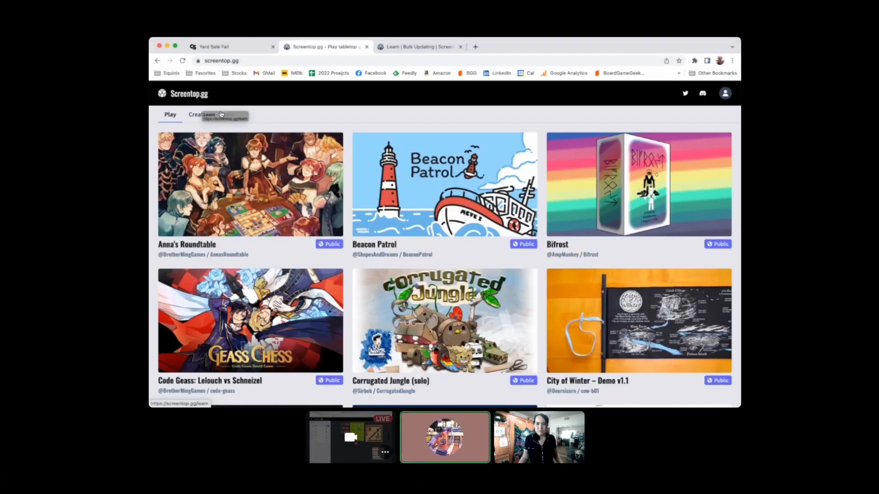
pyautogui.click(236, 113)
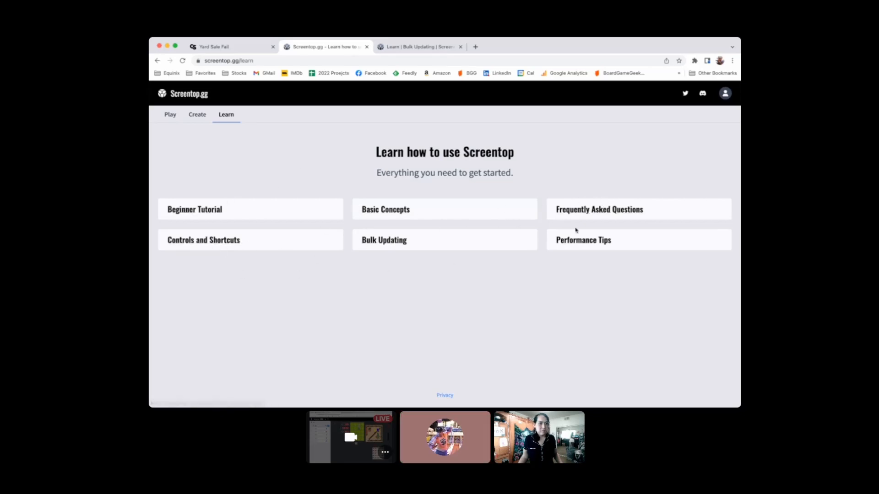
pyautogui.click(318, 246)
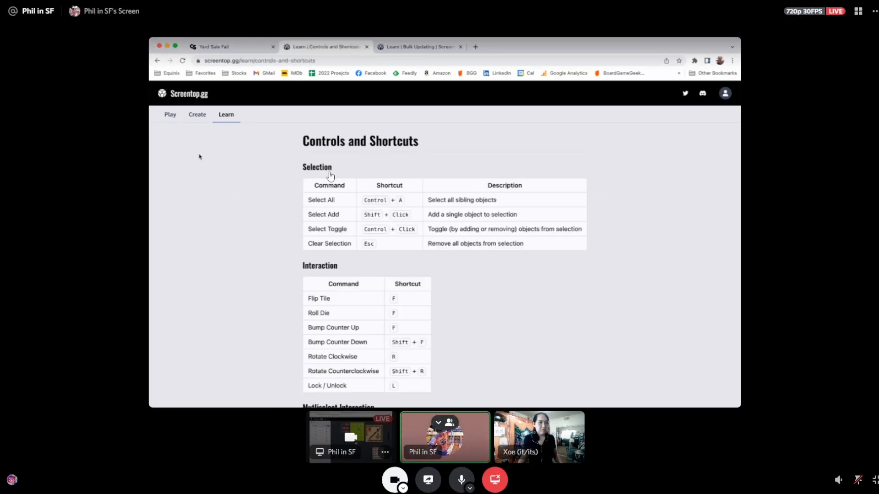
pyautogui.scroll(-10, 357, 201)
pyautogui.scroll(10, 374, 216)
pyautogui.click(158, 61)
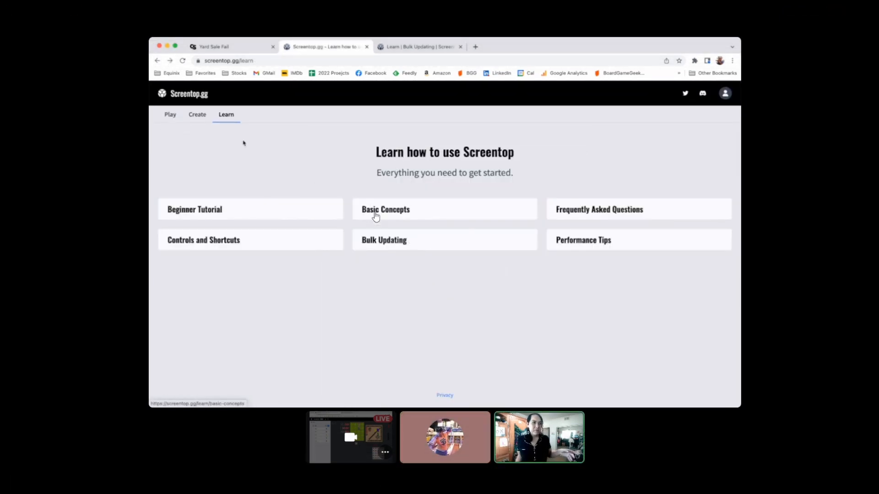
# Look over the site's Create, Play and Learn pages, ending on the Create page.
pyautogui.click(198, 117)
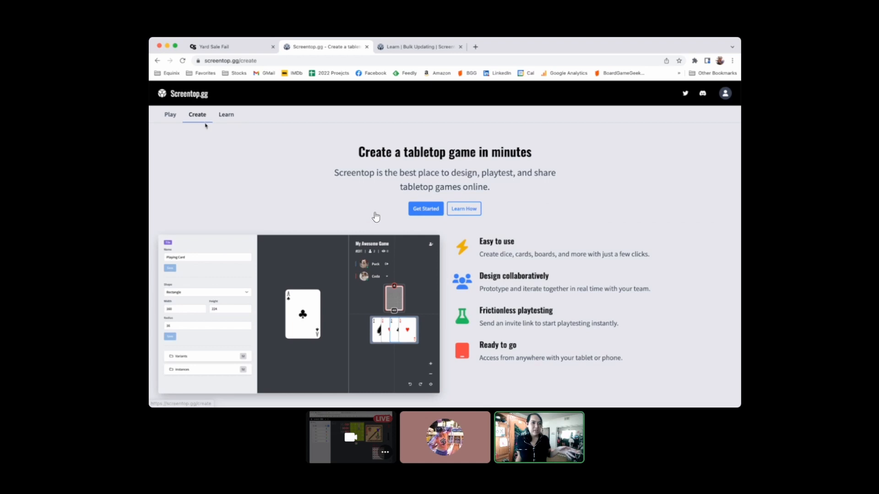
pyautogui.click(171, 115)
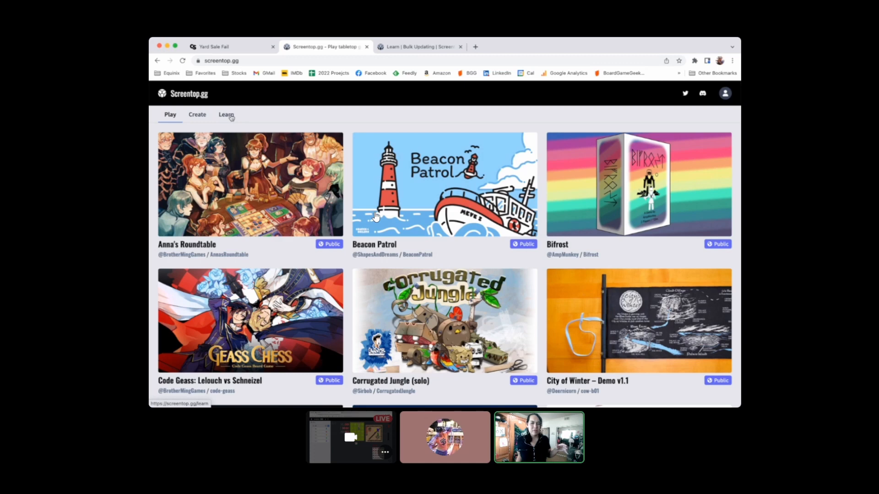
pyautogui.click(226, 115)
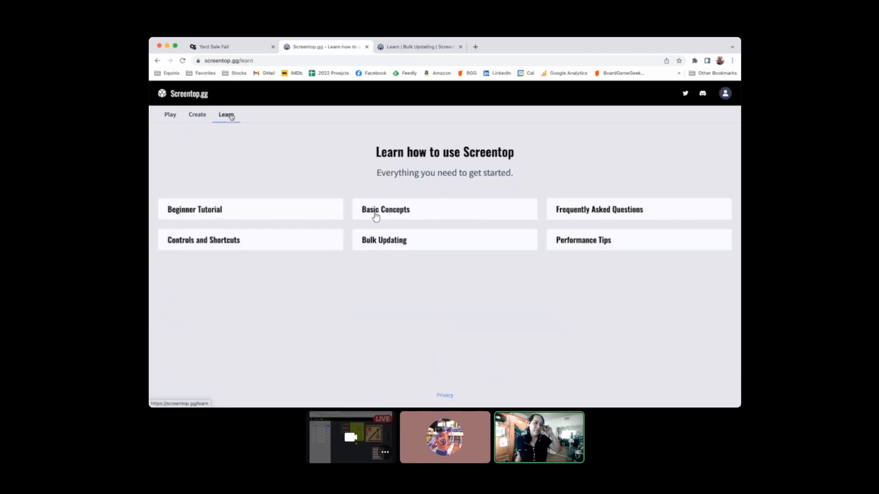
pyautogui.click(197, 115)
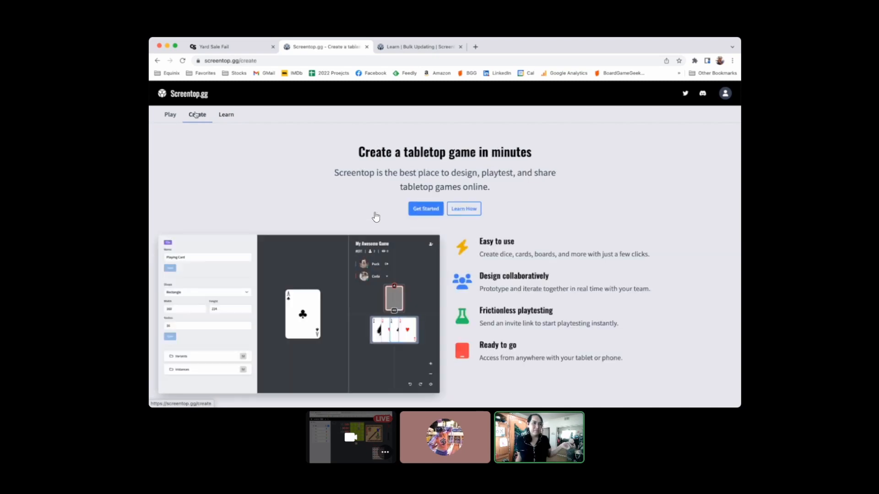
# Reopen the Yard Sale Fail game for editing from the games on the account profile.
pyautogui.click(724, 95)
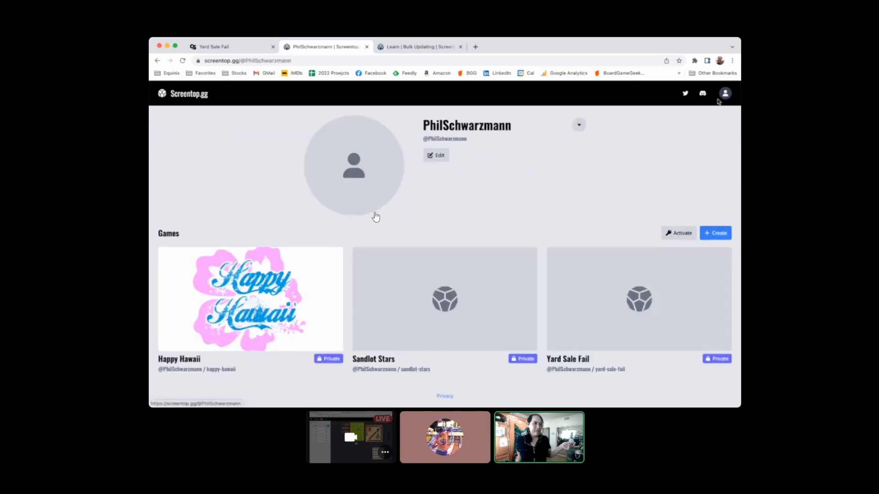
pyautogui.click(639, 298)
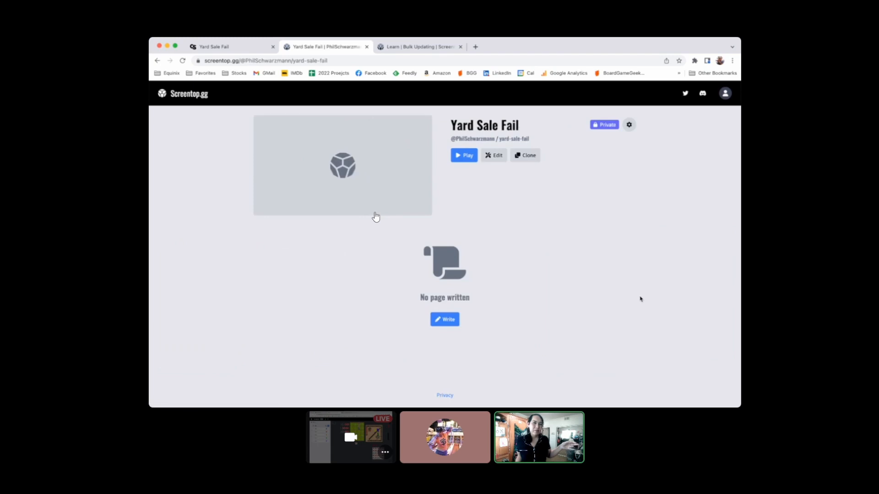
pyautogui.moveTo(501, 156); pyautogui.dragTo(504, 160)
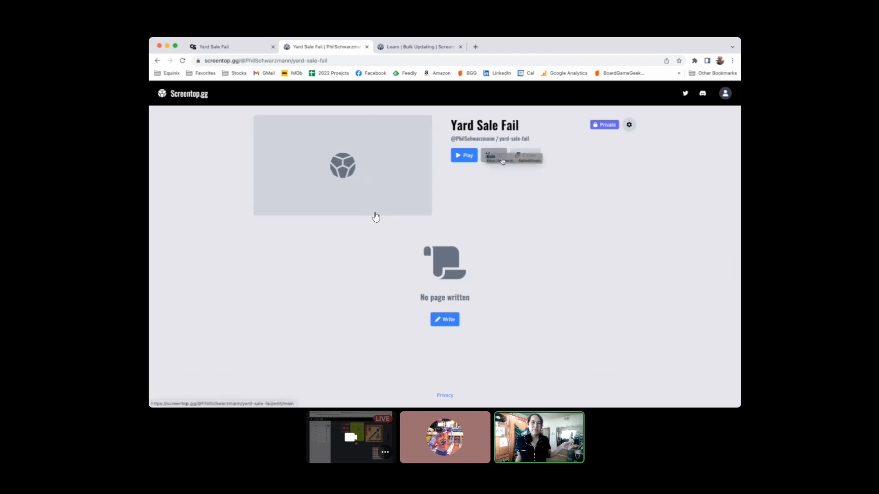
pyautogui.click(495, 156)
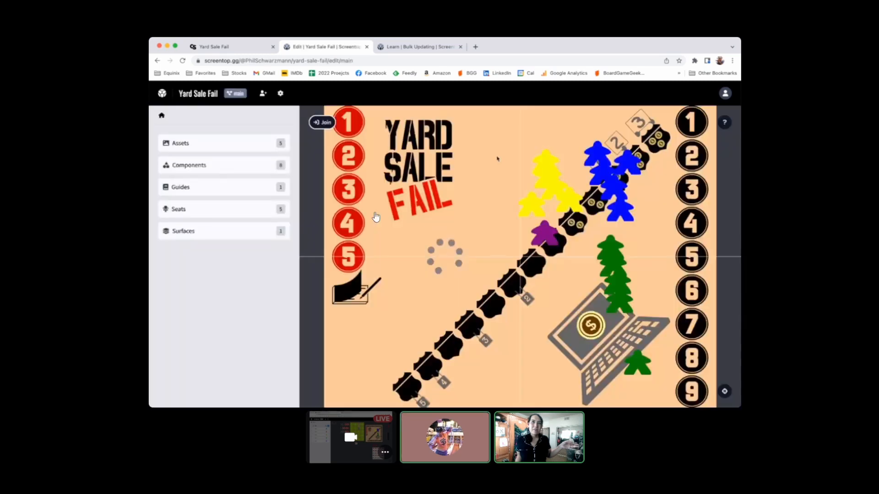
# Open the Meeple component, look over its settings and its list of objects, and return to its settings.
pyautogui.click(201, 165)
pyautogui.click(204, 164)
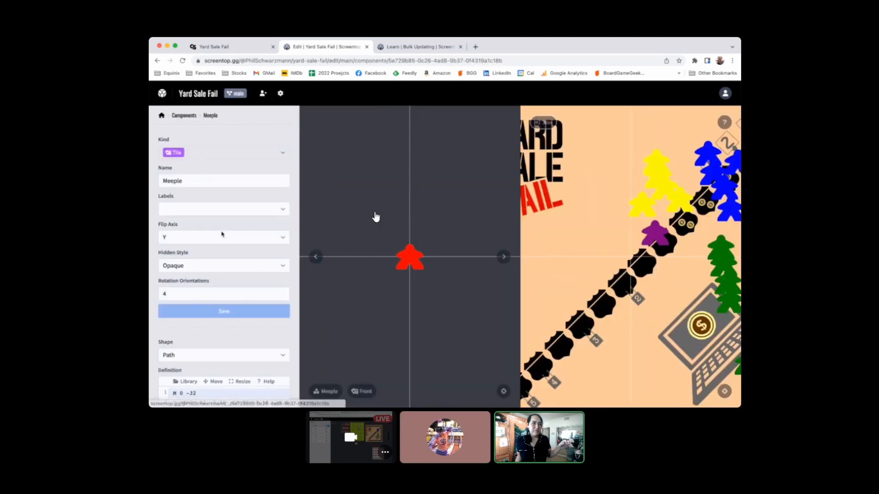
pyautogui.scroll(-5, 234, 236)
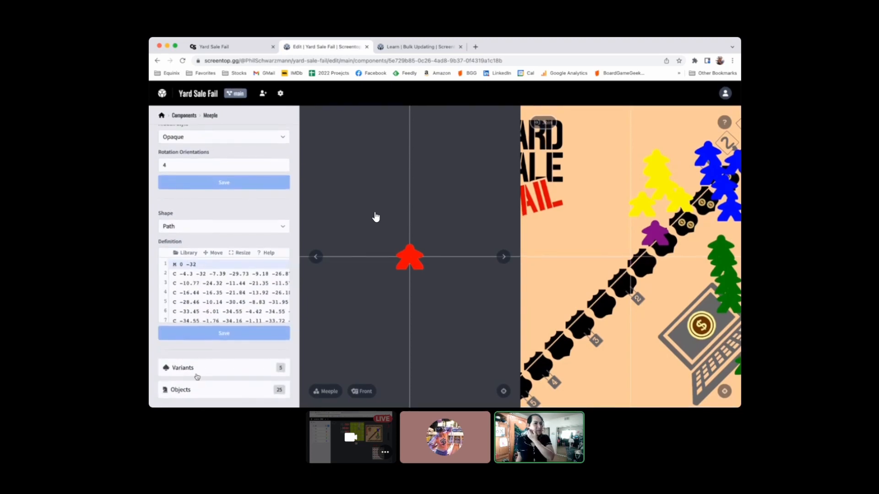
pyautogui.click(197, 389)
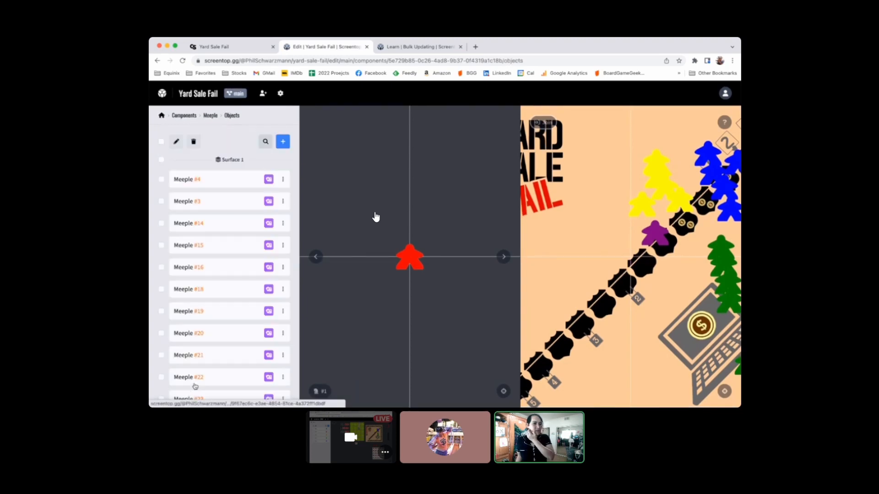
pyautogui.click(208, 117)
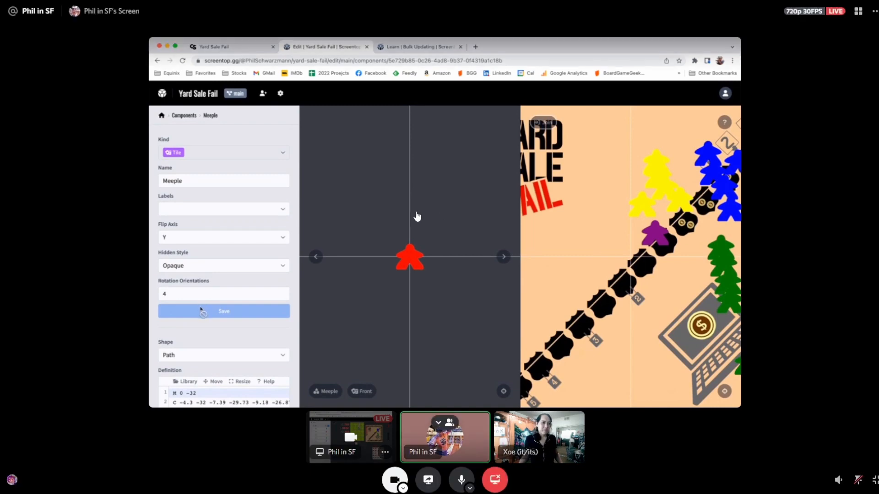